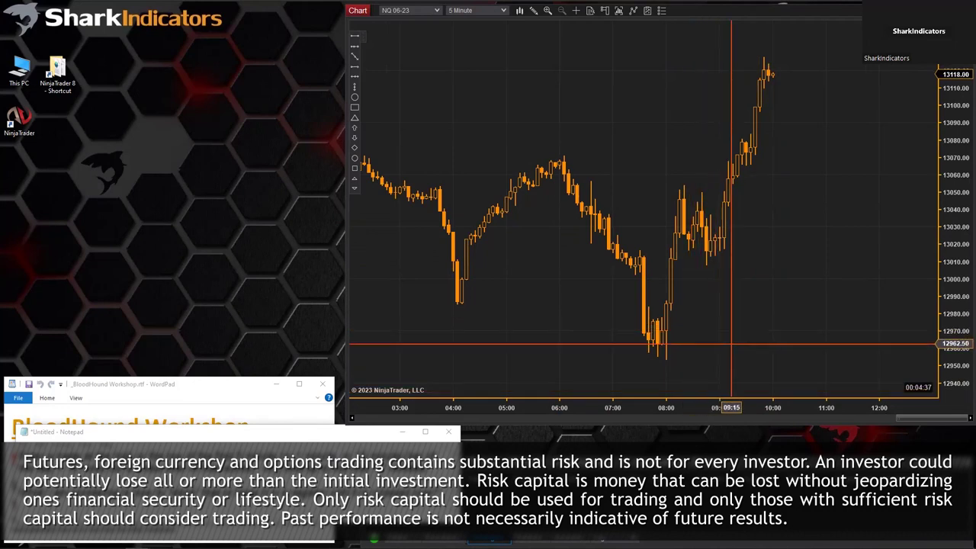
Step: Place a dot marker above the 09:30 bar on the 5-minute NQ 06-23 chart
drag(736, 407, 591, 406)
drag(645, 318, 773, 320)
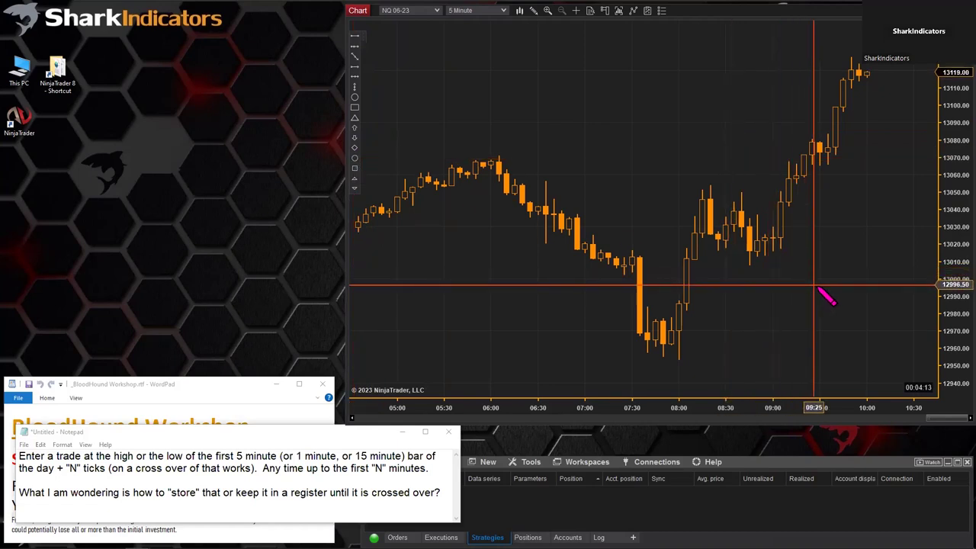
click(819, 131)
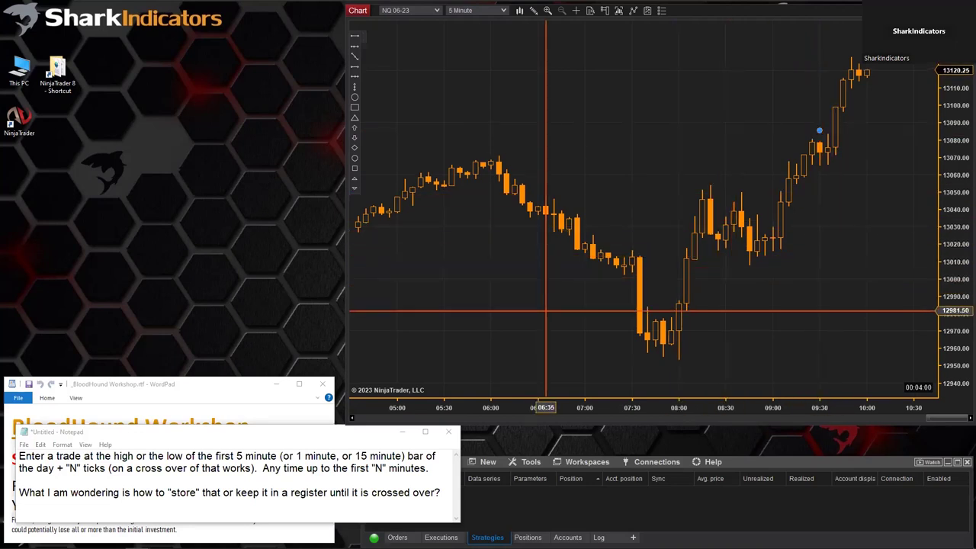
Step: Move the dot marker from the 09:30 bar to just above the high of the 06:35 bar
scroll(546, 311, up, 10)
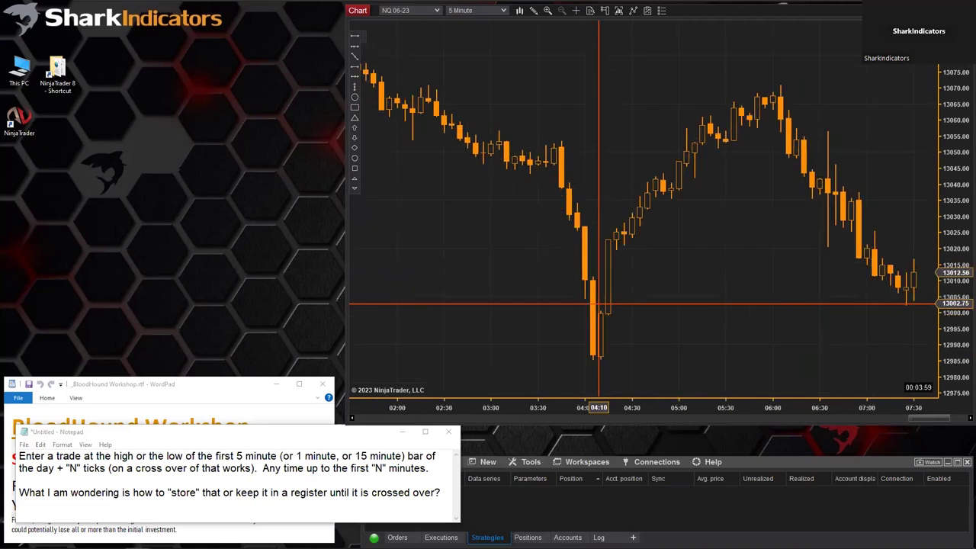
scroll(758, 298, down, 2)
scroll(758, 298, down, 1)
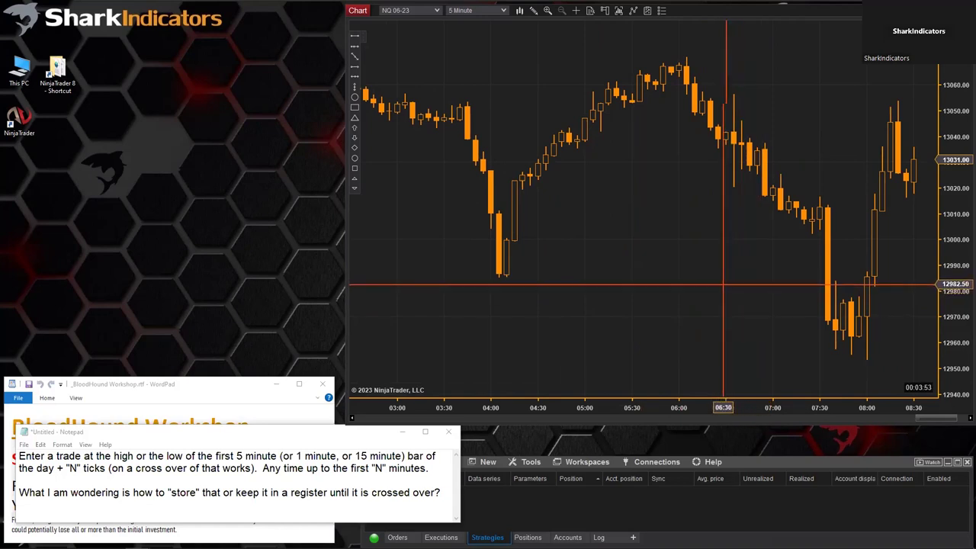
scroll(673, 277, down, 4)
scroll(622, 273, down, 2)
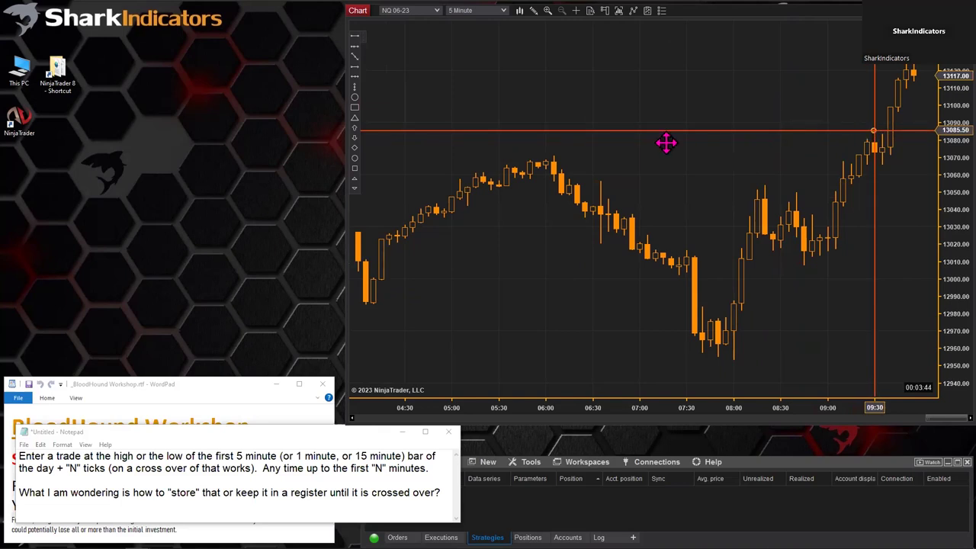
click(600, 171)
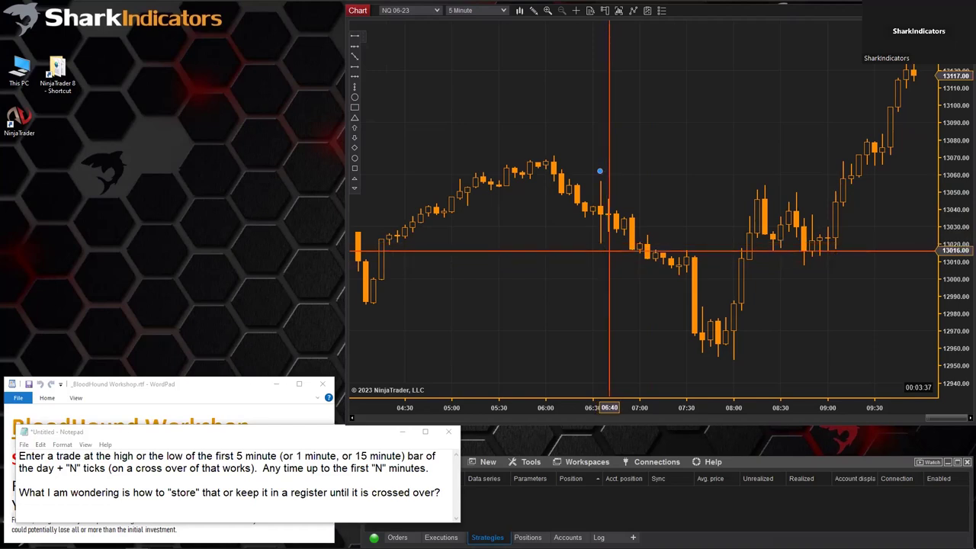
Step: Enlarge the bars around 06:35 and highlight the phrase "high or the low" in the Notepad trade question
drag(697, 283, 744, 286)
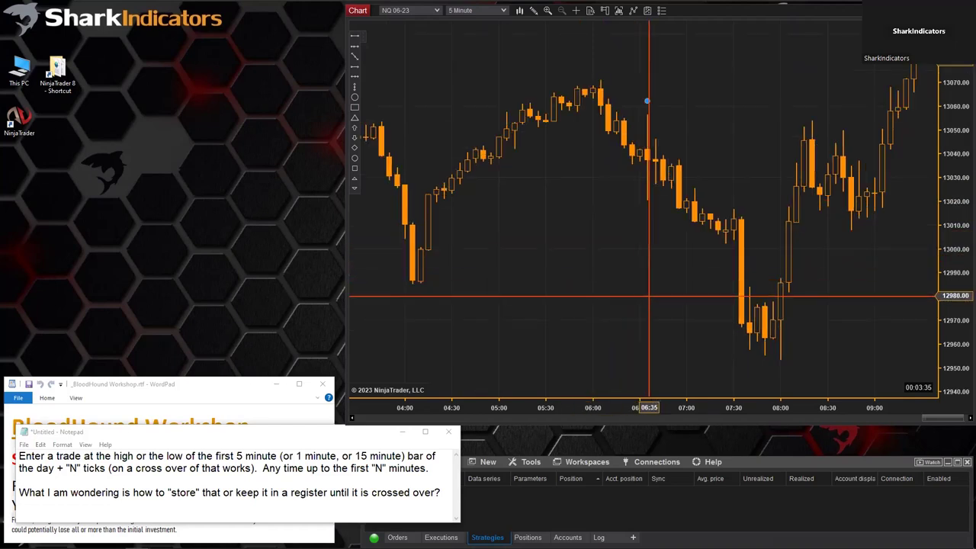
drag(728, 415, 538, 404)
scroll(621, 318, up, 4)
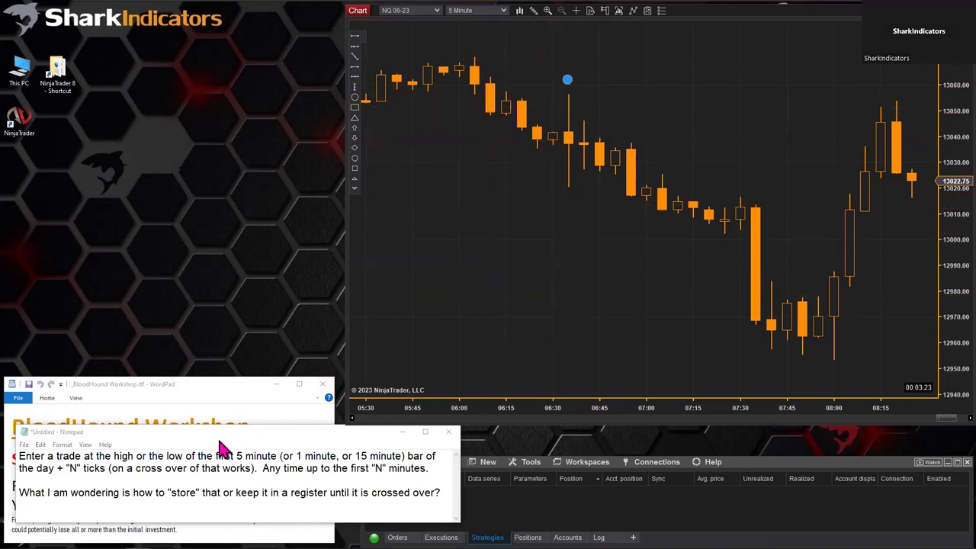
click(31, 460)
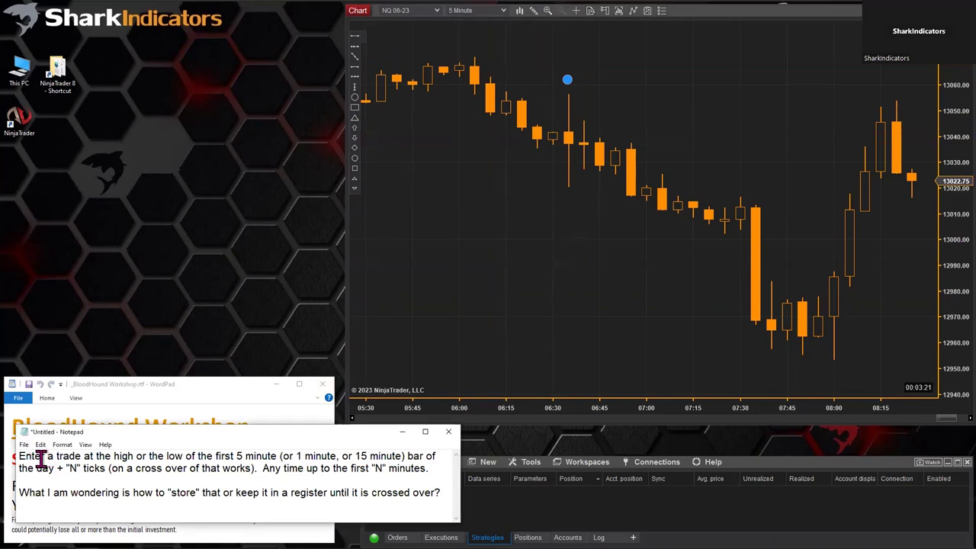
drag(18, 456, 189, 456)
click(122, 458)
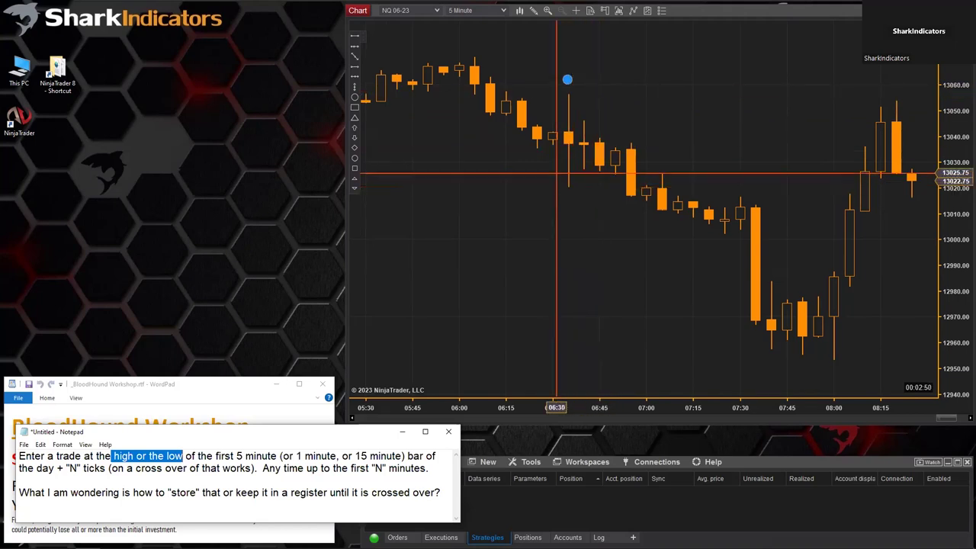
Step: Draw short line segments at the 06:35 bar's high, about 13056, and low, about 13020, and shift the upper one slightly later in time
click(355, 47)
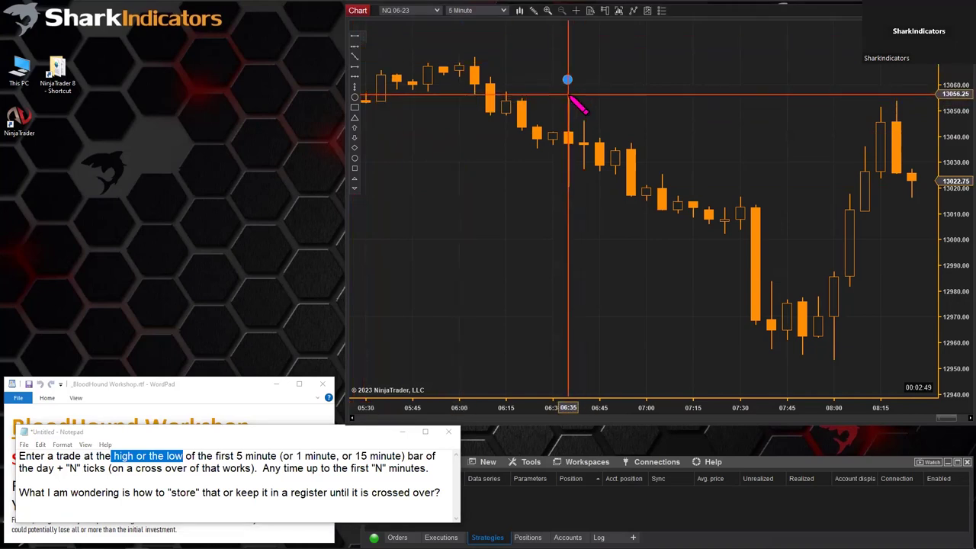
click(655, 95)
click(355, 46)
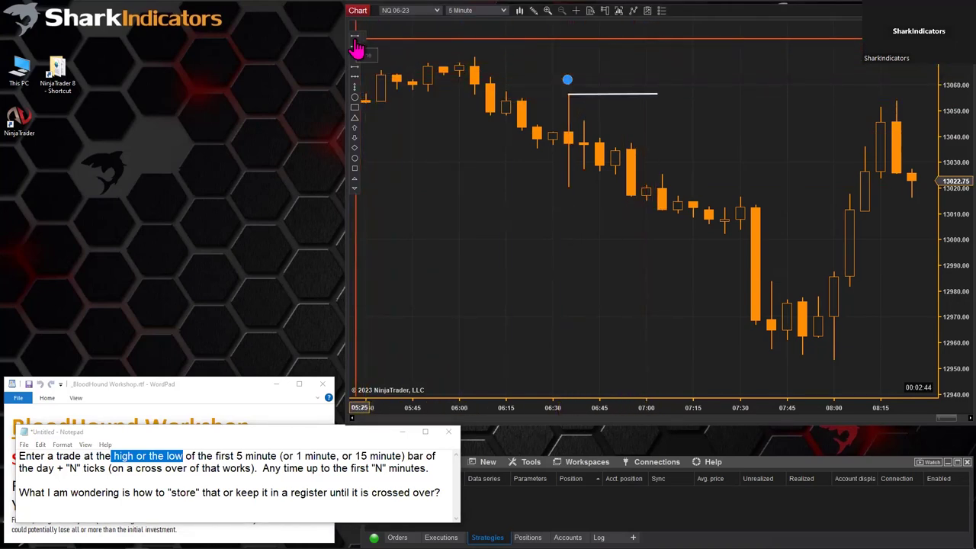
click(574, 188)
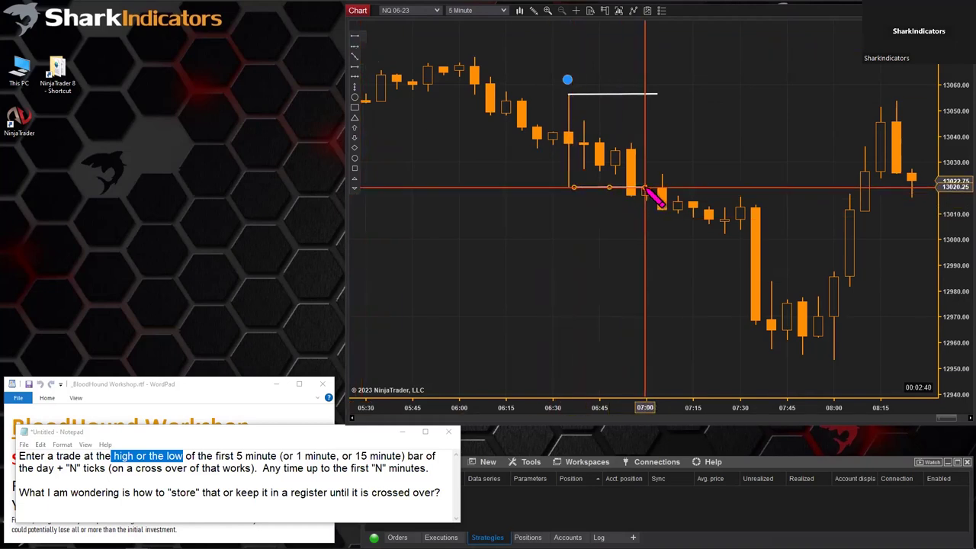
click(645, 188)
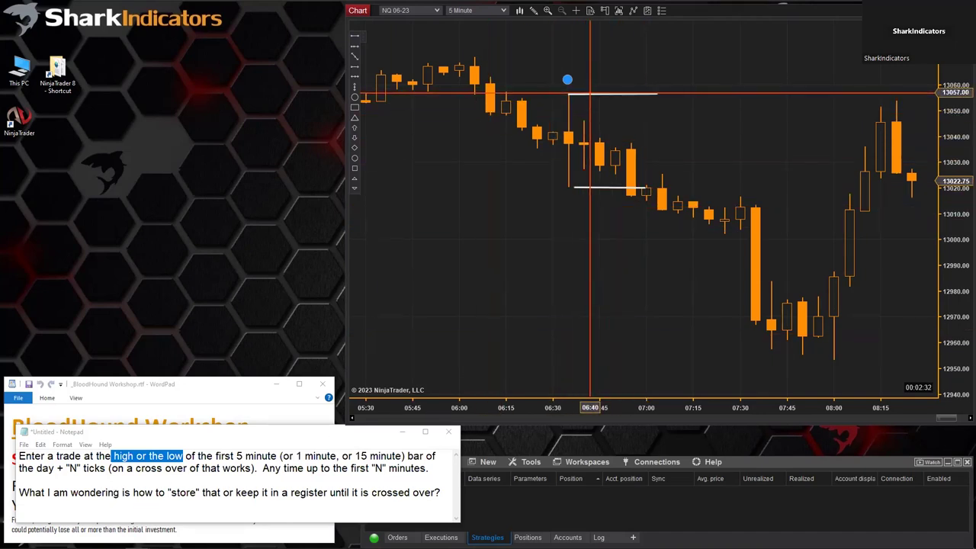
drag(590, 94, 598, 93)
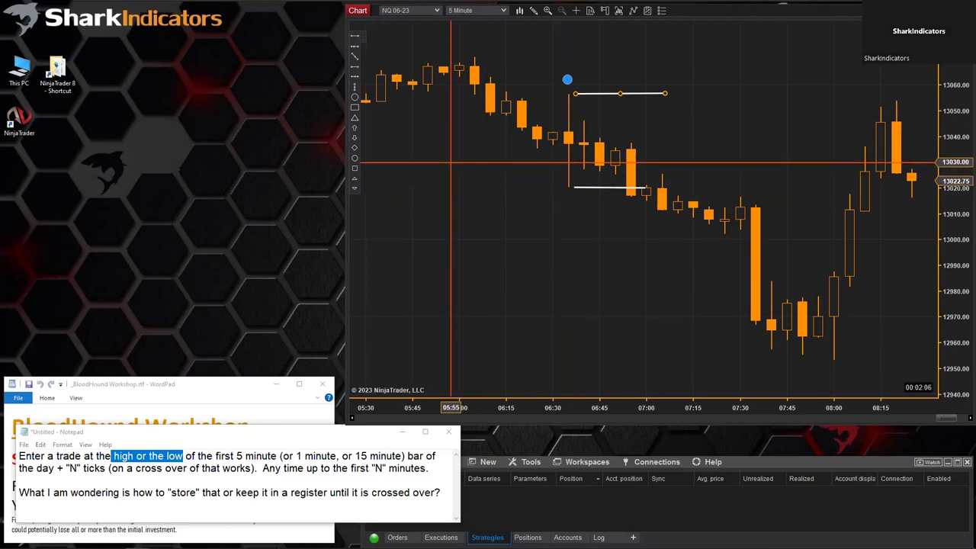
Step: Open the chart's Indicators window and move it clear of the marked price bars
right_click(446, 142)
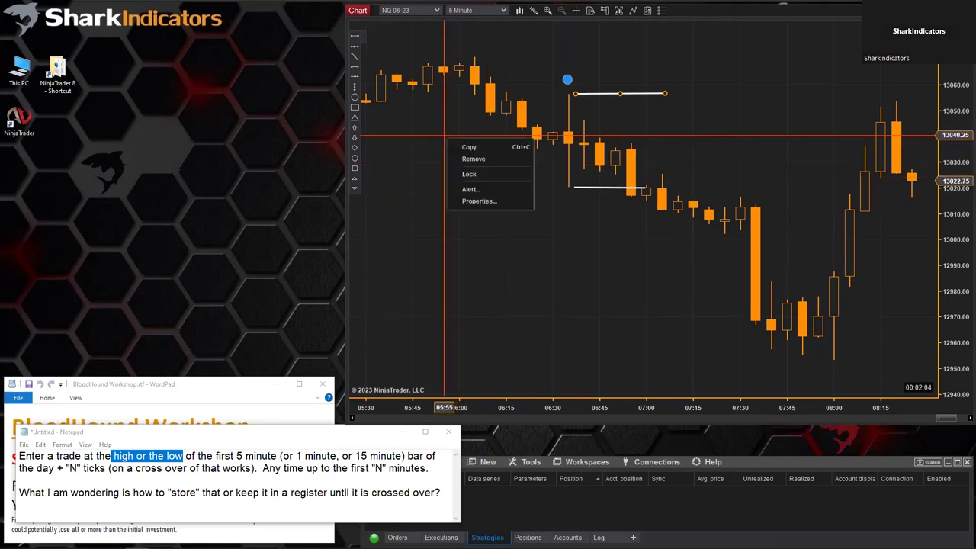
click(442, 146)
right_click(439, 182)
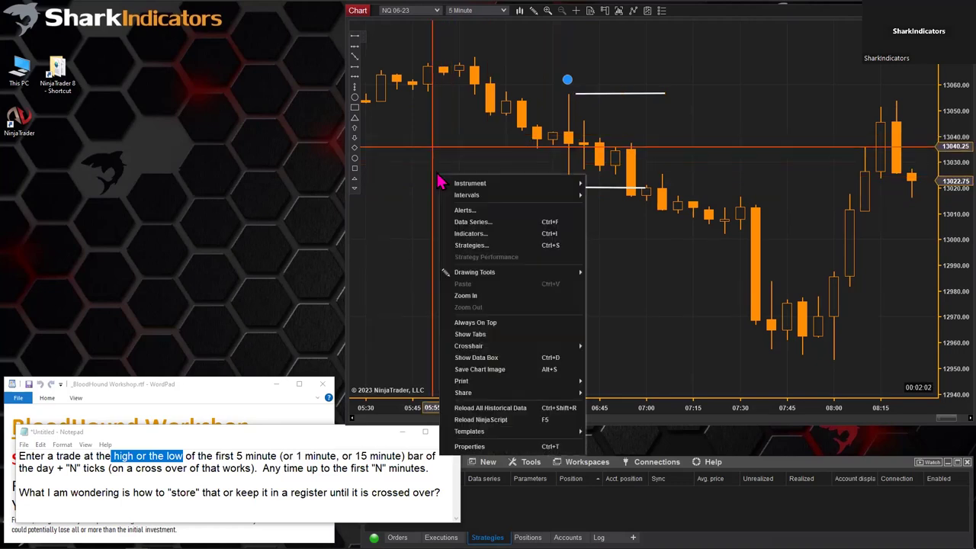
click(500, 237)
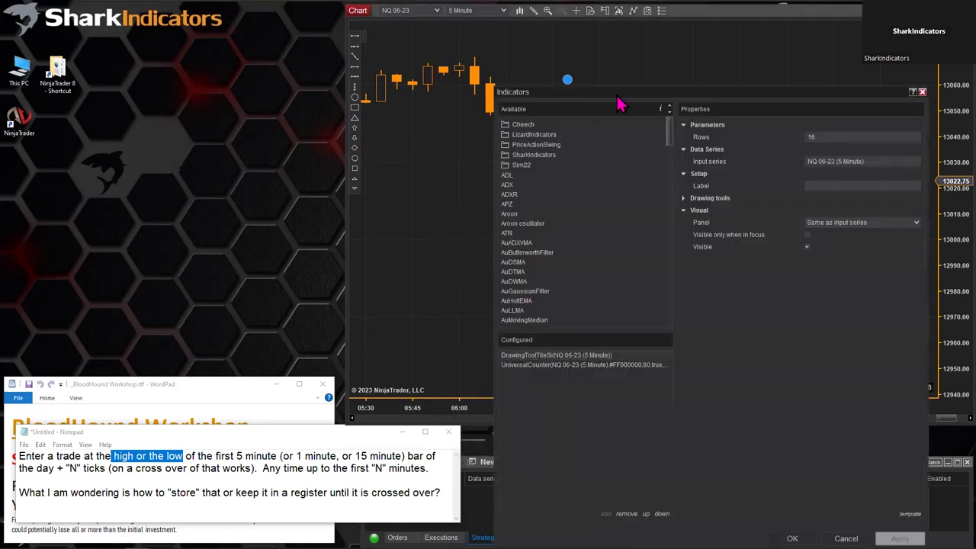
drag(614, 101, 178, 41)
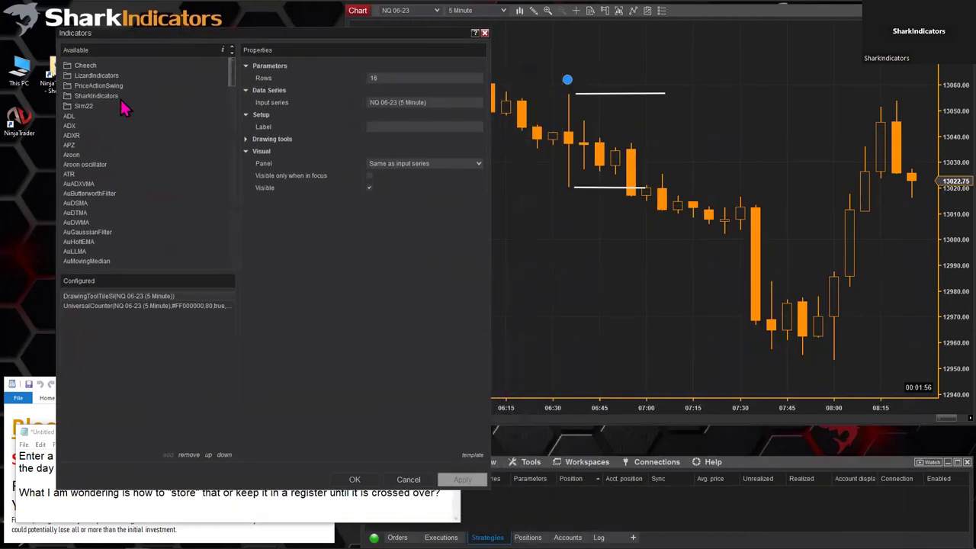
Step: Add the BloodHound Setup Bar Prices indicator from the SharkIndicators Tools folder to the chart
click(68, 98)
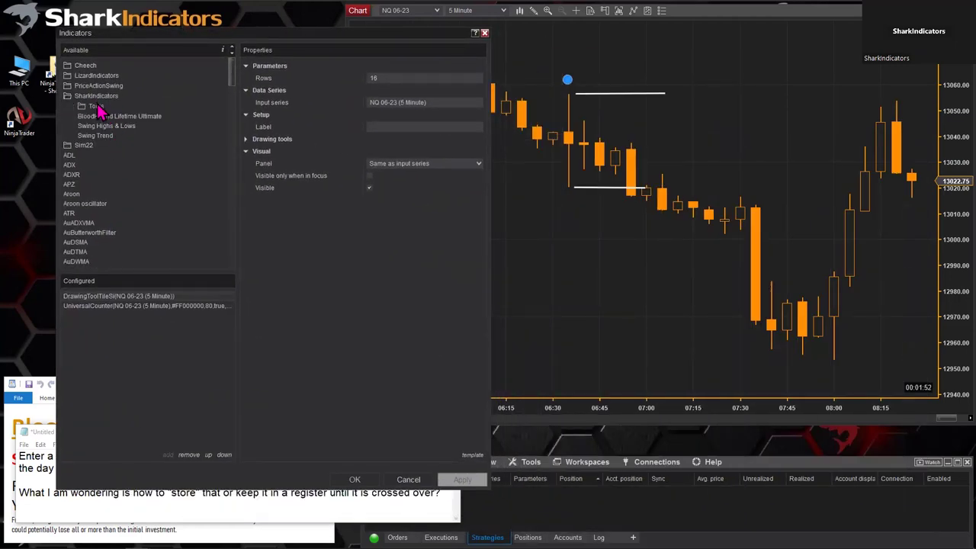
click(97, 108)
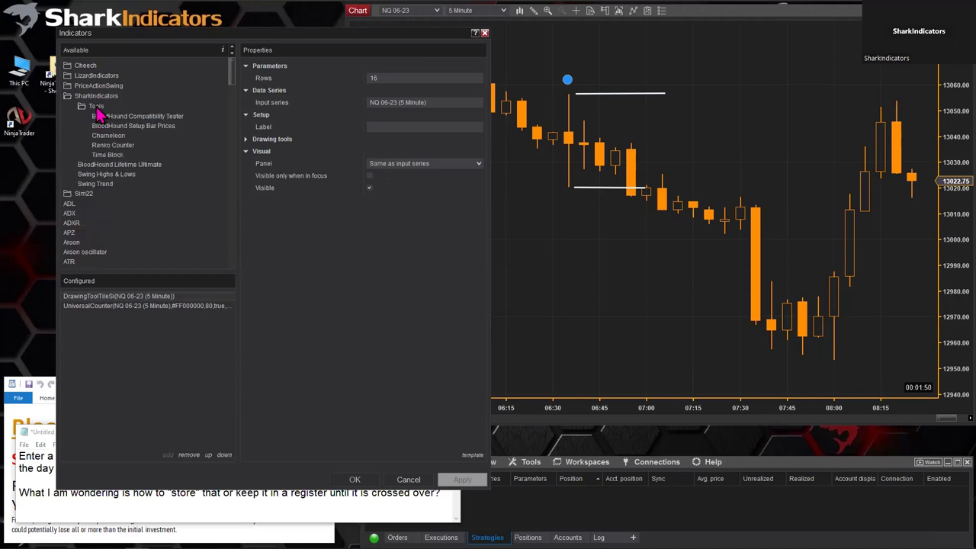
click(95, 117)
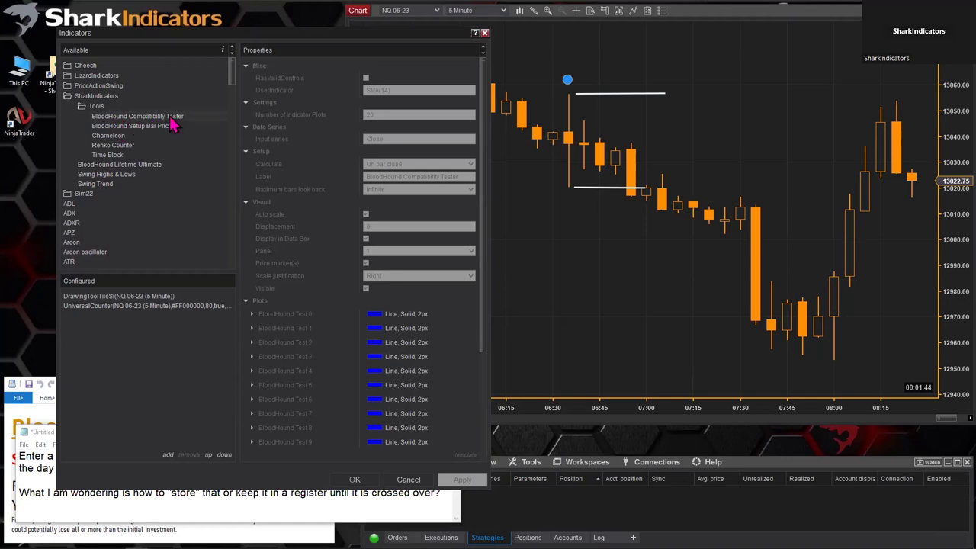
click(119, 127)
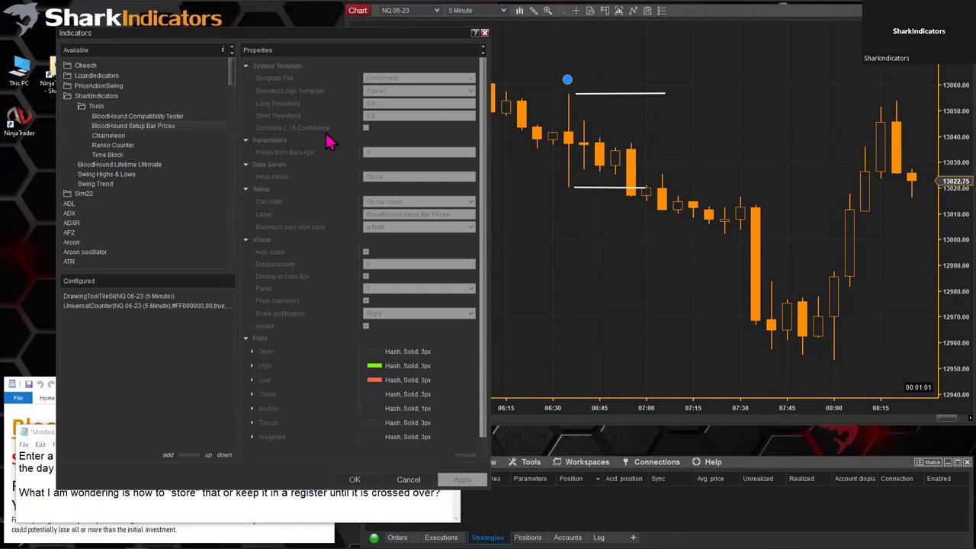
double_click(138, 127)
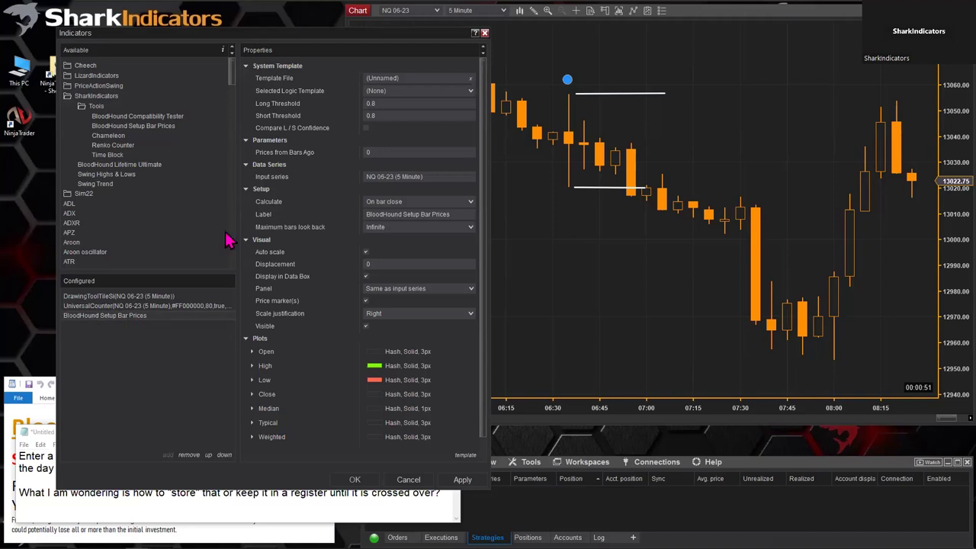
click(404, 80)
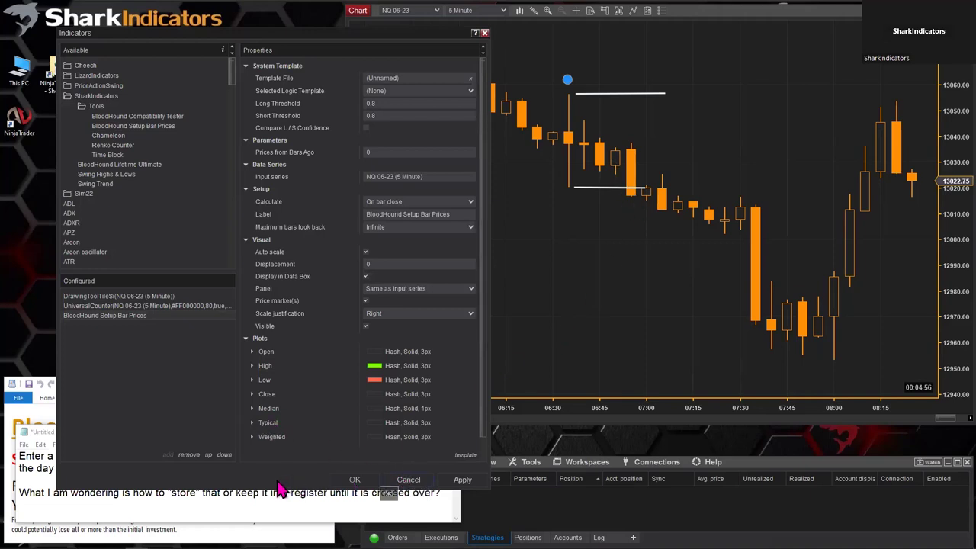
click(355, 479)
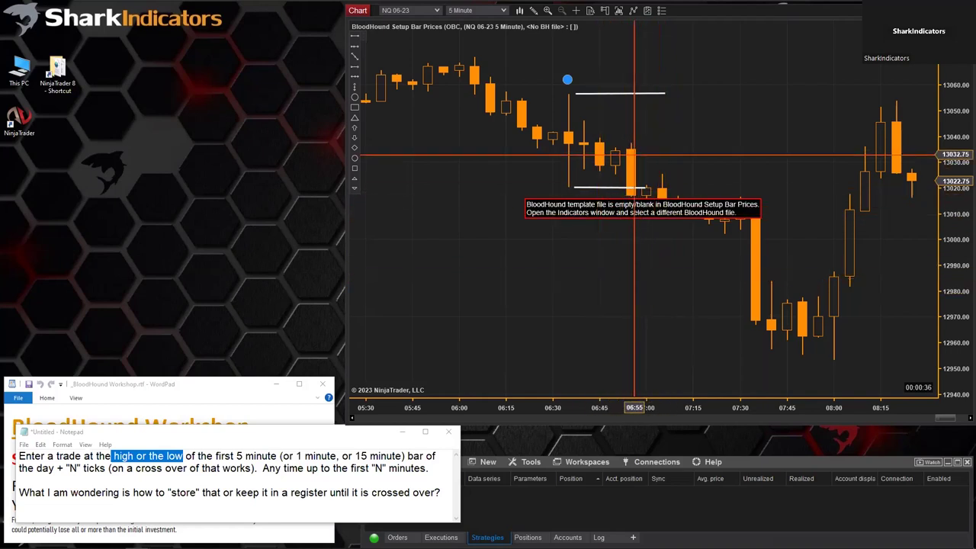
Step: Add the BloodHound Lifetime Ultimate indicator to the chart and reduce the height of its signal panel
click(576, 463)
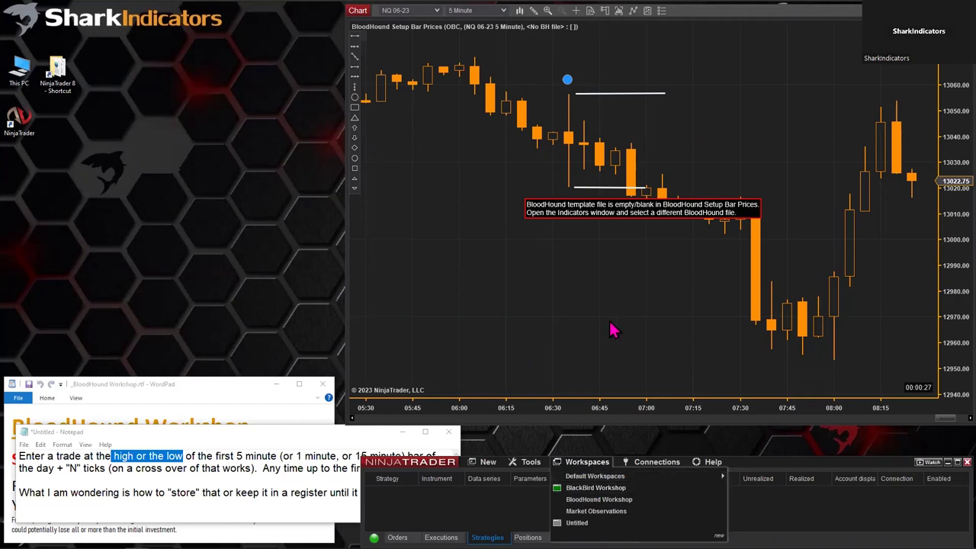
right_click(667, 54)
click(706, 115)
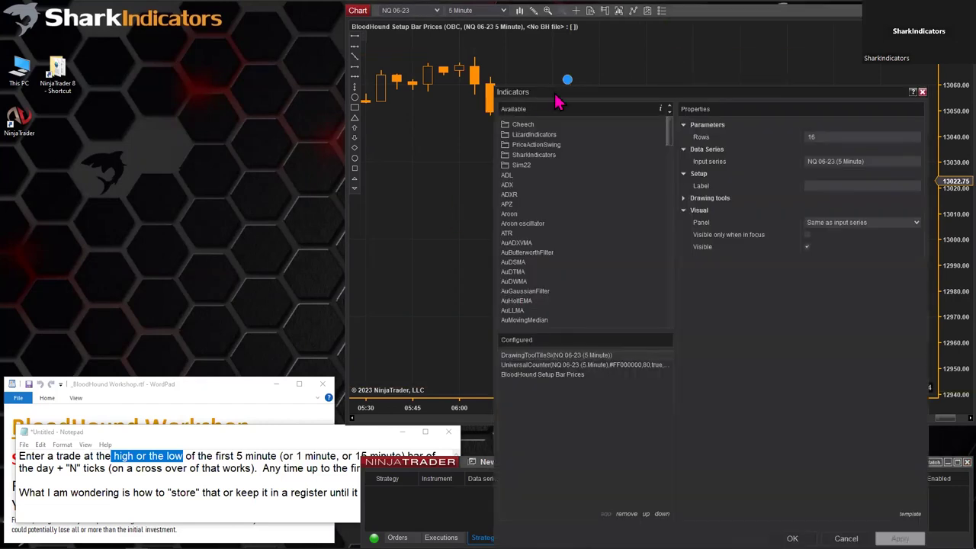
drag(555, 92, 466, 70)
click(456, 134)
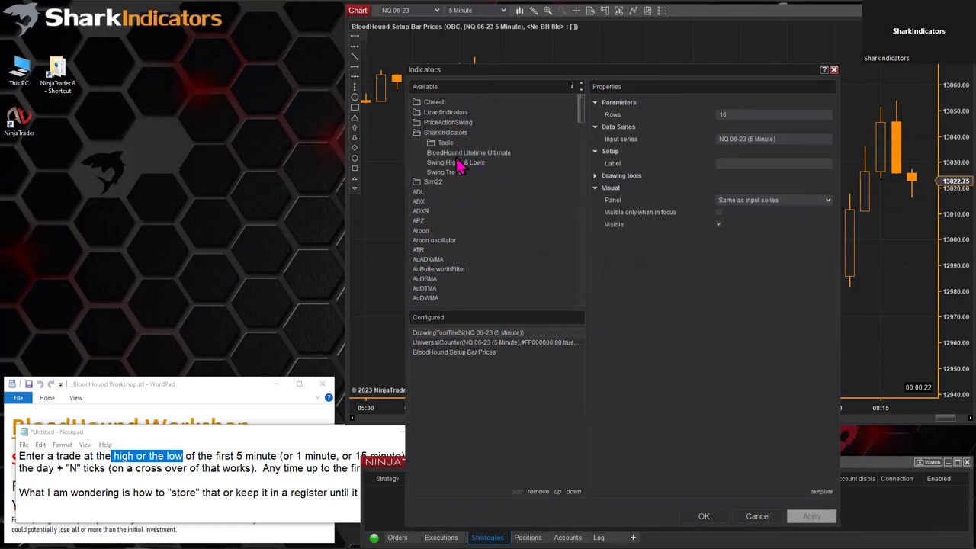
double_click(459, 155)
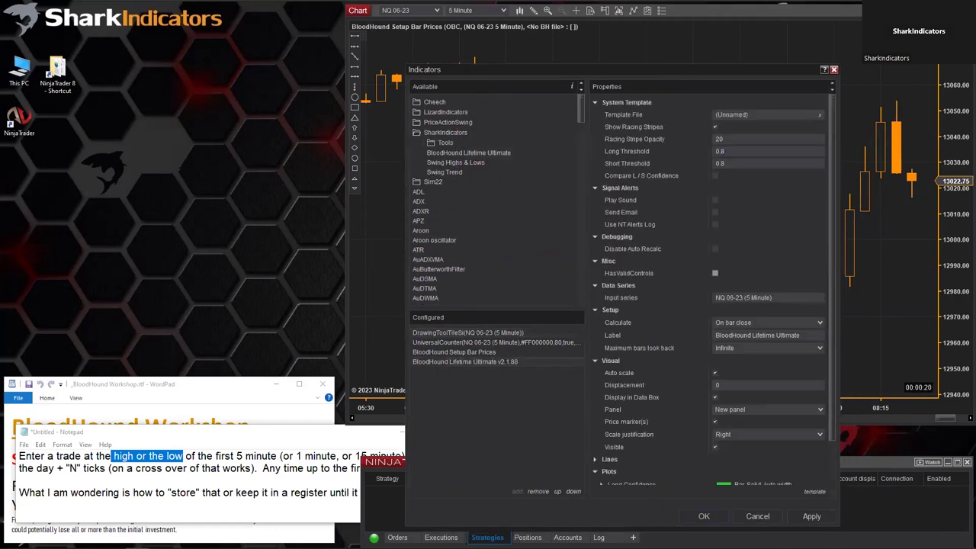
click(704, 516)
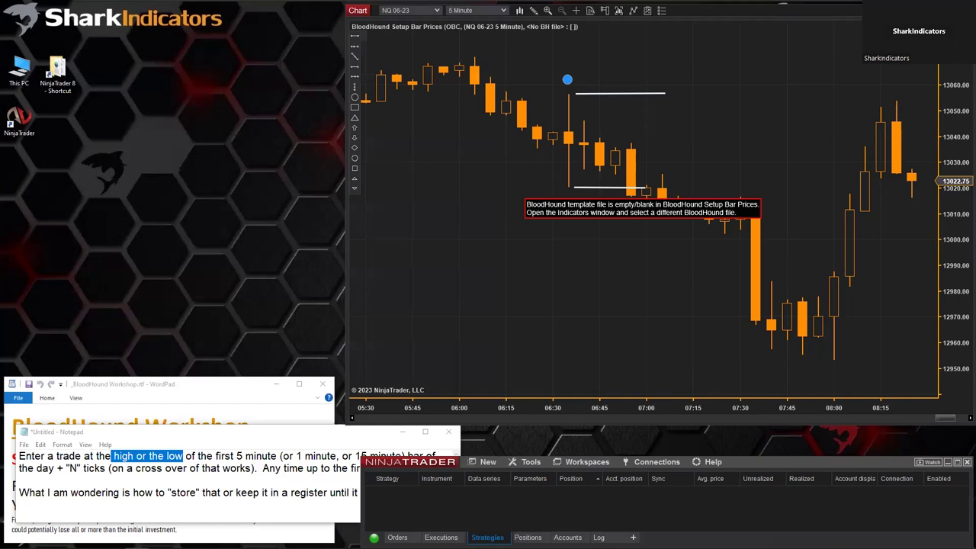
drag(633, 309, 635, 354)
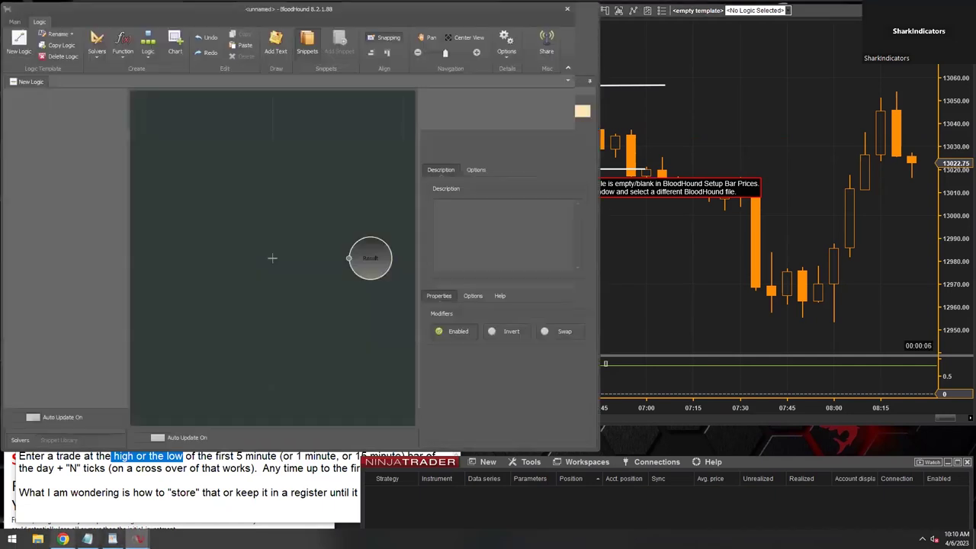
Step: Switch to the web browser and open the SharkIndicators Documentation page in a new tab from the workshops page
key(alt+Tab)
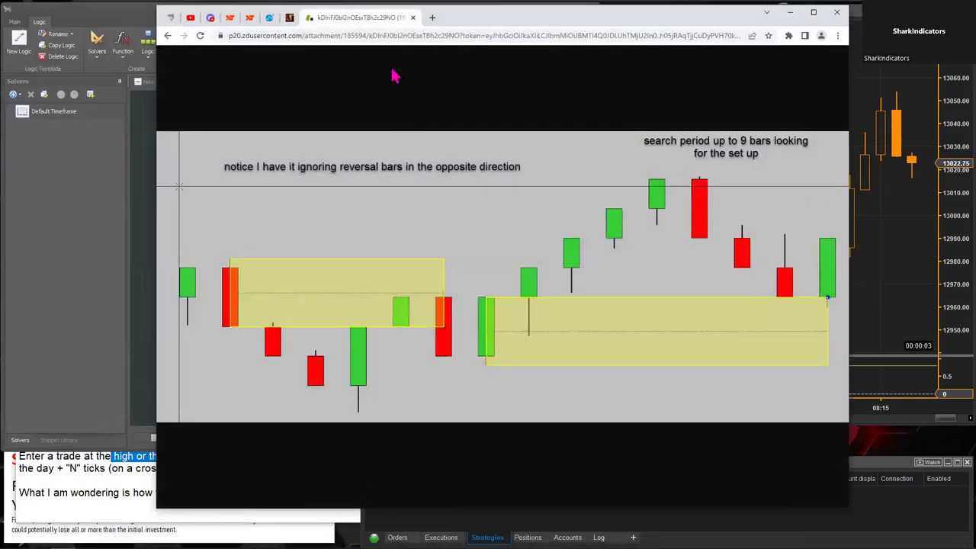
click(176, 18)
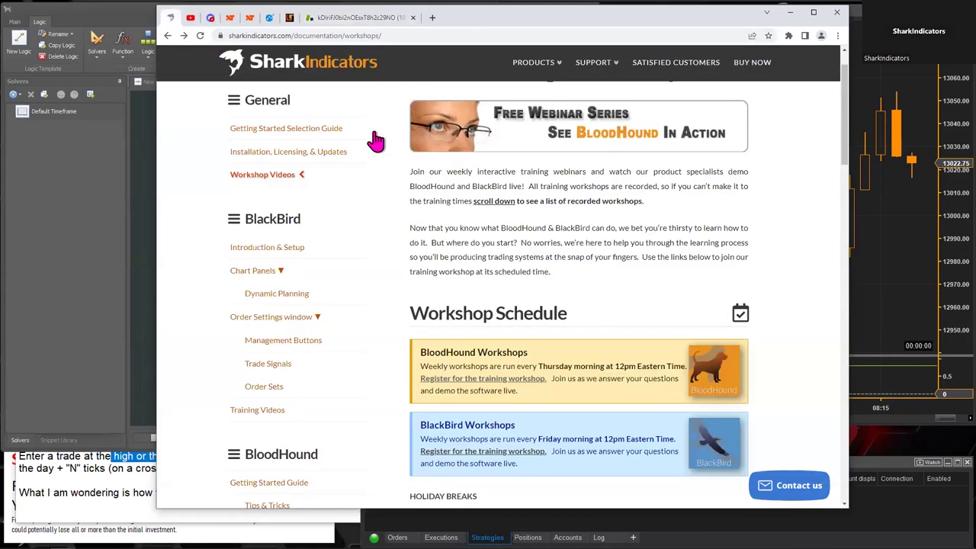
mouse_move(587, 79)
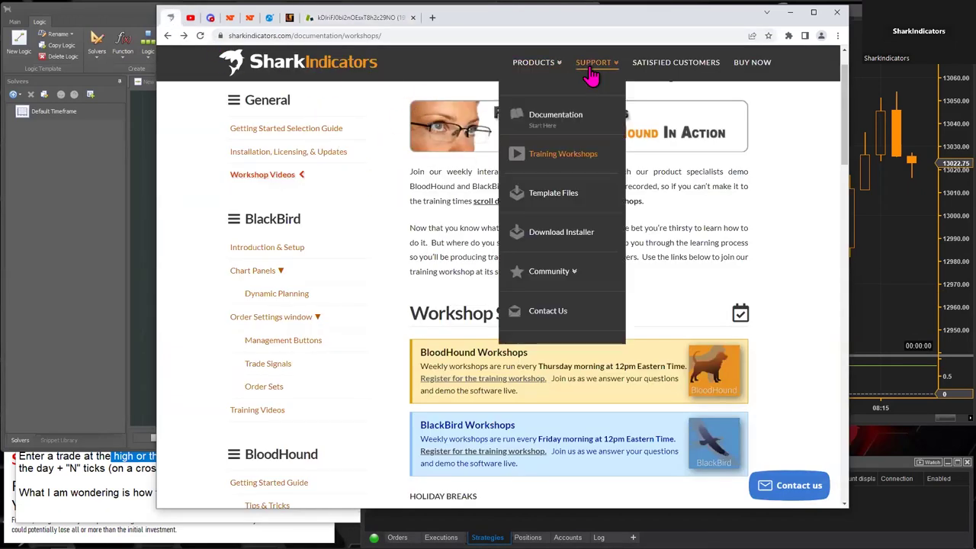
right_click(563, 122)
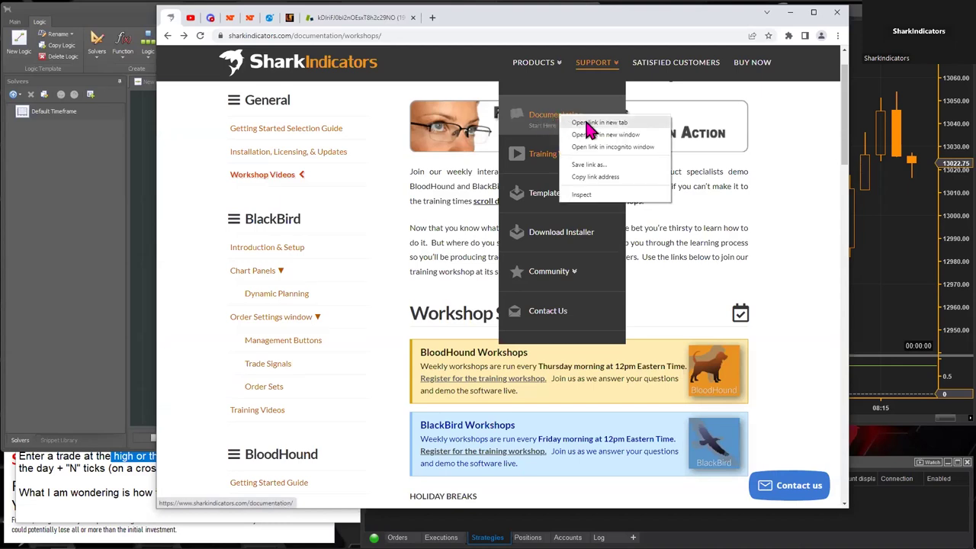
click(561, 111)
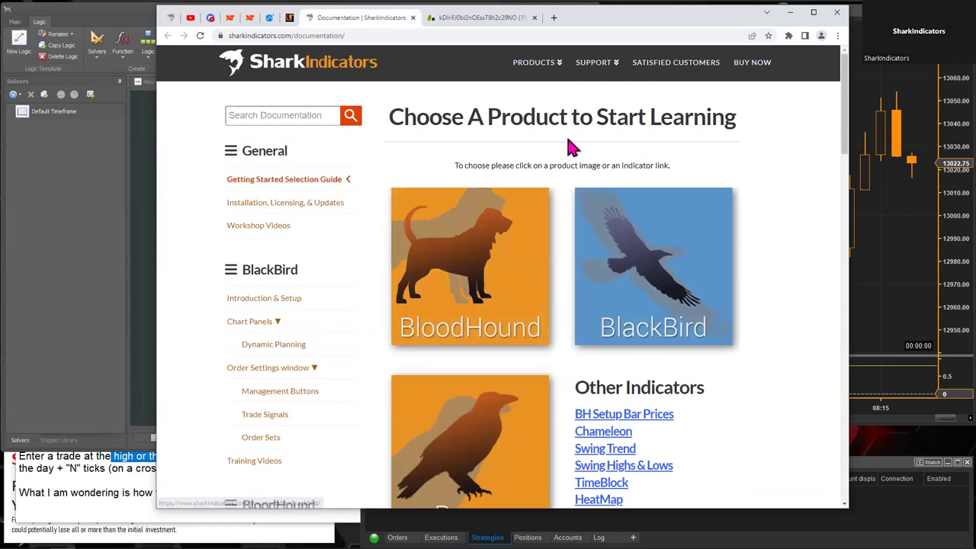
Step: Open the BH Setup Bar Prices page listed under Other Indicators in the documentation
mouse_move(596, 78)
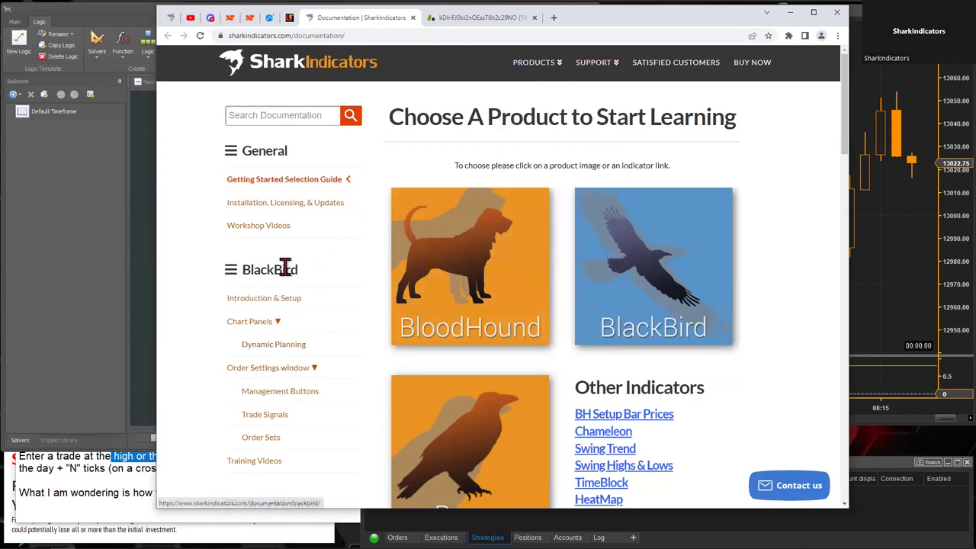
scroll(477, 312, down, 2)
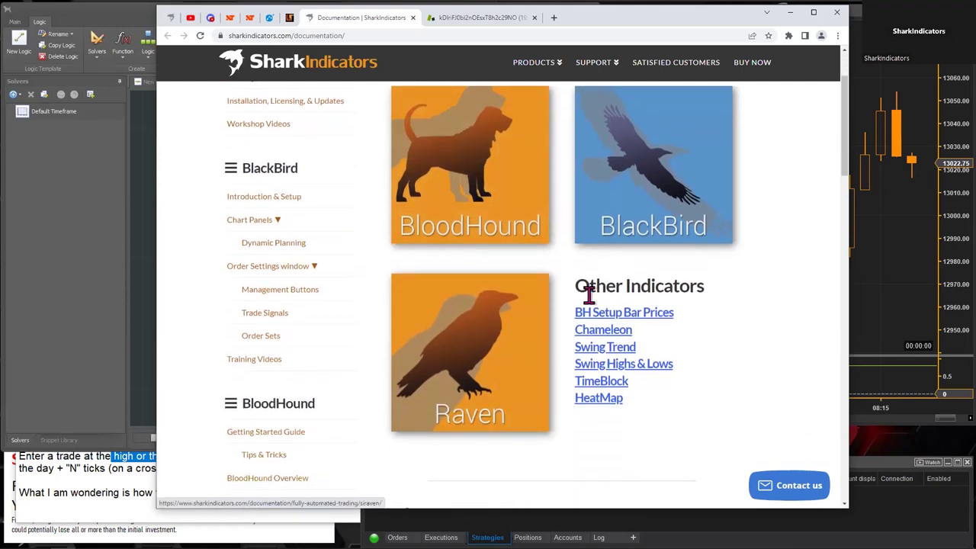
drag(529, 286, 590, 311)
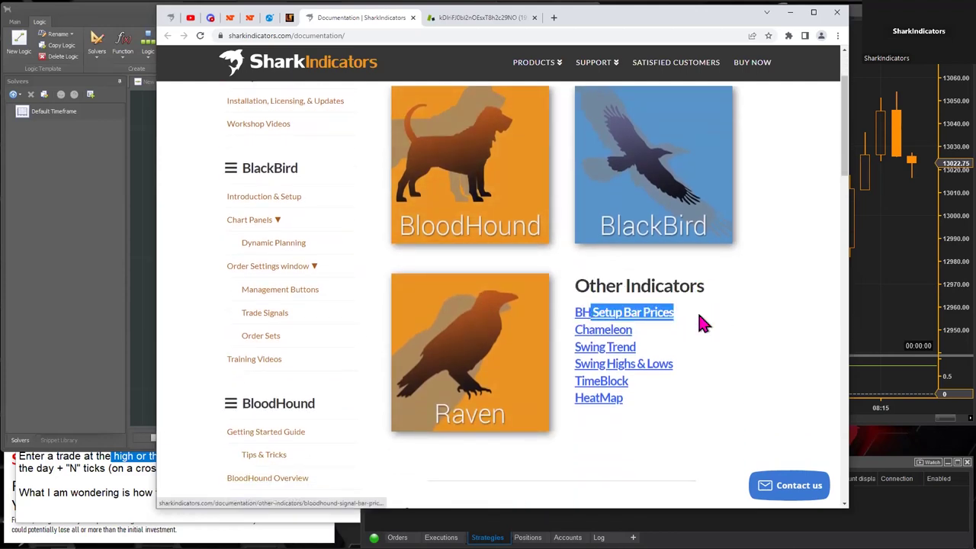
click(625, 319)
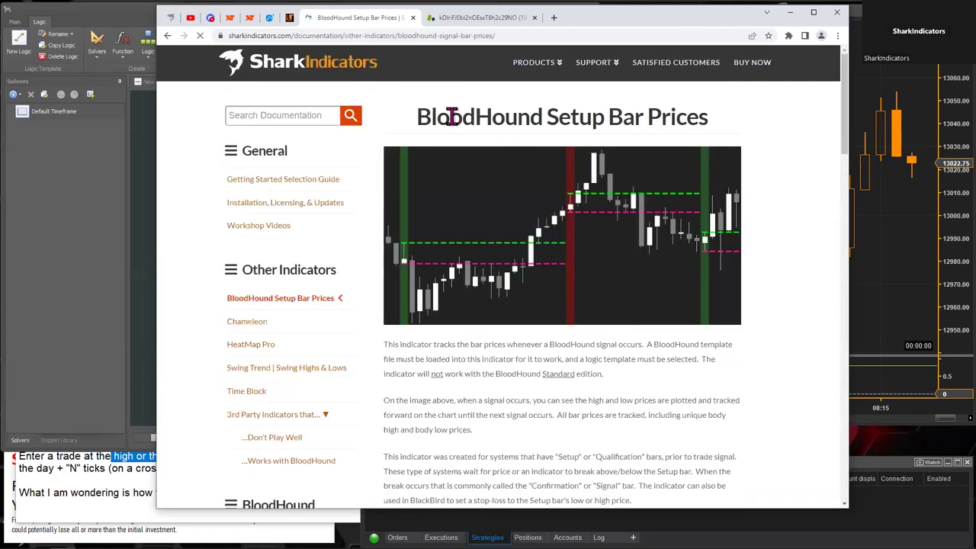
Step: Read the BloodHound Setup Bar Prices description, the stand-alone file tip and the warning about circular references
drag(427, 115, 696, 118)
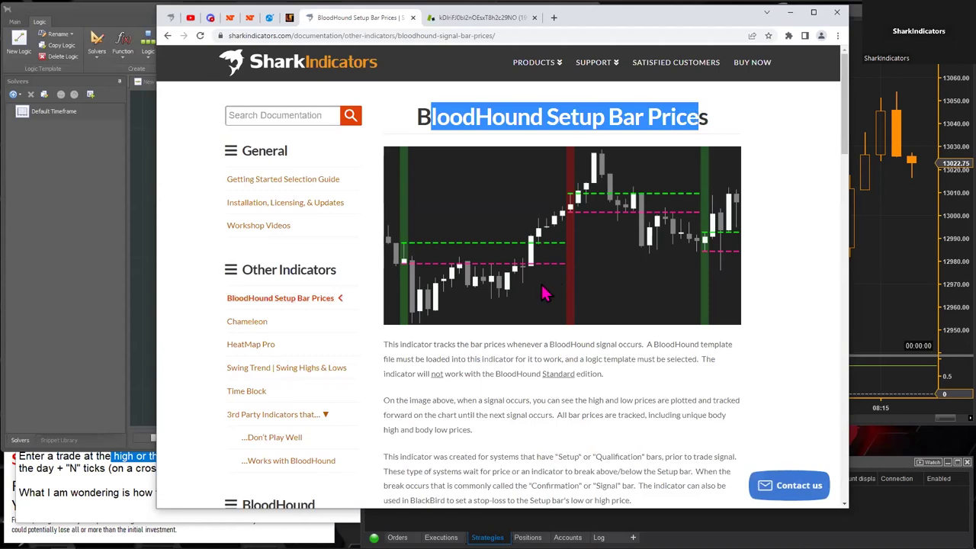
scroll(534, 290, down, 1)
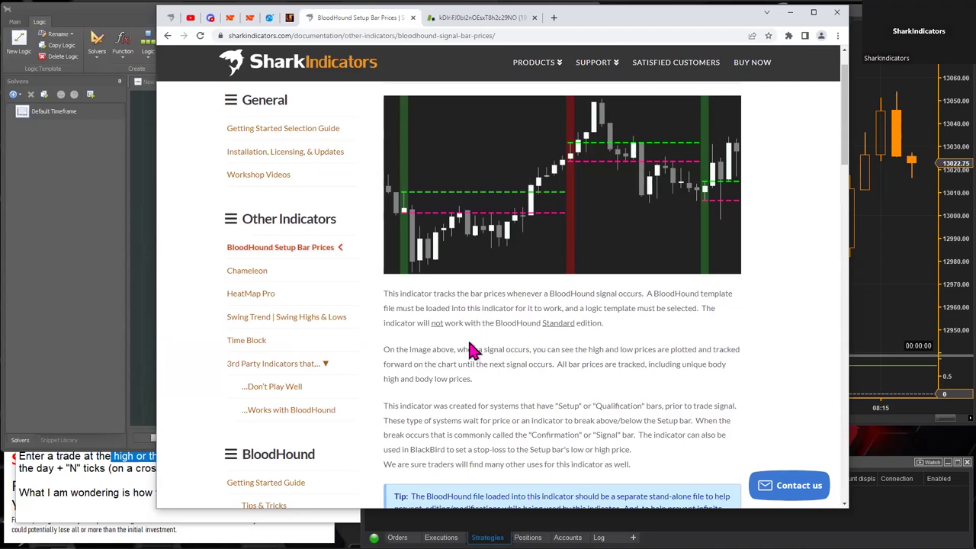
scroll(473, 351, down, 1)
scroll(473, 351, down, 4)
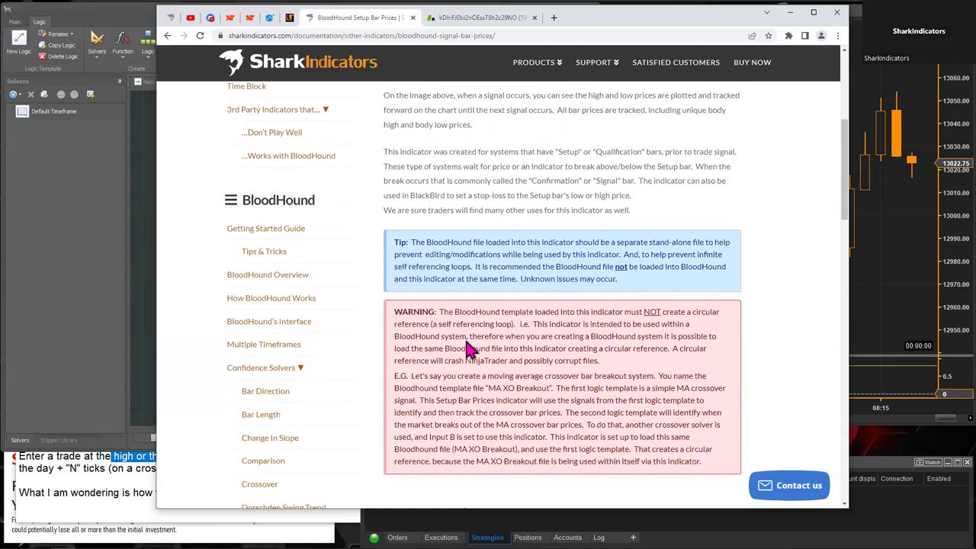
drag(394, 242, 572, 280)
scroll(499, 236, down, 2)
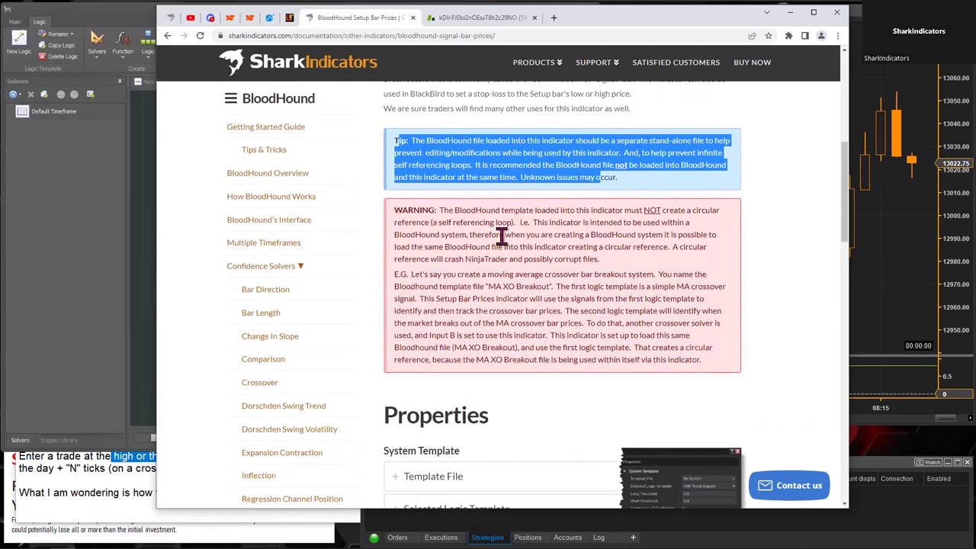
drag(399, 211, 703, 367)
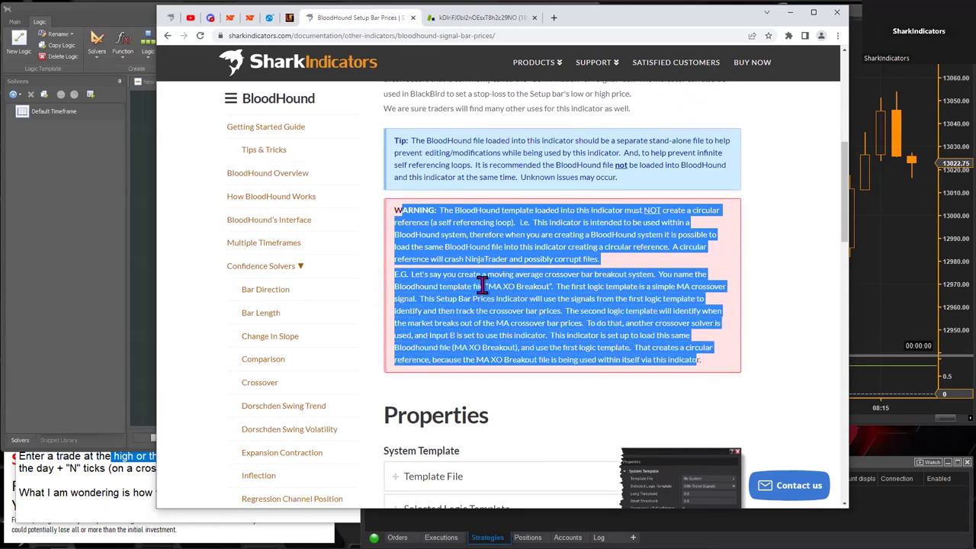
double_click(412, 210)
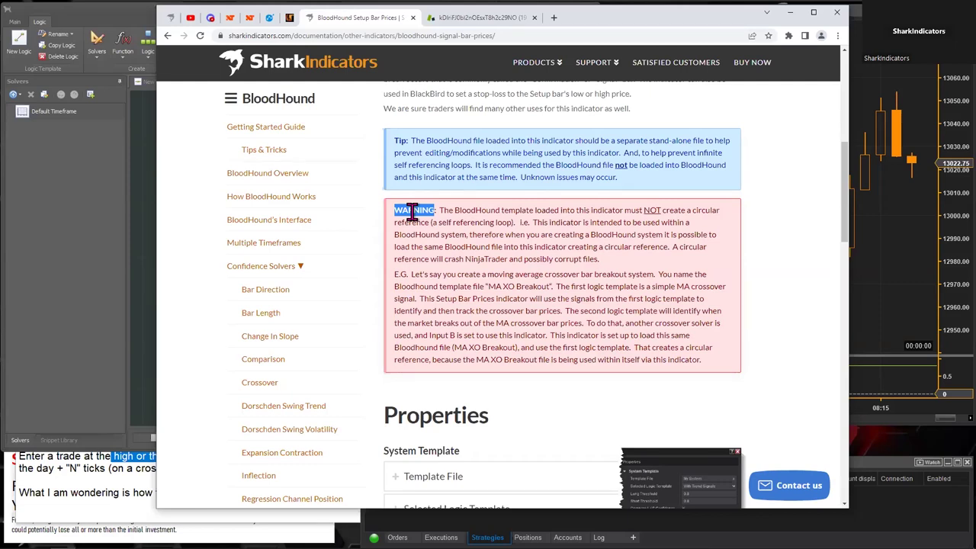
Step: Look over the page's indicator properties and Video Tutorial section, and review the circular-reference warning again
scroll(470, 314, down, 1)
scroll(470, 314, down, 6)
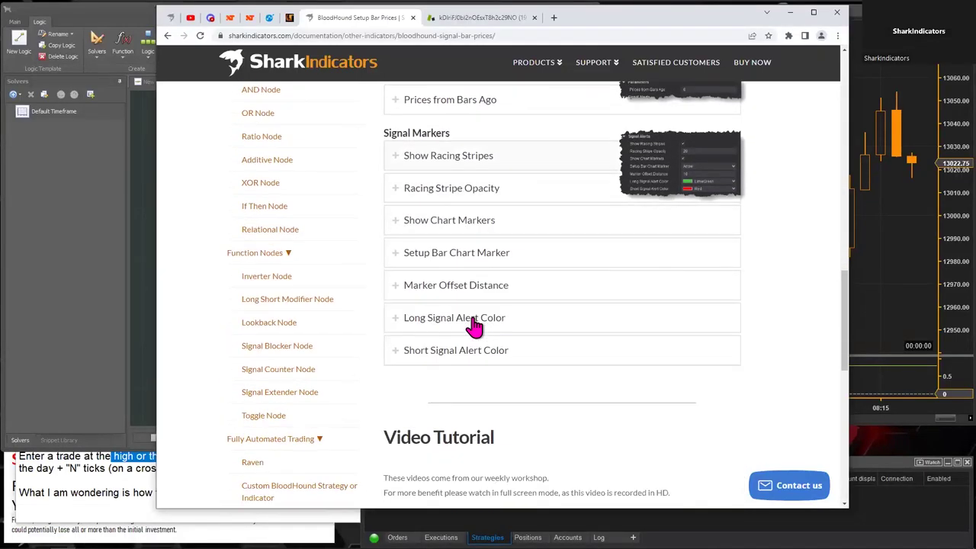
scroll(473, 325, down, 3)
drag(393, 216, 494, 223)
scroll(549, 320, down, 1)
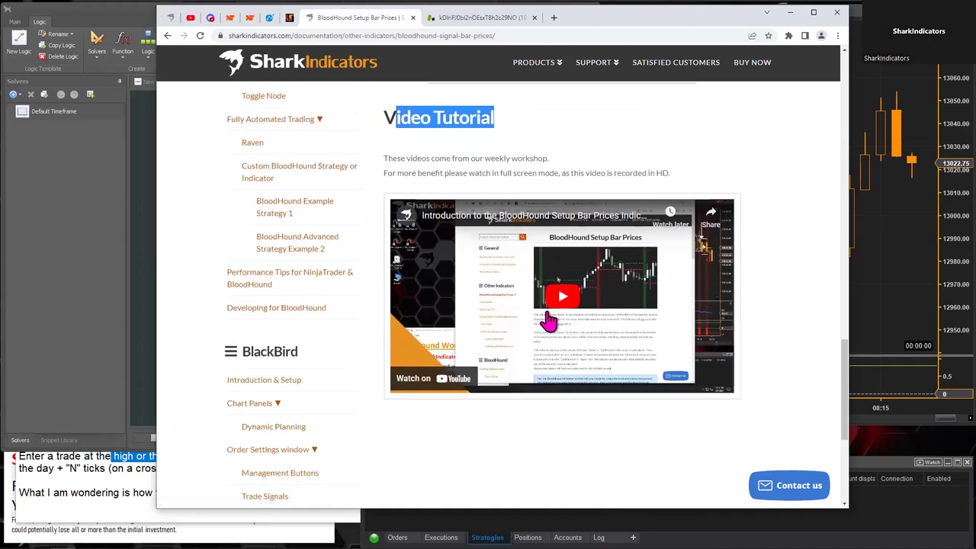
scroll(550, 355, up, 3)
key(Home)
drag(548, 117, 707, 118)
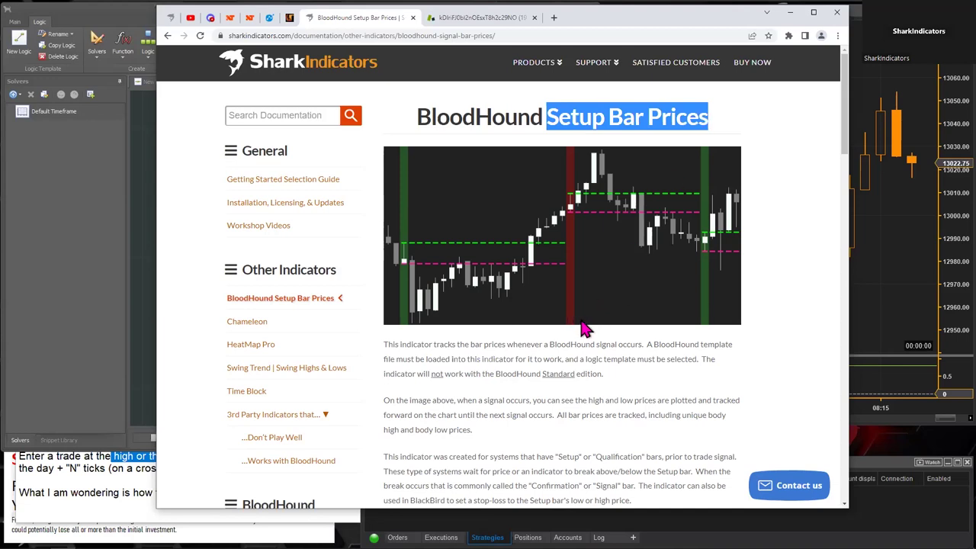
scroll(578, 330, down, 5)
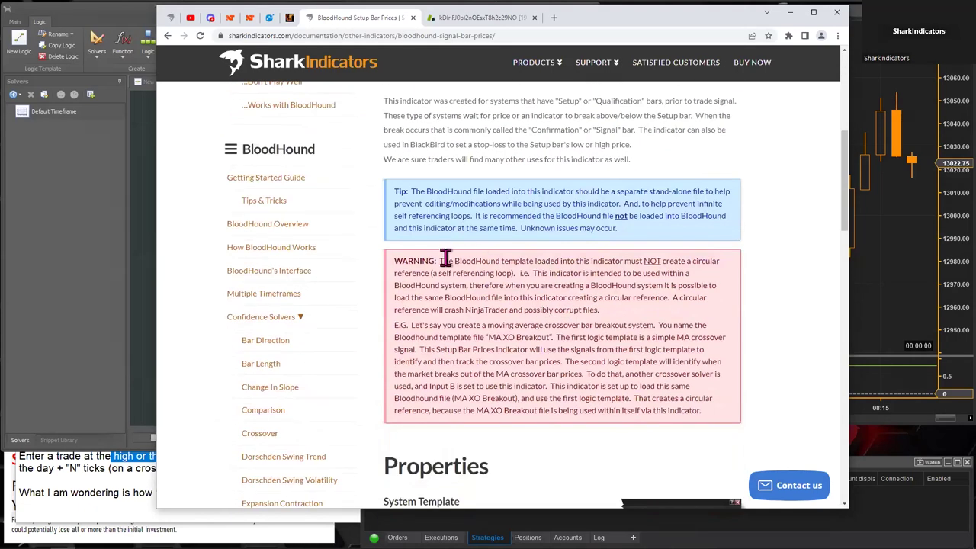
drag(414, 261, 664, 386)
scroll(544, 365, up, 4)
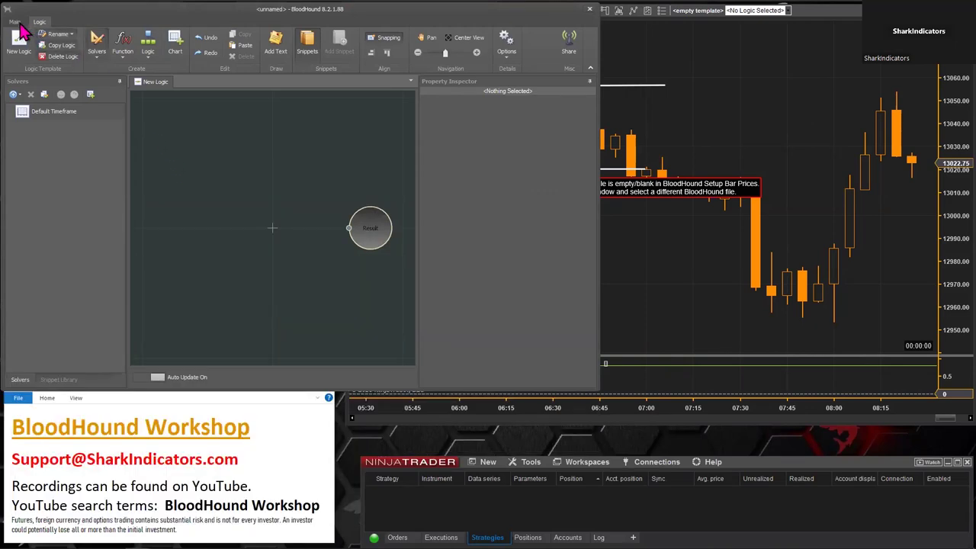
Step: Return to BloodHound and save the blank template under the file name Si-BHWorkshop20230406-OpeningBar
click(16, 23)
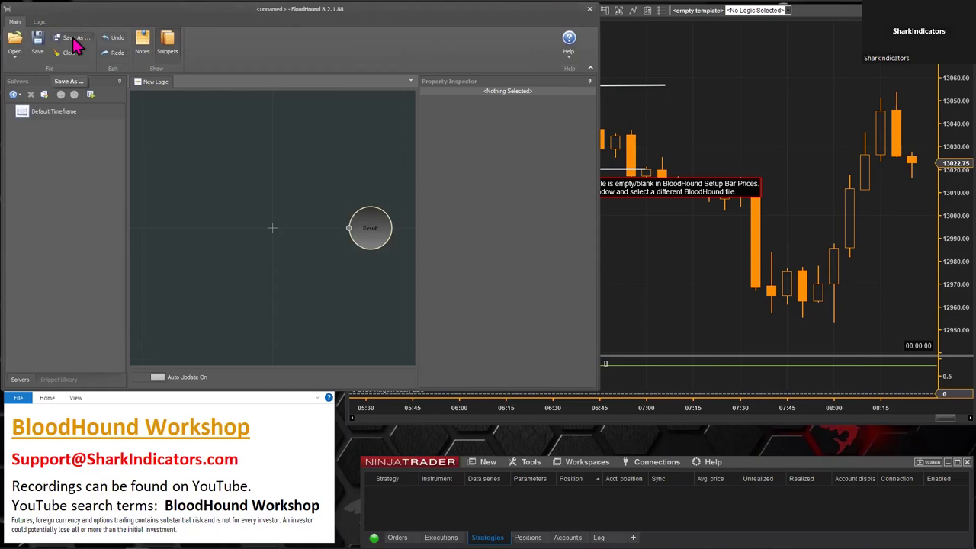
click(76, 39)
click(235, 370)
click(656, 406)
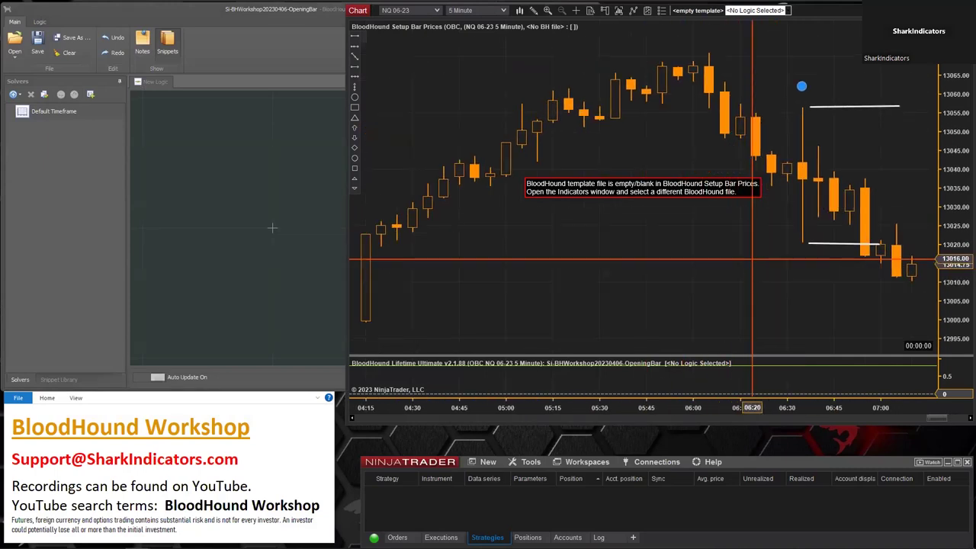
click(169, 159)
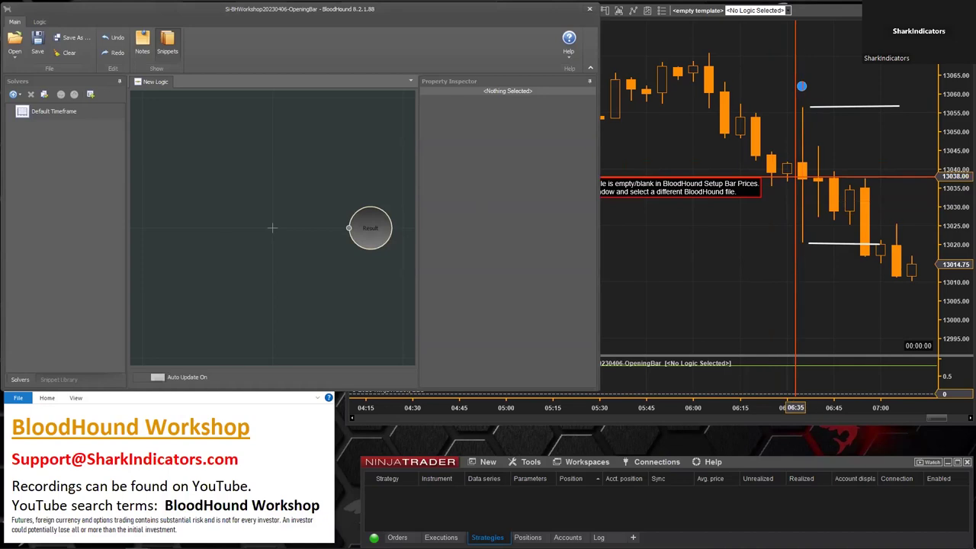
Step: Add a Threshold solver to the New Logic canvas, place it beside the Result node and connect it to Result
right_click(245, 193)
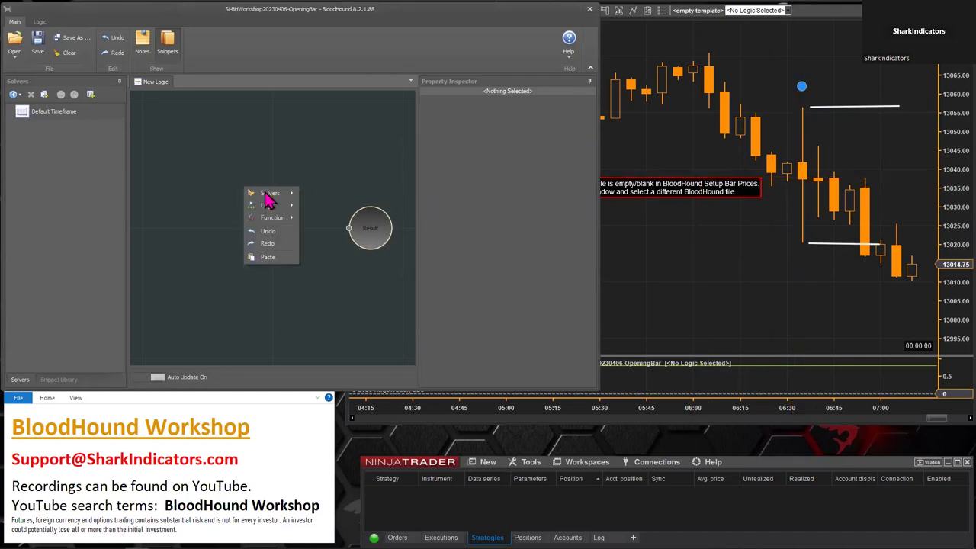
mouse_move(271, 195)
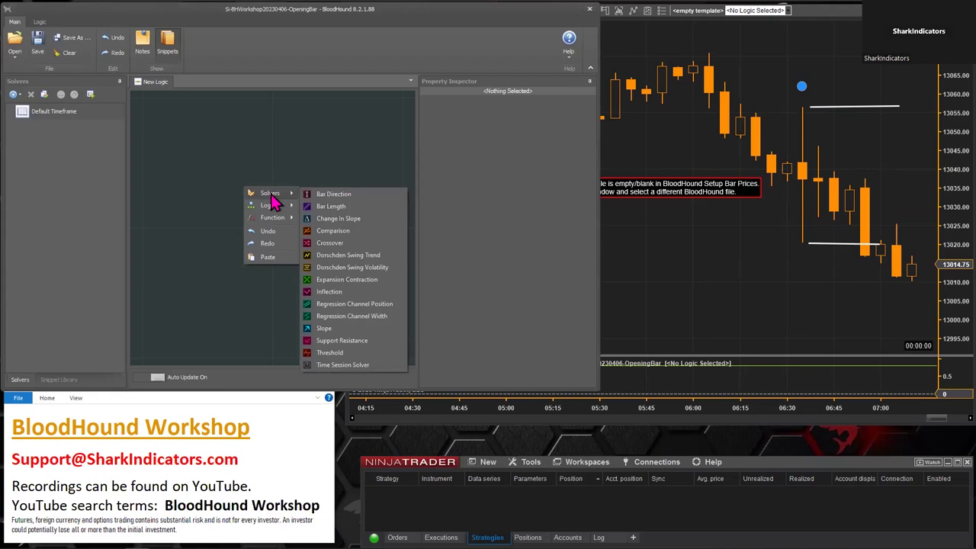
click(330, 353)
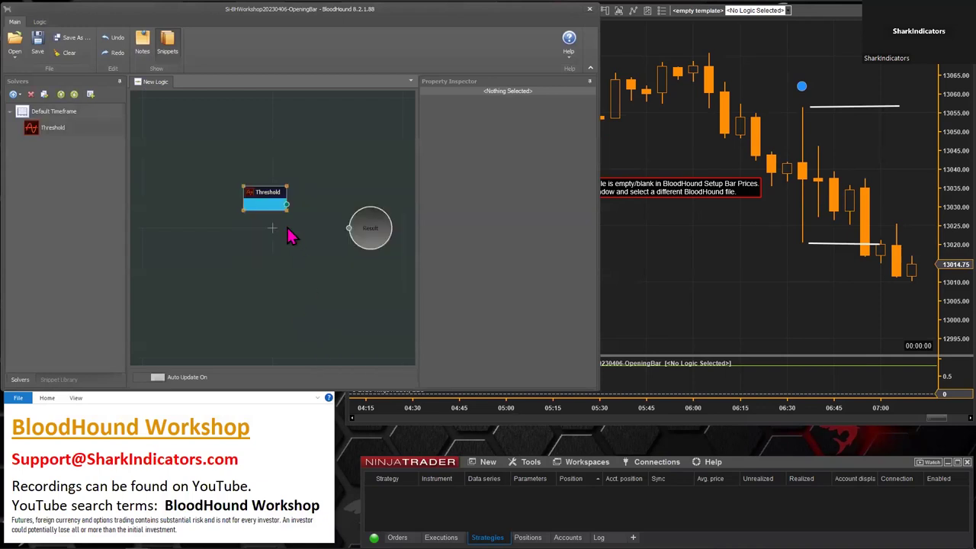
drag(263, 200, 283, 226)
drag(348, 228, 349, 229)
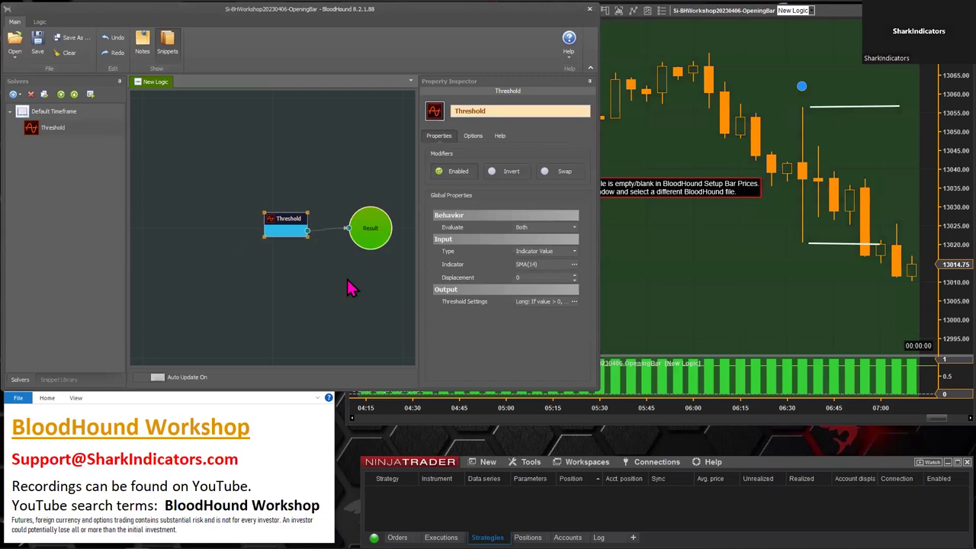
Step: Rename the Threshold solver to Opening Bar
double_click(493, 111)
key(BackSpace)
text(Opening Bar)
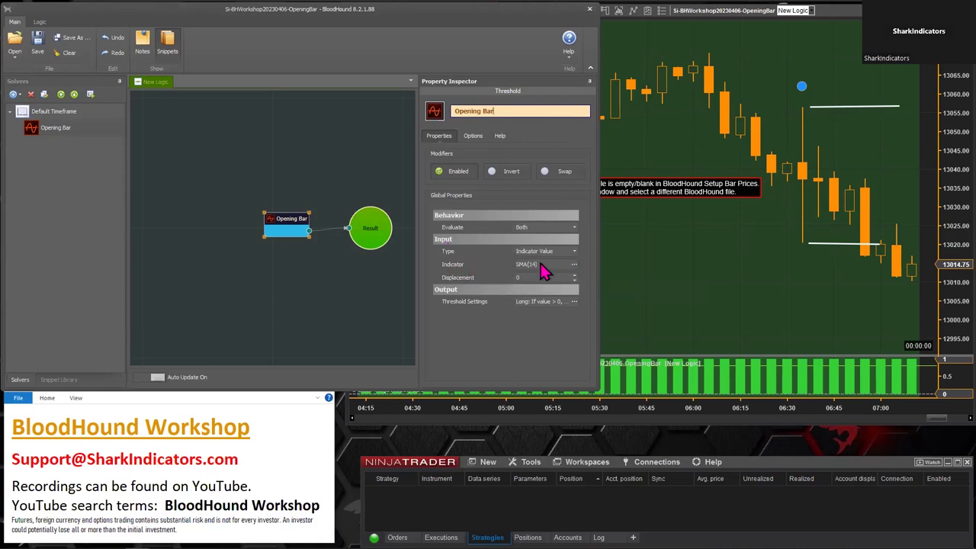
Step: Replace the SMA indicator in the Opening Bar solver with Time Block from the SharkIndicators Tools group
click(575, 265)
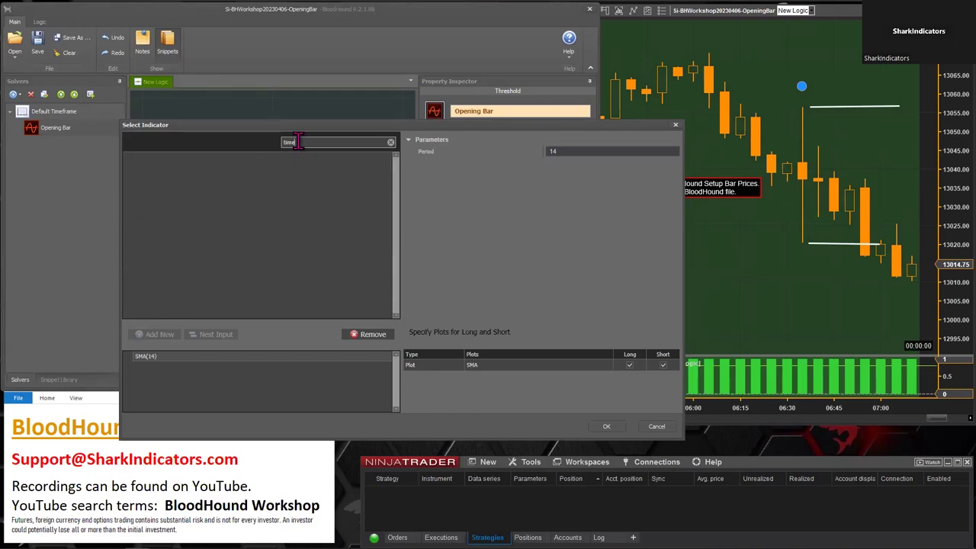
click(390, 142)
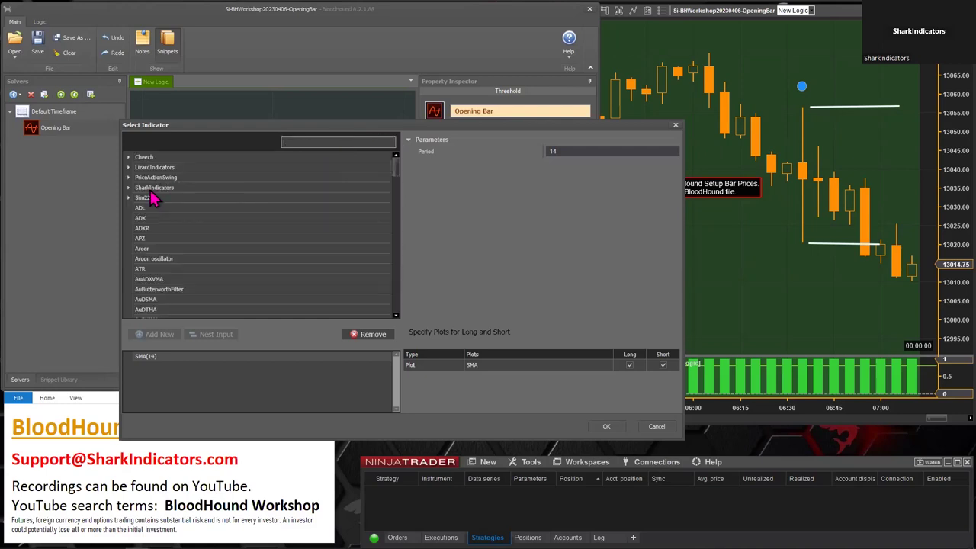
double_click(148, 190)
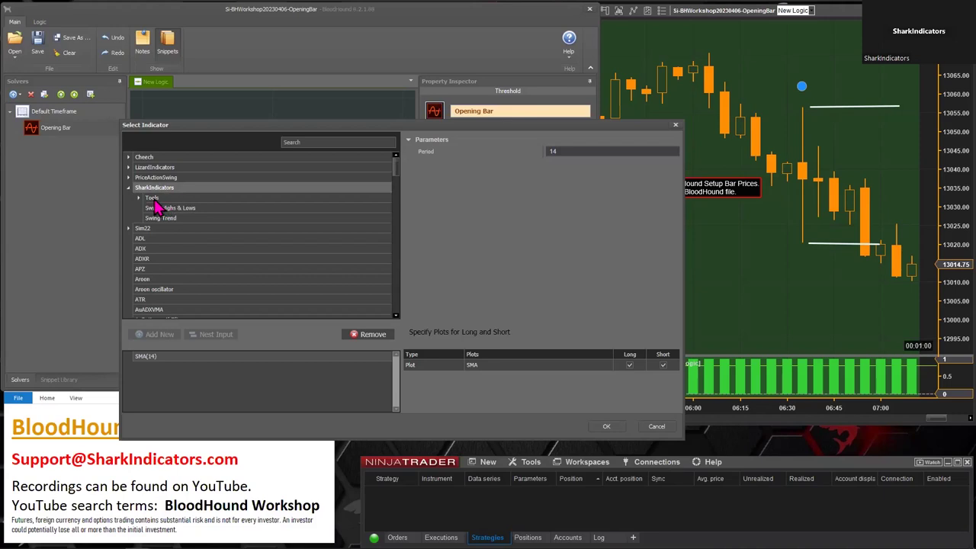
double_click(153, 198)
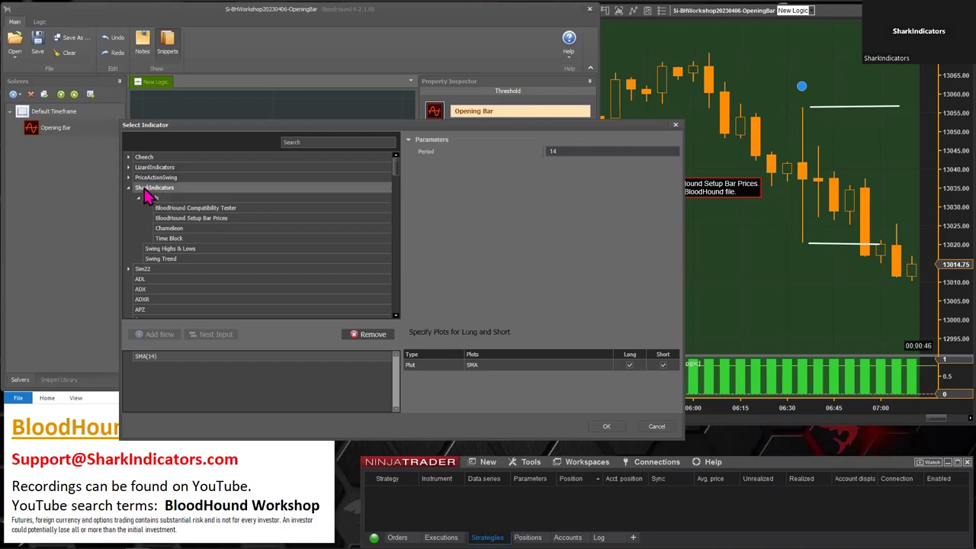
click(173, 241)
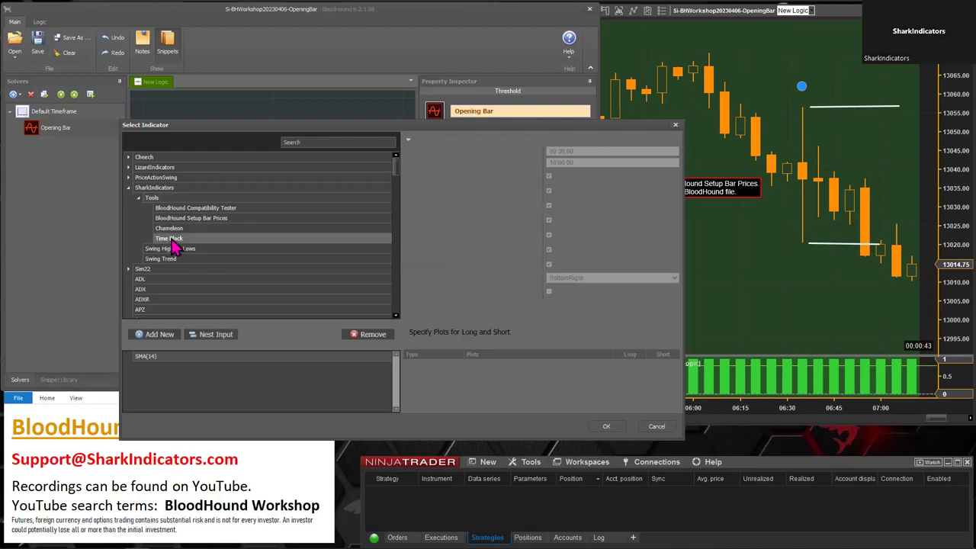
click(151, 360)
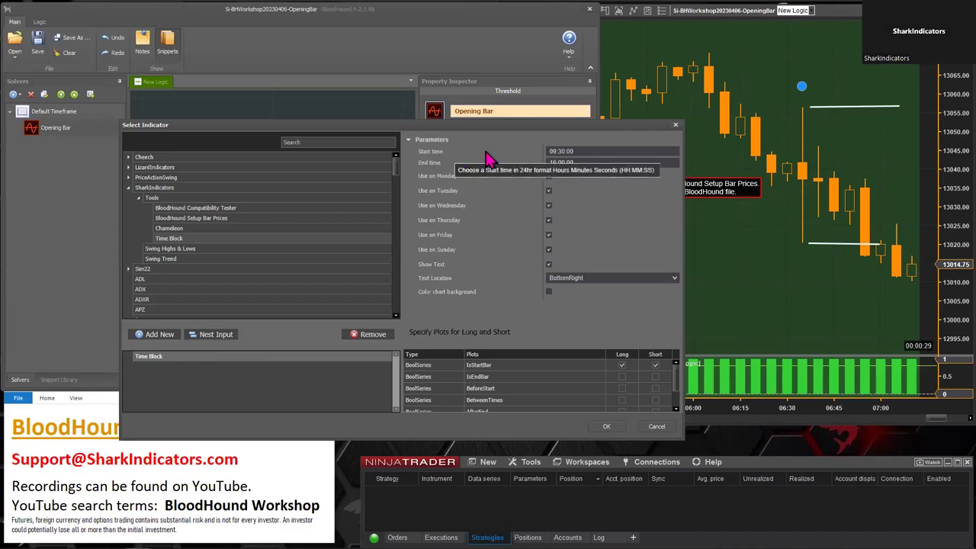
Step: Review the Time Block's start and end time parameters and the full list of its plots for long and short
click(580, 151)
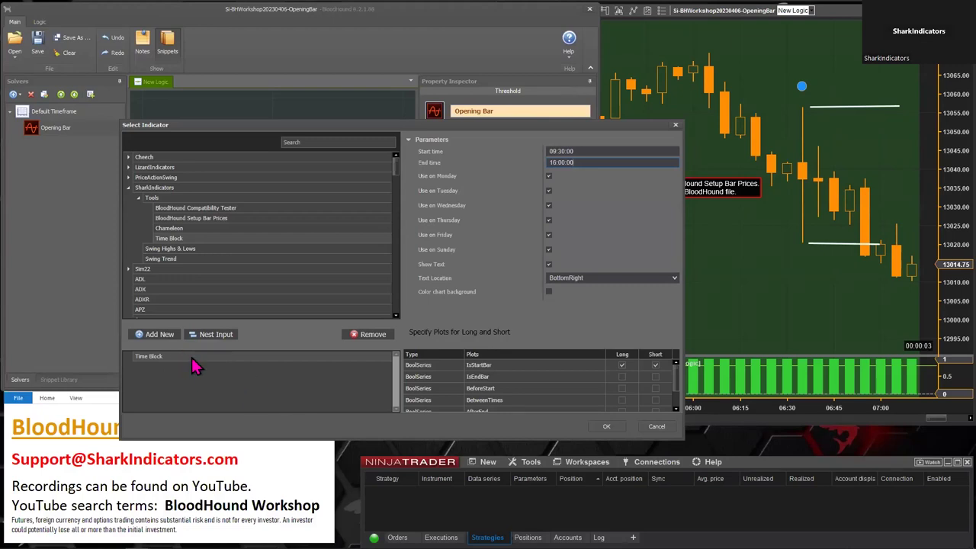
click(144, 356)
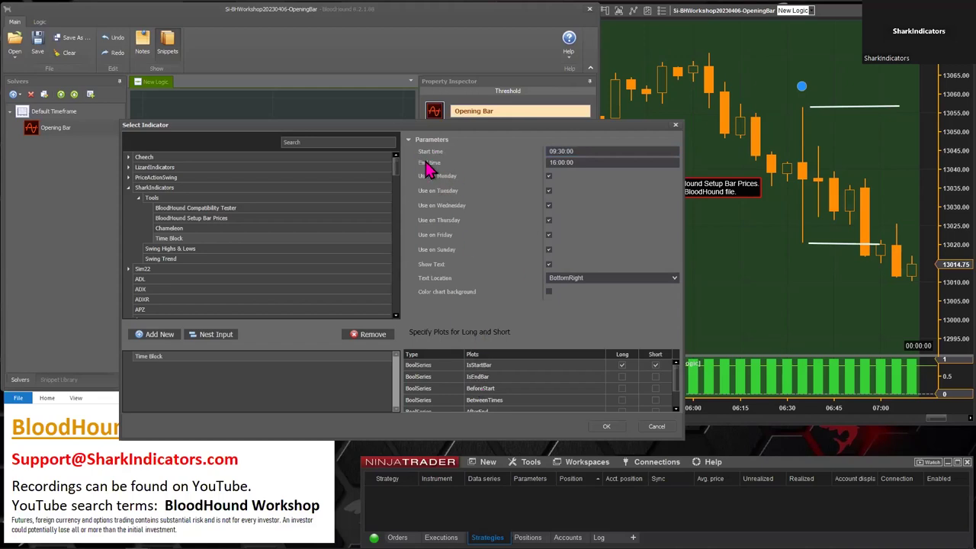
click(577, 164)
click(675, 409)
click(675, 409)
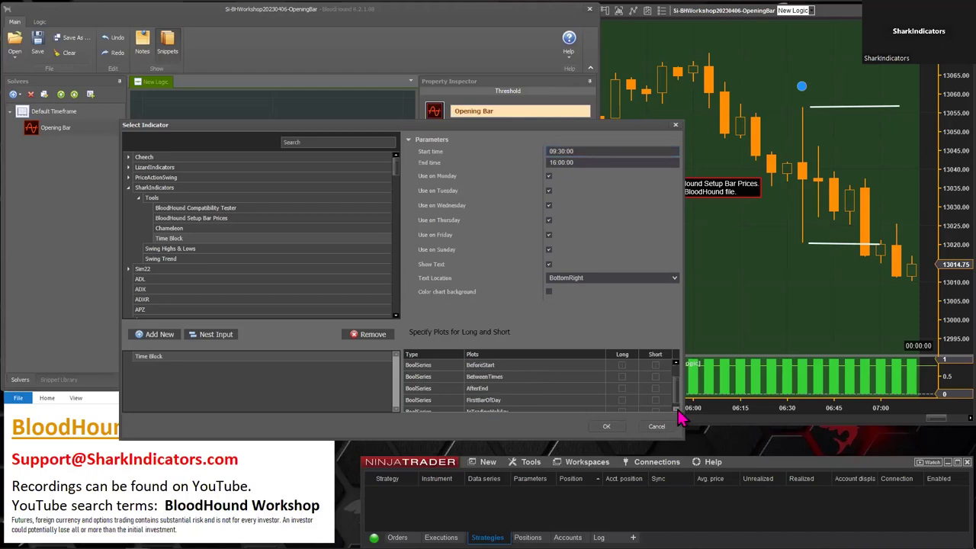
click(676, 409)
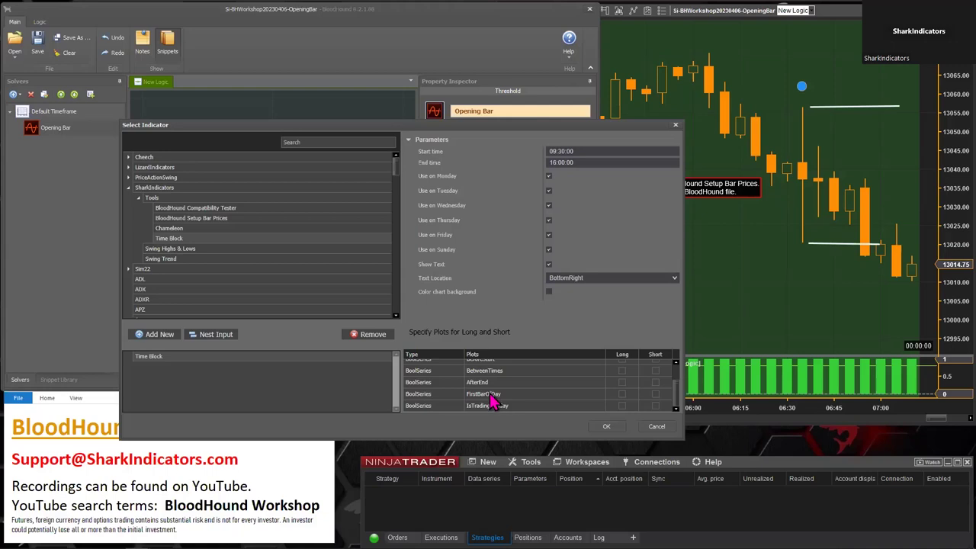
scroll(490, 395, up, 3)
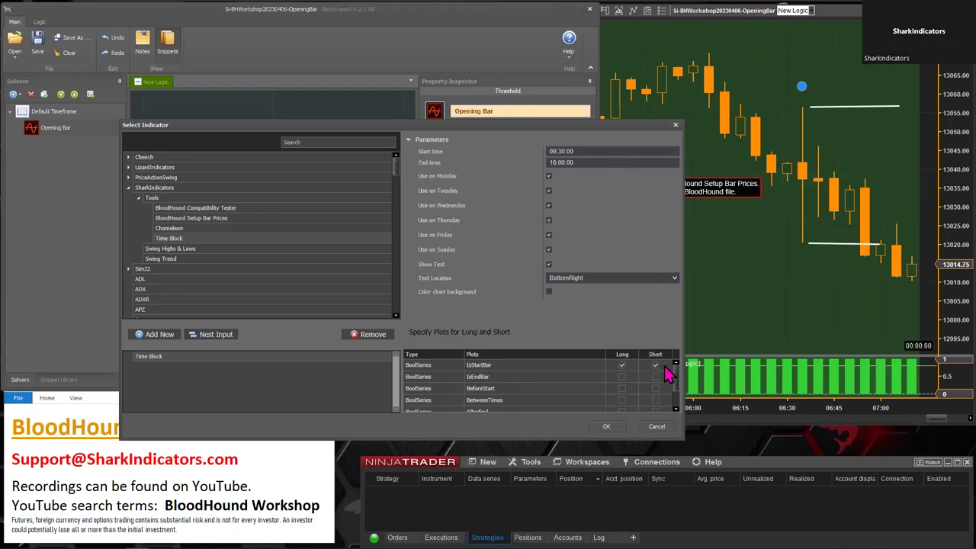
Step: Set the Time Block's start time to 07:30:00, accept the settings, and reopen the indicator selection
click(555, 152)
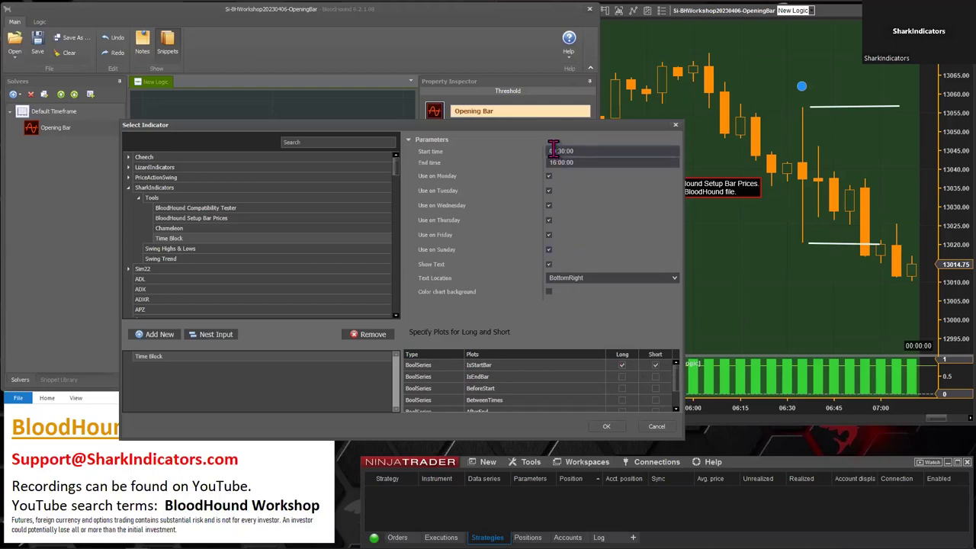
key(BackSpace)
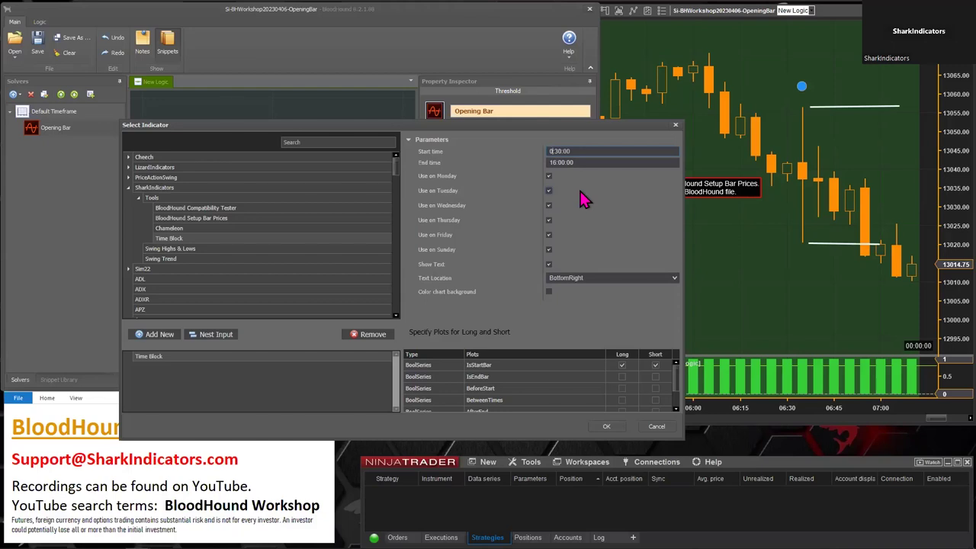
text(7)
click(606, 427)
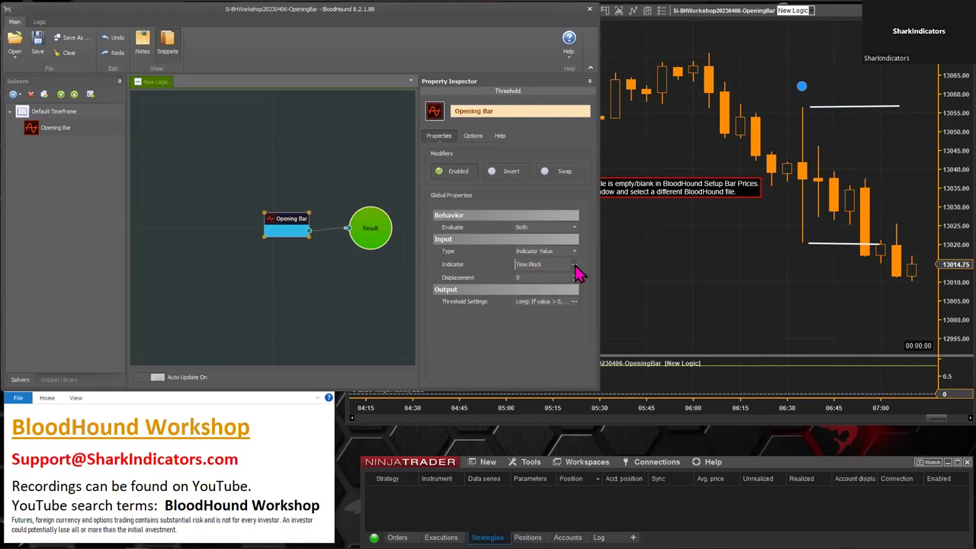
click(574, 264)
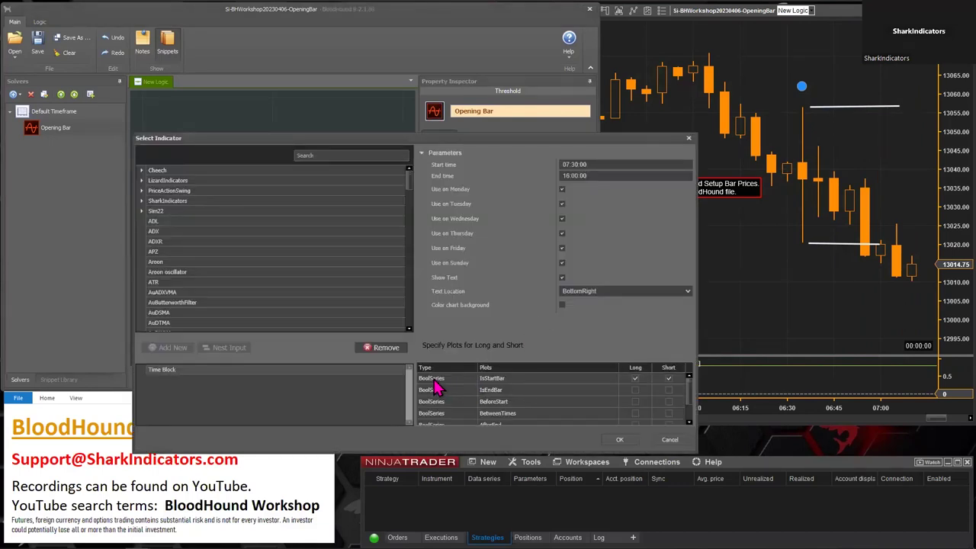
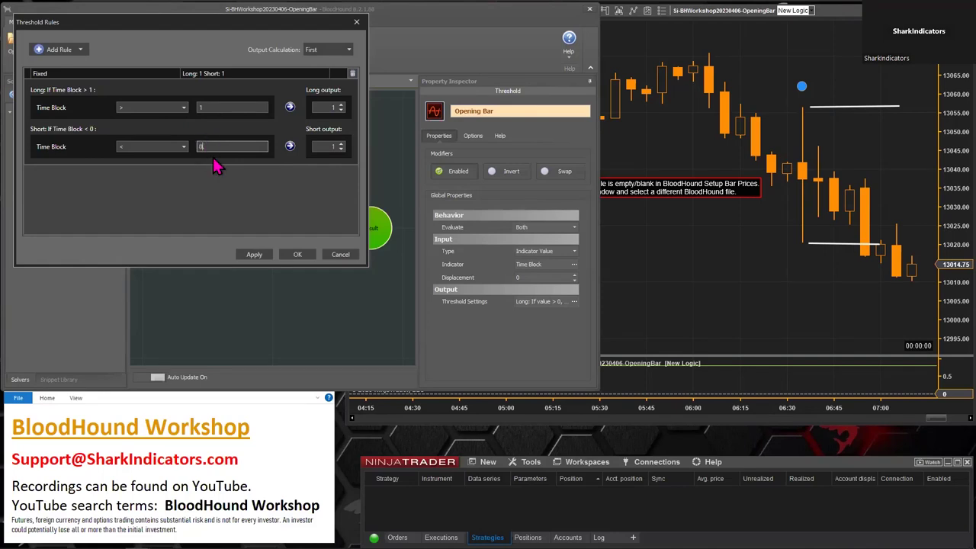
Step: In the threshold rules, set the short value to 1, change both the long and short comparisons to equals, and accept
text(.)
key(BackSpace)
key(BackSpace)
text(1)
click(186, 107)
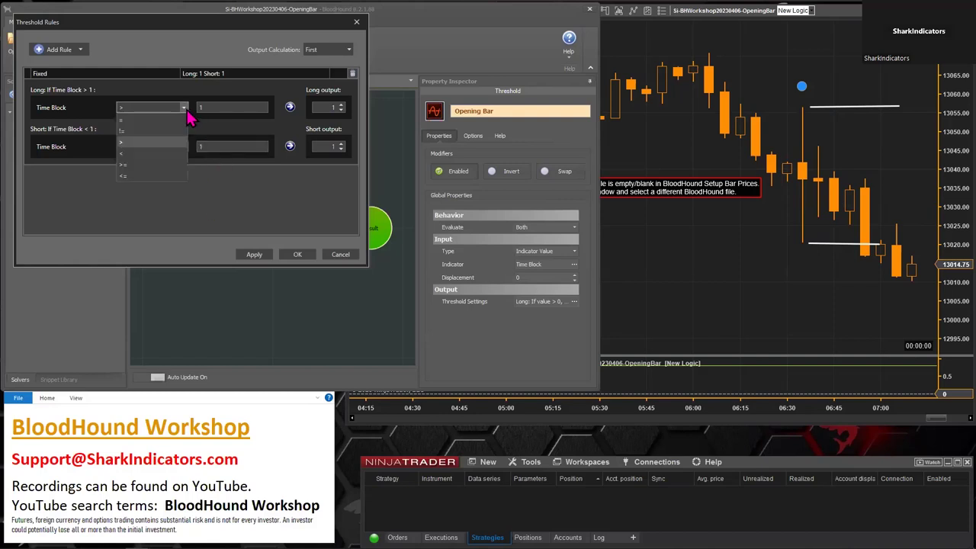
click(144, 123)
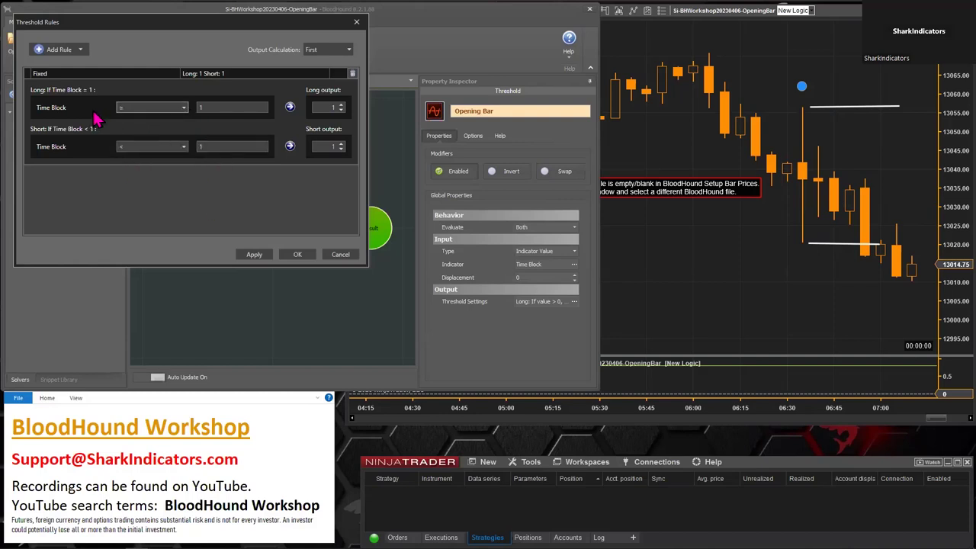
click(184, 150)
click(144, 161)
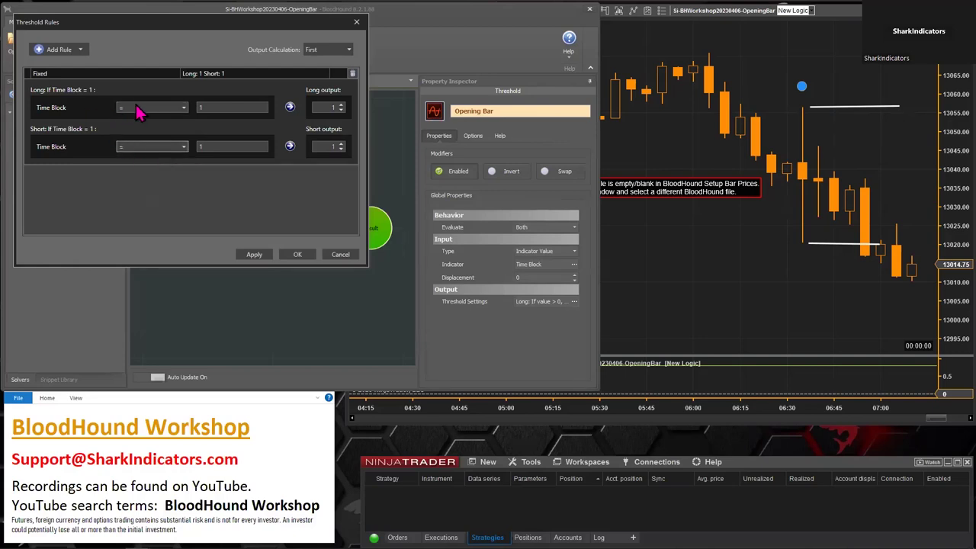
click(295, 254)
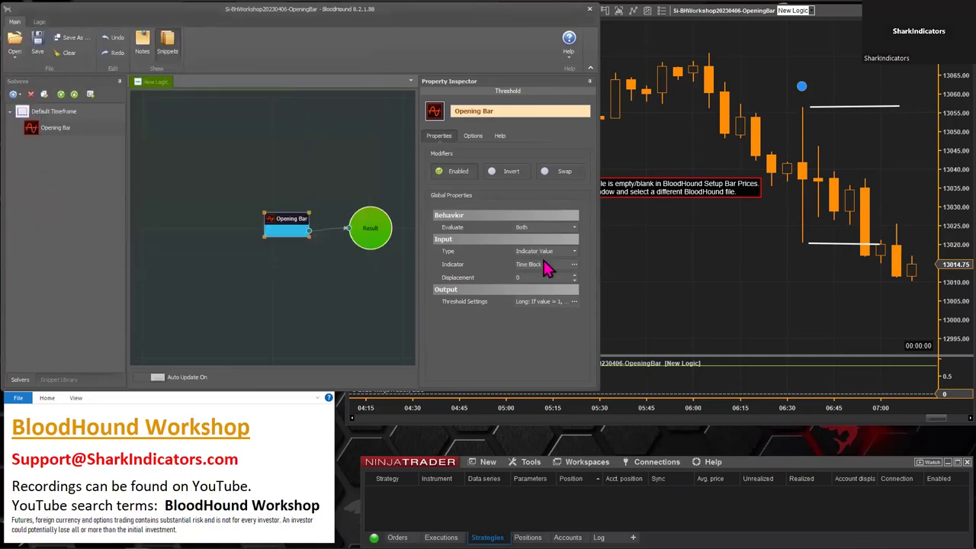
Step: Check the Time Block's start time and its IsStartBar plot selection, and close the indicator settings
click(575, 265)
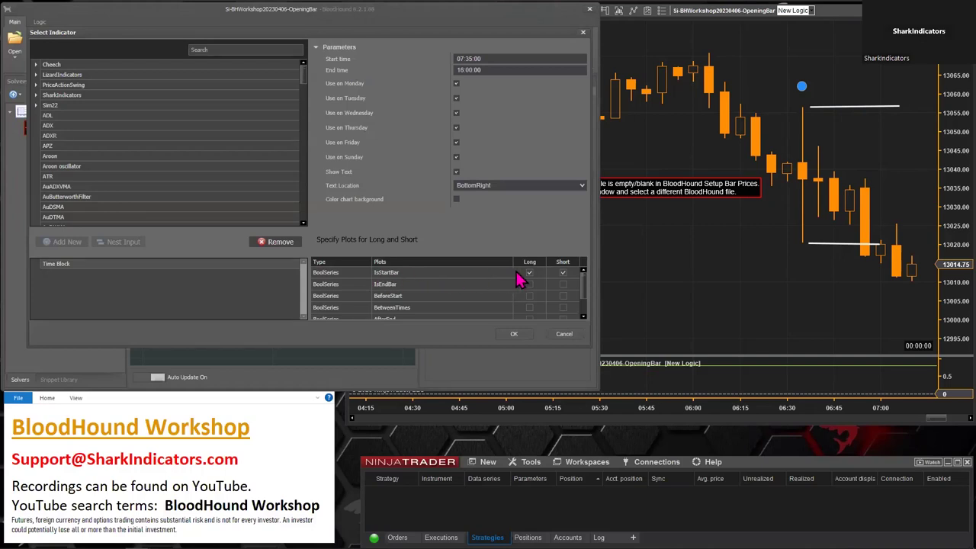
click(460, 58)
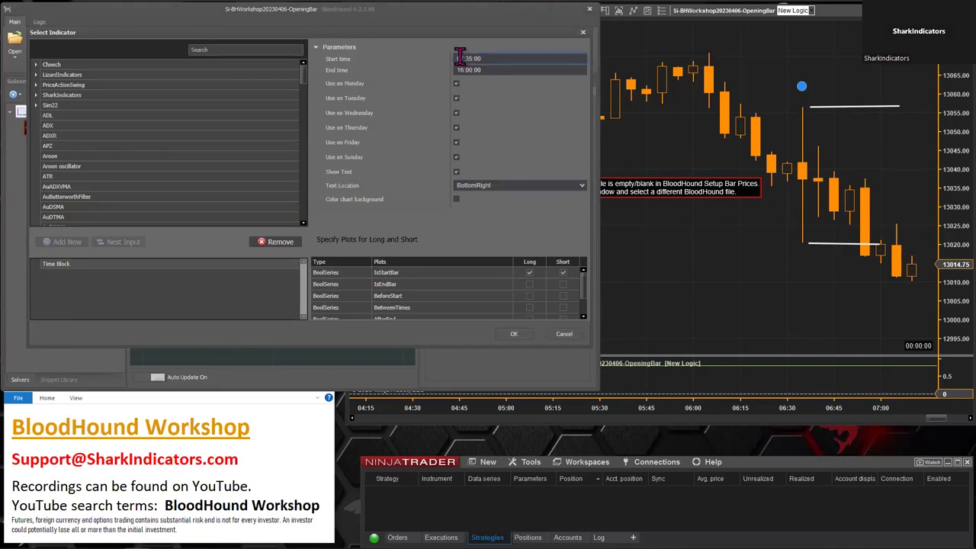
click(513, 336)
Step: Move the white high and low lines and the blue dot on the chart to the 07:35 opening bar
click(801, 291)
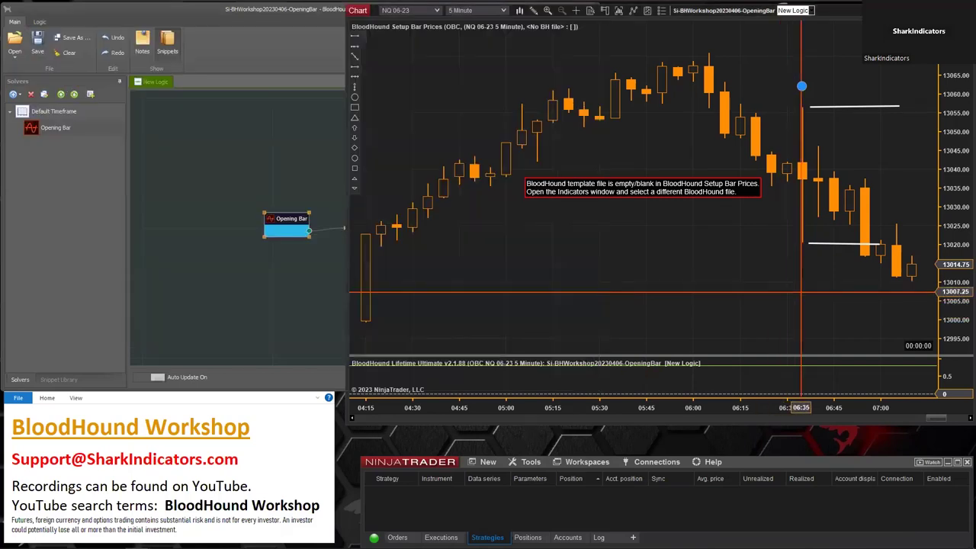
mouse_move(665, 85)
mouse_down()
mouse_move(834, 142)
mouse_move(844, 179)
mouse_up()
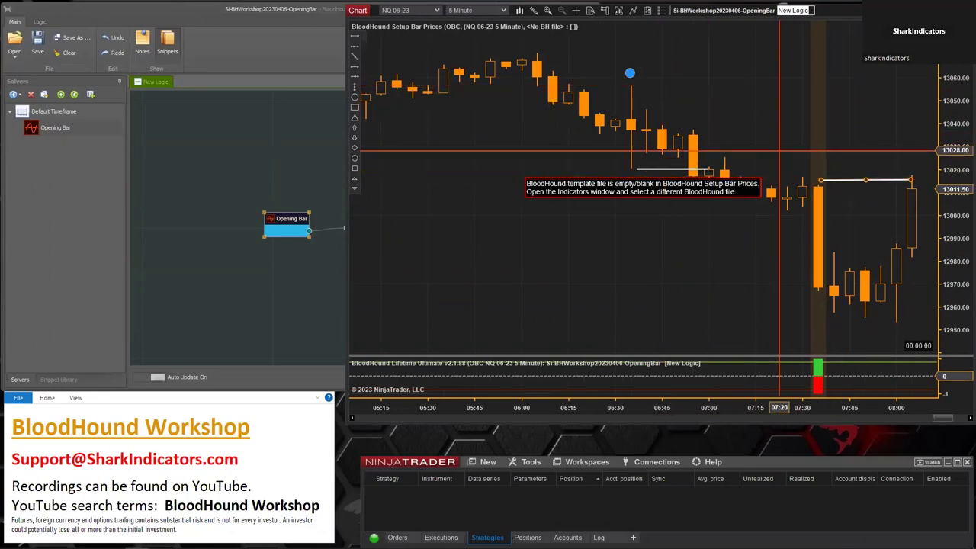
drag(649, 168, 864, 292)
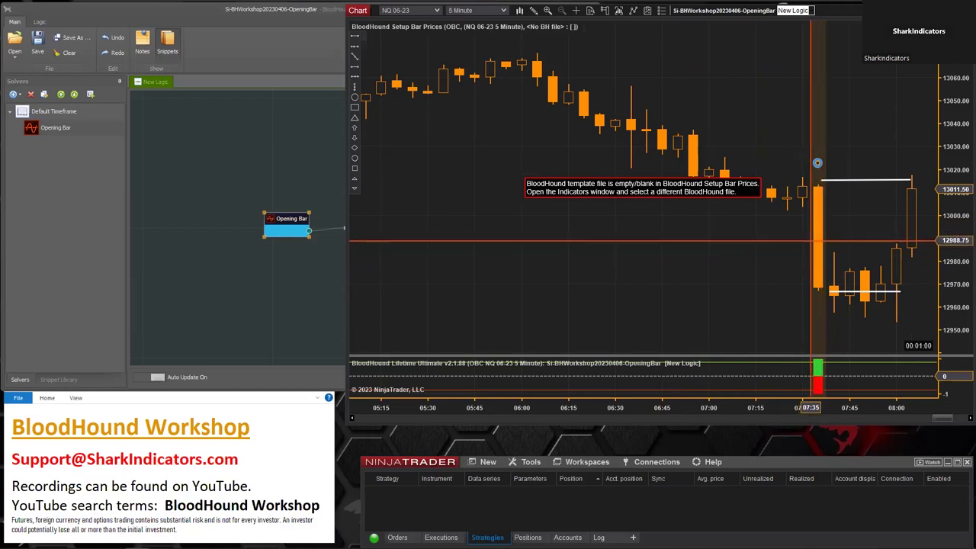
Step: Shift the Opening Bar node into line with the Result node and close the BloodHound window
click(284, 221)
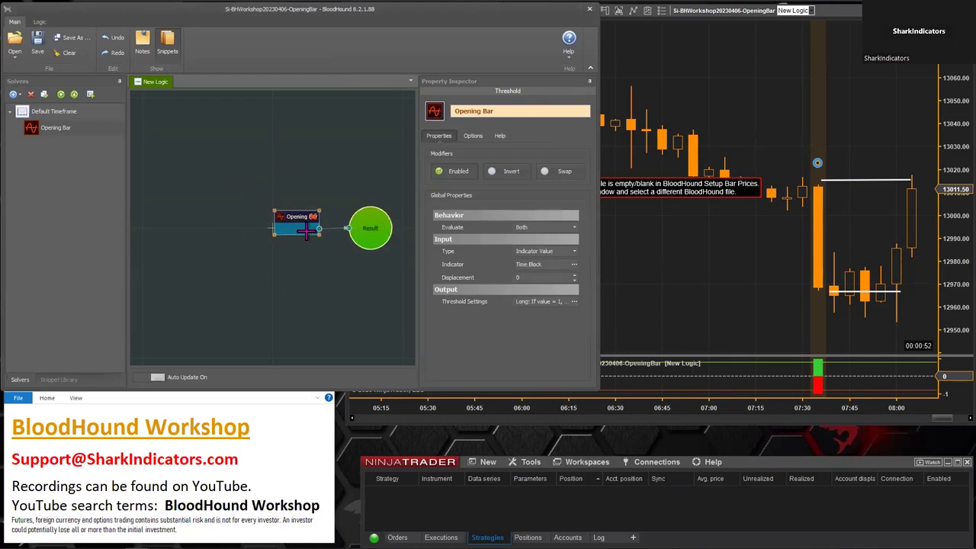
click(629, 197)
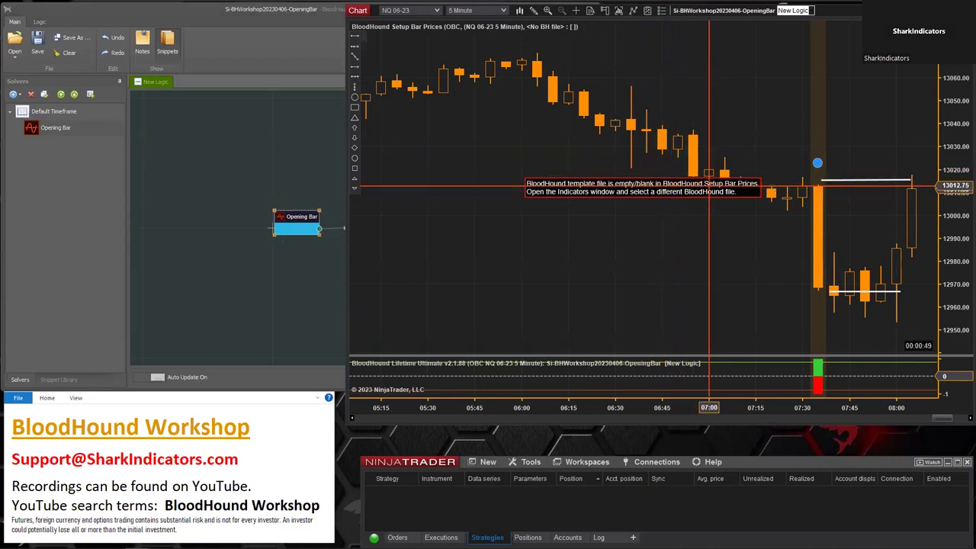
click(255, 146)
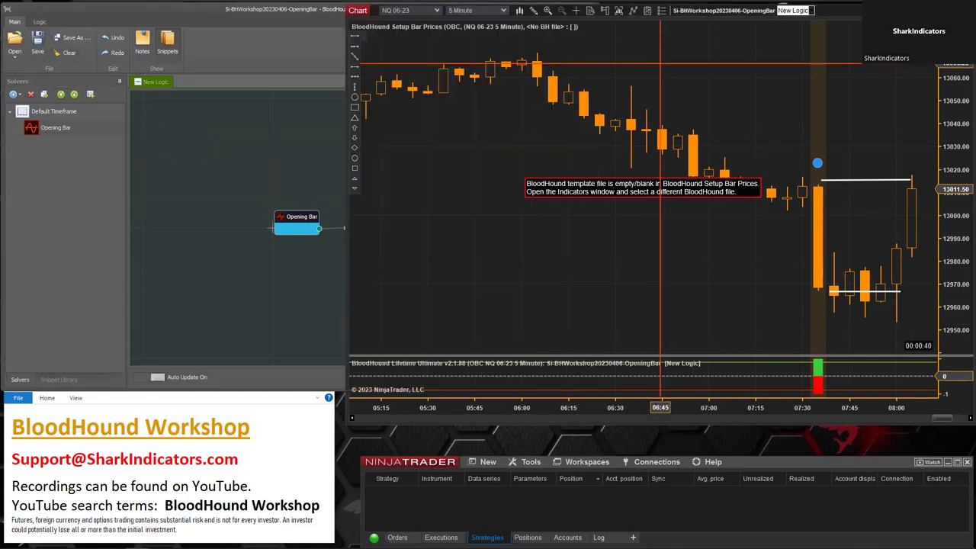
click(589, 8)
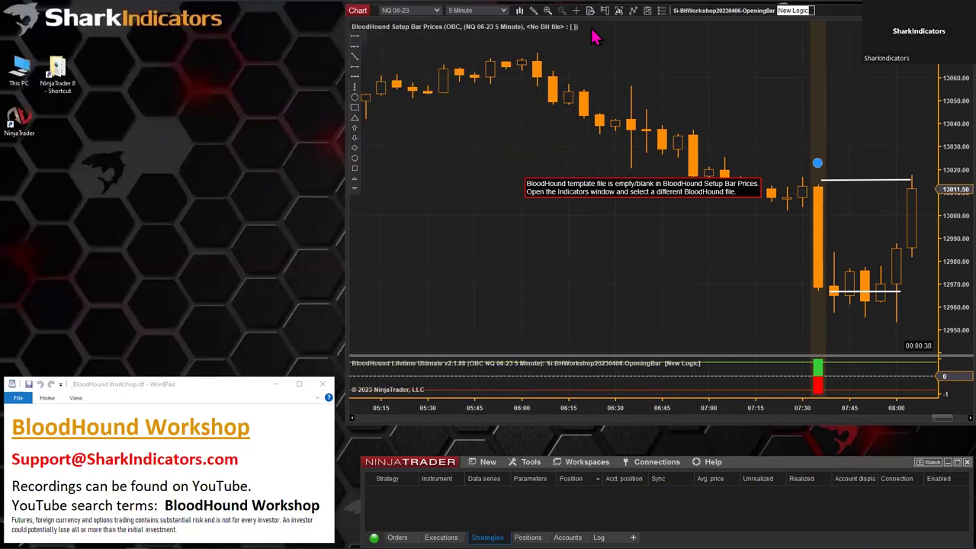
Step: In the chart's indicator settings, load Si-BHWorkshop20230406-OpeningBar.bht as the template file for BloodHound Setup Bar Prices
right_click(611, 58)
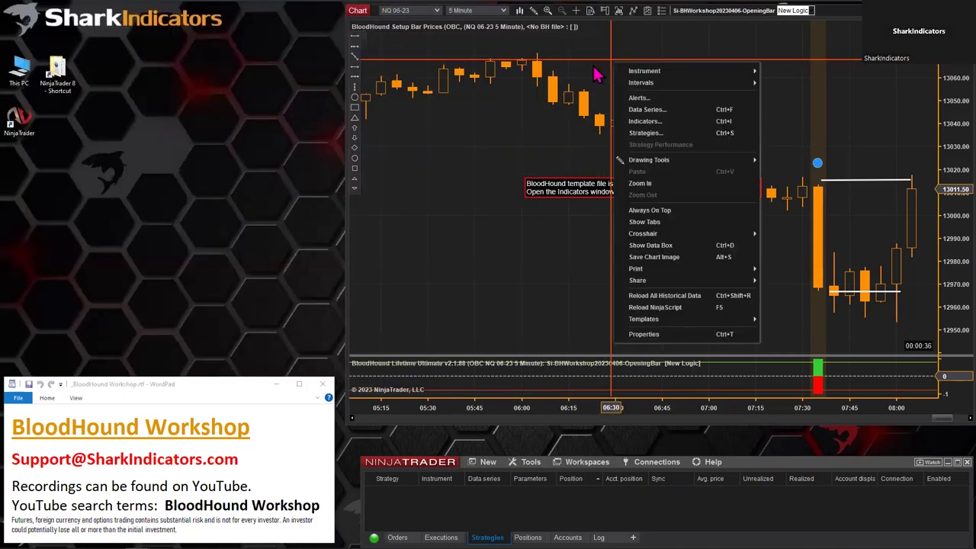
click(645, 121)
drag(587, 95, 72, 34)
click(61, 311)
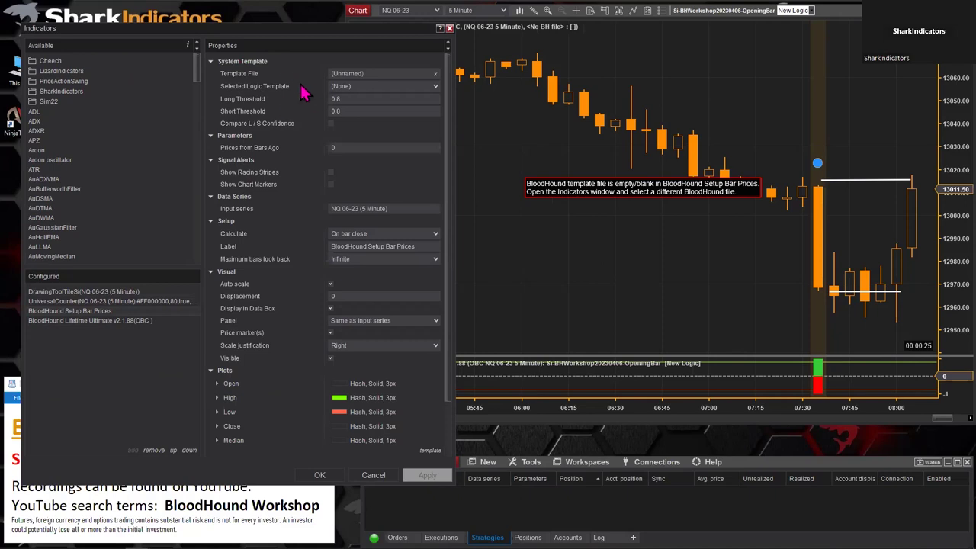
click(372, 74)
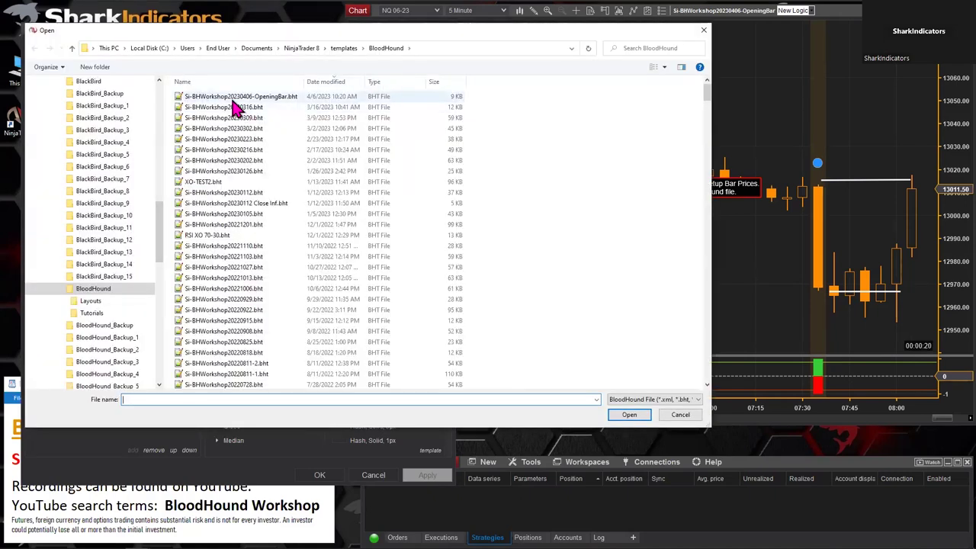
click(232, 98)
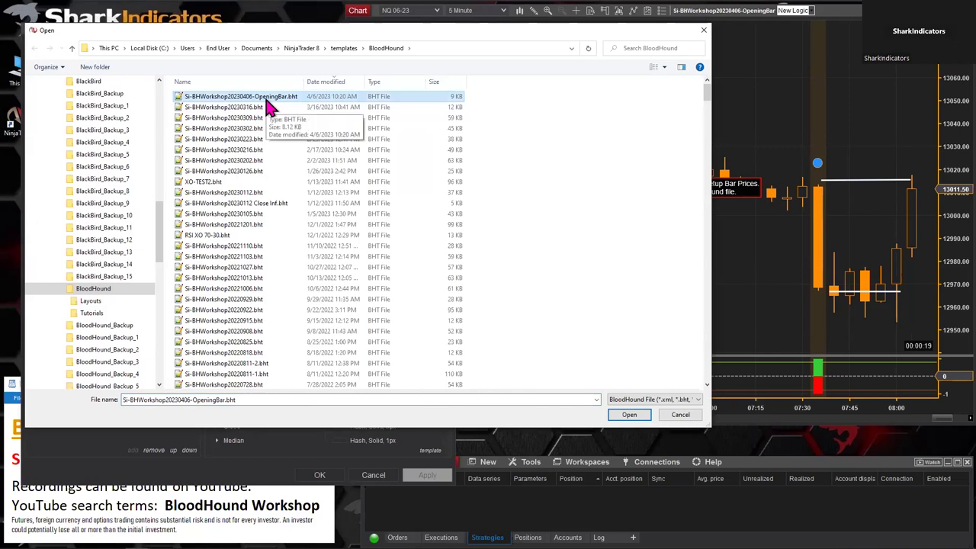
double_click(186, 102)
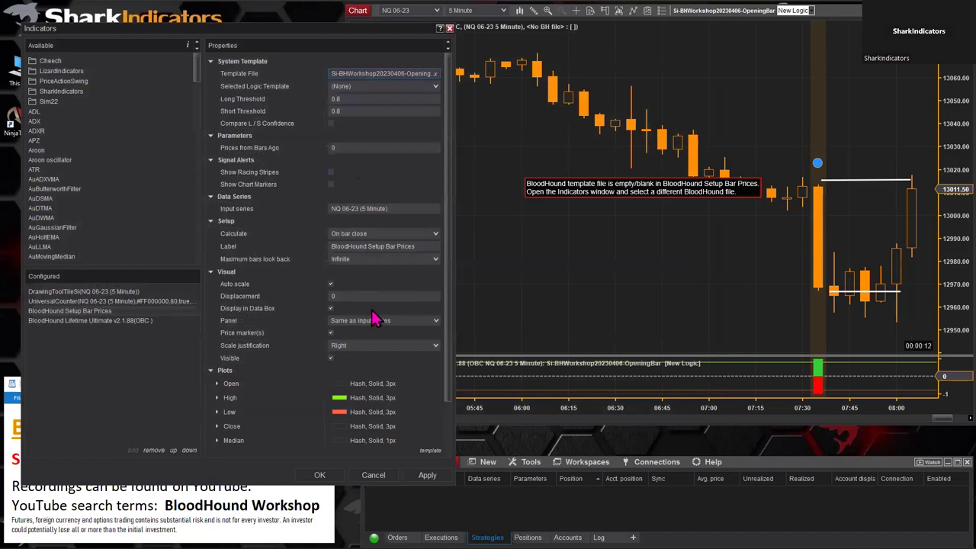
Step: Set the selected logic template of BloodHound Setup Bar Prices to New Logic, apply it and close the indicator settings
click(435, 87)
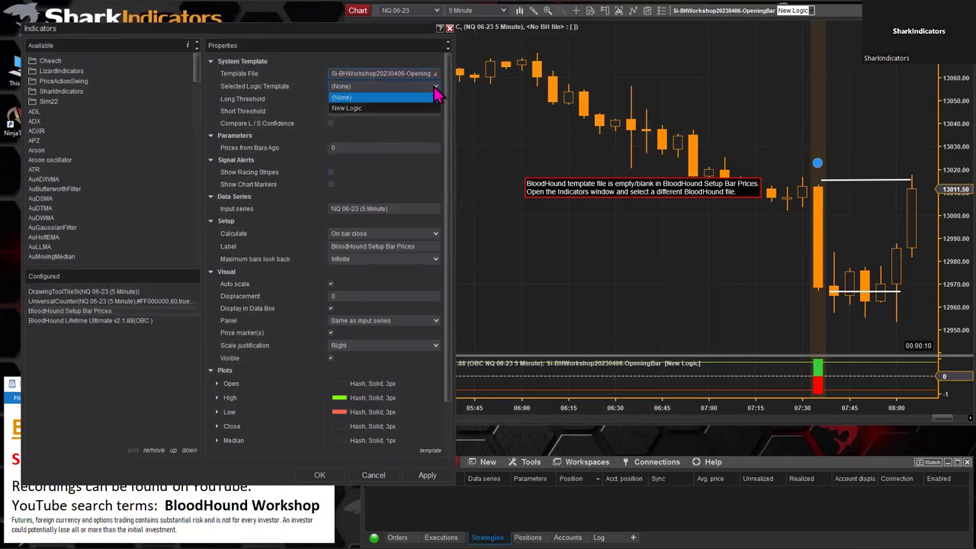
click(364, 111)
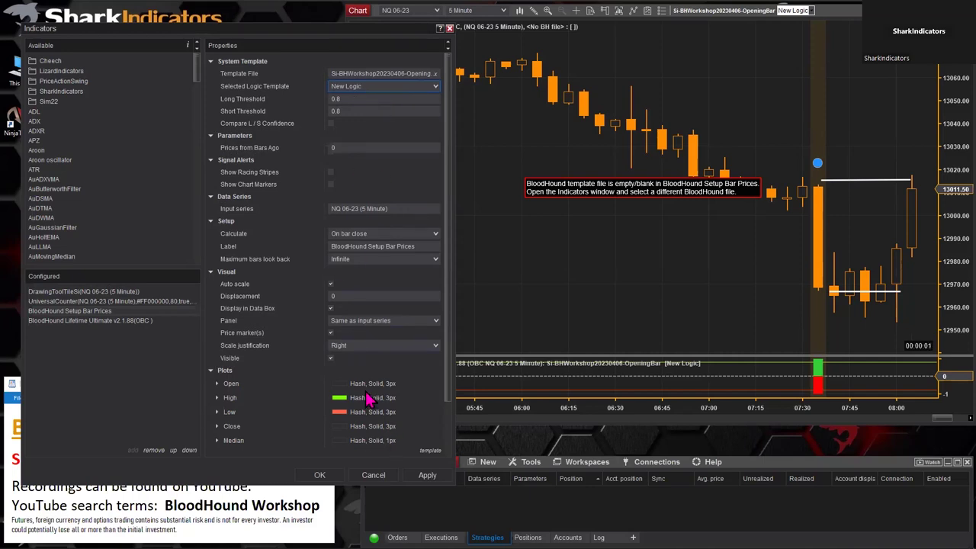
click(427, 478)
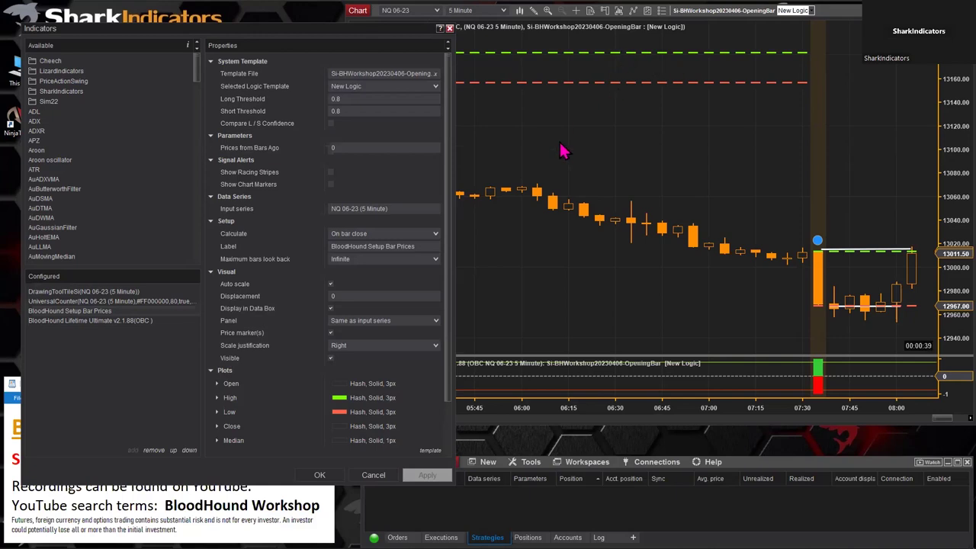
click(319, 475)
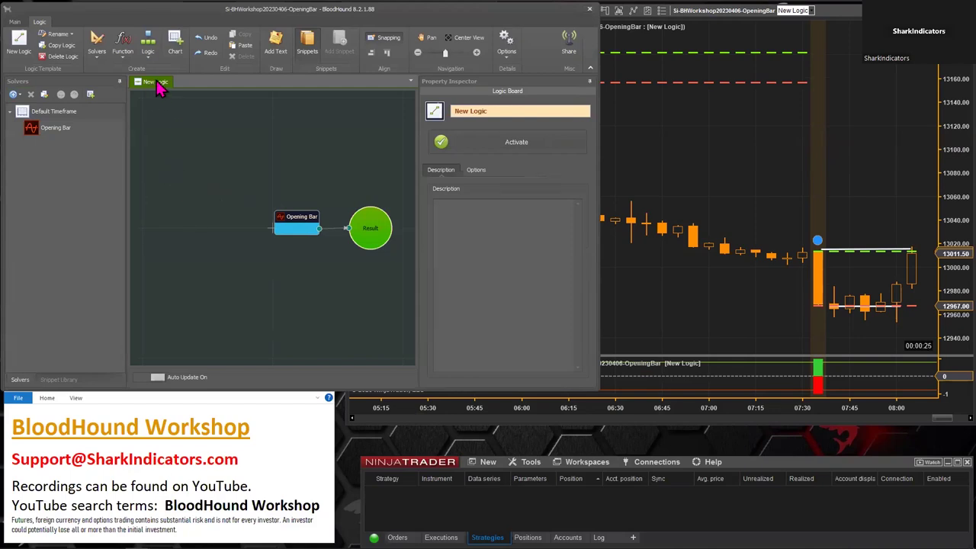
Step: In the BloodHound window, rename the New Logic board as "5 Minute 7:30"
click(496, 112)
key(BackSpace)
key(BackSpace)
key(BackSpace)
key(BackSpace)
key(BackSpace)
key(BackSpace)
key(BackSpace)
key(BackSpace)
key(BackSpace)
text(7)
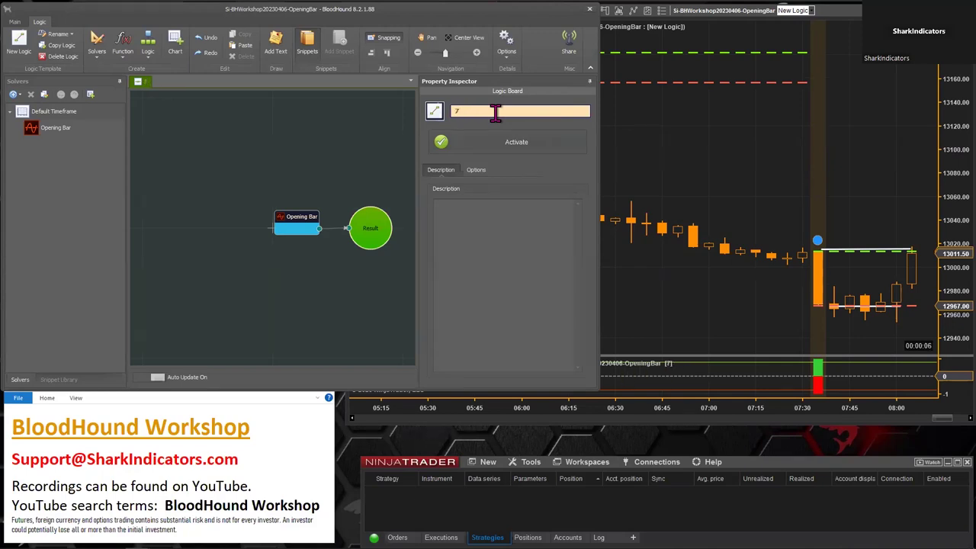
text(5 Minute 7:30)
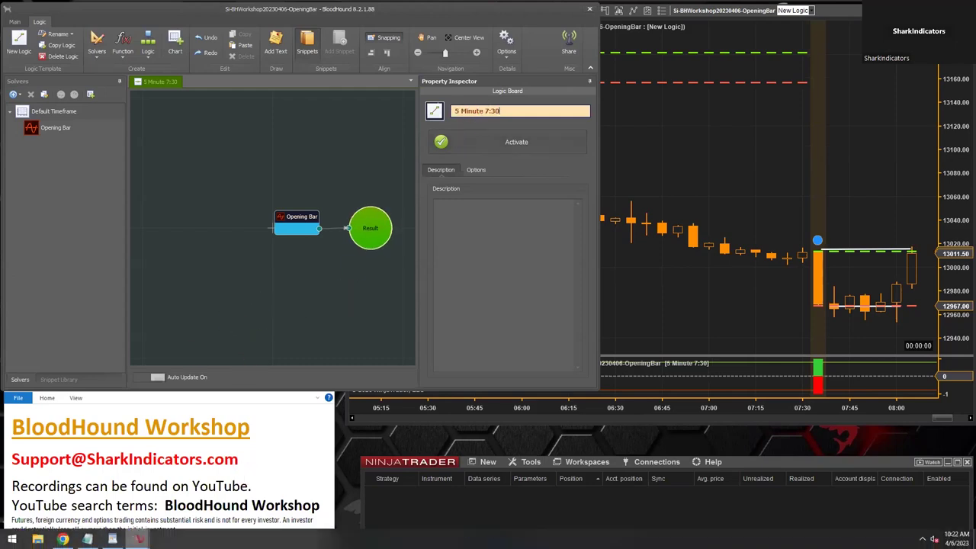
Step: Switch to the Notepad question and highlight its first 5 minute, 1 minute and 15 minute bar requirements
click(138, 540)
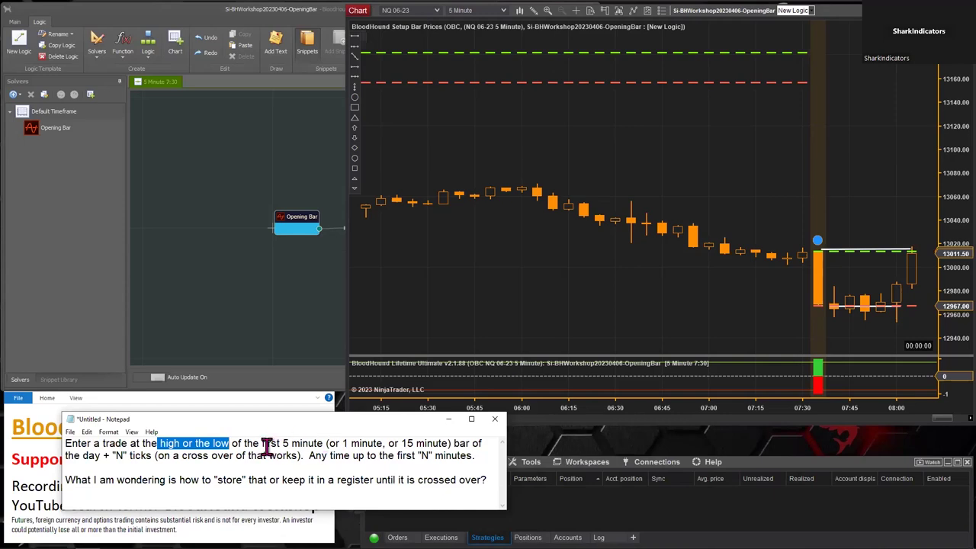
drag(261, 447, 292, 443)
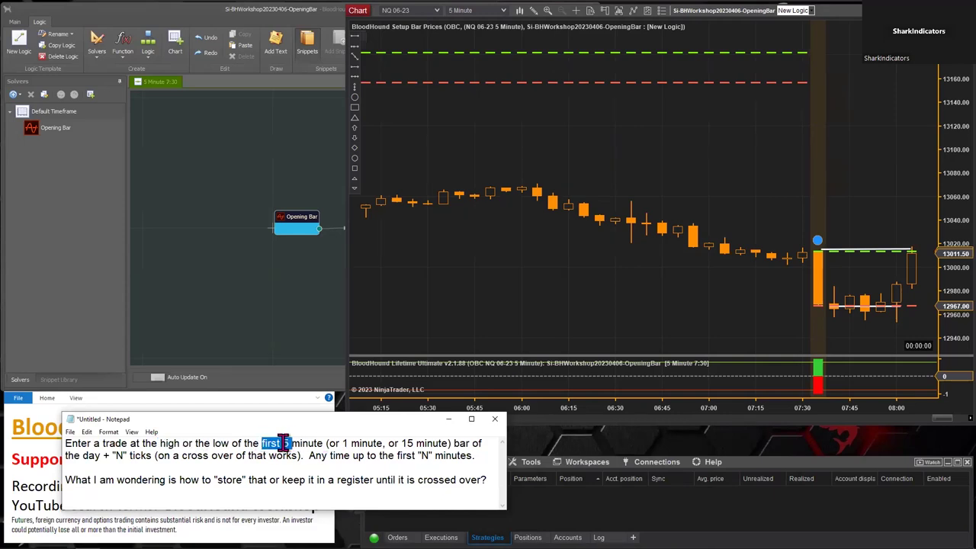
click(283, 442)
drag(261, 444, 375, 444)
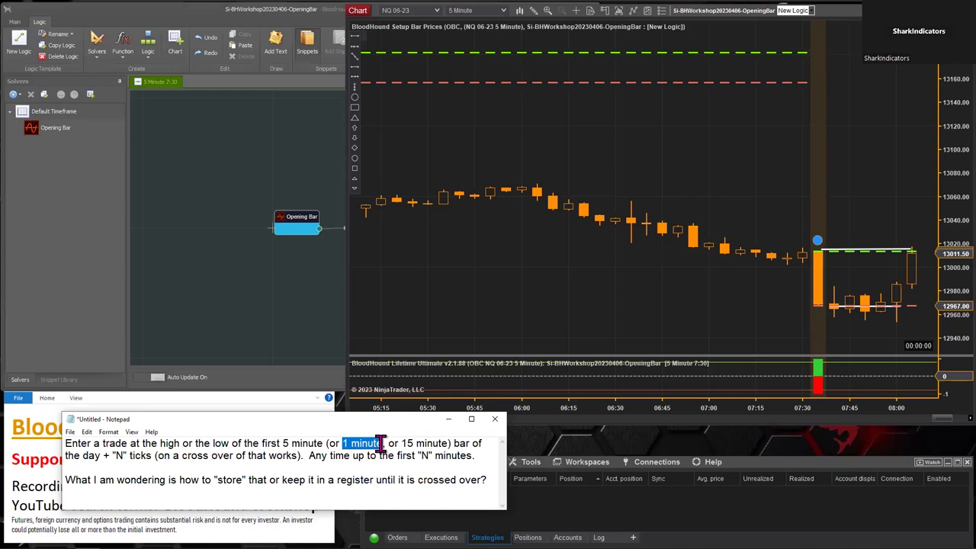
drag(380, 444, 438, 444)
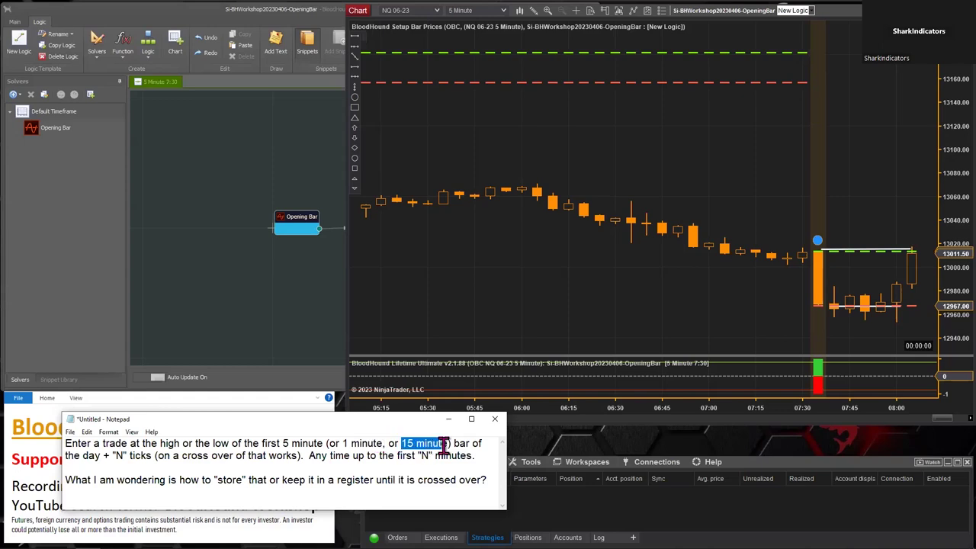
Step: Duplicate the 5 Minute 7:30 logic board in BloodHound and rename the copy as "15 Minute 7:30"
click(189, 265)
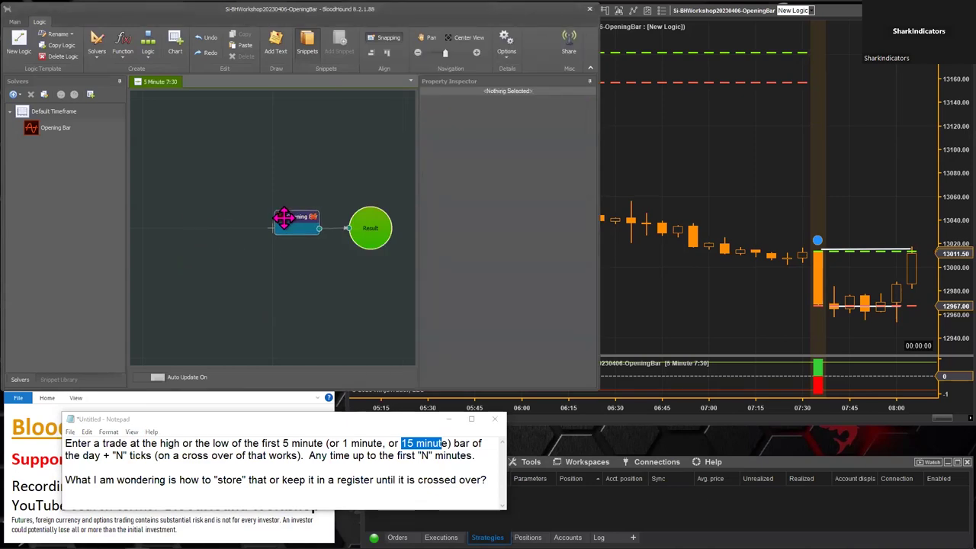
right_click(163, 87)
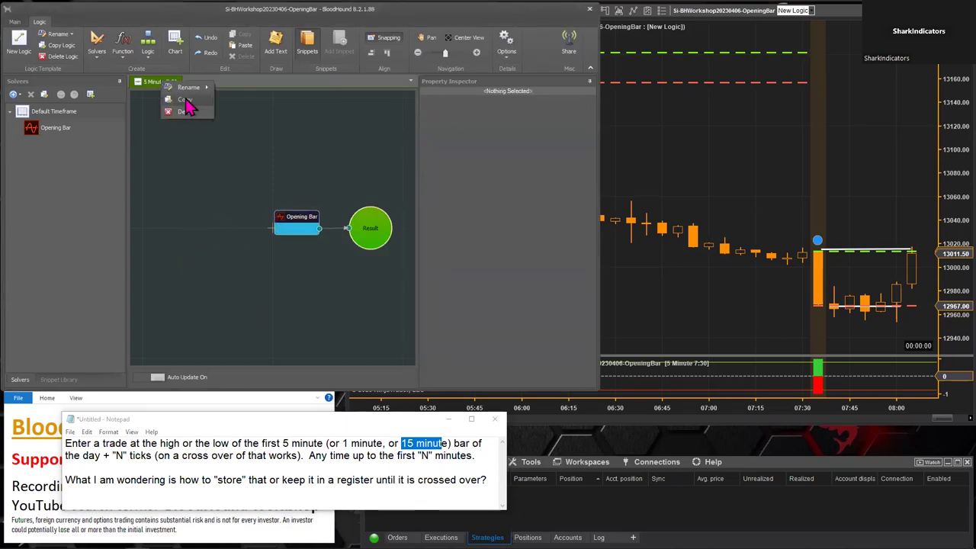
click(188, 105)
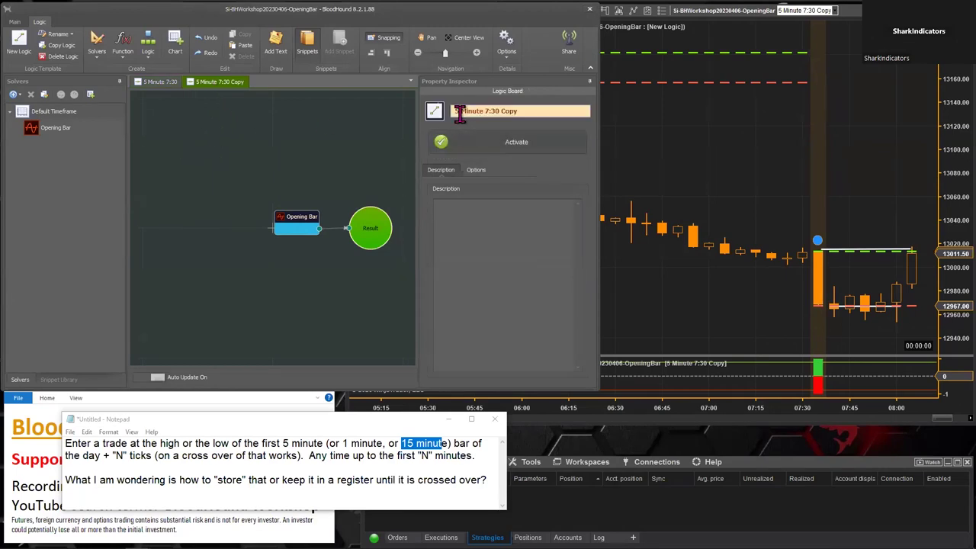
text(1)
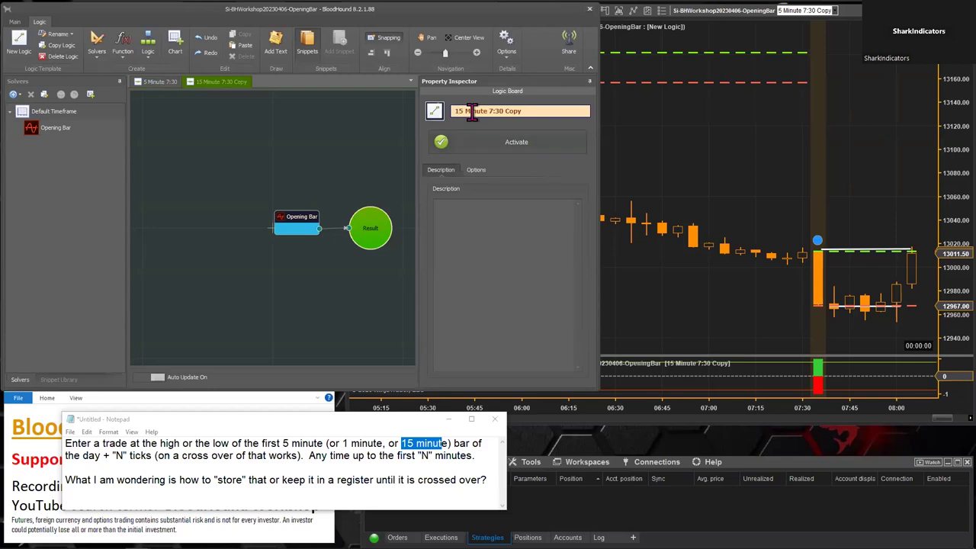
click(525, 110)
key(BackSpace)
key(BackSpace)
key(BackSpace)
key(BackSpace)
key(BackSpace)
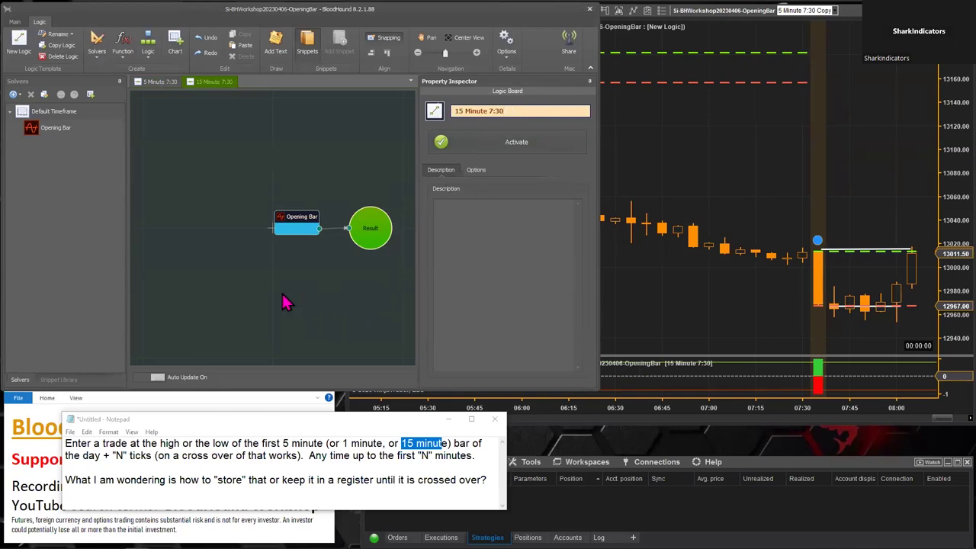
Step: Rename the 5-minute logic board as "5 Minute 7:35" and the 15-minute board as "15 Minute 7:45"
click(161, 82)
click(505, 110)
key(BackSpace)
text(5)
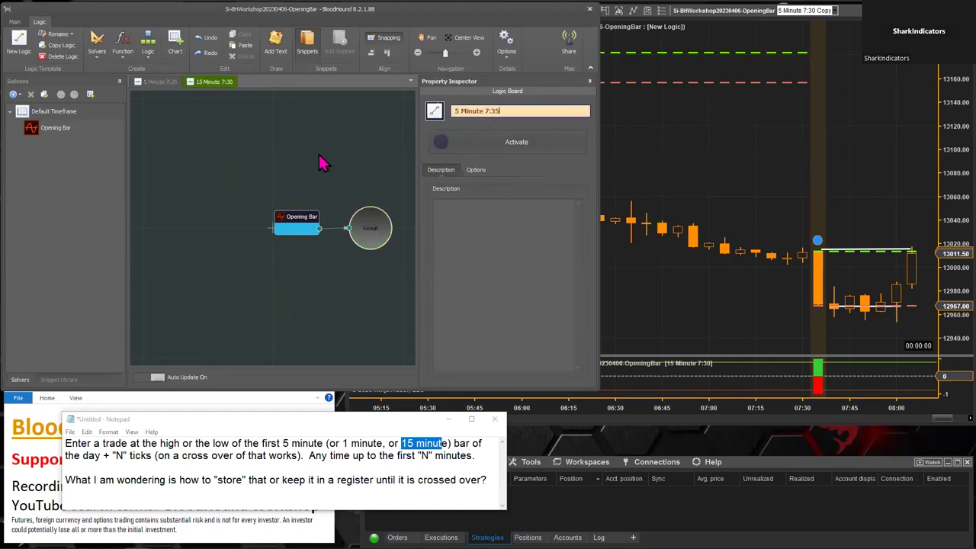
click(213, 83)
click(508, 111)
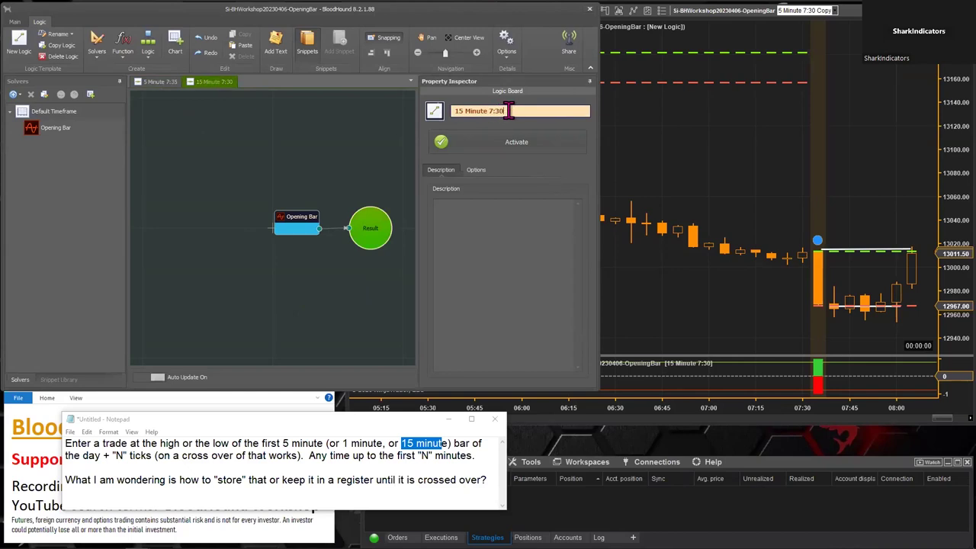
key(BackSpace)
text(45)
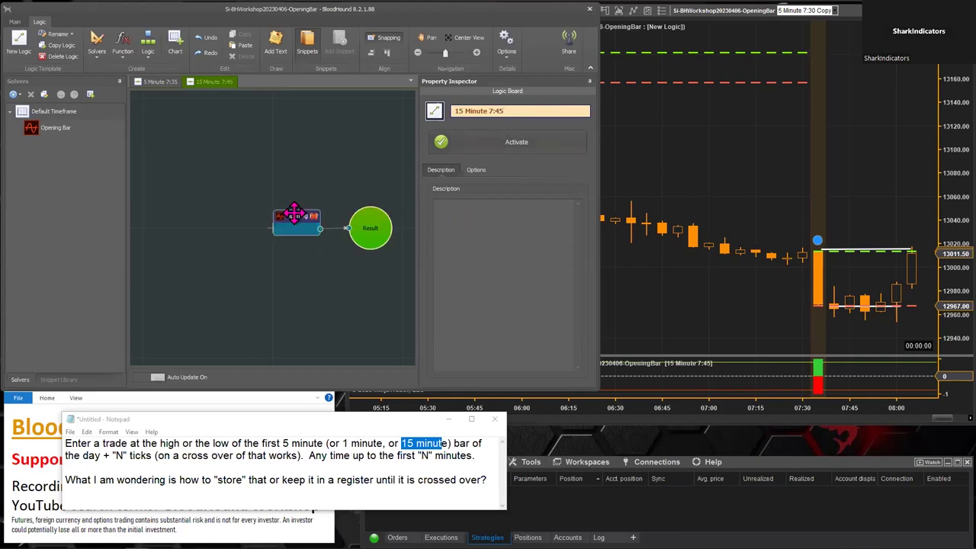
Step: Delete the Opening Bar node from the 15 Minute 7:45 board and check the node on the 5 Minute 7:35 board
drag(289, 219, 291, 213)
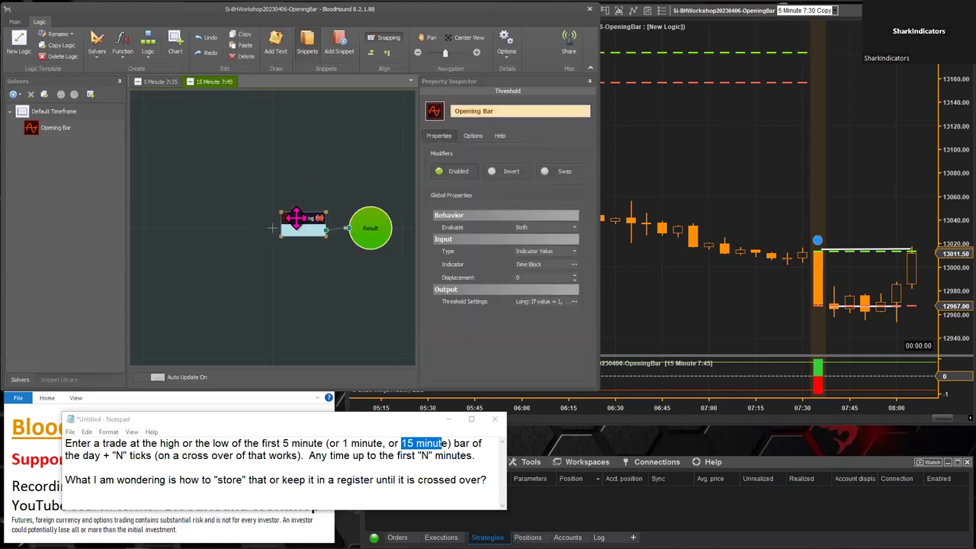
drag(298, 213, 281, 213)
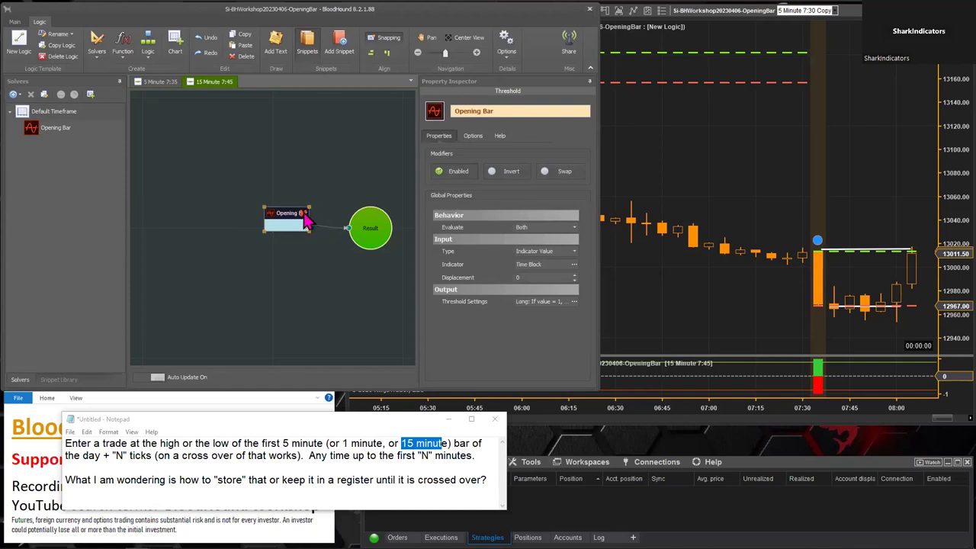
key(Delete)
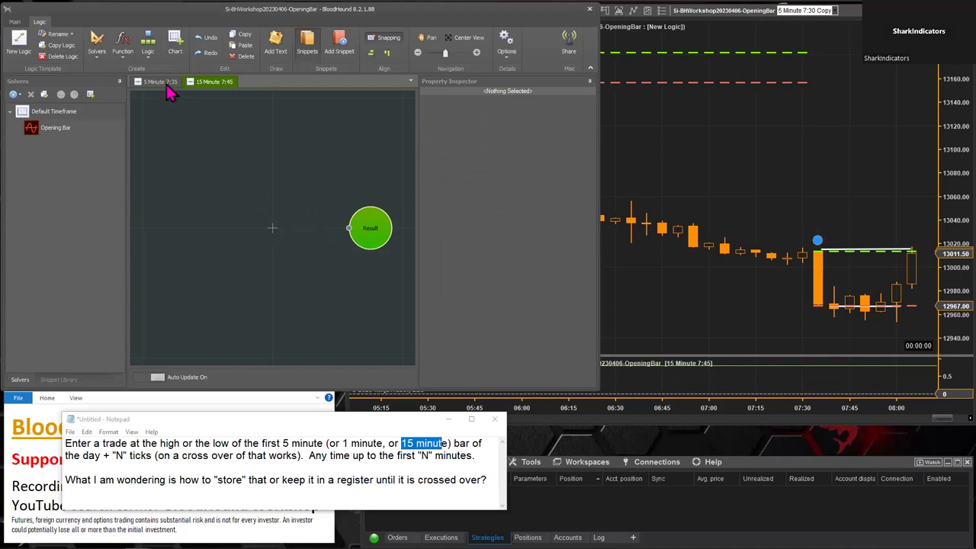
key(ctrl+z)
drag(287, 213, 285, 208)
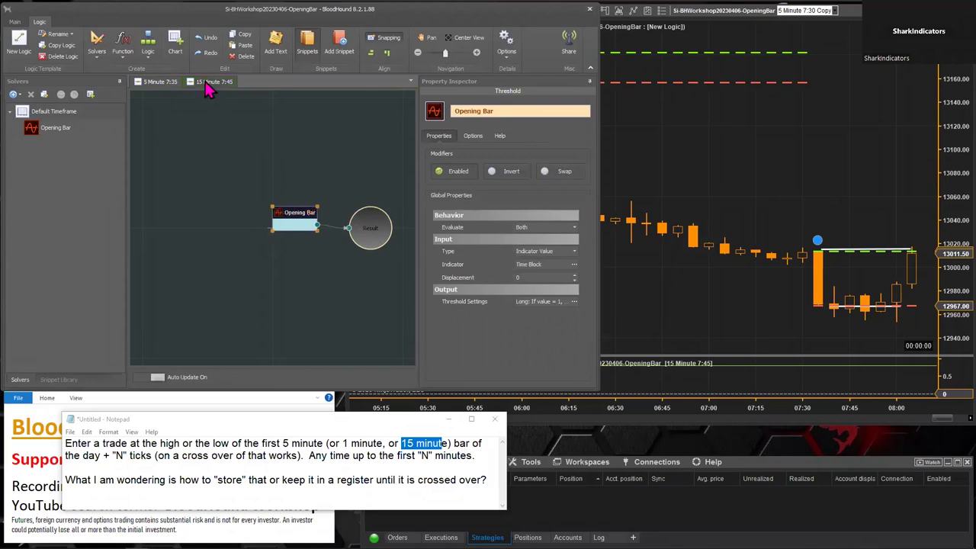
key(Delete)
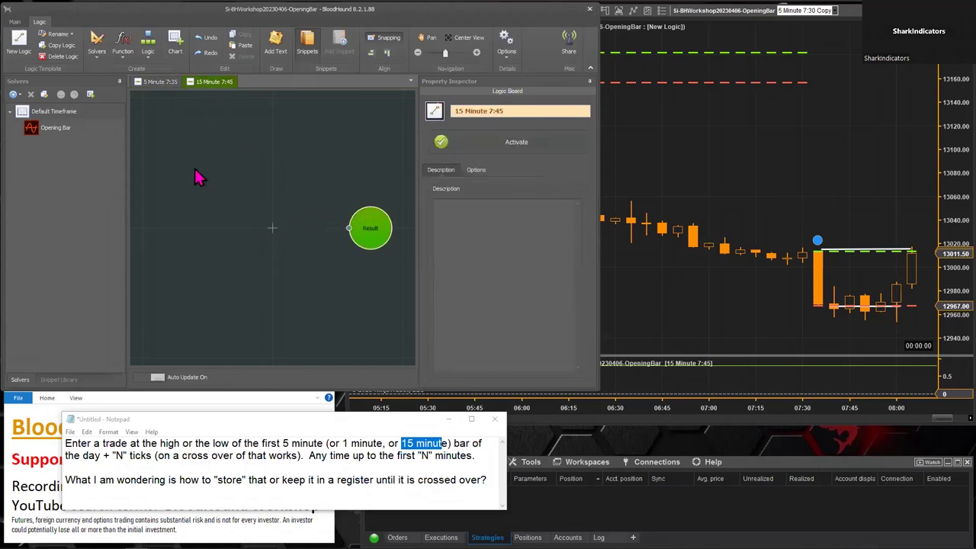
Step: Duplicate the Opening Bar solver, naming the original "Opening 5 Min Bar" and the copy "Opening 15 Min Bar"
click(65, 134)
right_click(59, 135)
click(82, 147)
click(58, 131)
click(515, 112)
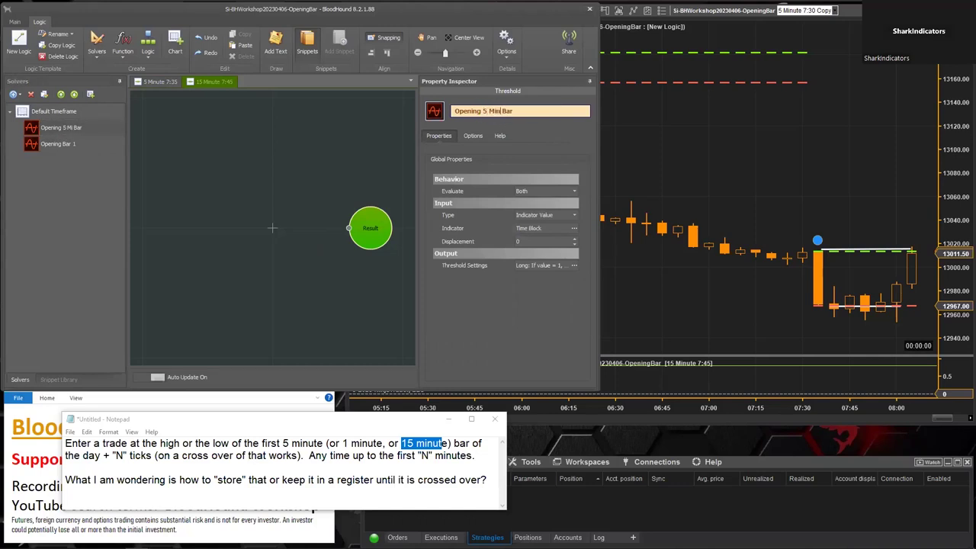
click(61, 145)
click(276, 187)
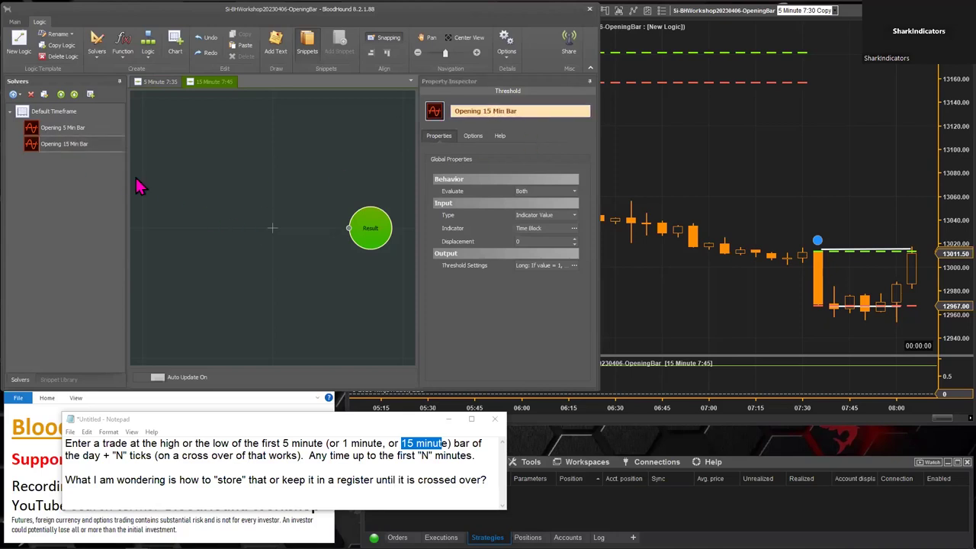
Step: Add the Opening 15 Min Bar solver to the 15 Minute 7:45 board and connect it to the Result node
click(58, 129)
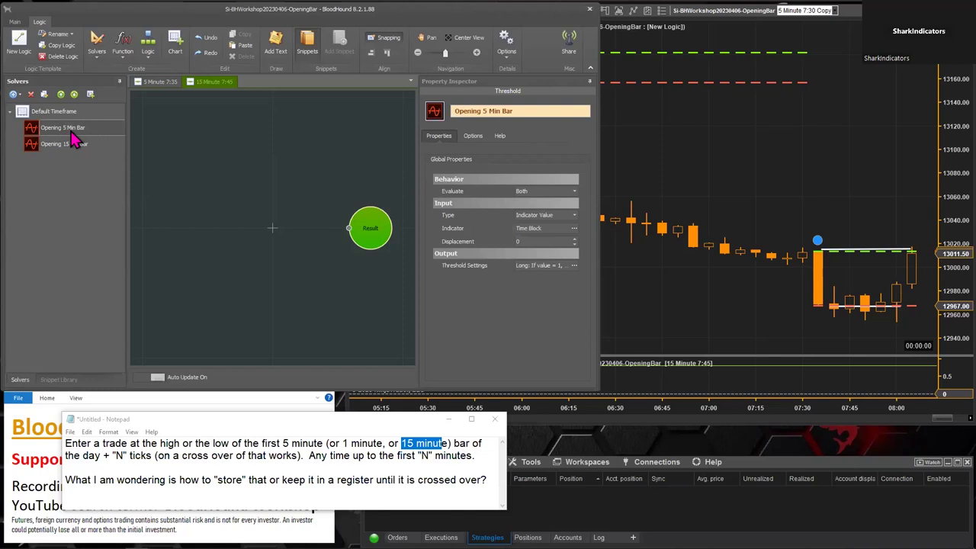
click(57, 148)
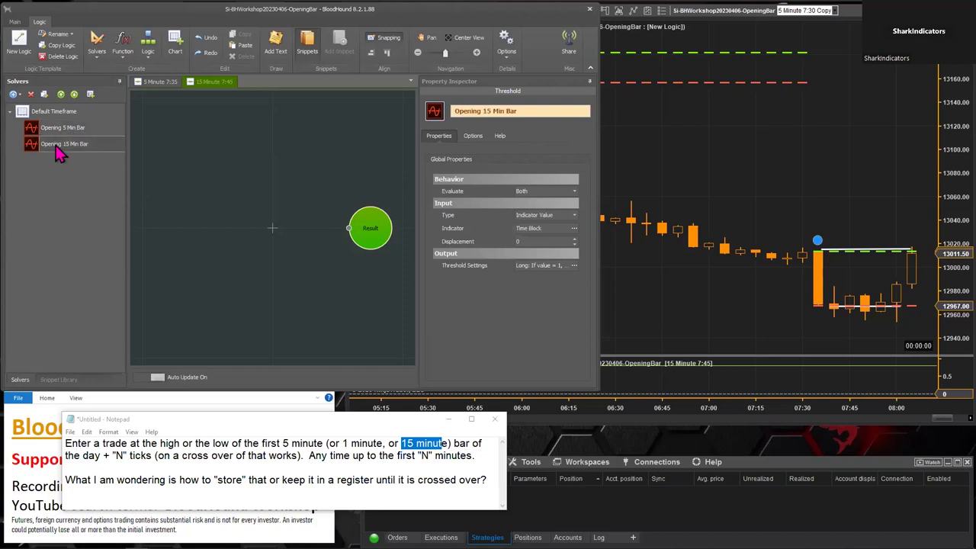
drag(61, 152, 289, 218)
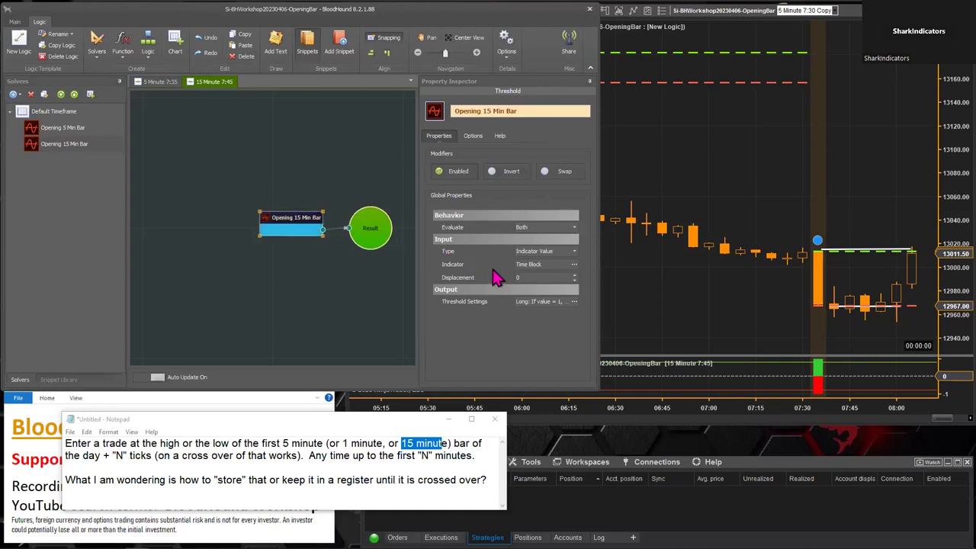
Step: Set the start time of the Opening 15 Min Bar solver's Time Block indicator to 07:45:00
click(526, 265)
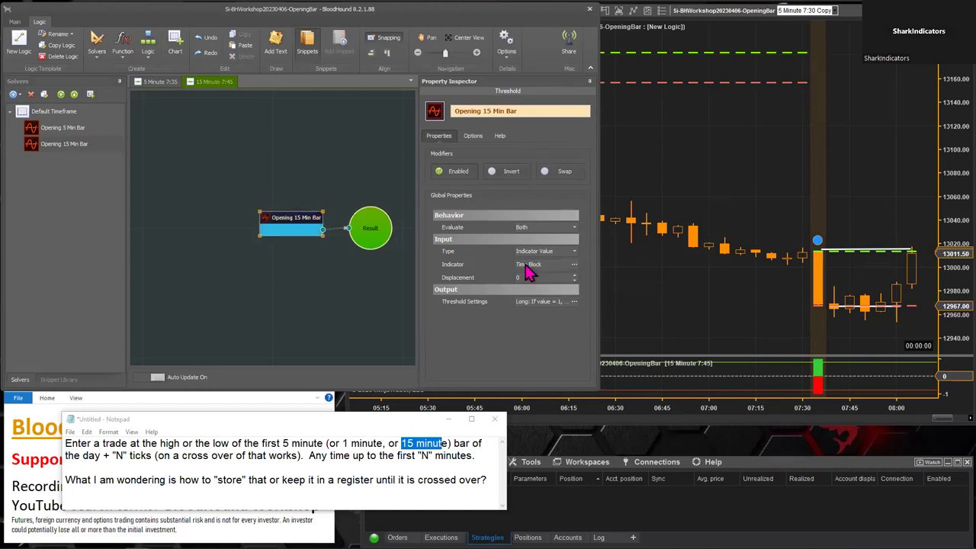
click(574, 265)
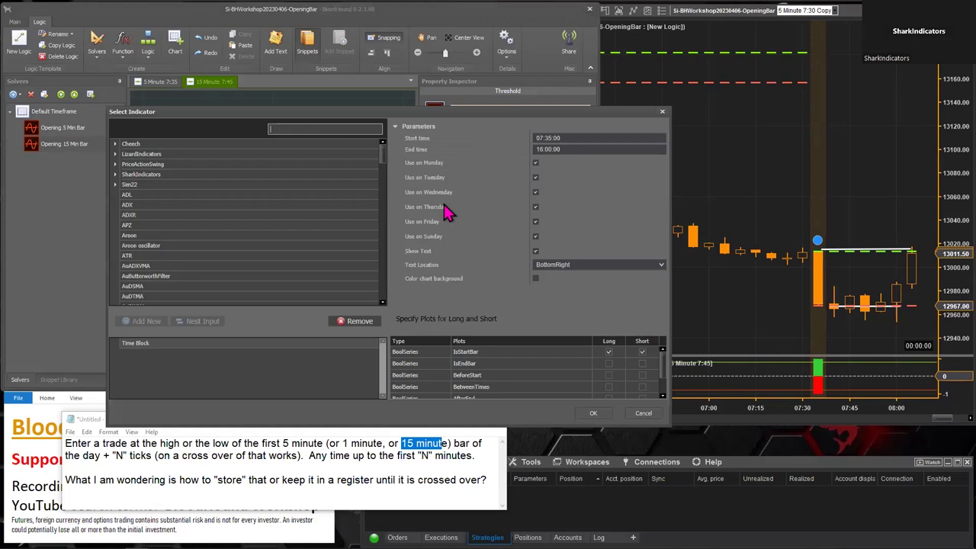
click(548, 138)
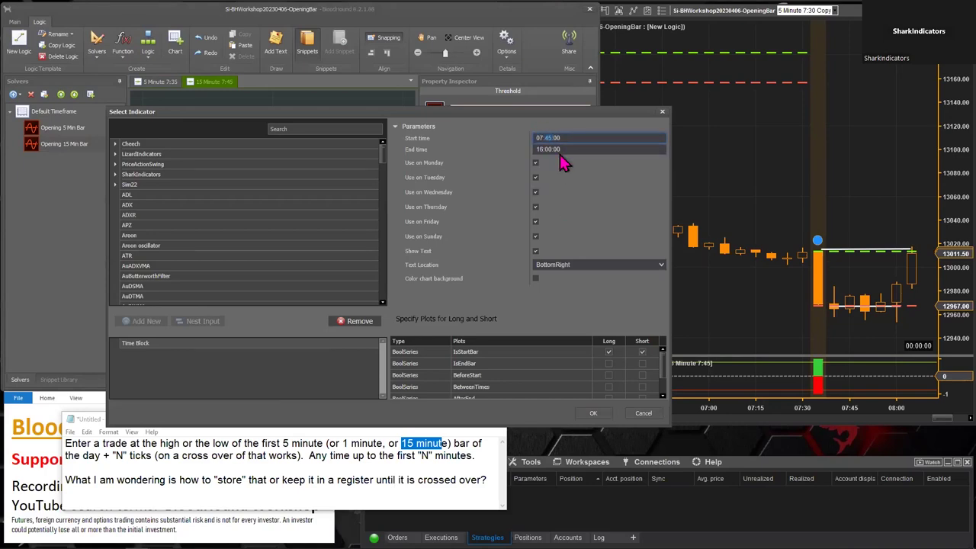
click(593, 414)
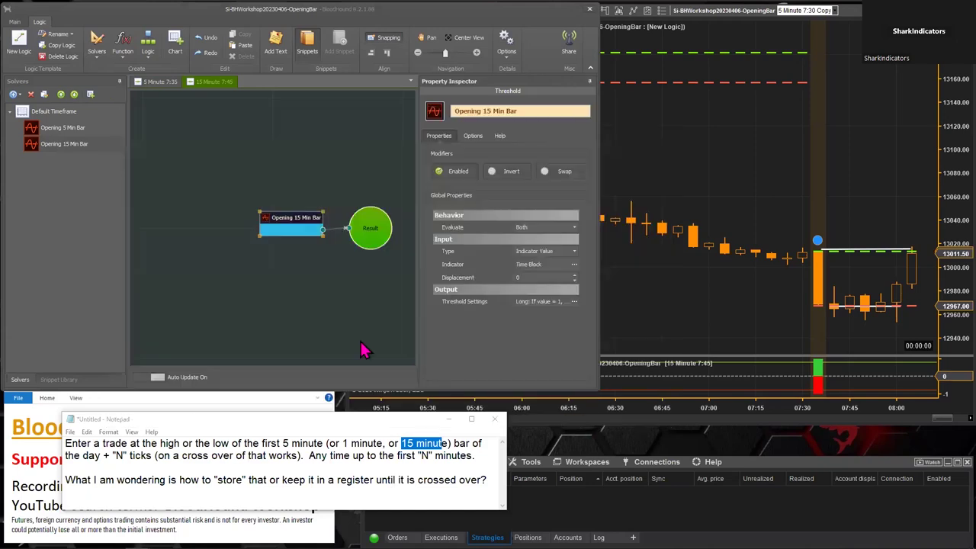
click(284, 219)
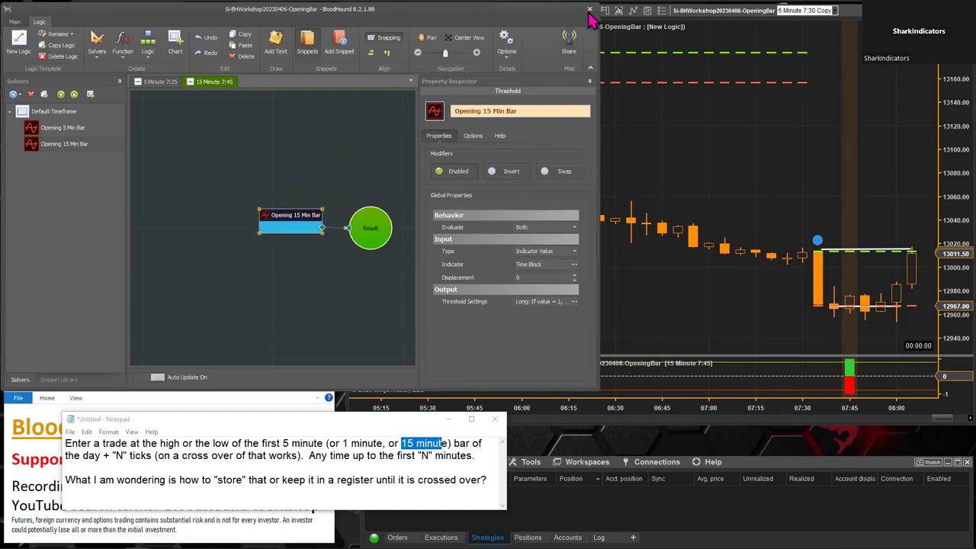
Step: Switch the NQ 06-23 chart to the 15-minute interval to examine the 15 Minute 7:45 signal
click(609, 31)
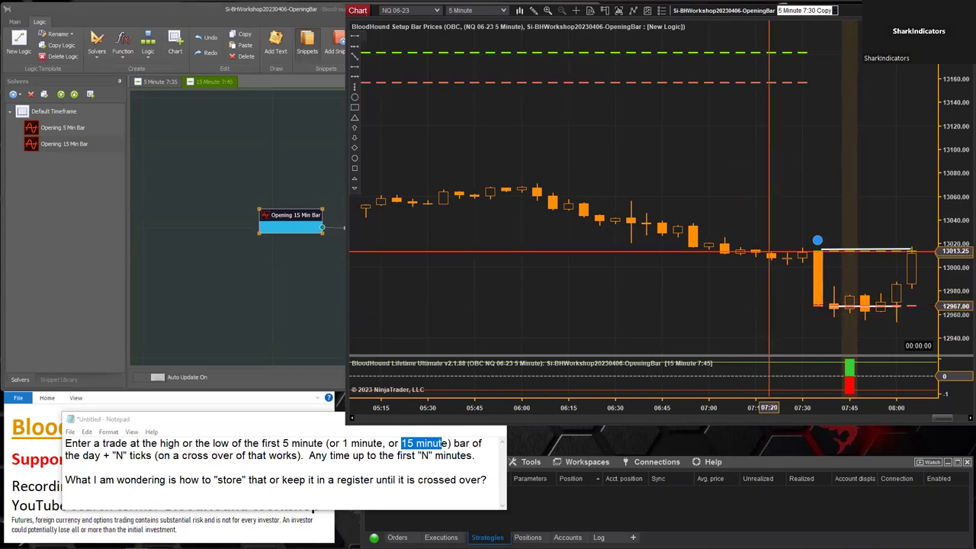
click(504, 11)
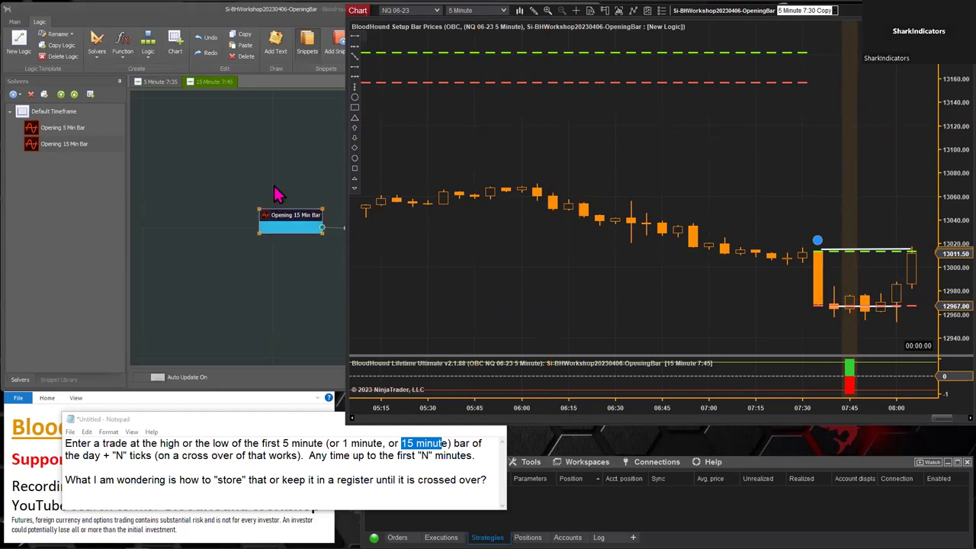
click(503, 11)
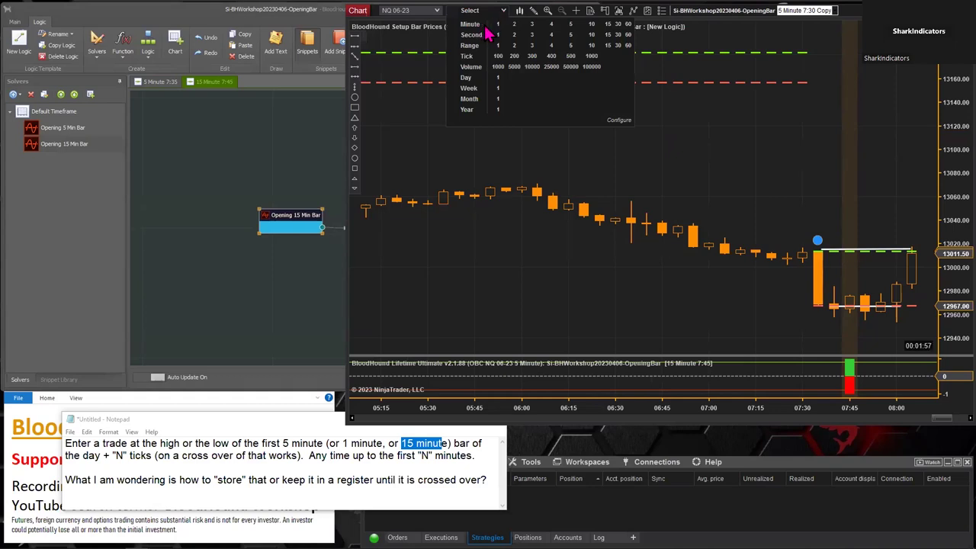
click(608, 26)
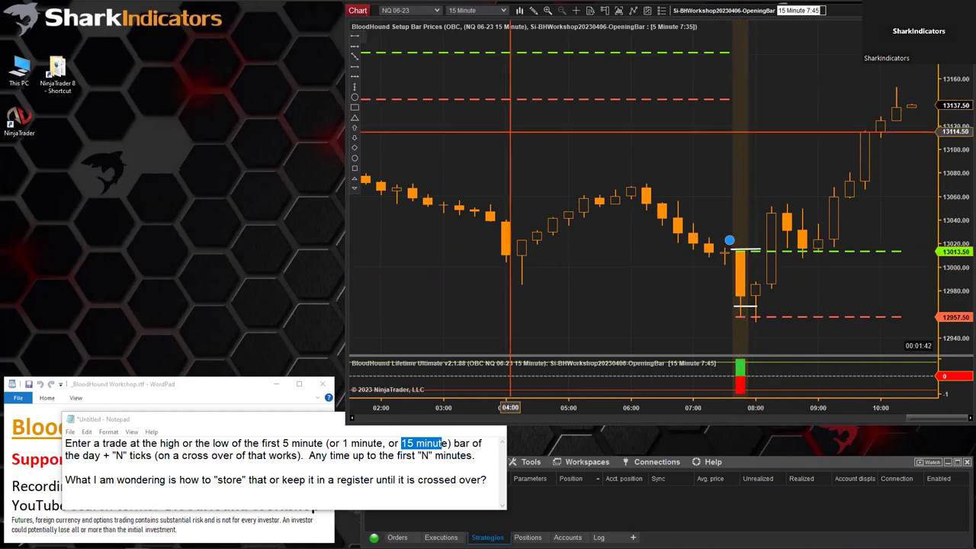
Step: Return the NQ 06-23 chart to the 5-minute interval and examine the signal around the day's opening bars
click(505, 11)
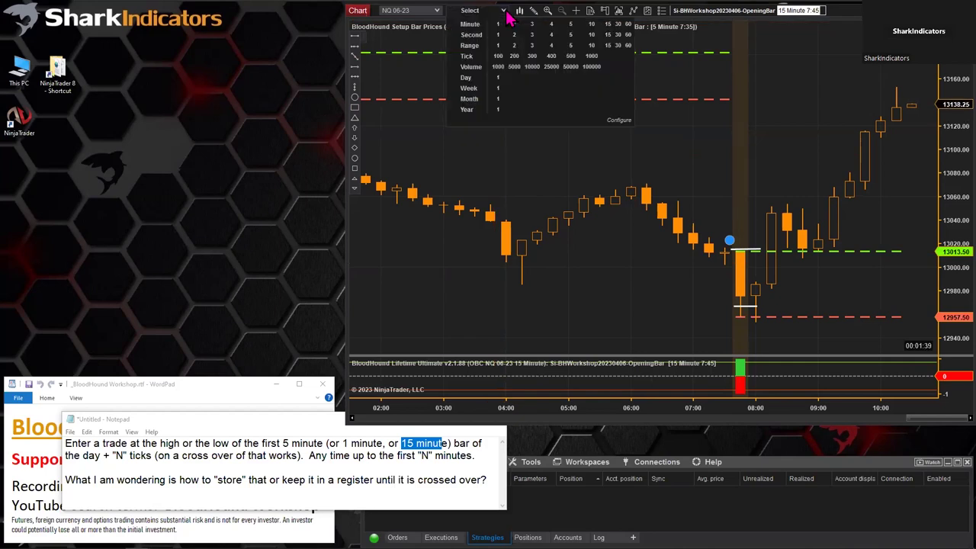
click(570, 25)
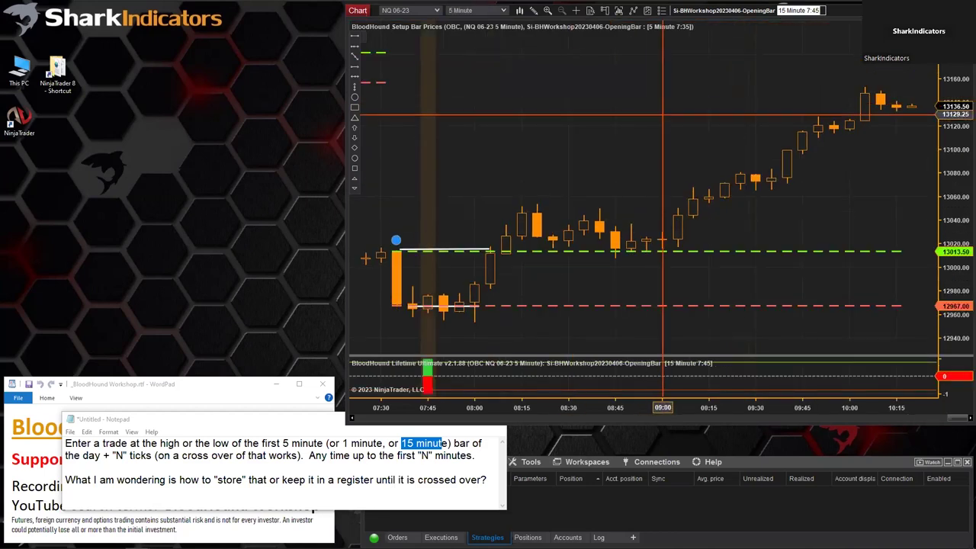
scroll(674, 124, up, 10)
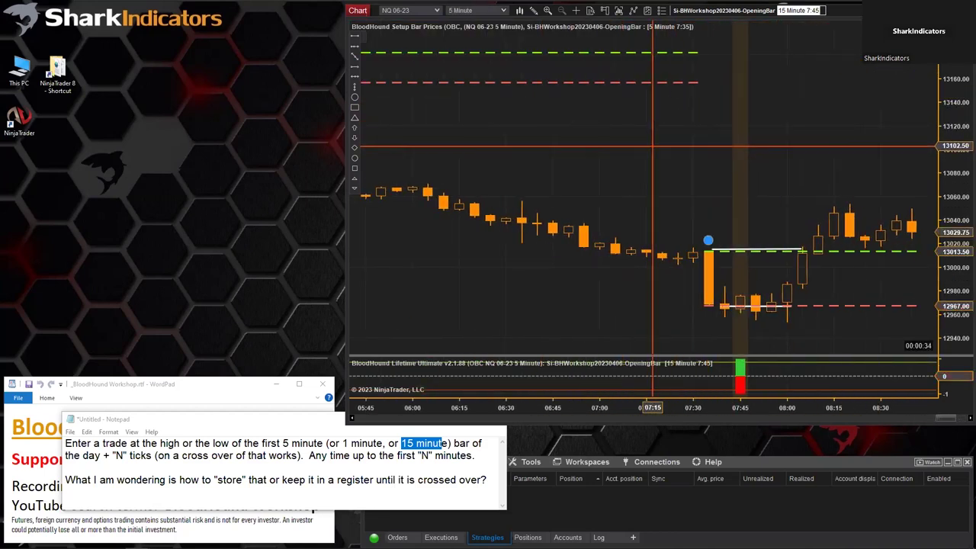
scroll(675, 167, up, 2)
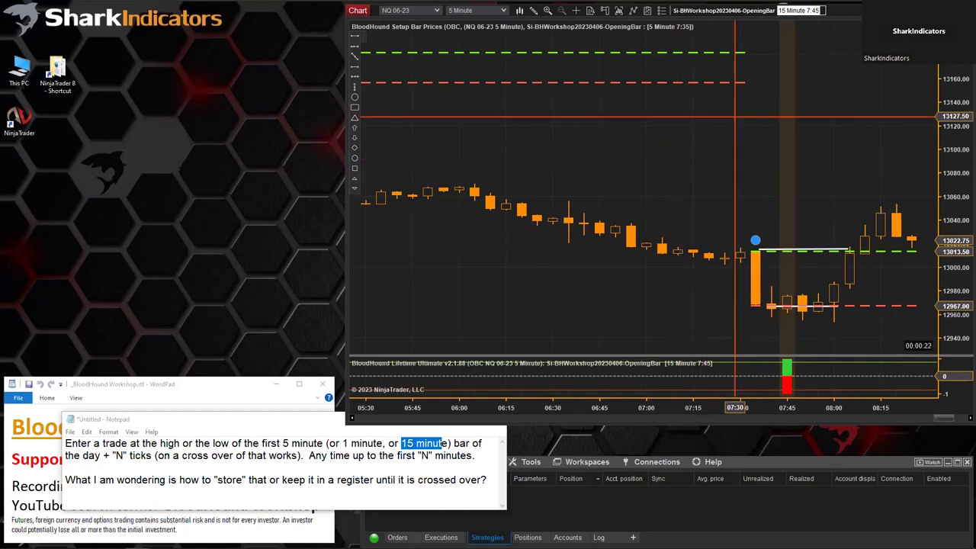
Step: Reopen BloodHound, look over the 5 Minute 7:35 board, and clear all data to start a blank template
key(F5)
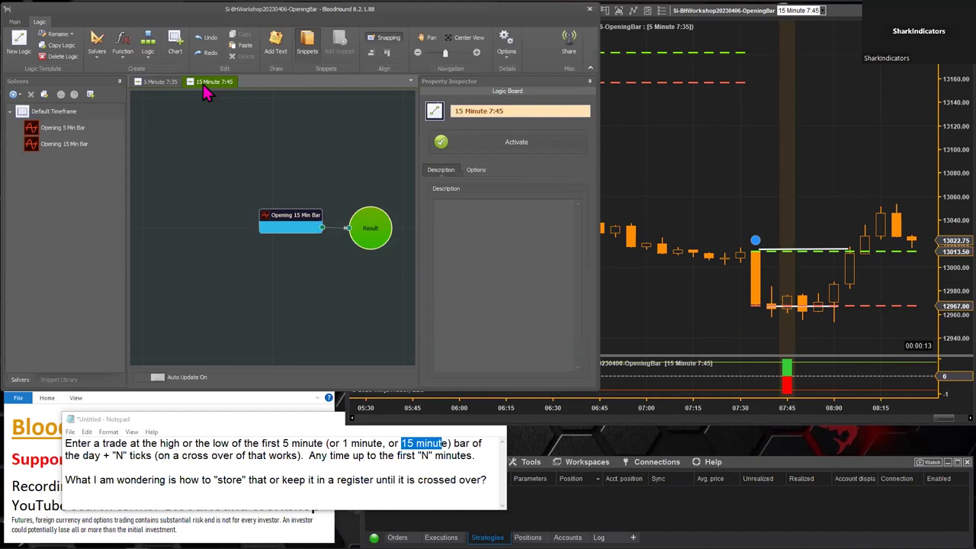
click(152, 82)
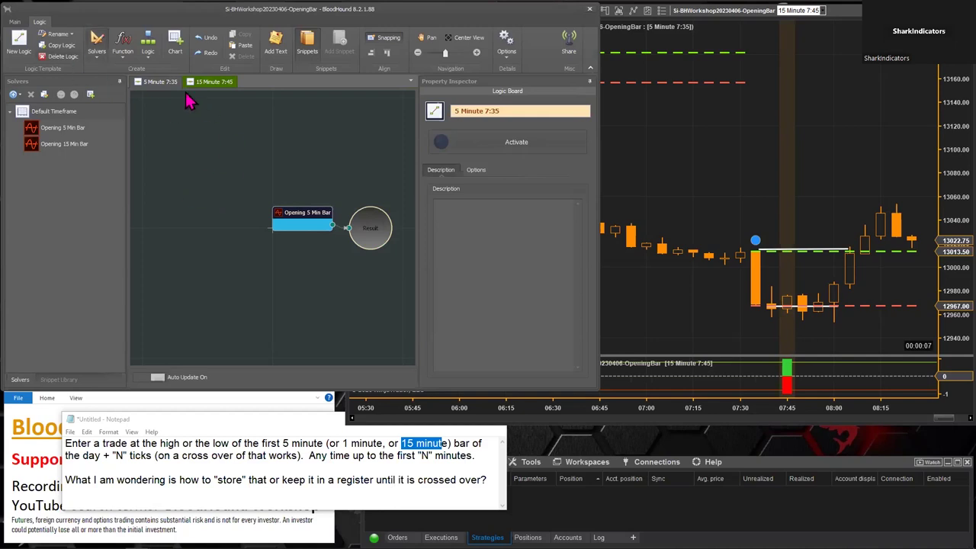
click(15, 22)
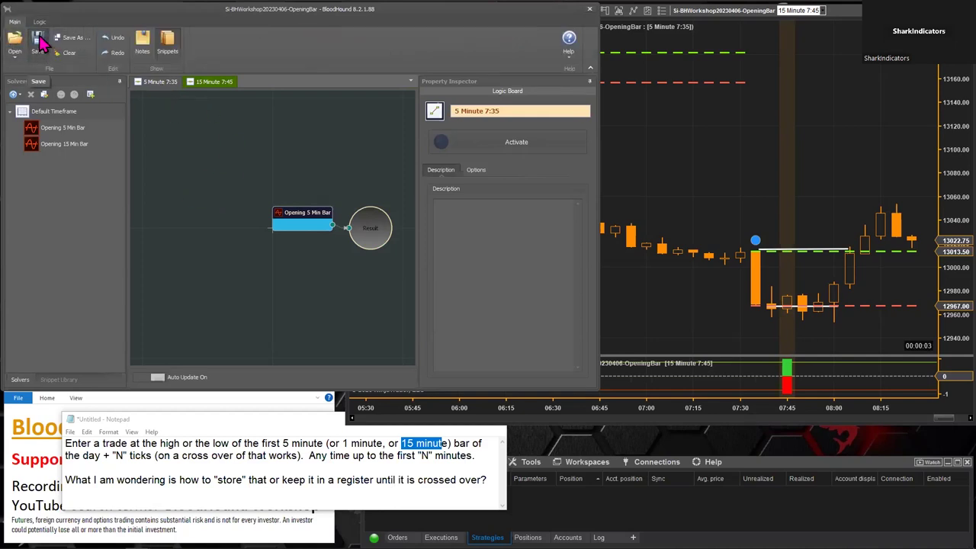
click(71, 60)
click(71, 61)
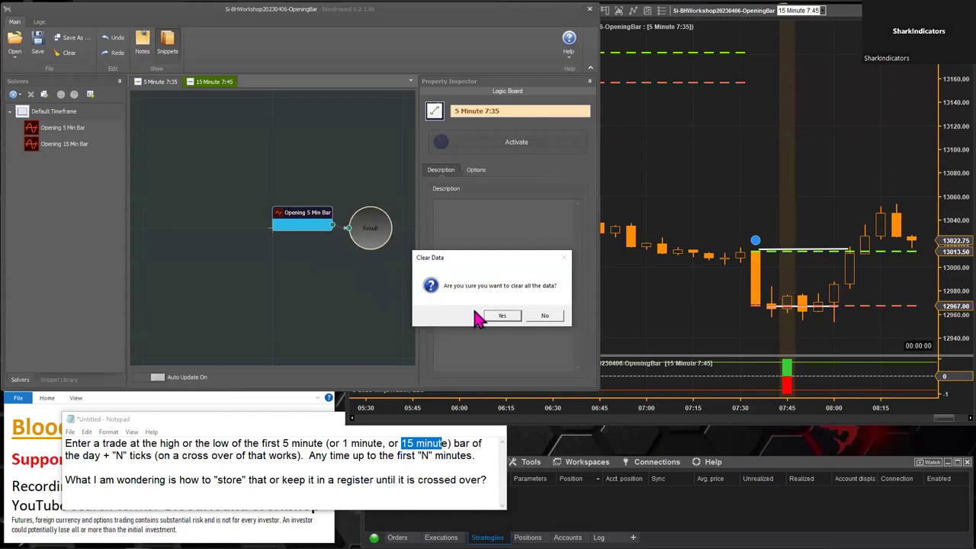
click(502, 318)
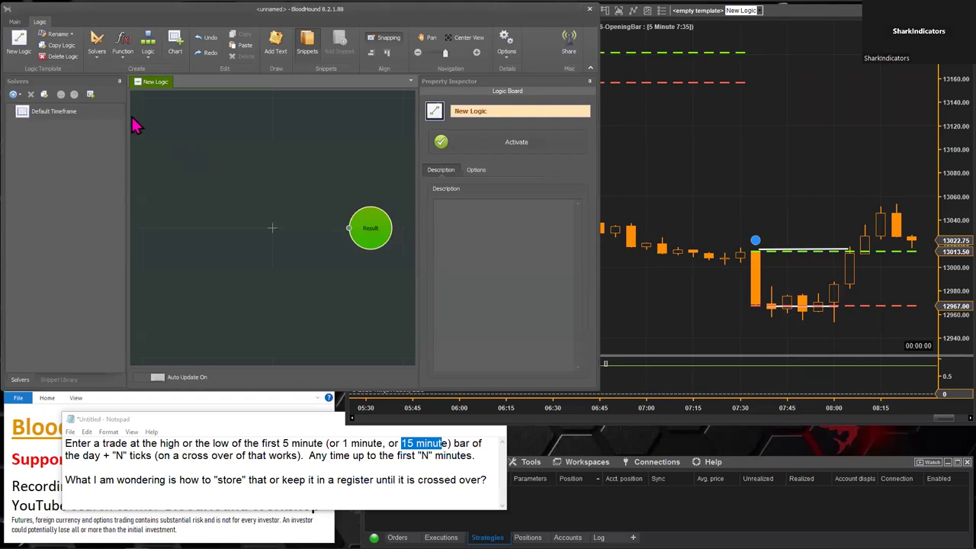
Step: Save the blank template under the file name Si-BHWorkshop20230406 and close the BloodHound window
click(15, 21)
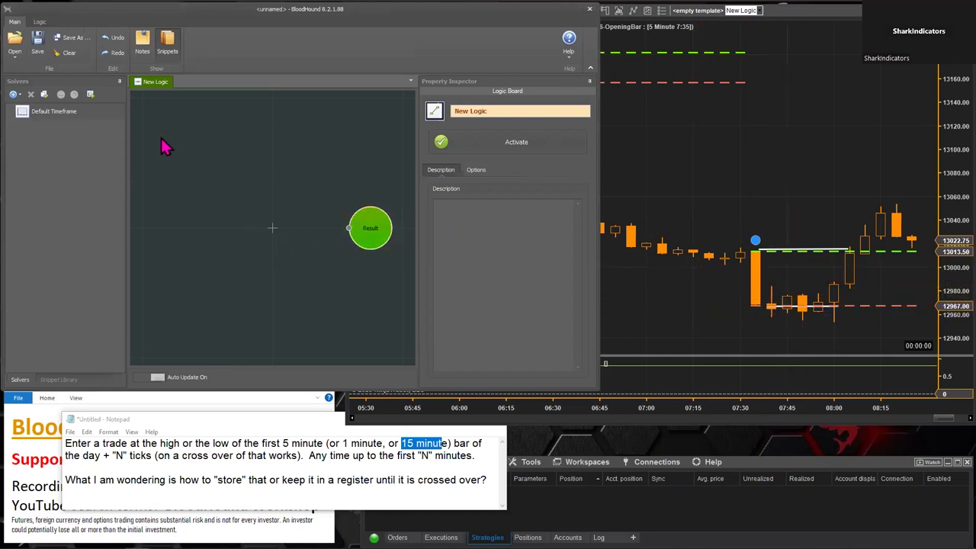
click(69, 42)
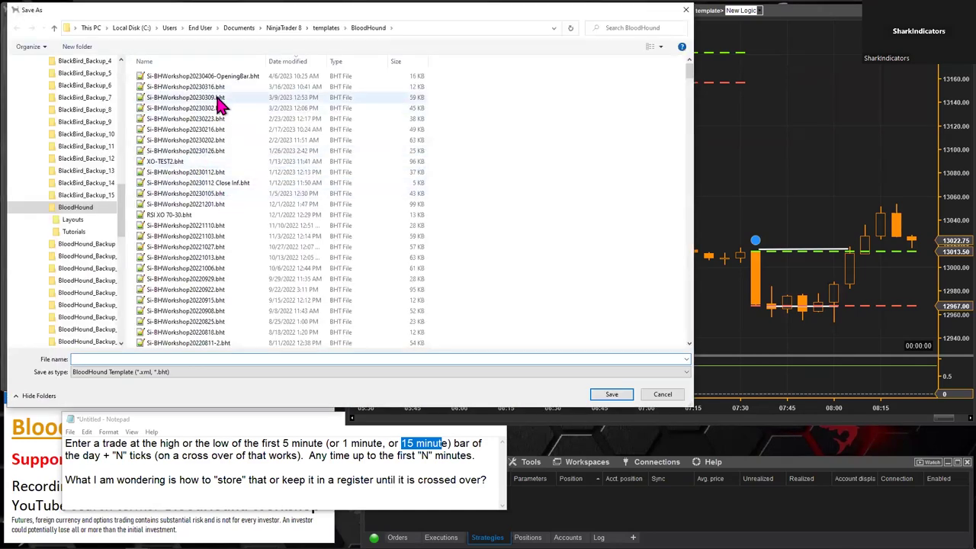
click(202, 77)
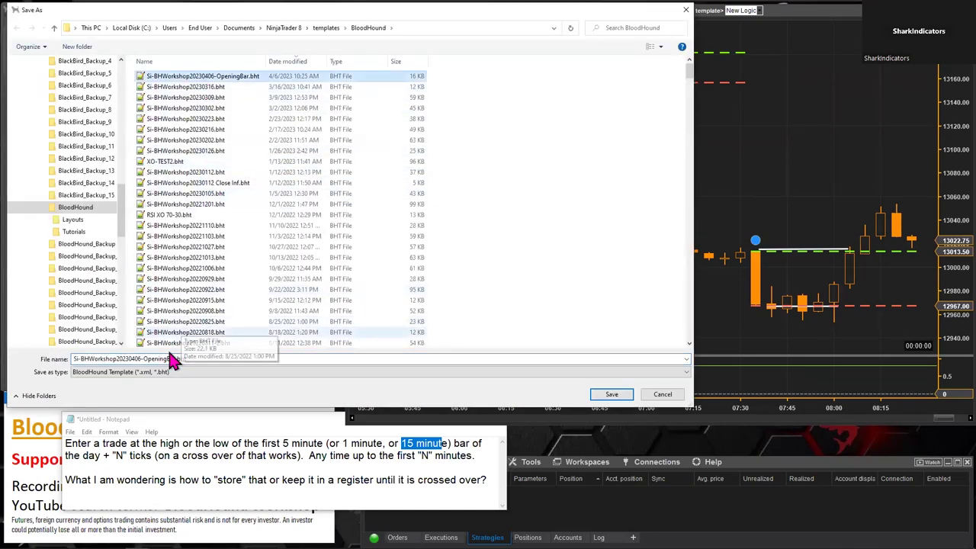
double_click(145, 358)
click(142, 359)
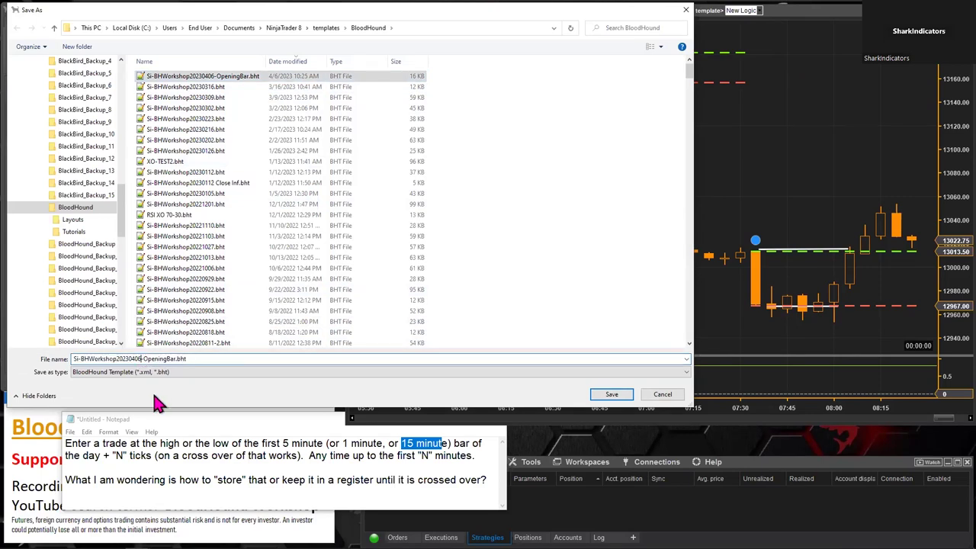
key(shift+End)
key(Delete)
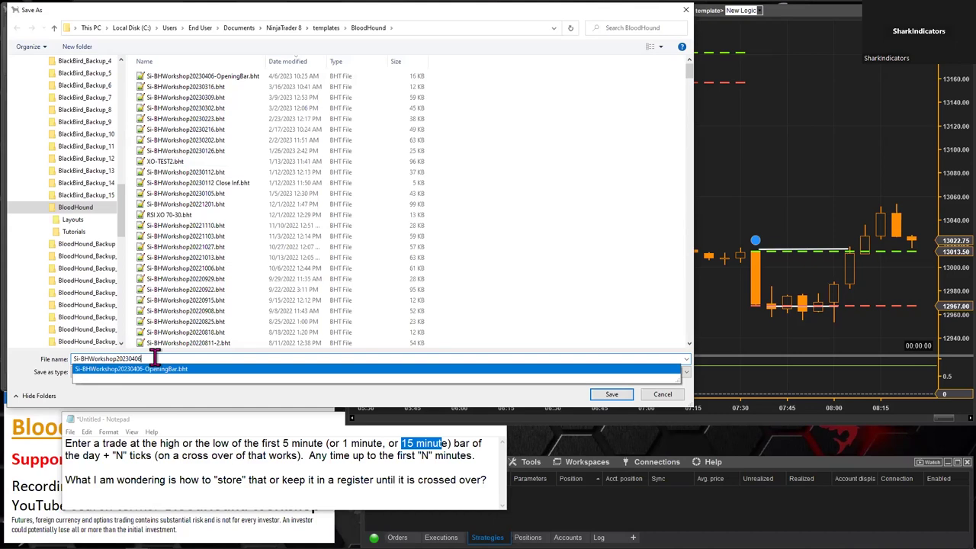
click(254, 413)
click(594, 397)
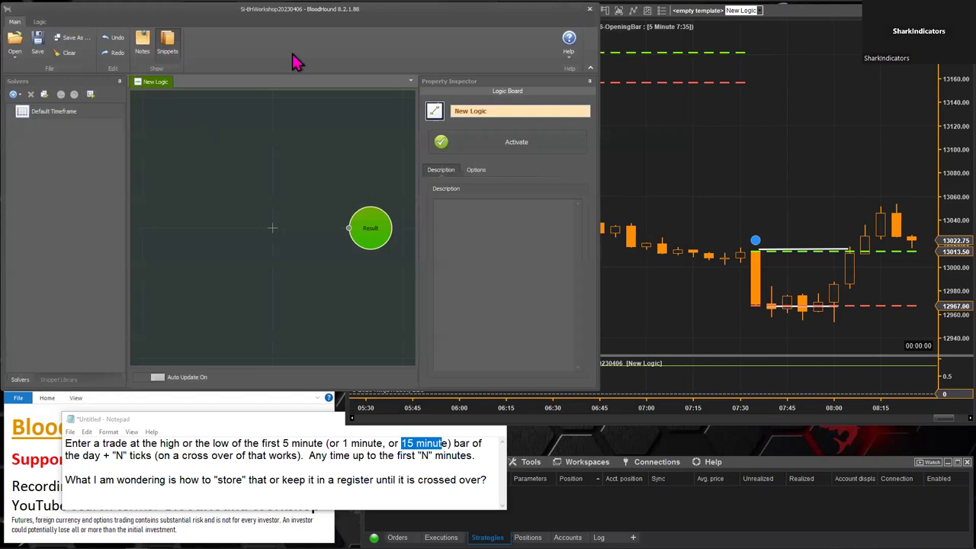
click(589, 10)
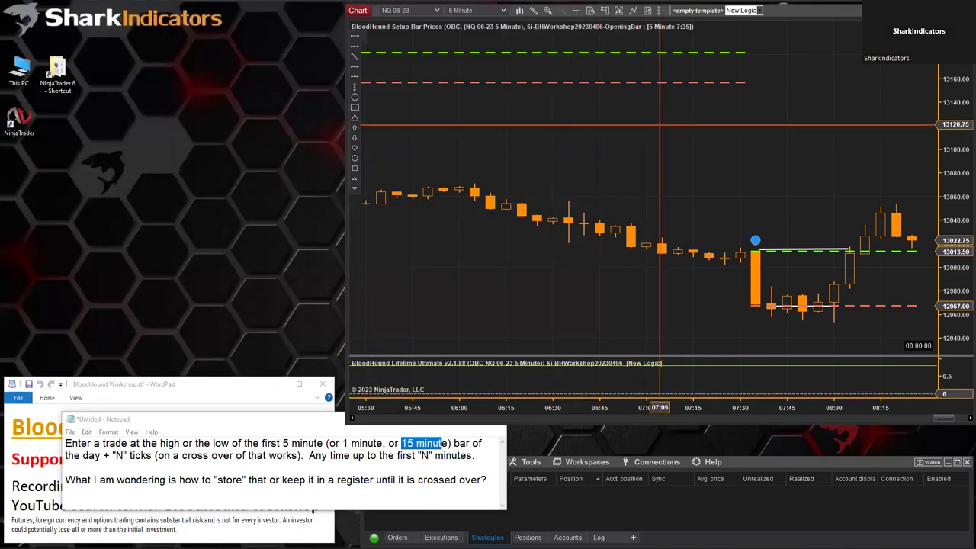
Step: Open the chart's indicator settings and load Si-BHWorkshop20230406-OpeningBar.bht as the template file for BloodHound Setup Bar Prices
right_click(584, 125)
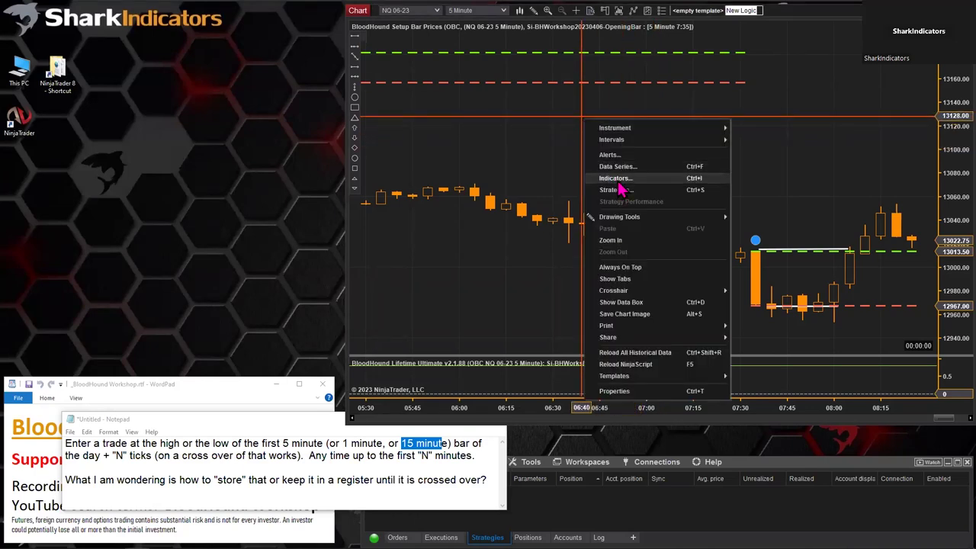
key(ctrl+i)
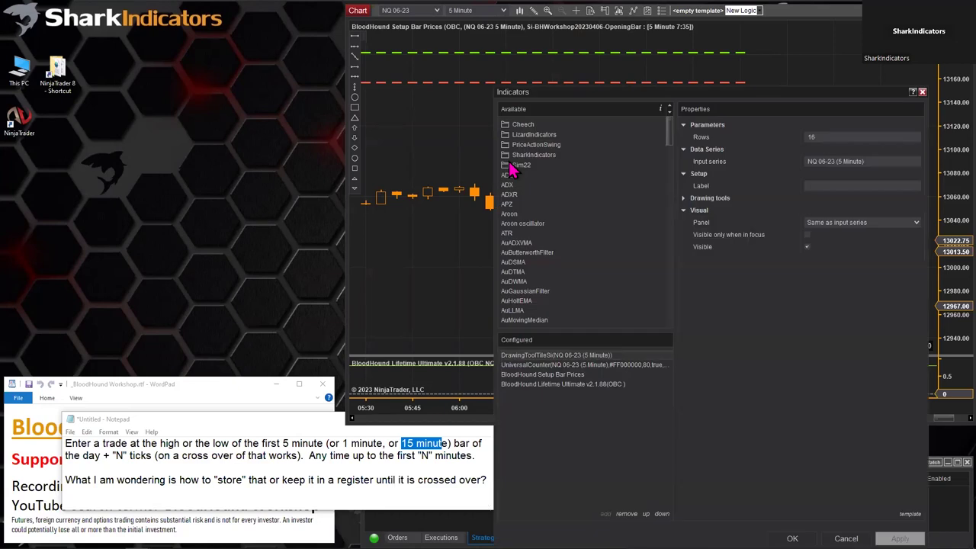
drag(570, 98, 91, 22)
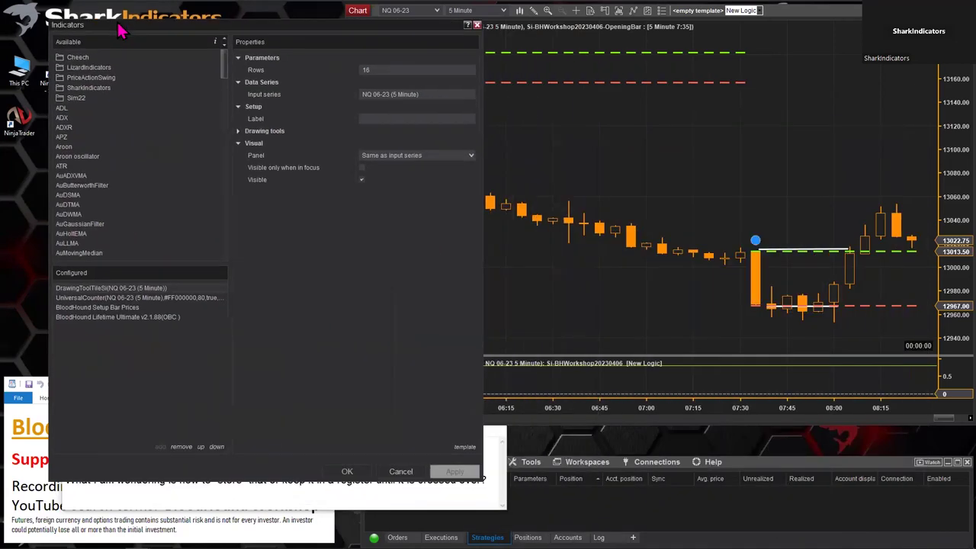
click(65, 299)
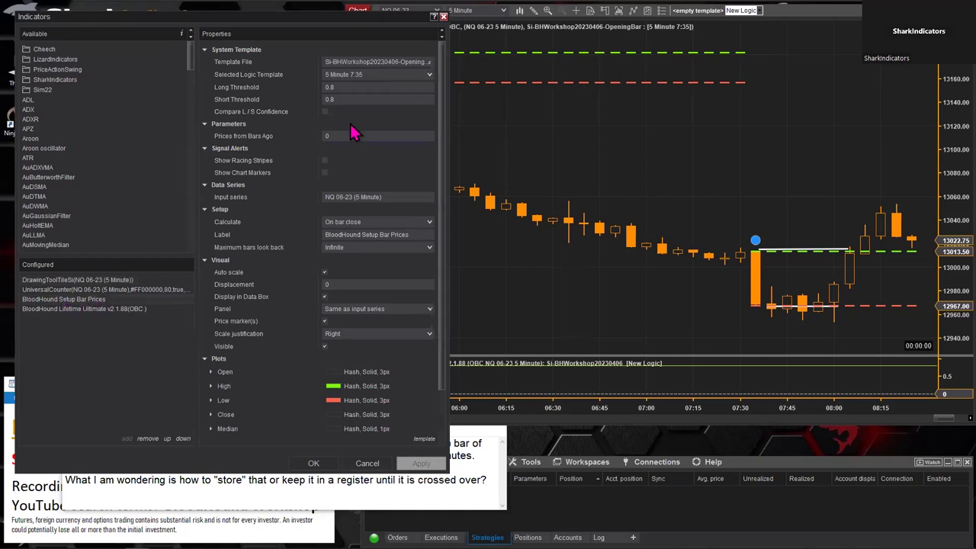
click(364, 64)
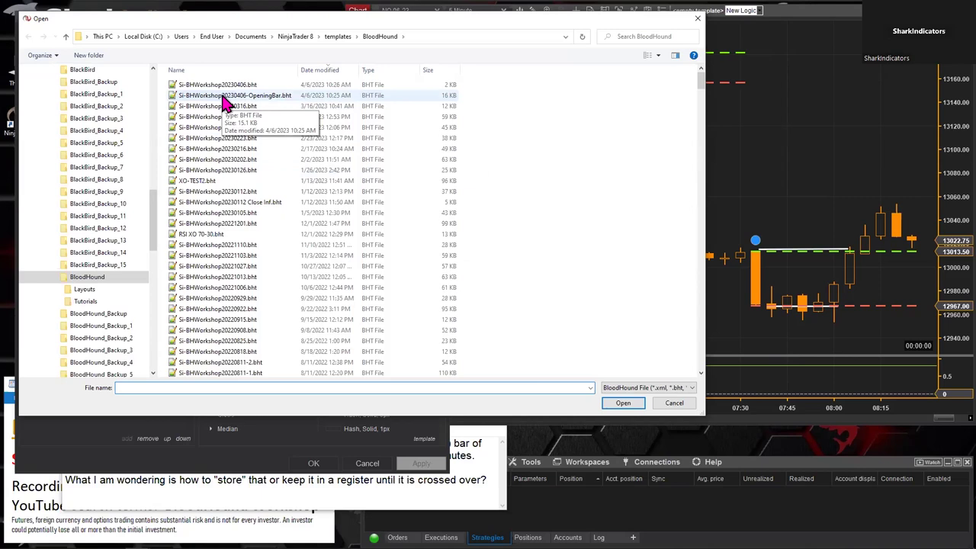
double_click(183, 97)
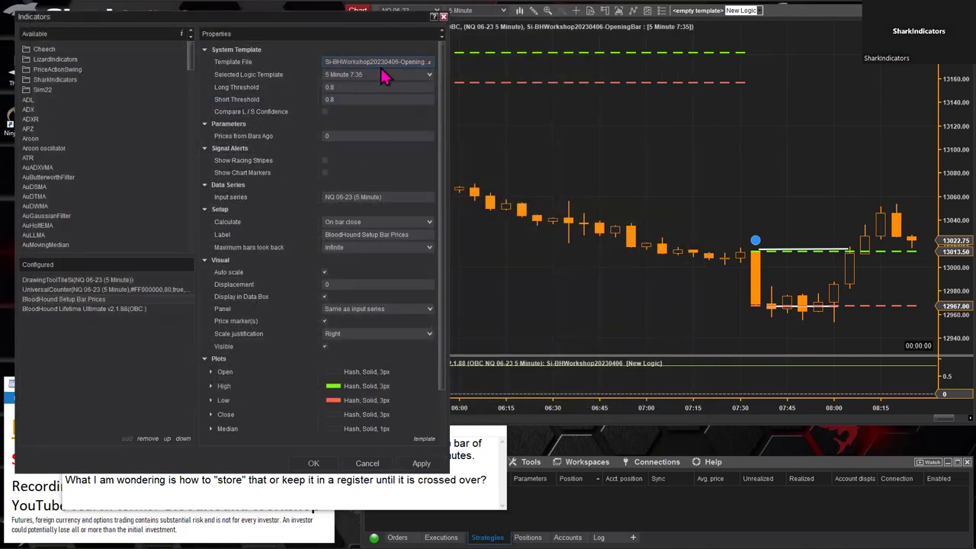
Step: Choose 5 Minute 7:35 as the logic template for BloodHound Setup Bar Prices and uncover the chart's interval setting
click(429, 75)
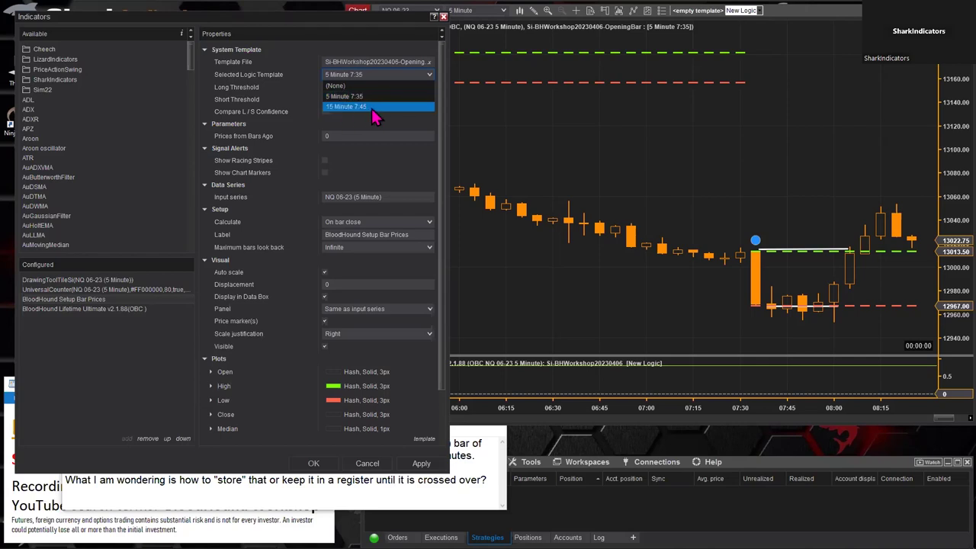
key(Up)
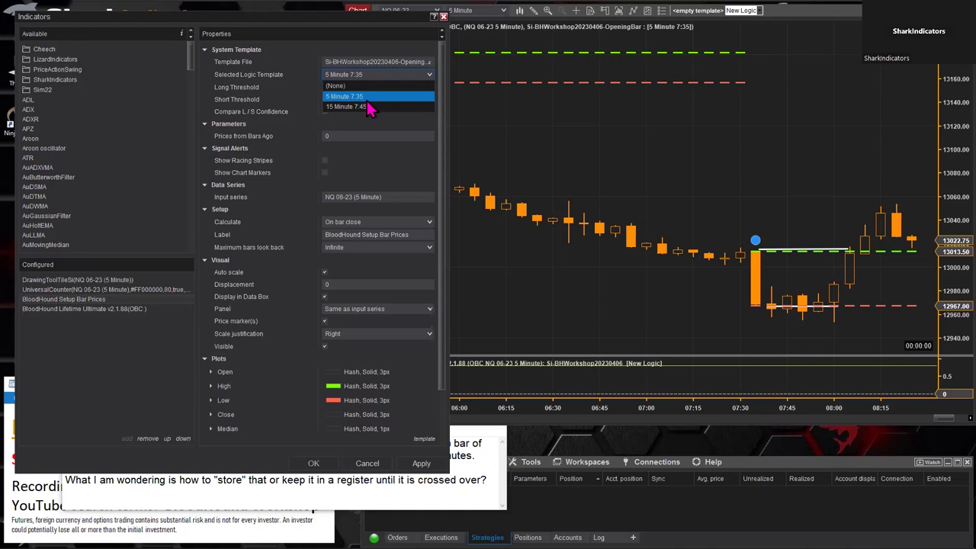
key(Return)
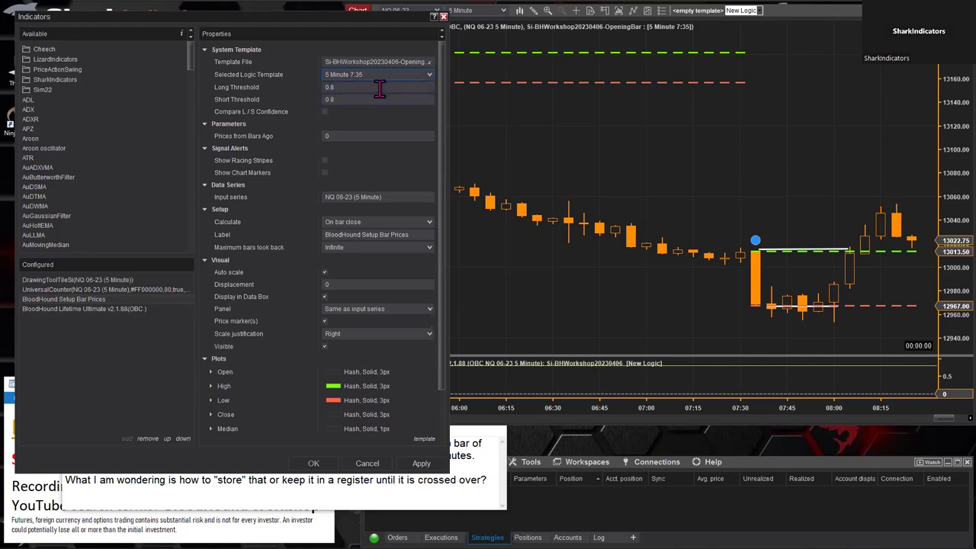
drag(371, 26, 369, 57)
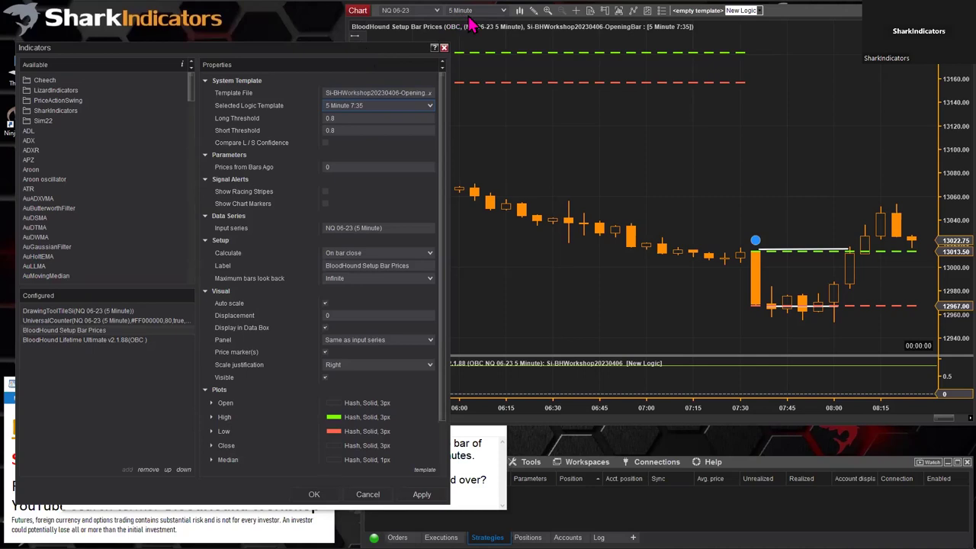
Step: Confirm the indicator settings and remove all drawing objects from the NQ 06-23 chart
click(315, 496)
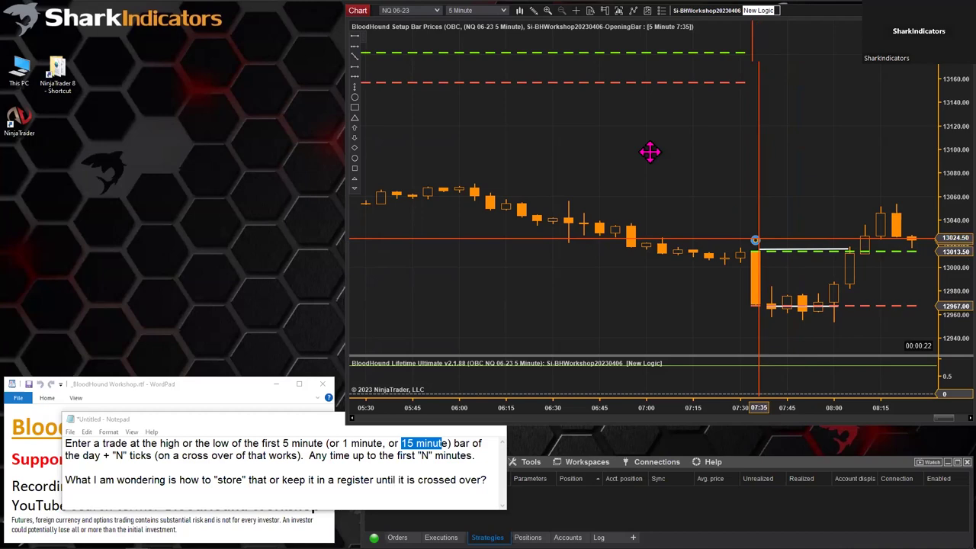
click(533, 10)
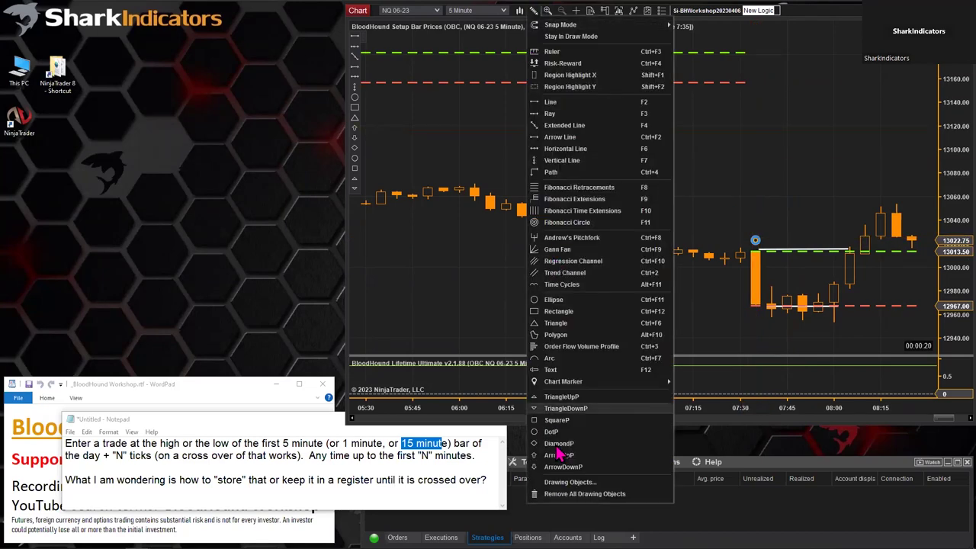
click(568, 493)
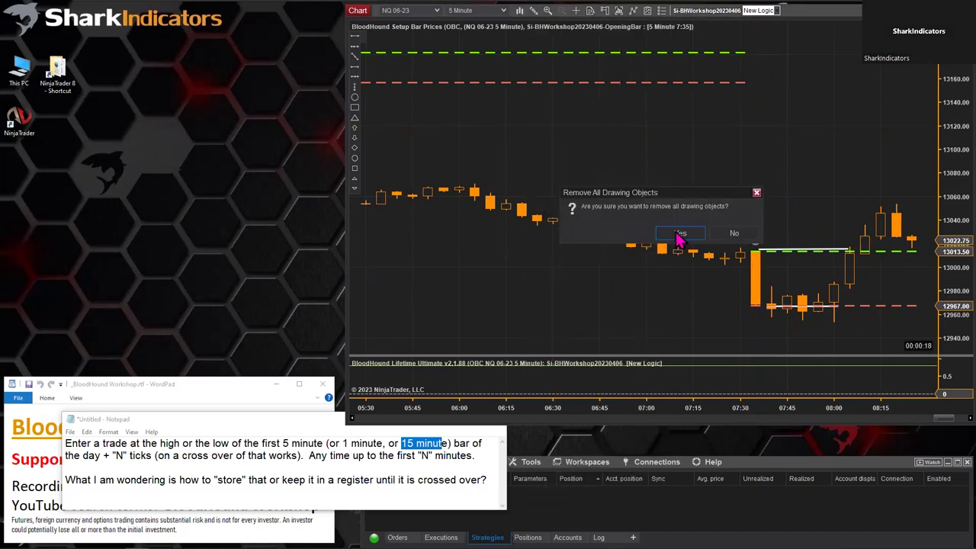
click(680, 233)
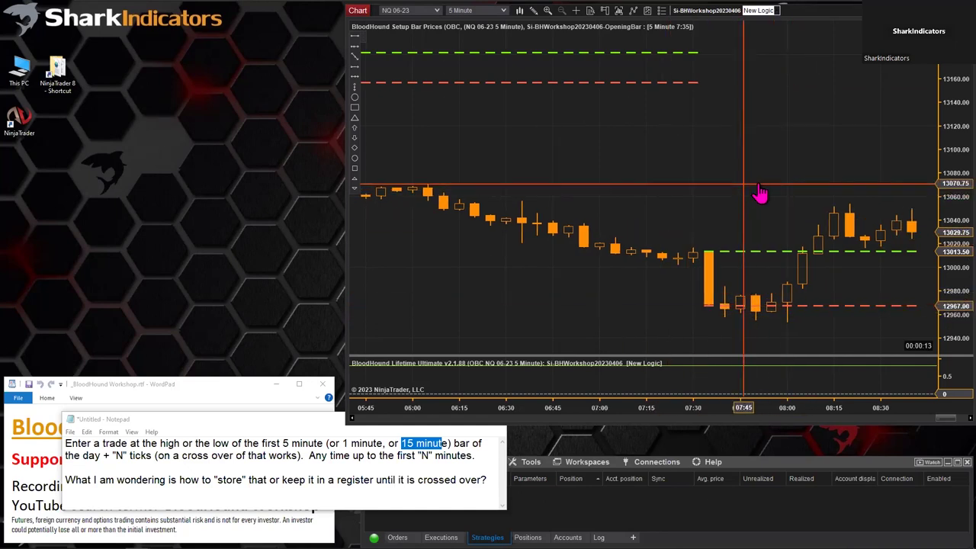
scroll(756, 187, up, 1)
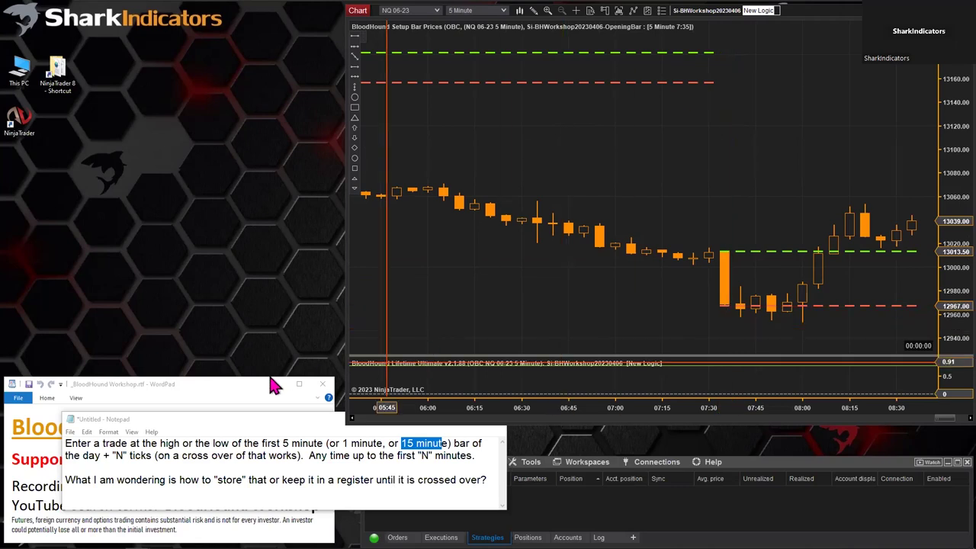
Step: Highlight the note's high-or-low entry and "N" ticks wording, and frame the 06:35 bar with a temporary rectangle that is deleted again
drag(86, 443, 228, 444)
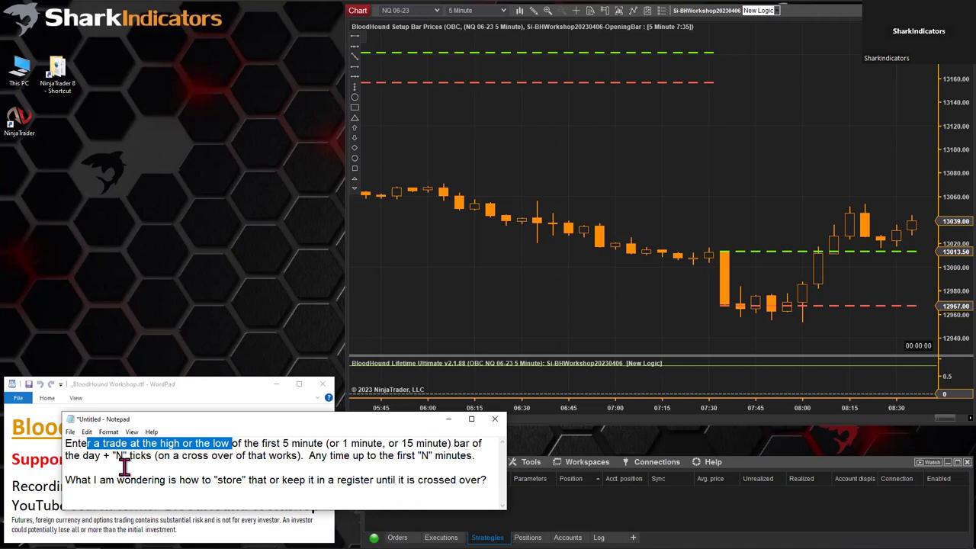
drag(82, 455, 162, 456)
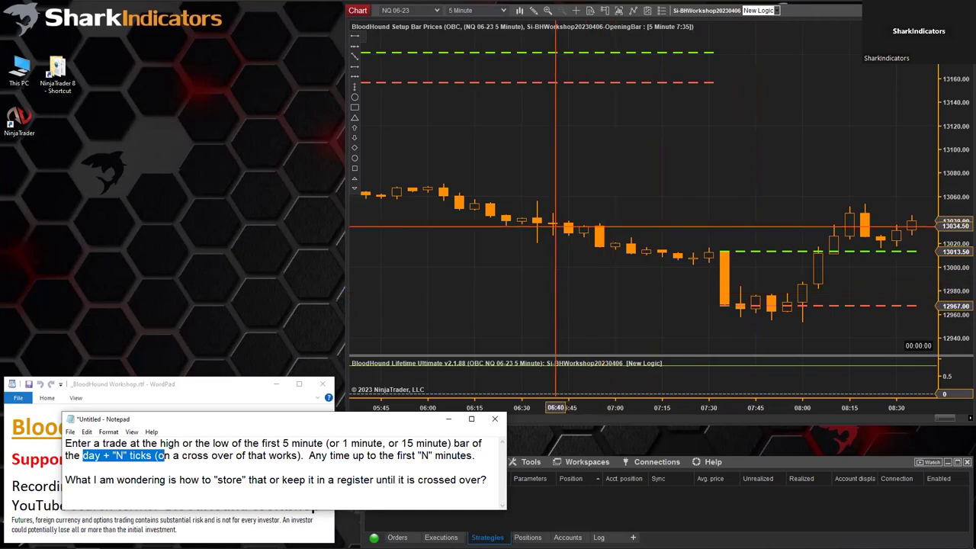
click(355, 115)
click(529, 192)
click(542, 233)
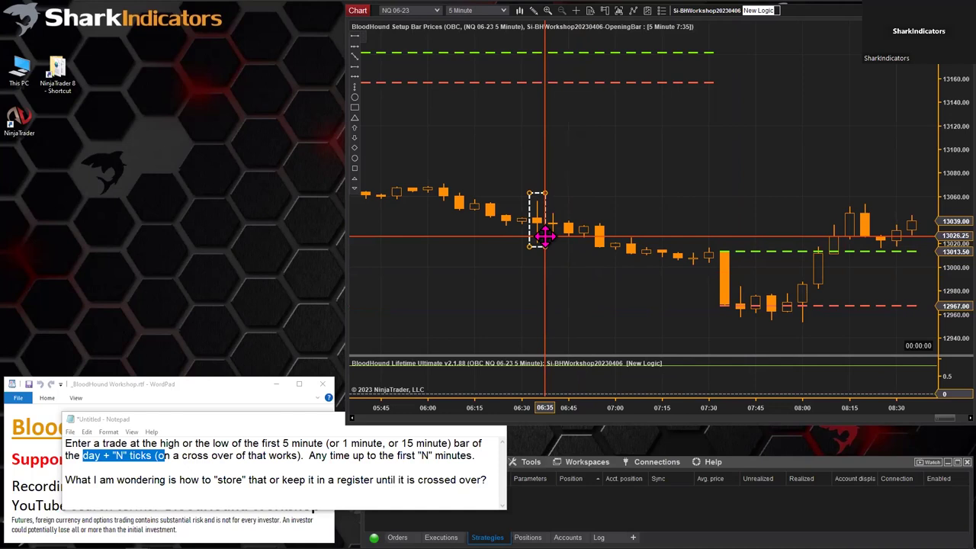
key(Delete)
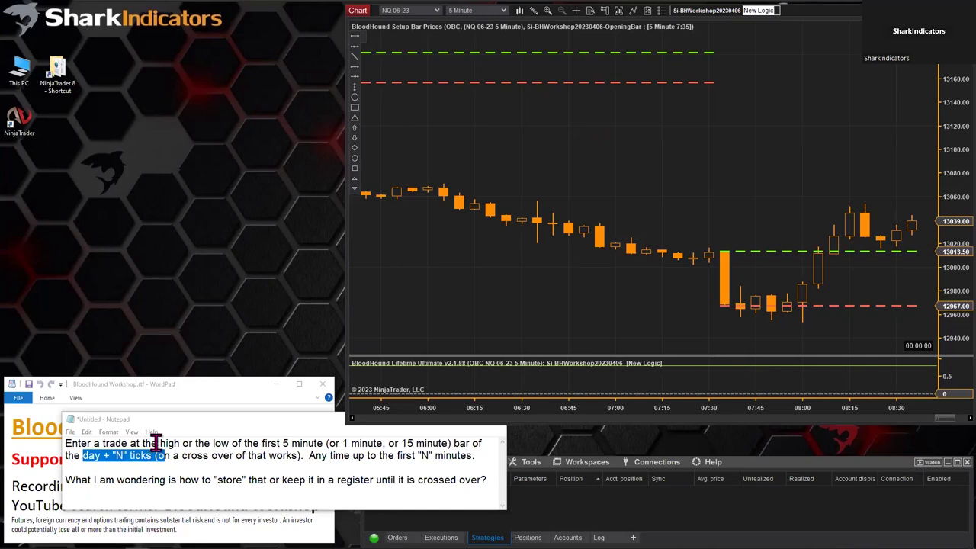
drag(157, 443, 221, 446)
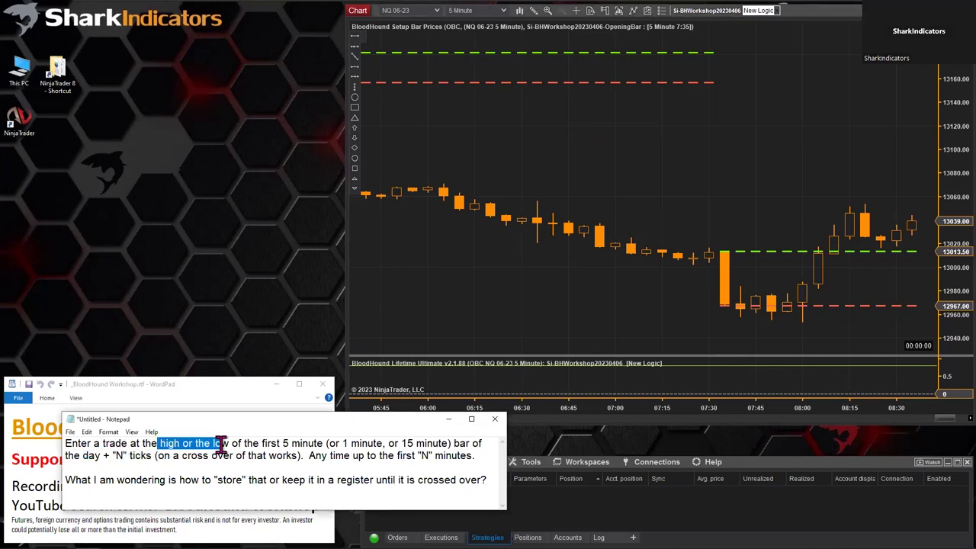
drag(71, 443, 231, 443)
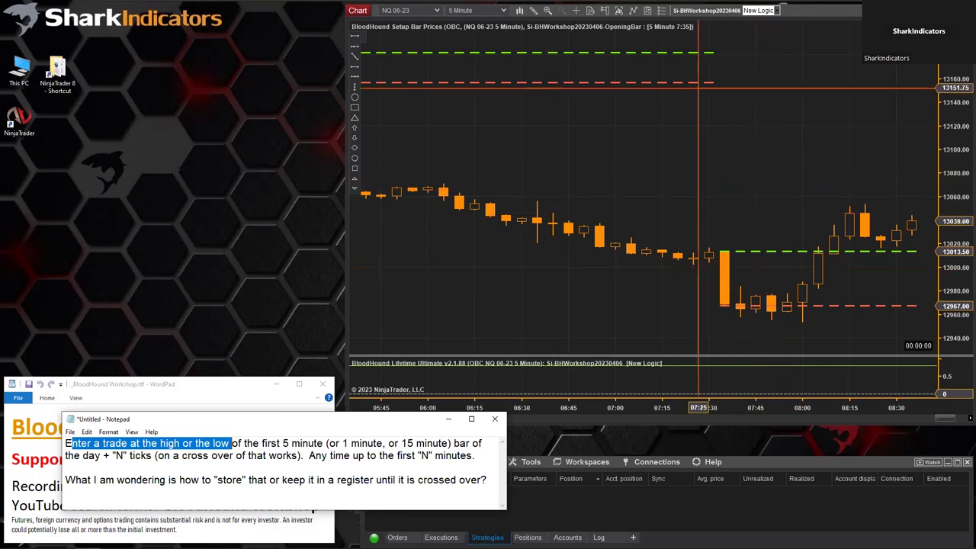
Step: Turn off auto scale for BloodHound Setup Bar Prices in the chart's indicator settings
click(689, 140)
key(ctrl+i)
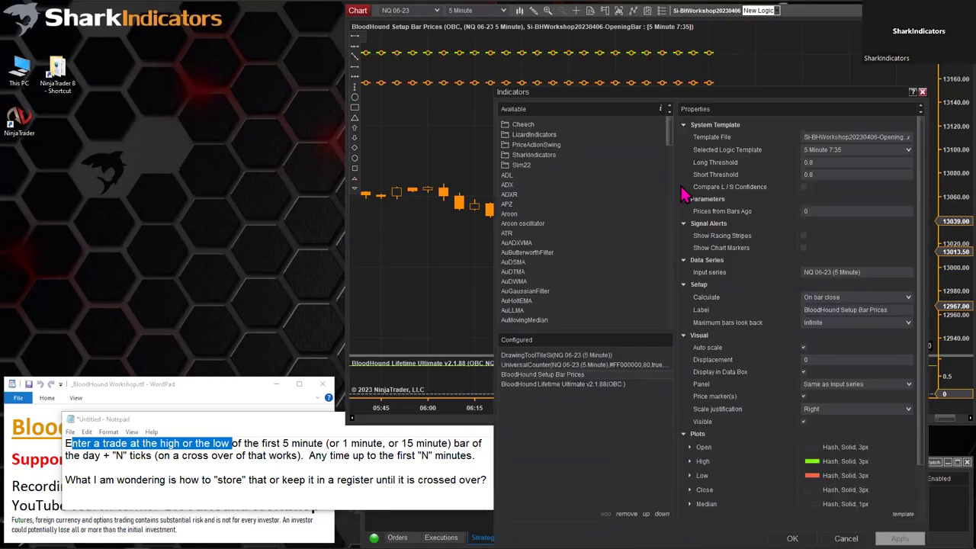
click(809, 349)
key(Return)
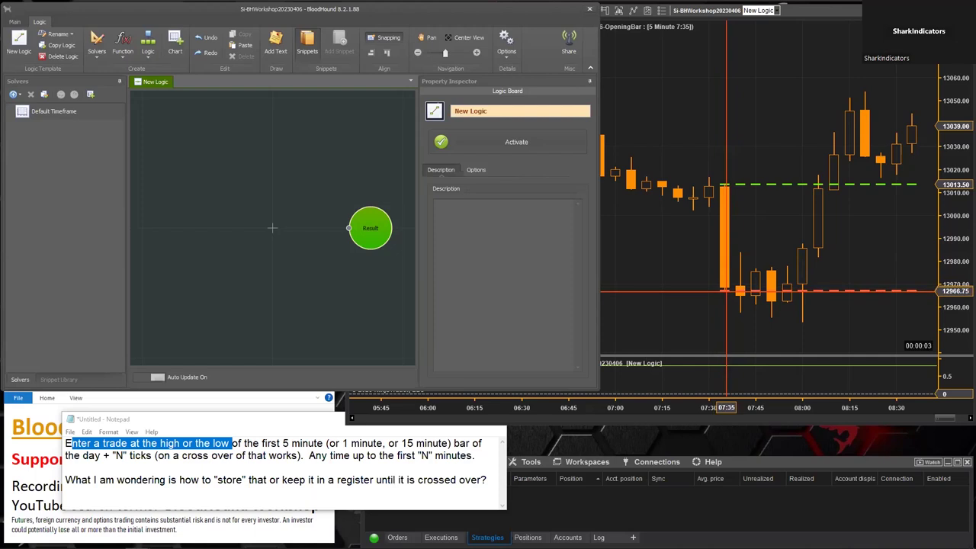
Step: Add a Comparison solver to the New Logic board, connect it to the Result node, and name it Close at HiLo
right_click(207, 172)
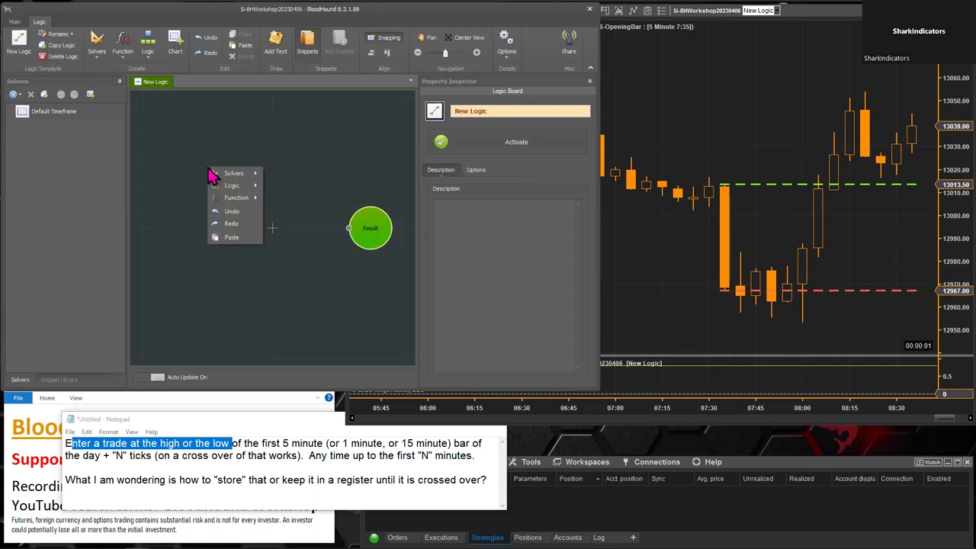
mouse_move(242, 175)
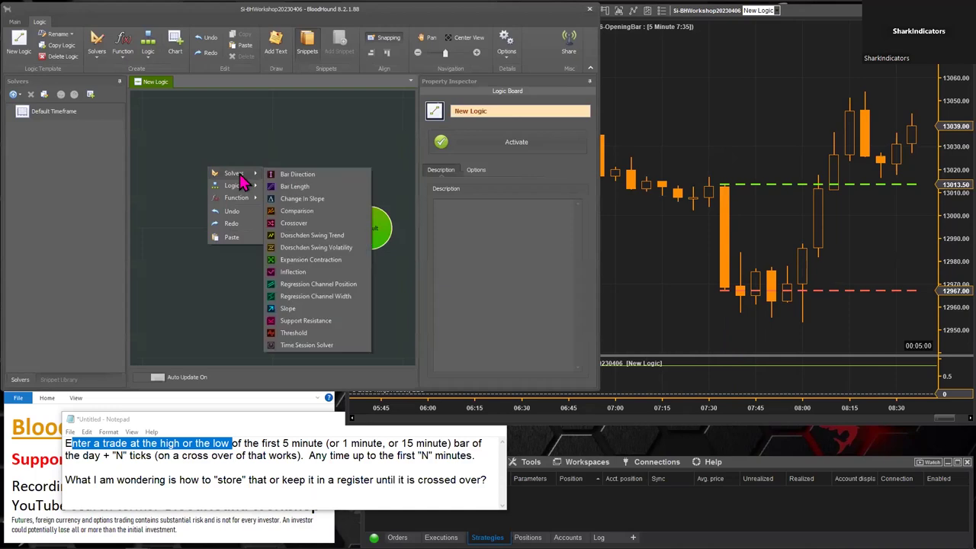
click(297, 211)
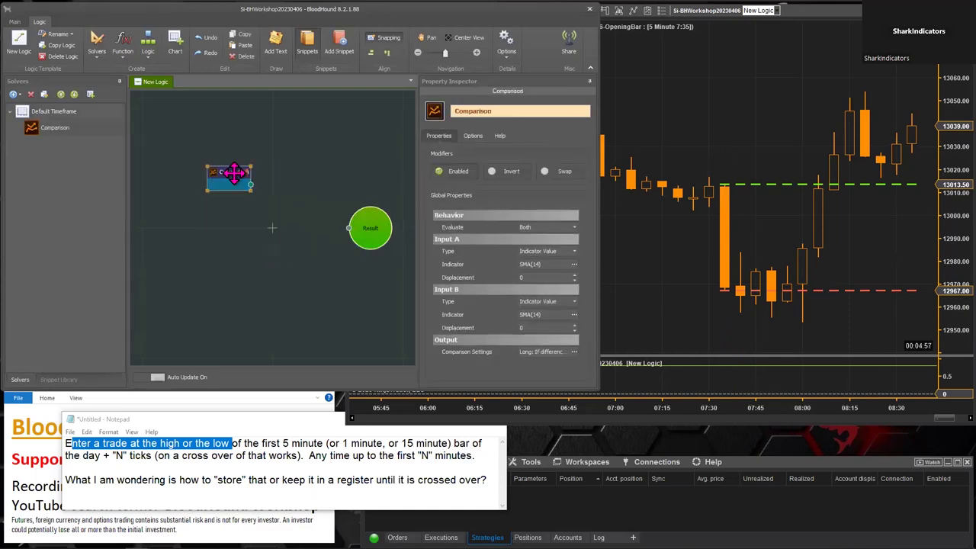
drag(257, 169, 348, 227)
drag(257, 175, 263, 197)
click(497, 110)
key(BackSpace)
key(BackSpace)
key(BackSpace)
key(BackSpace)
key(BackSpace)
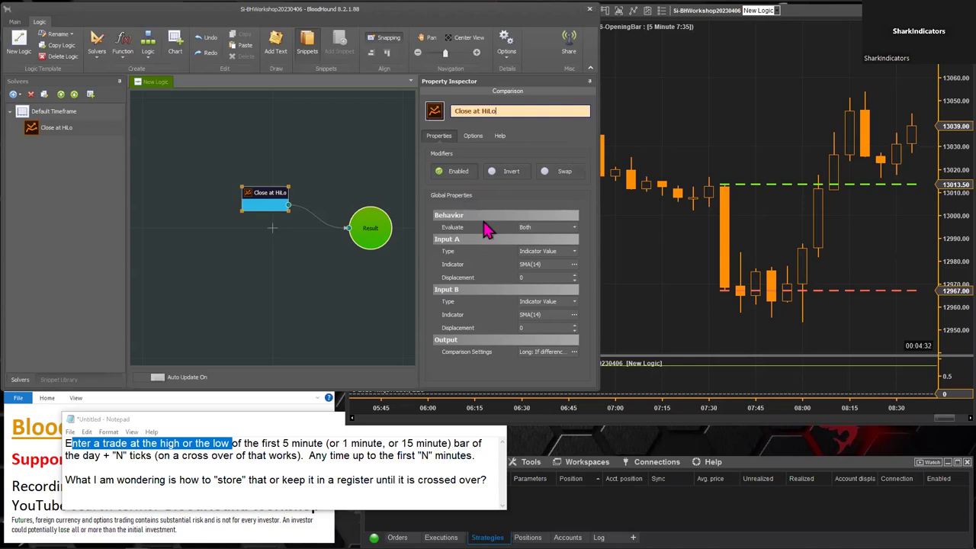
Step: Set the type of both Input A and Input B of the Close at HiLo solver to Price
click(574, 252)
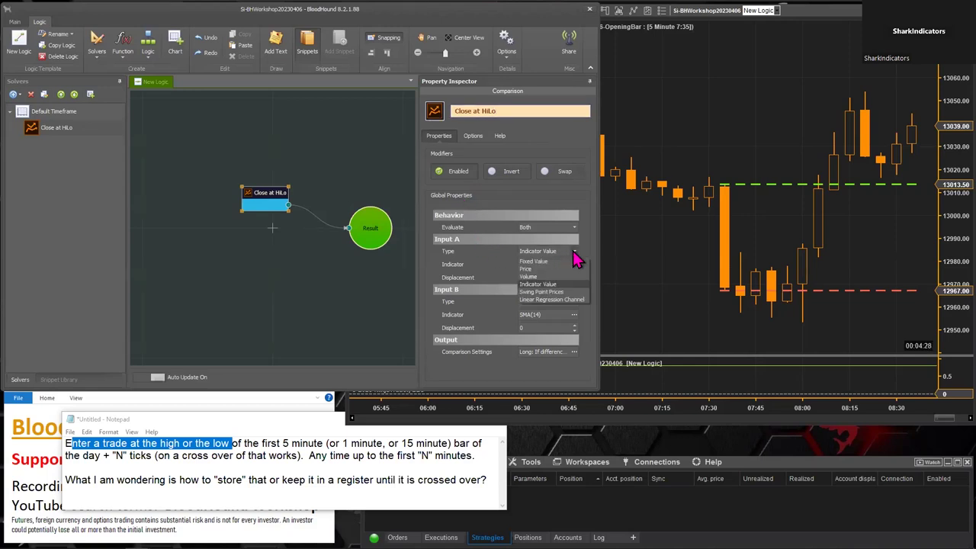
click(534, 271)
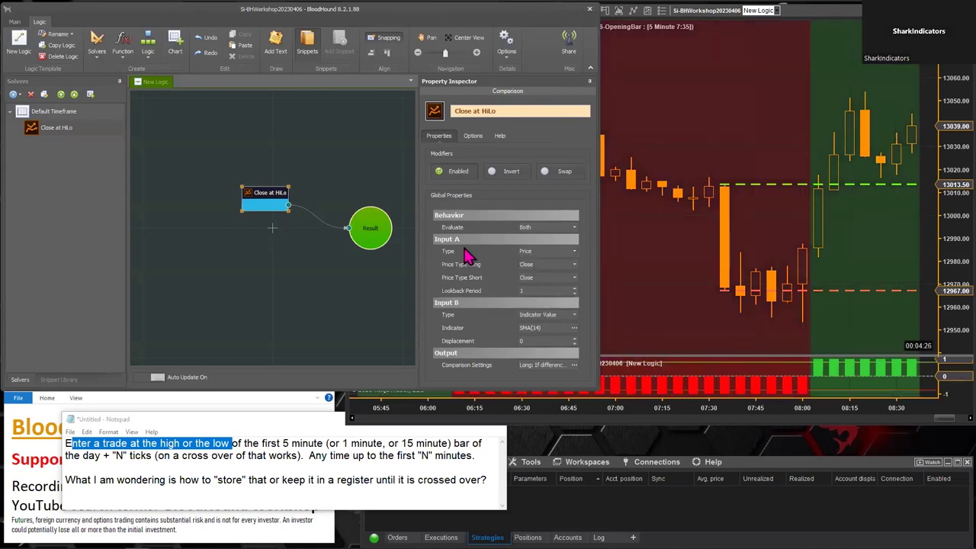
click(576, 318)
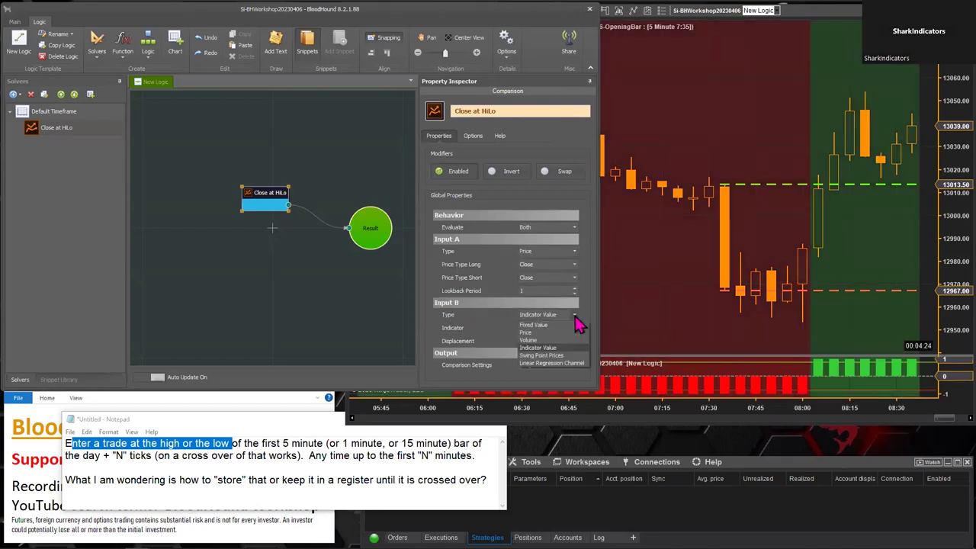
click(526, 332)
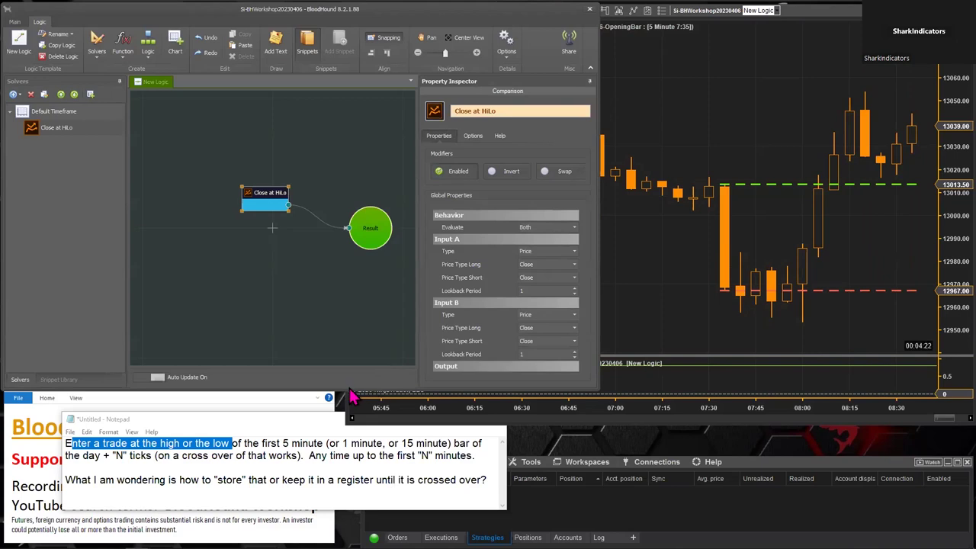
Step: Make the BloodHound window taller and set Input B's long price type to High and short price type to Low
drag(349, 391, 342, 427)
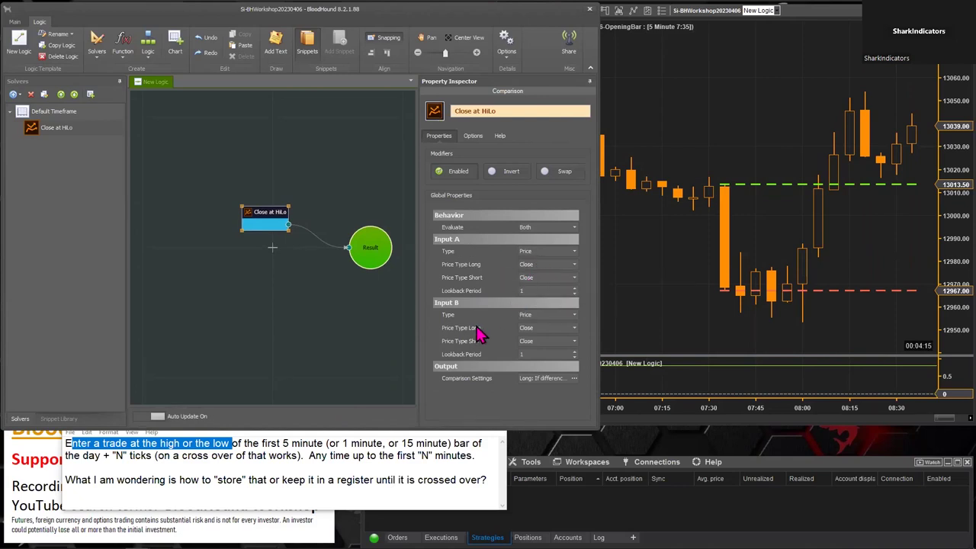
click(574, 329)
click(533, 353)
click(574, 342)
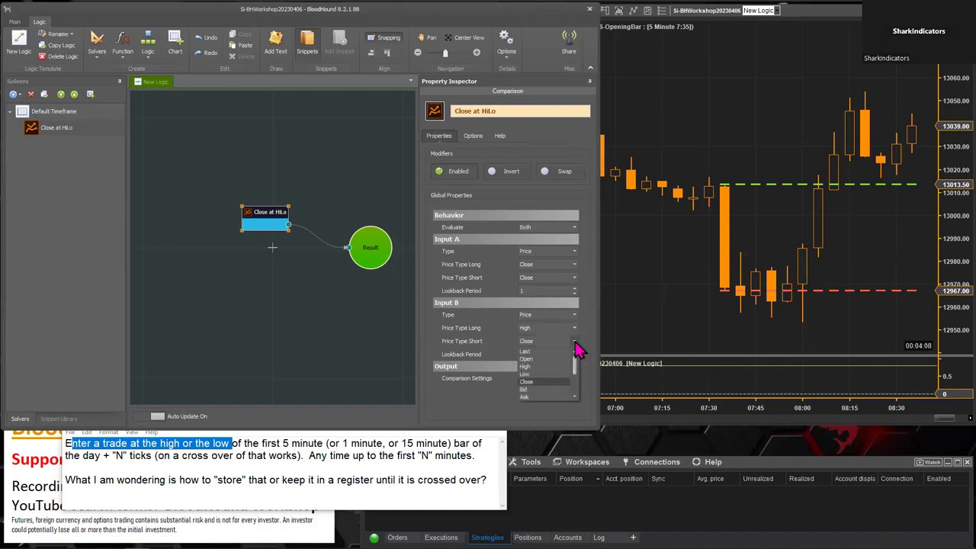
click(526, 374)
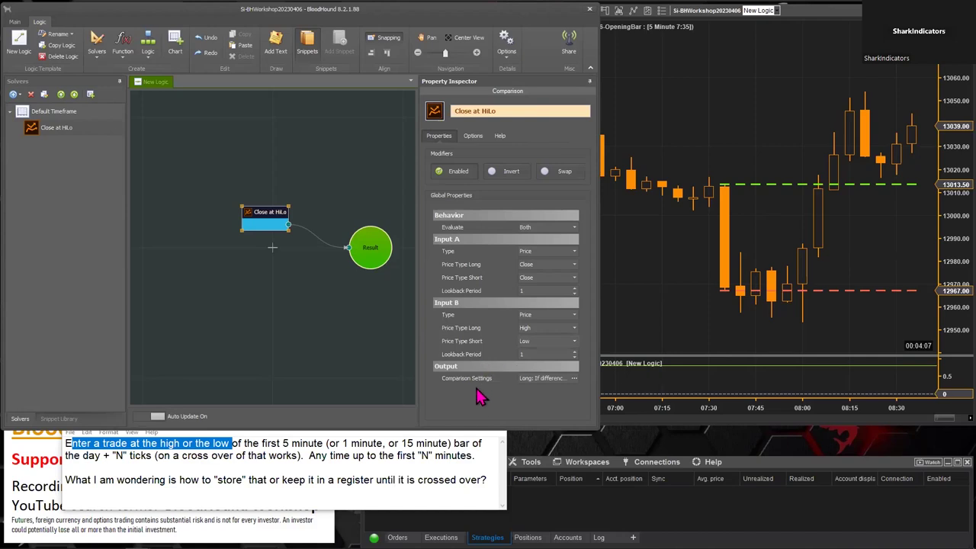
Step: Open the solver's comparison rules and set the long rule to Close >= High Minus 1.5 Points
click(574, 378)
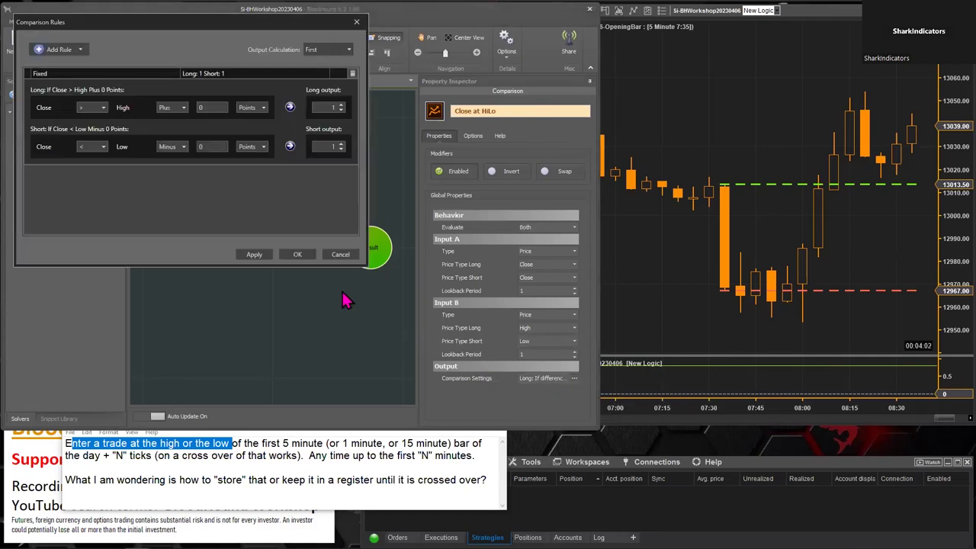
drag(174, 29, 205, 39)
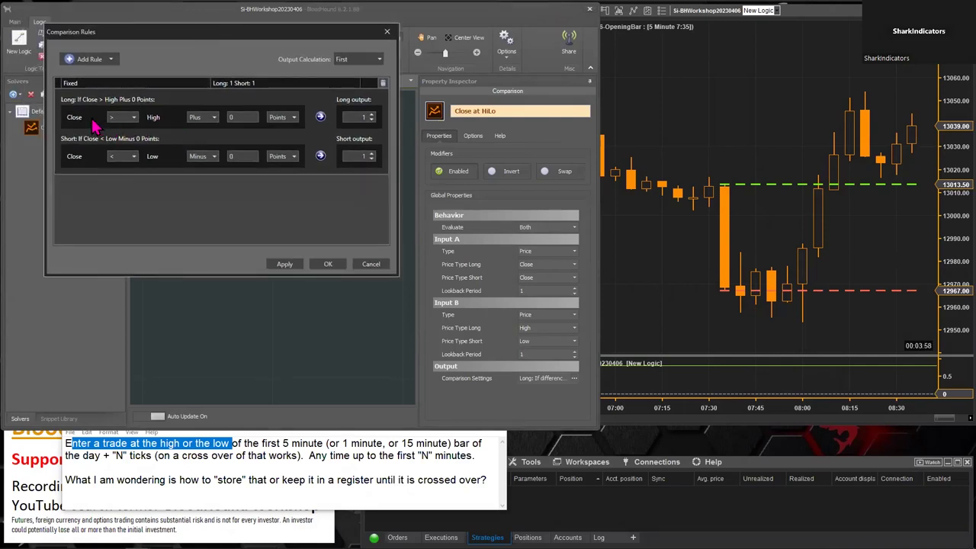
click(134, 118)
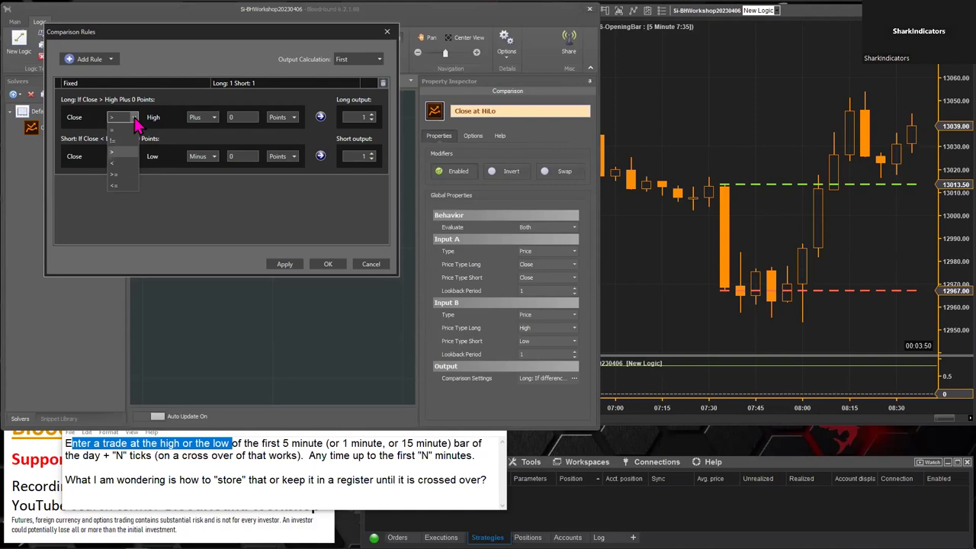
click(126, 180)
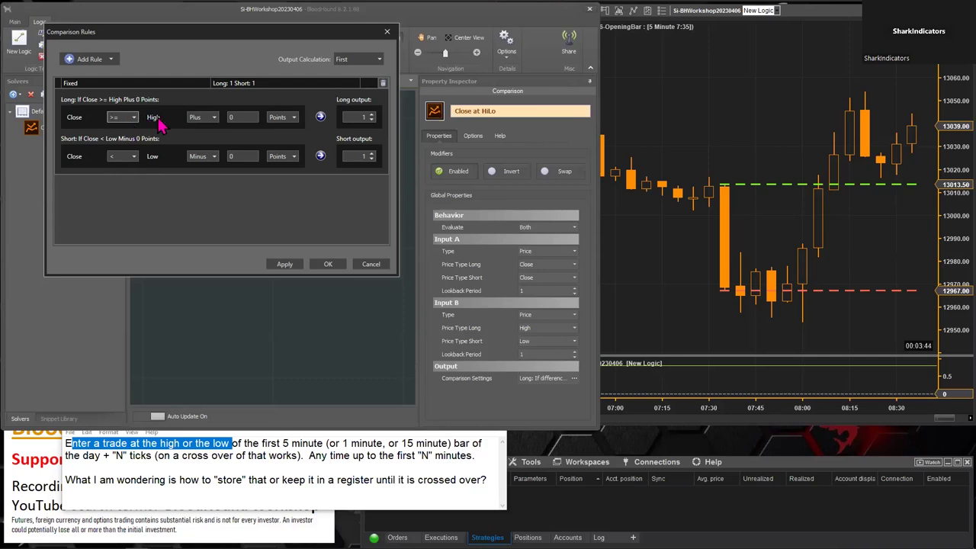
click(215, 120)
click(197, 141)
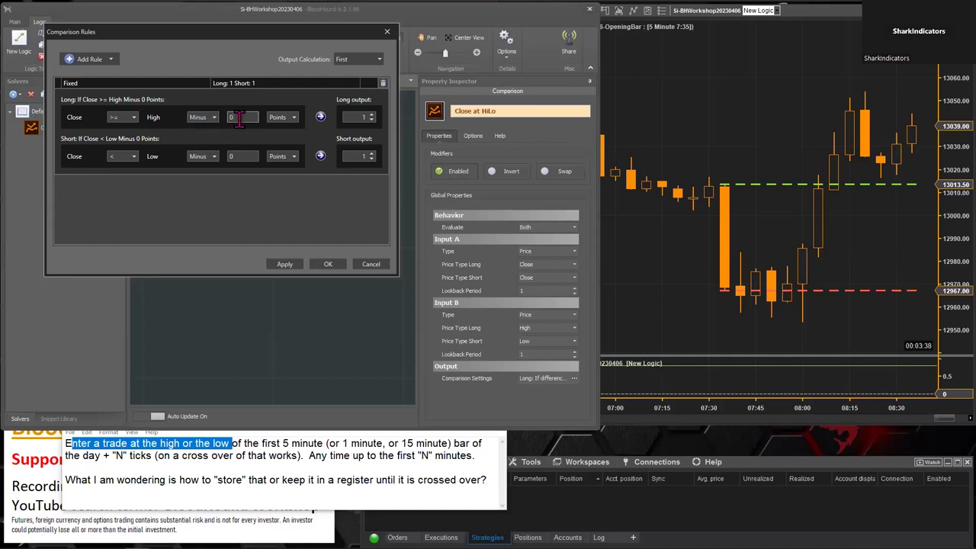
click(238, 117)
key(BackSpace)
key(BackSpace)
text(1.5)
Step: Set the short rule to Close <= Low Plus 1.5 Points, apply the rules, and bring the chart forward to check the signals
click(133, 157)
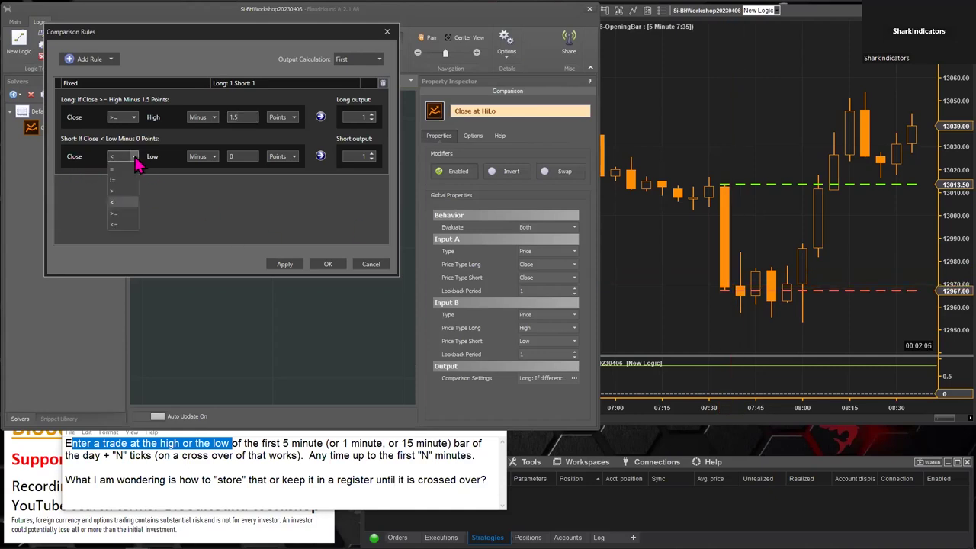
click(120, 225)
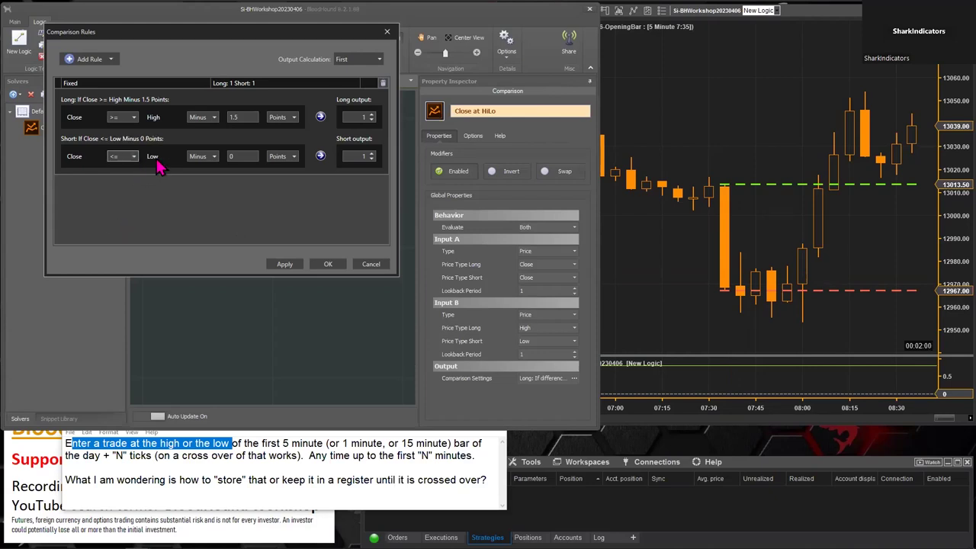
click(213, 157)
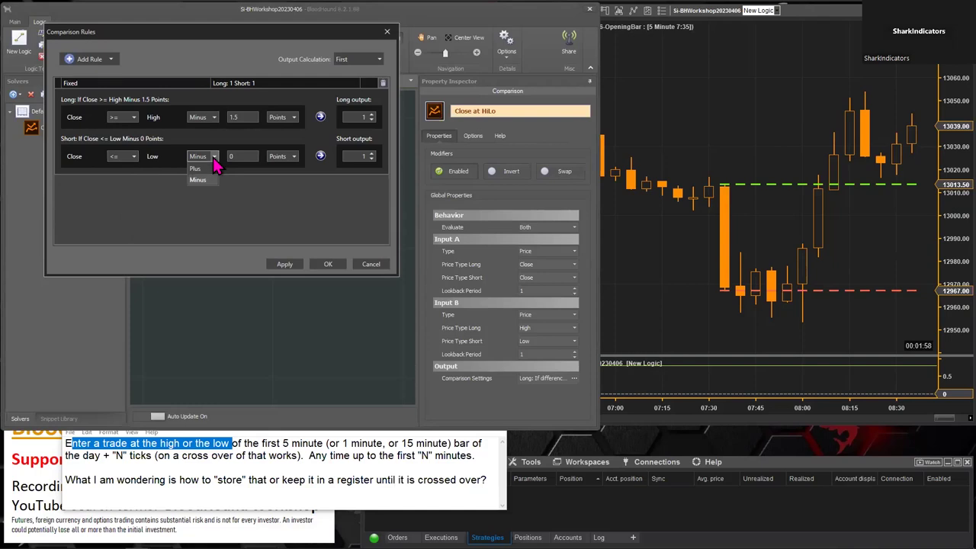
click(202, 169)
click(240, 155)
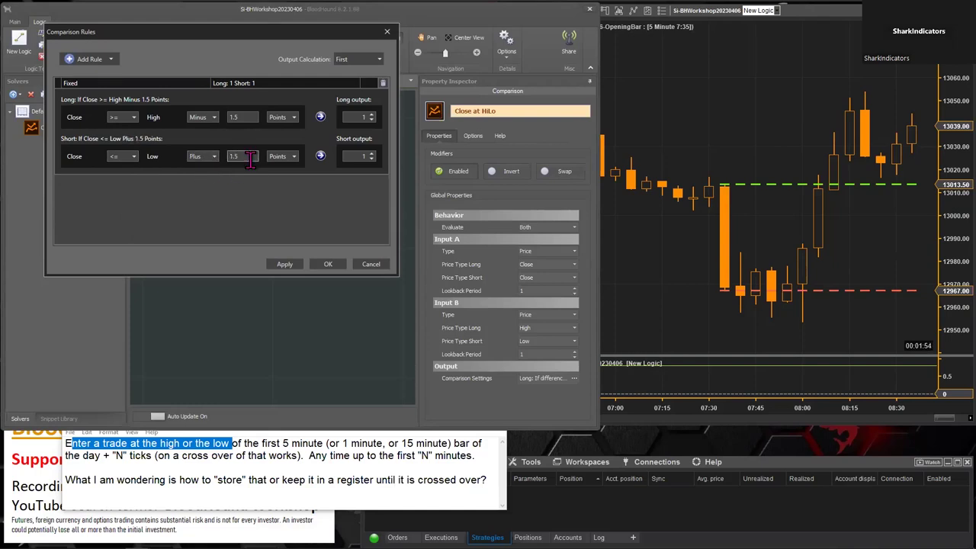
click(284, 264)
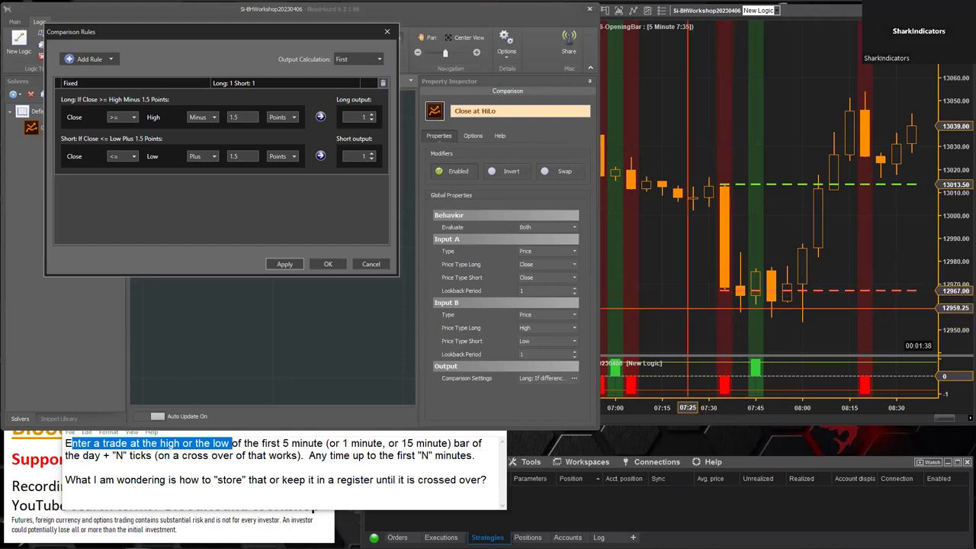
click(664, 310)
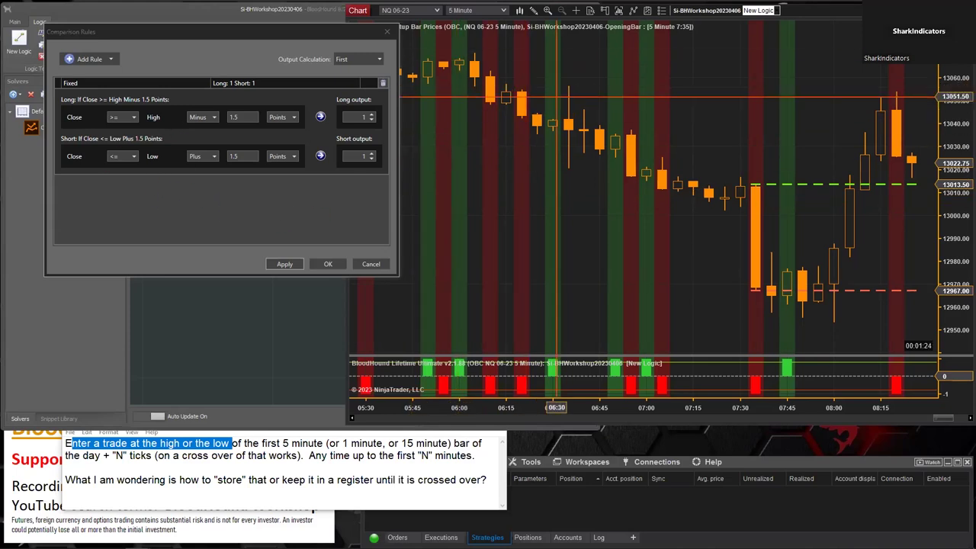
Step: Accept the comparison rules and move the Close at HiLo solver farther away from the Result node
click(321, 267)
click(326, 264)
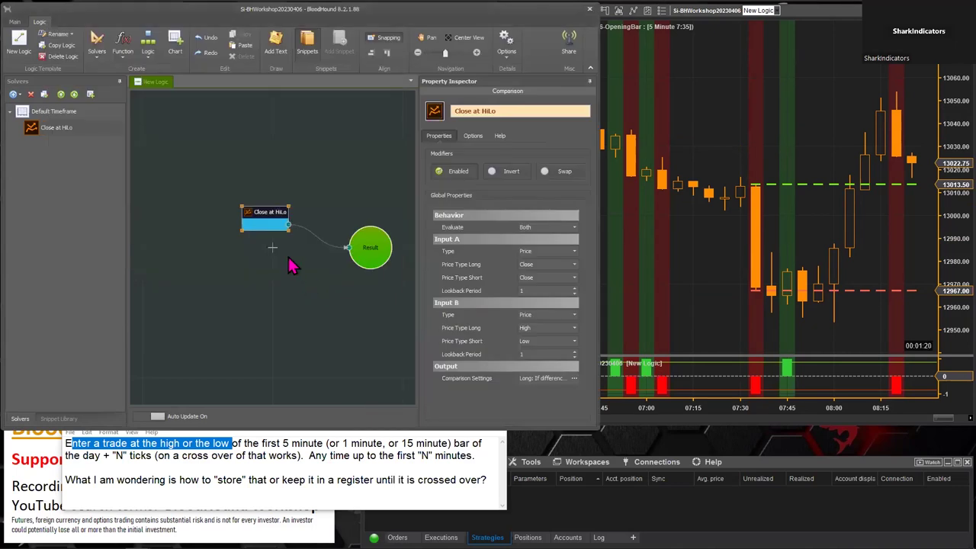
drag(258, 212, 218, 182)
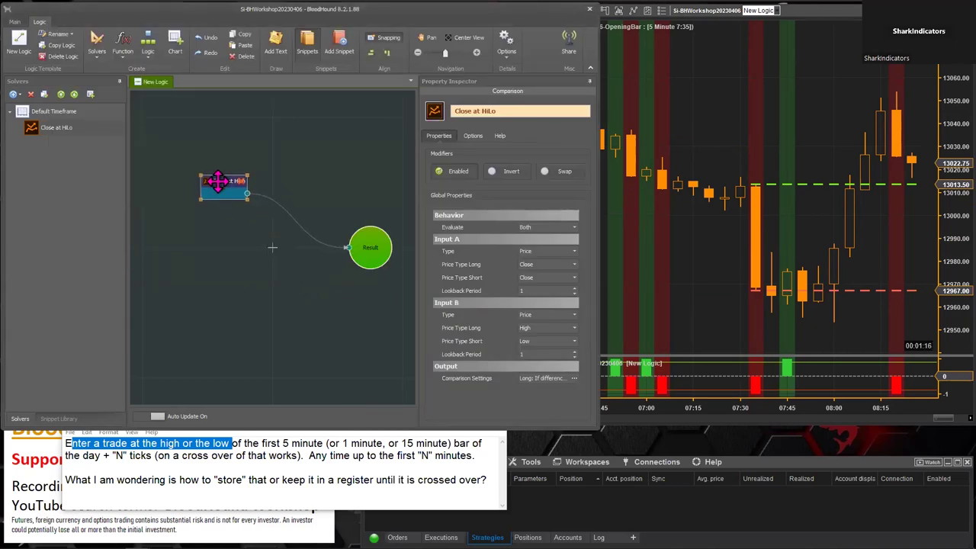
drag(217, 180, 220, 178)
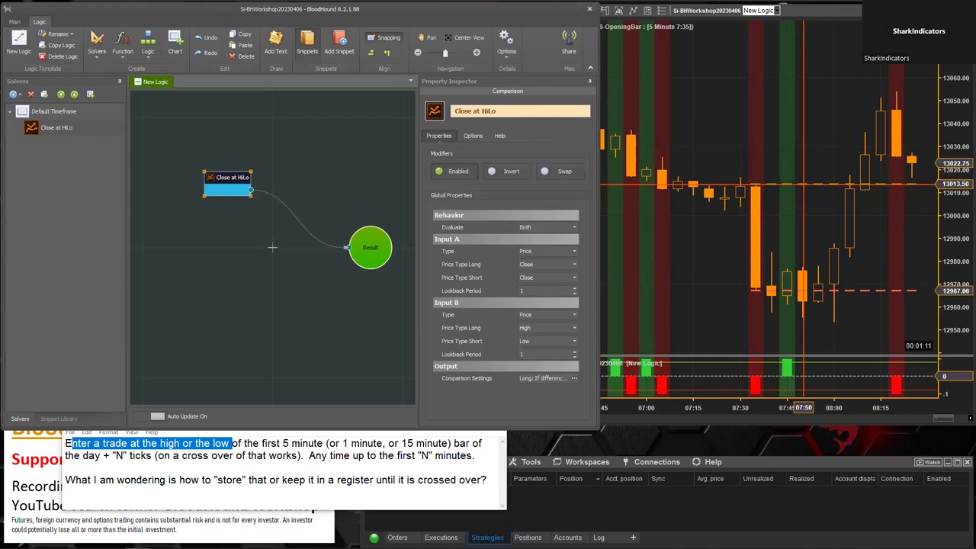
click(755, 186)
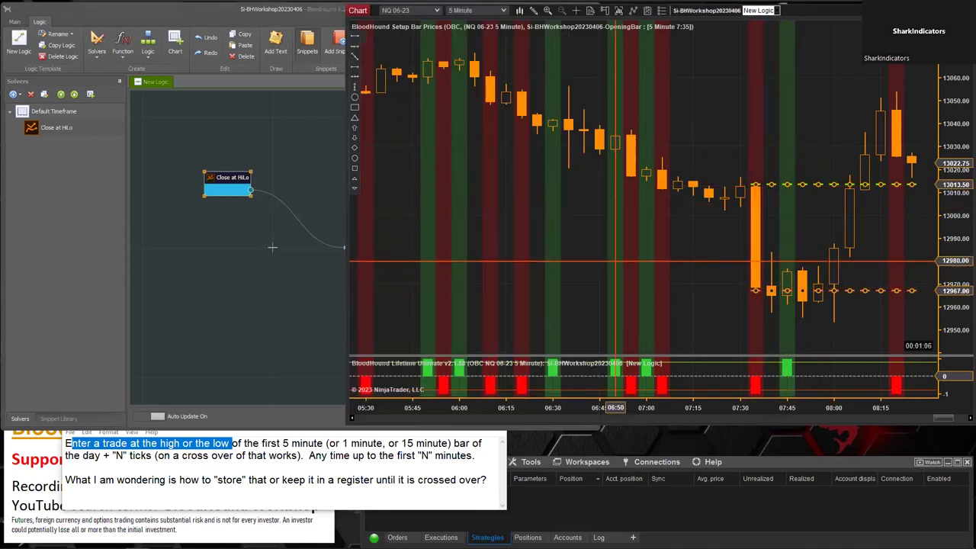
click(219, 176)
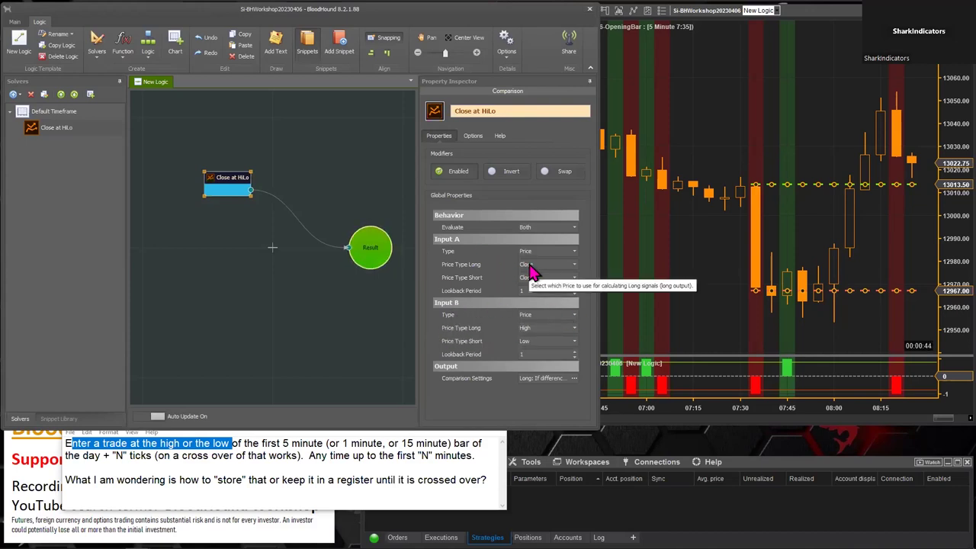
Step: Change Input B of the Close at HiLo solver to Indicator Value and replace its SMA with BloodHound Setup Bar Prices
click(573, 315)
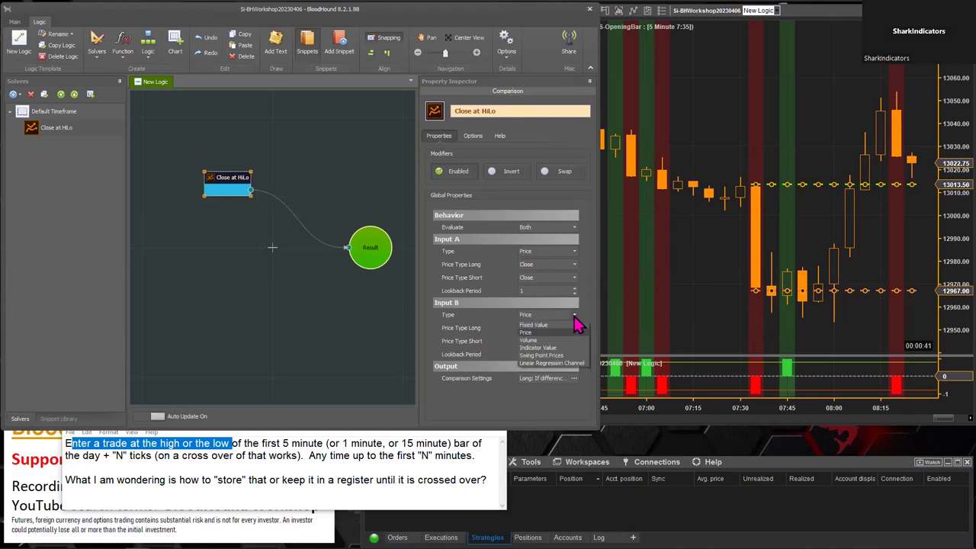
click(543, 347)
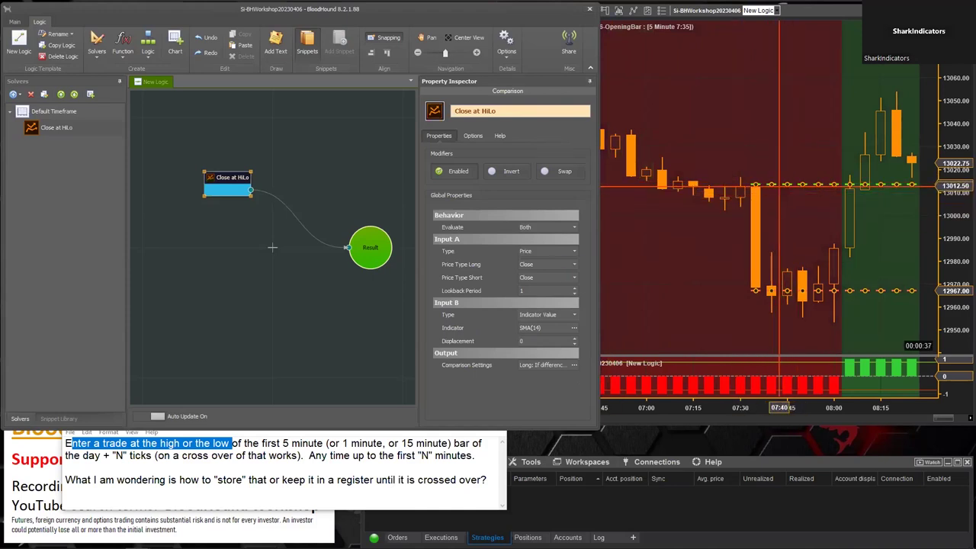
click(575, 330)
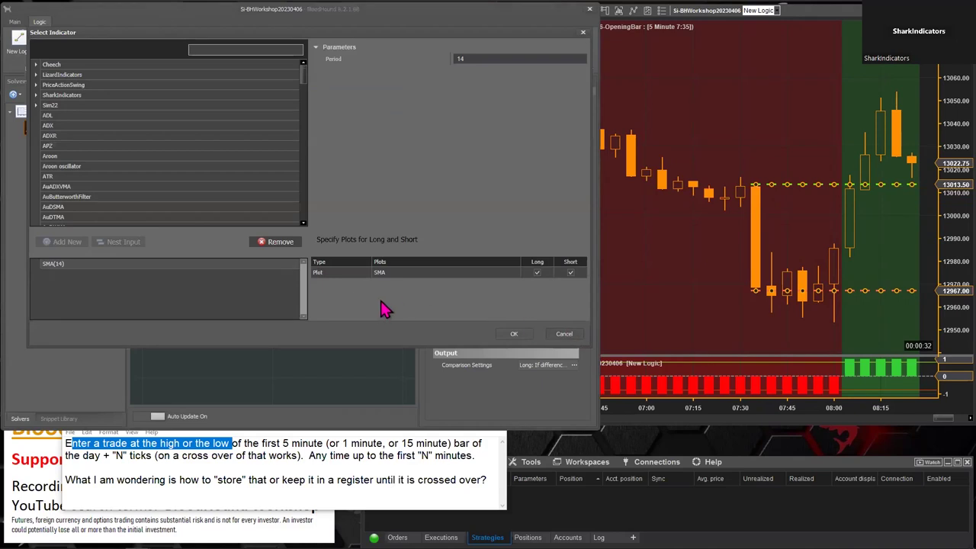
click(69, 98)
double_click(69, 97)
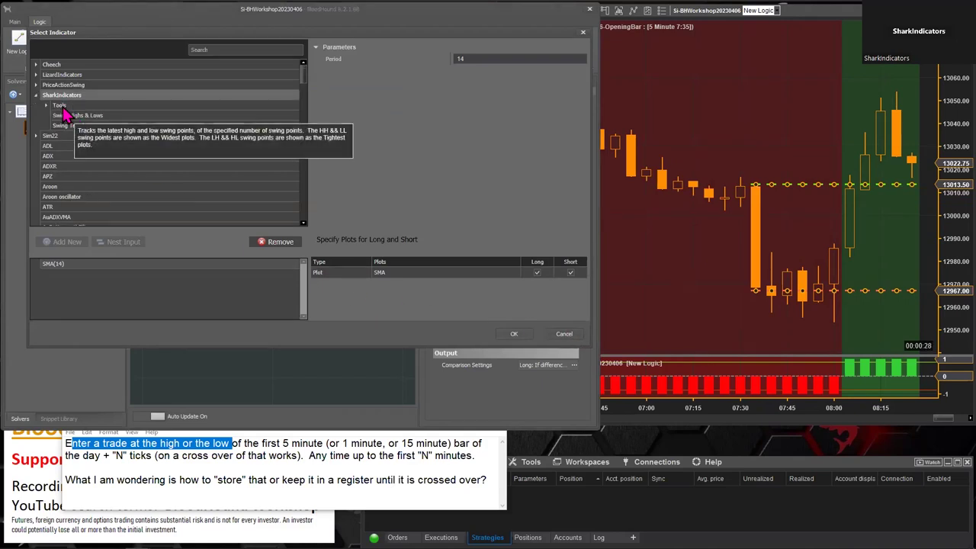
click(62, 106)
double_click(62, 107)
click(90, 117)
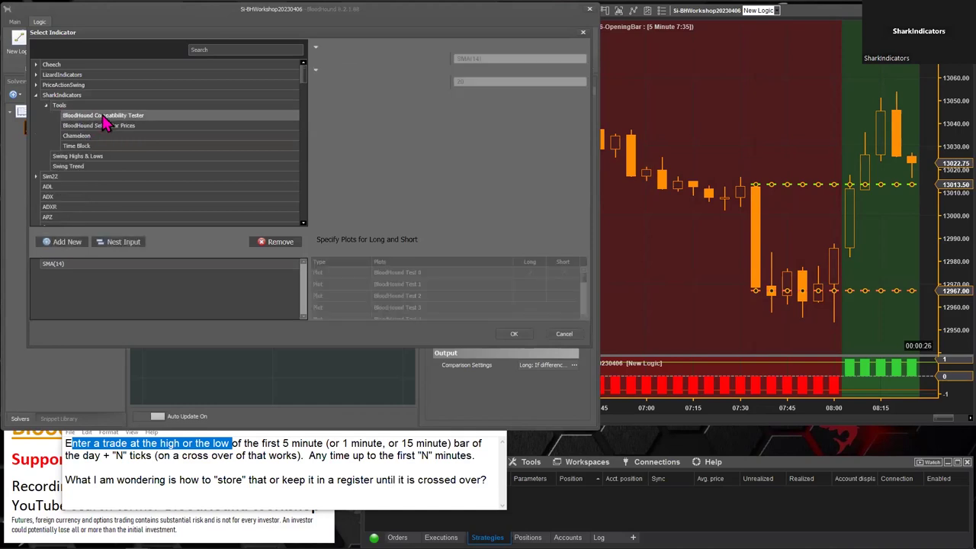
click(107, 127)
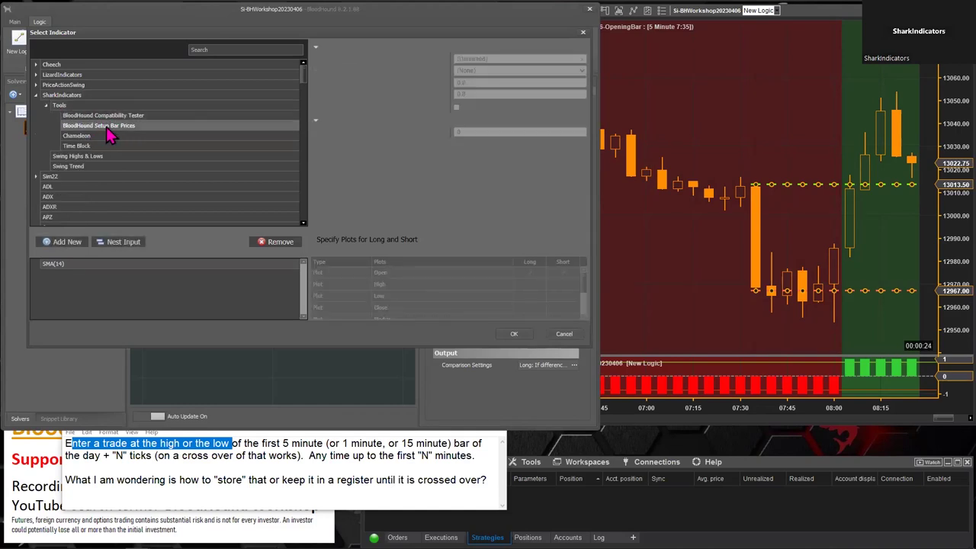
click(76, 264)
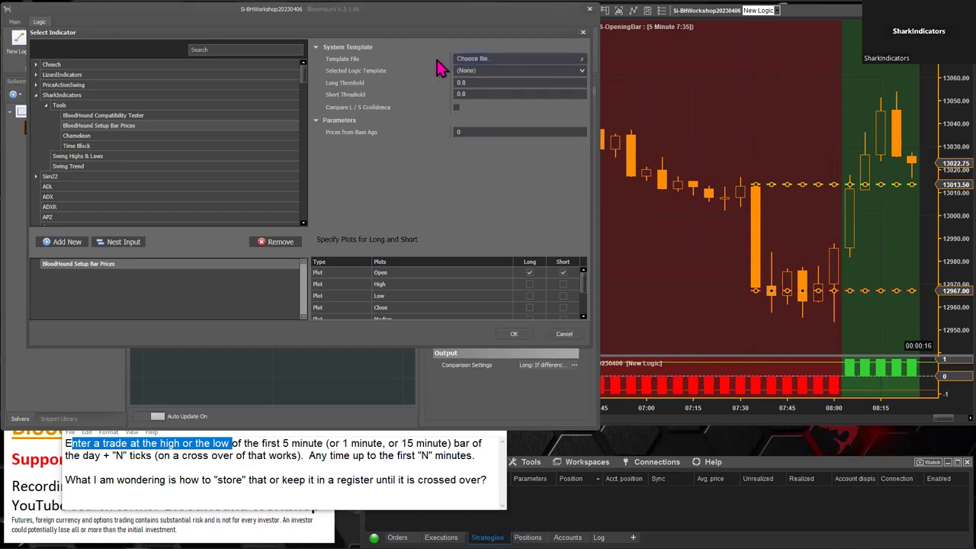
Step: Load the Si-BHWorkshop20230406-OpeningBar.bht template into the Setup Bar Prices indicator and select its 5 Minute 7:35 logic template
click(492, 60)
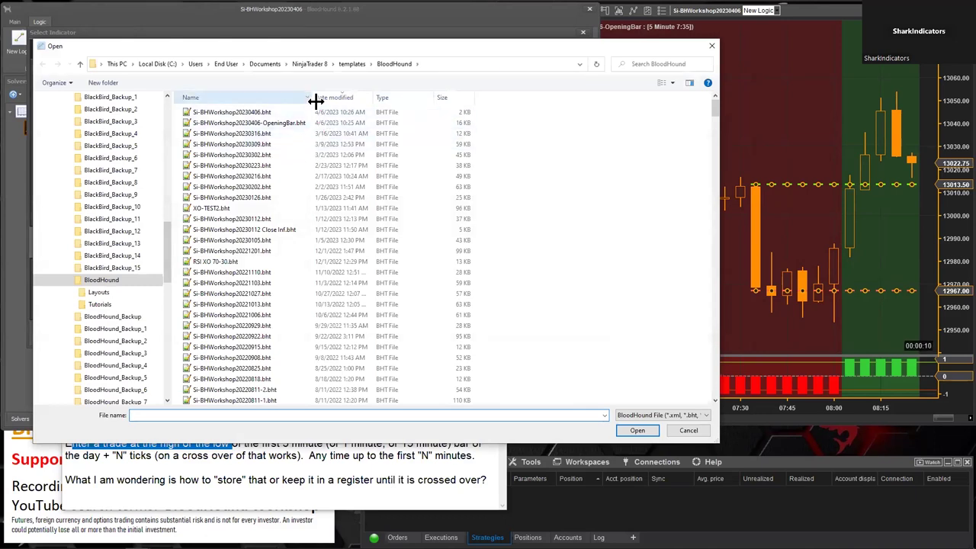
drag(337, 101, 335, 101)
click(288, 124)
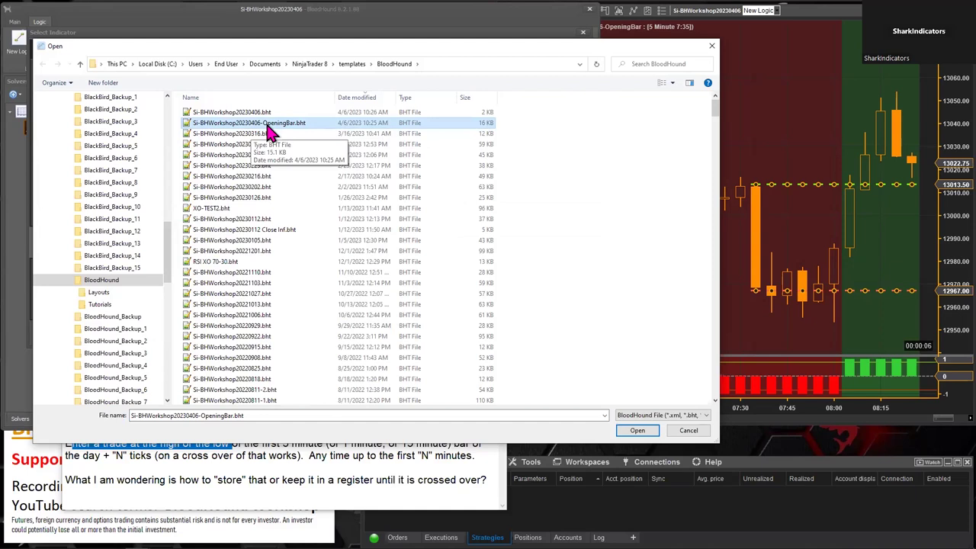
double_click(266, 127)
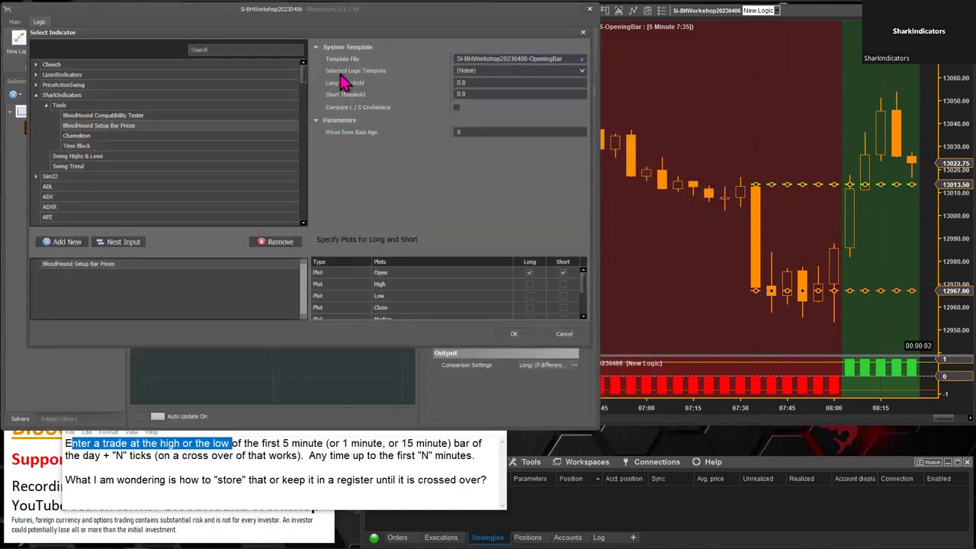
click(493, 70)
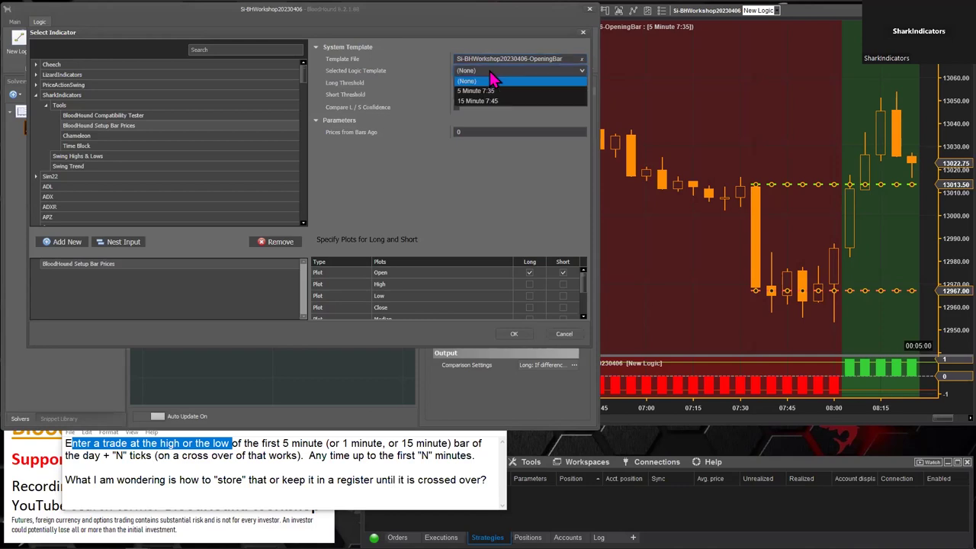
click(465, 91)
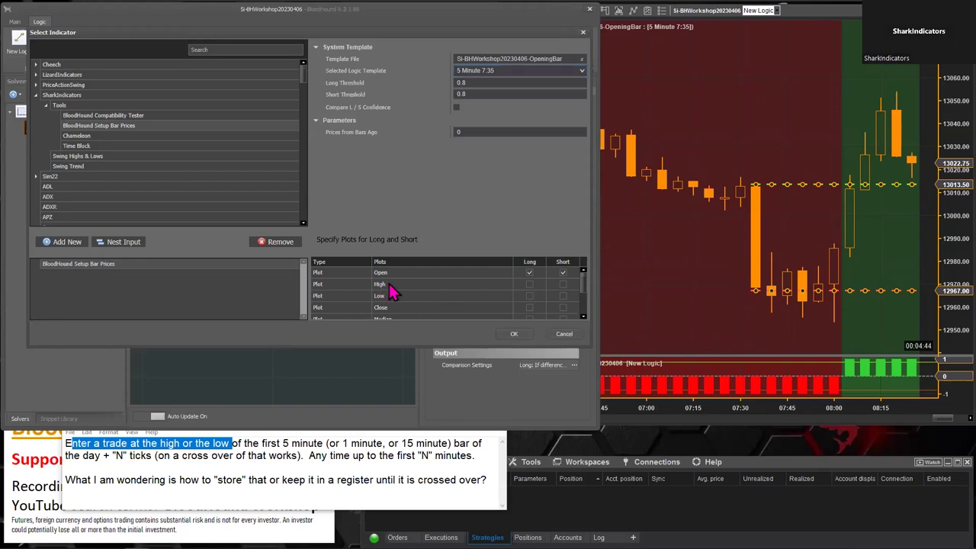
Step: Use the High plot for long and the Low plot for short, accept the indicator, and check the signals on the chart
click(529, 283)
click(513, 337)
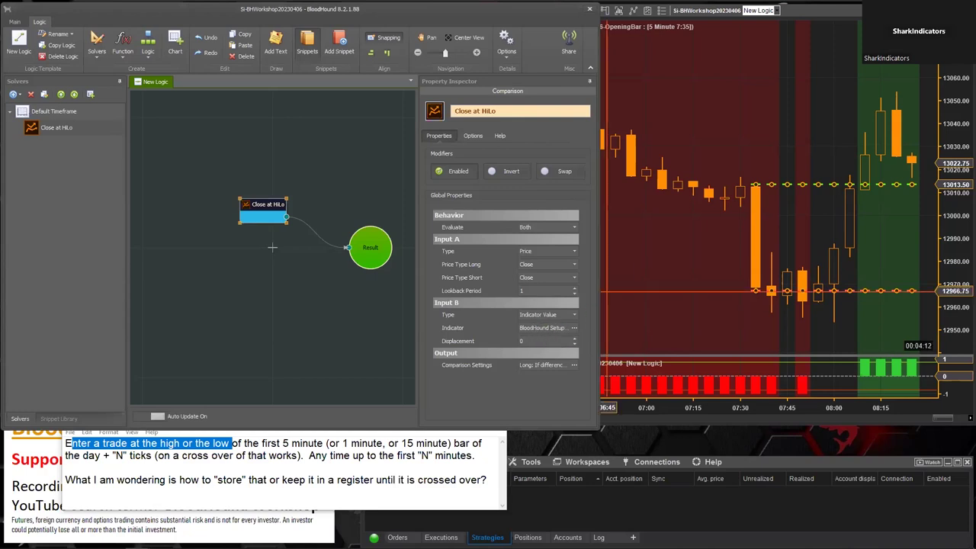
click(672, 239)
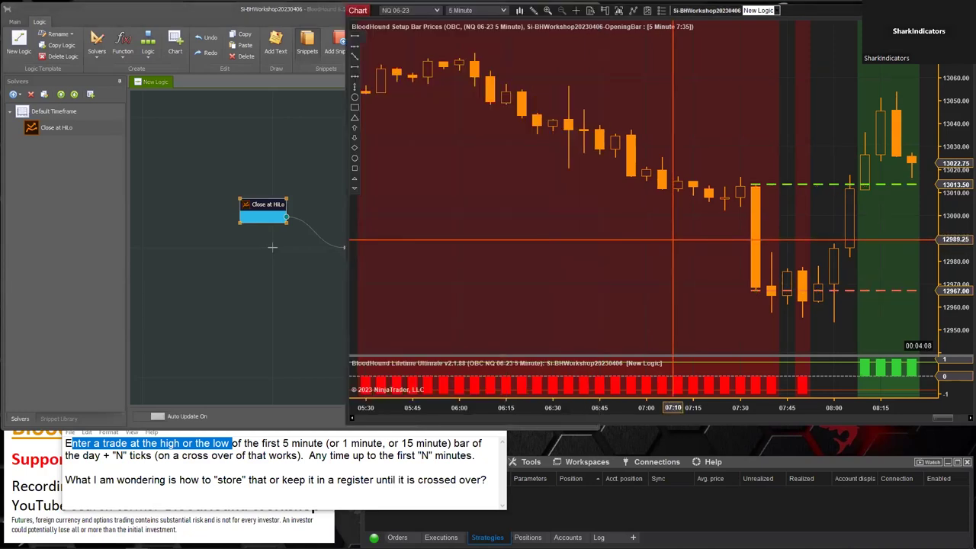
click(262, 211)
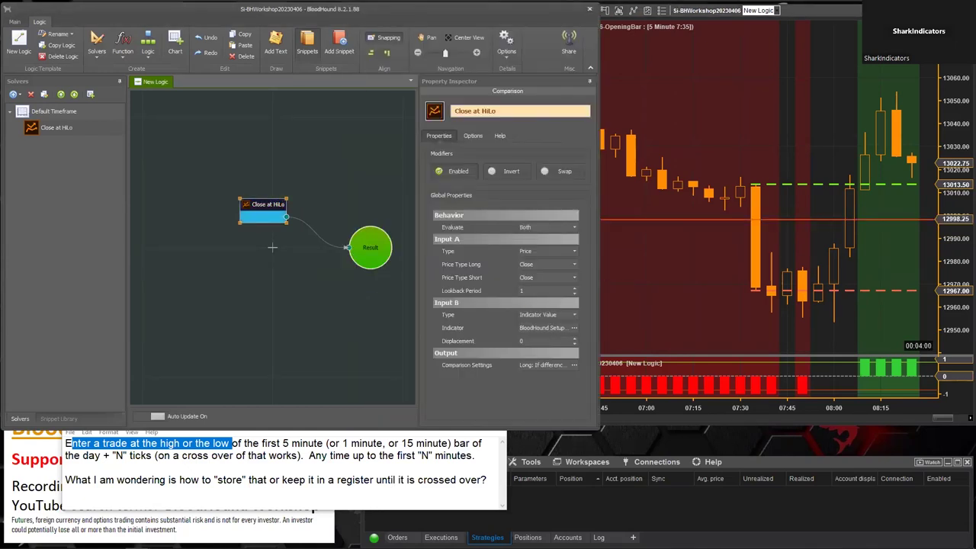
Step: Compress the chart's price scale and draw an upward arrow from the 06:30 bar to the earlier session's red dashed low line
click(747, 236)
drag(951, 87, 944, 210)
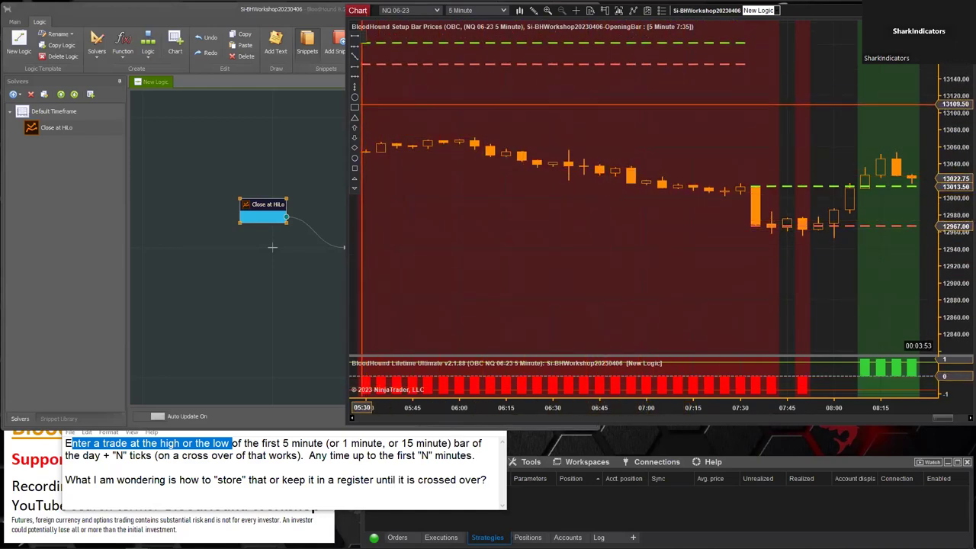
click(356, 86)
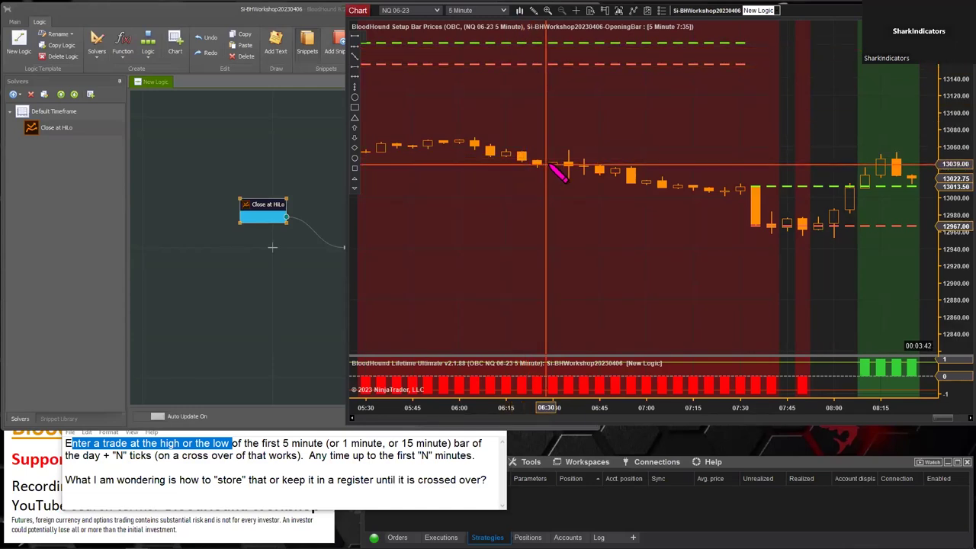
drag(550, 163, 550, 68)
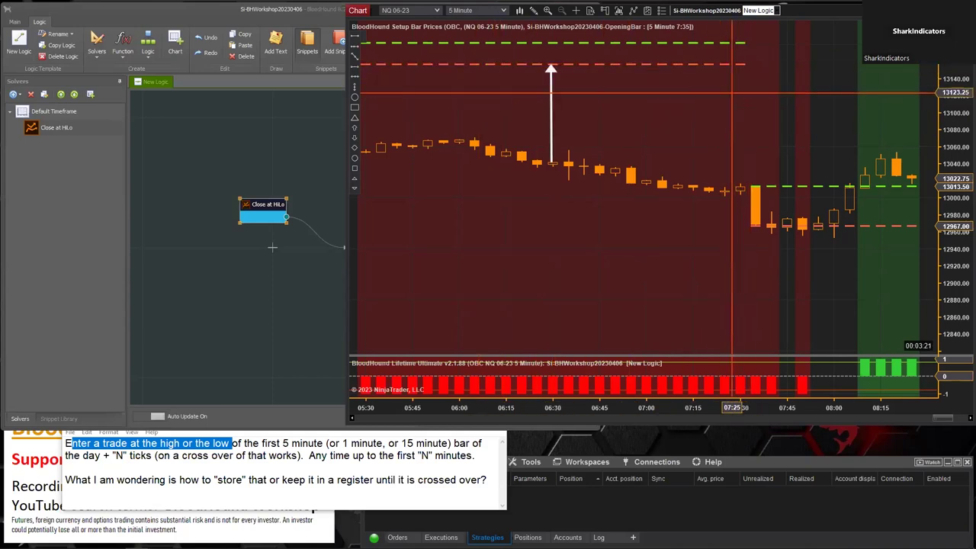
scroll(552, 256, down, 3)
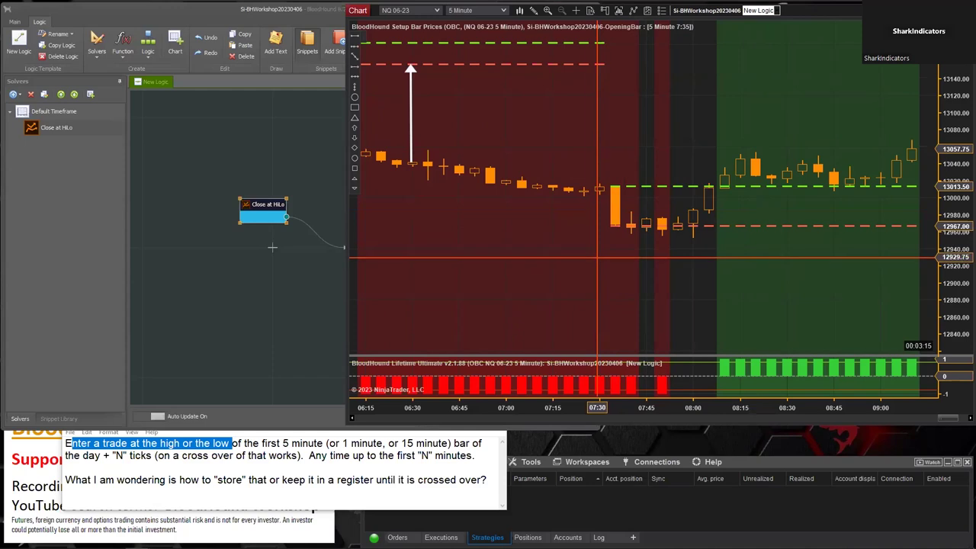
scroll(577, 267, up, 1)
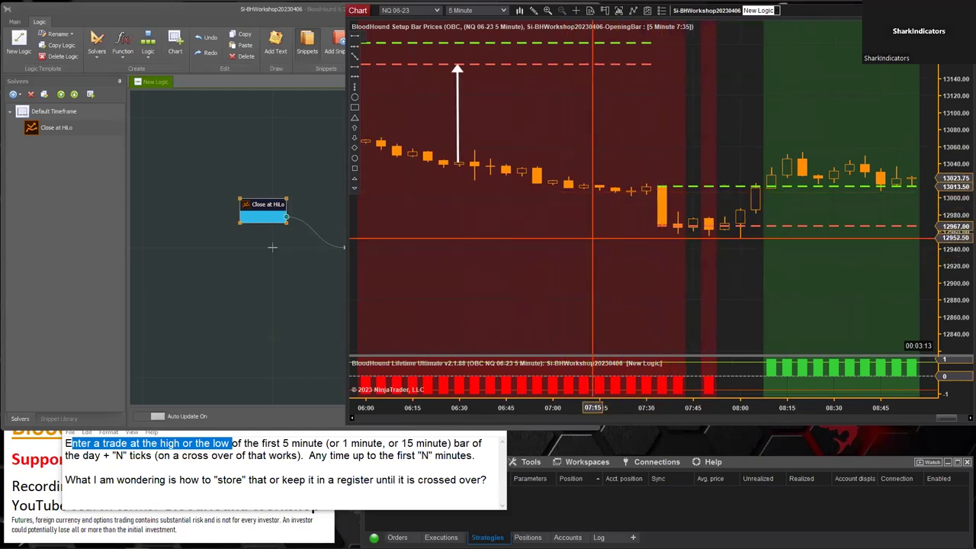
scroll(643, 270, up, 1)
click(263, 212)
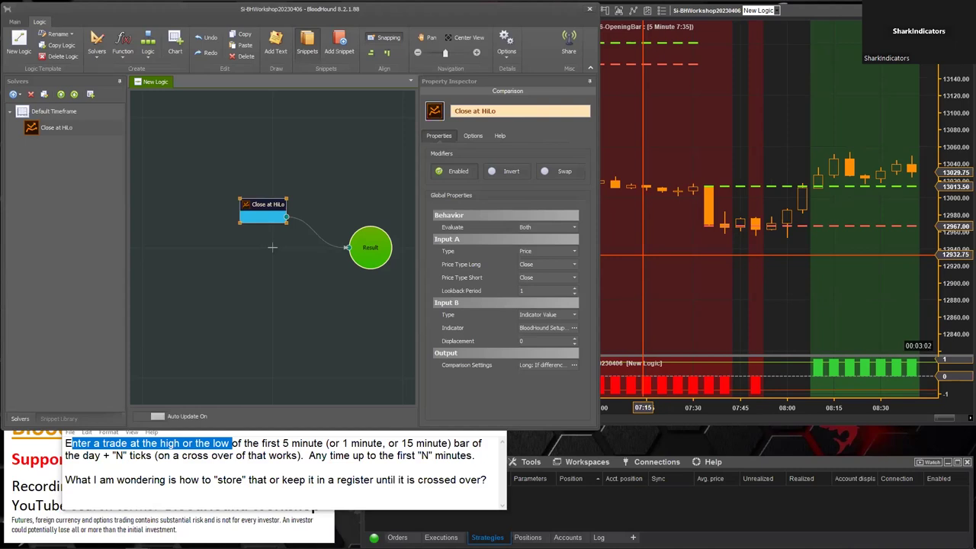
Step: Move the Close at HiLo solver up, add a Threshold solver beneath it, and connect the Threshold to the Result node
drag(262, 213, 224, 169)
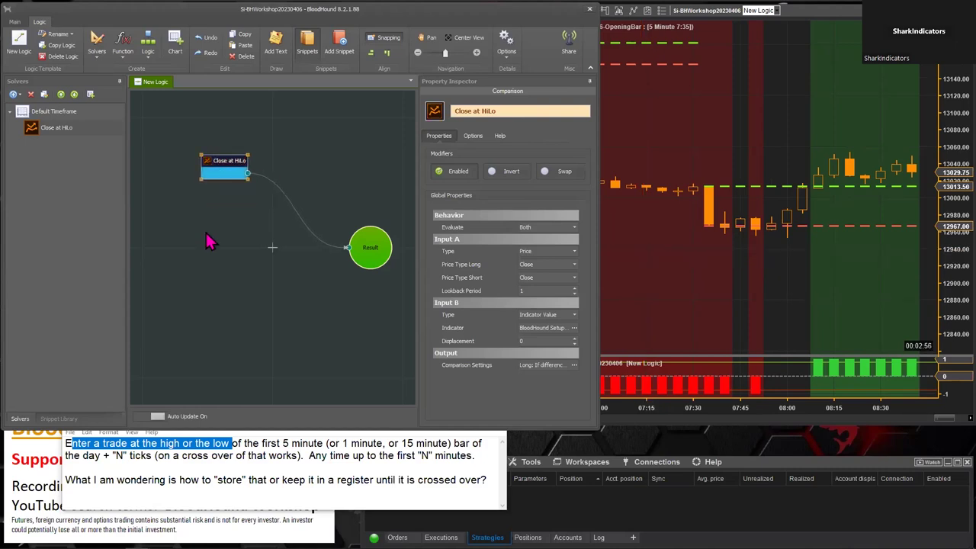
right_click(214, 218)
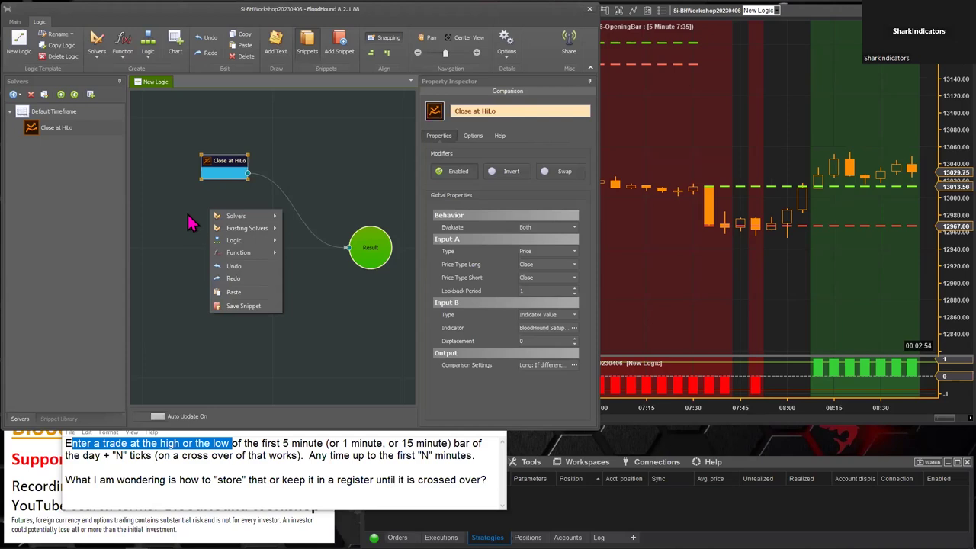
mouse_move(242, 219)
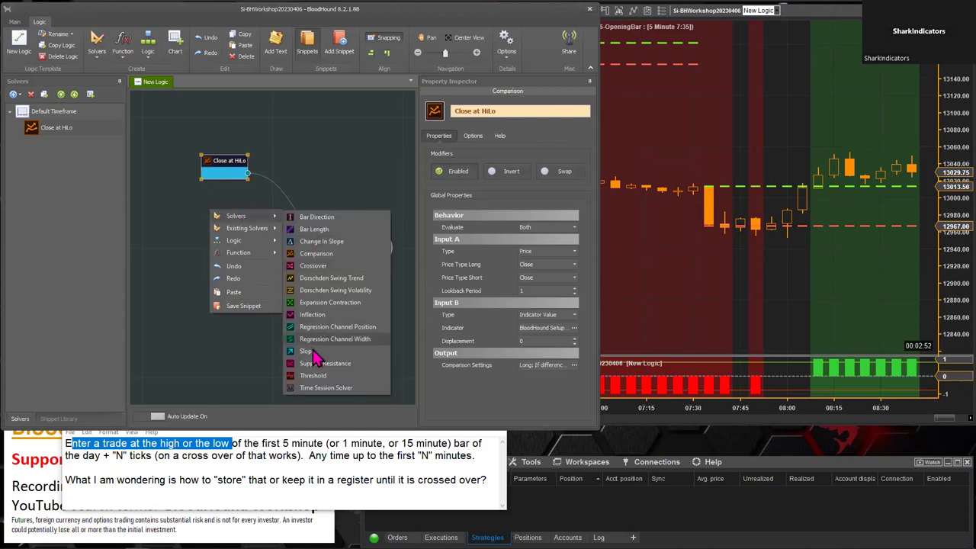
click(312, 377)
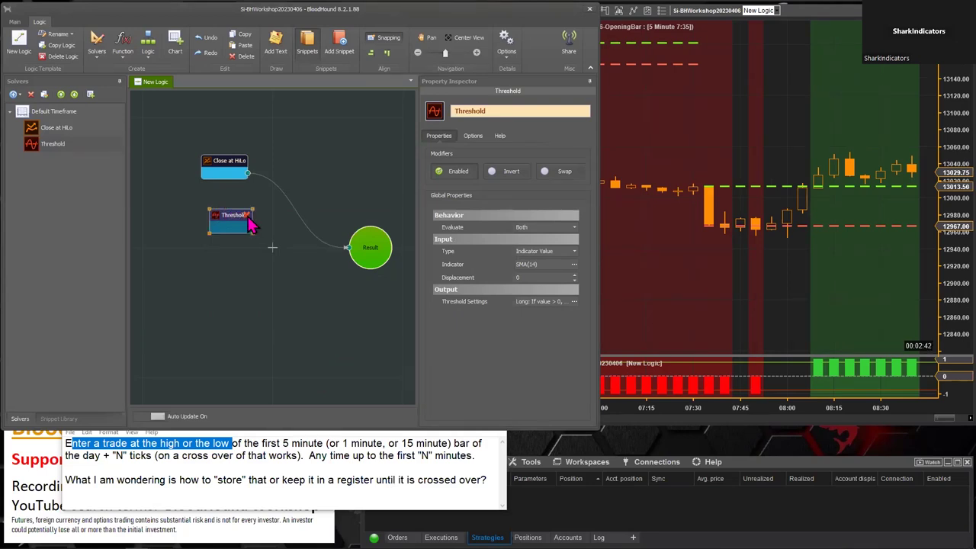
drag(250, 221, 345, 252)
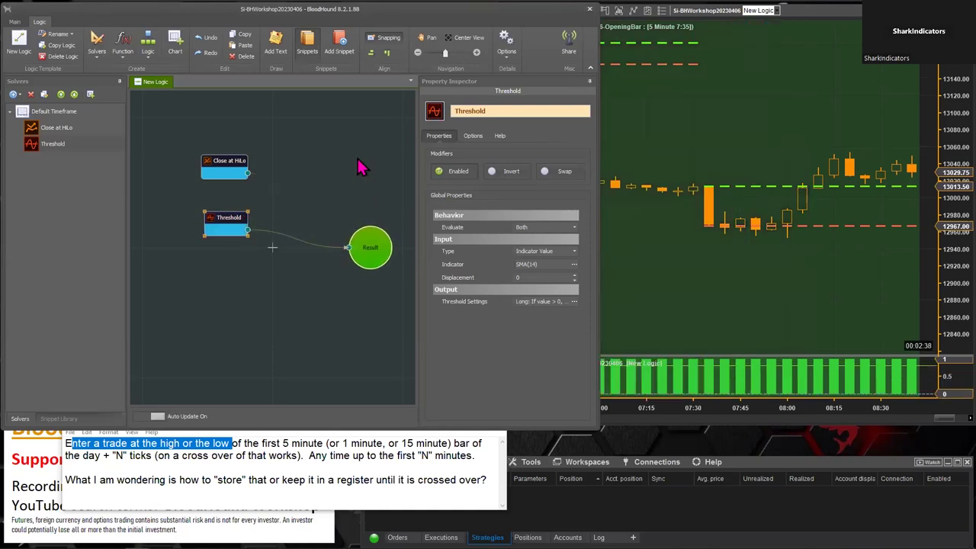
Step: Replace the Threshold solver's SMA indicator with the SharkIndicators Time Block
click(572, 264)
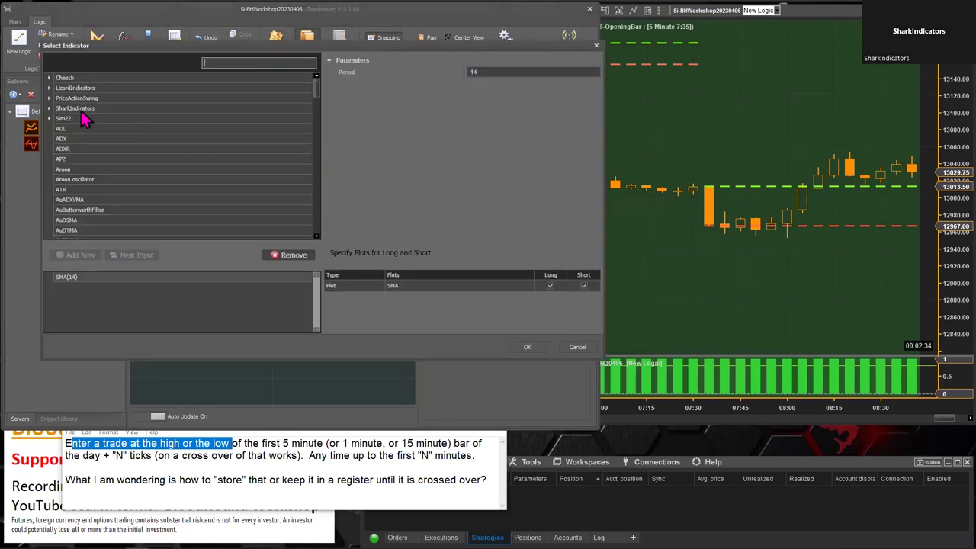
double_click(73, 108)
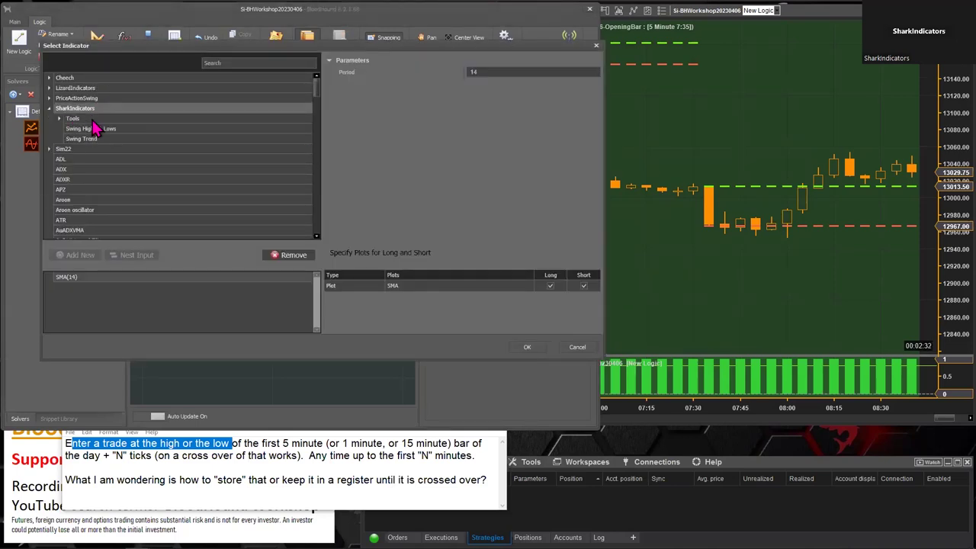
double_click(74, 119)
click(90, 159)
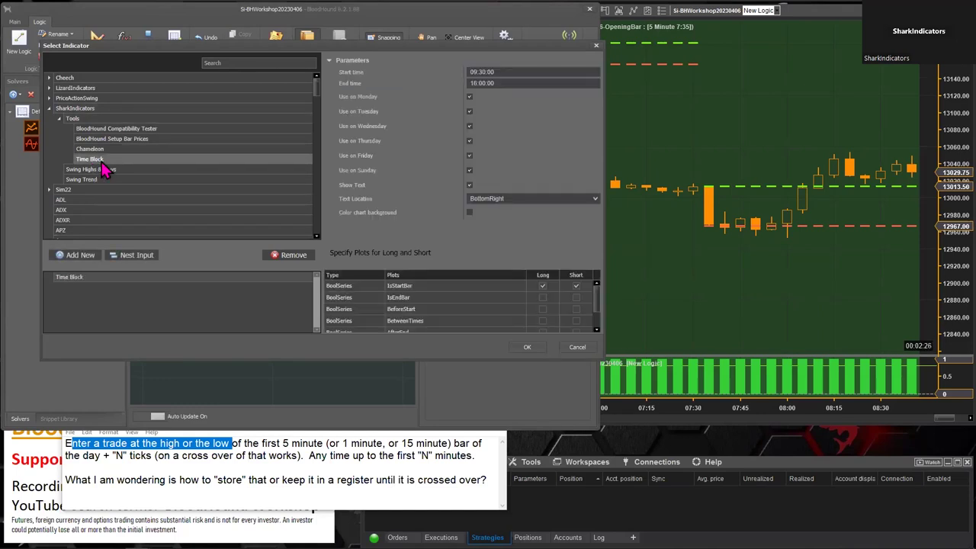
Step: Set the Time Block's start time to 07:35:00 and its end time to 14:00:00
click(473, 72)
text(05:3)
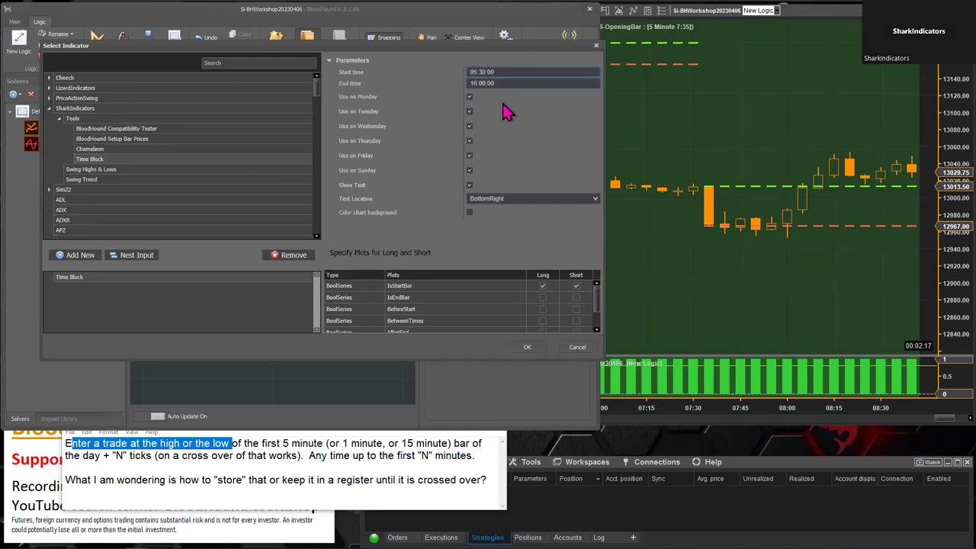
text(5)
click(473, 82)
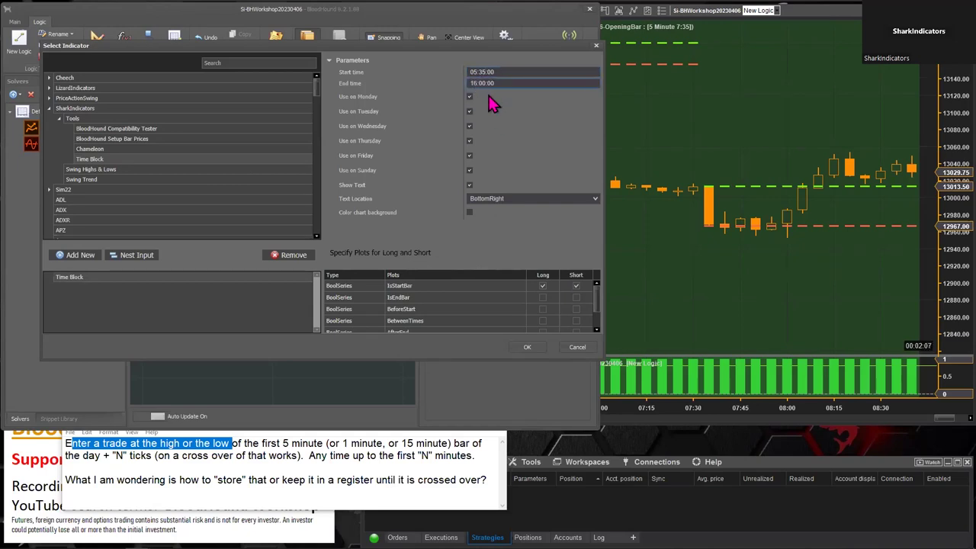
key(Delete)
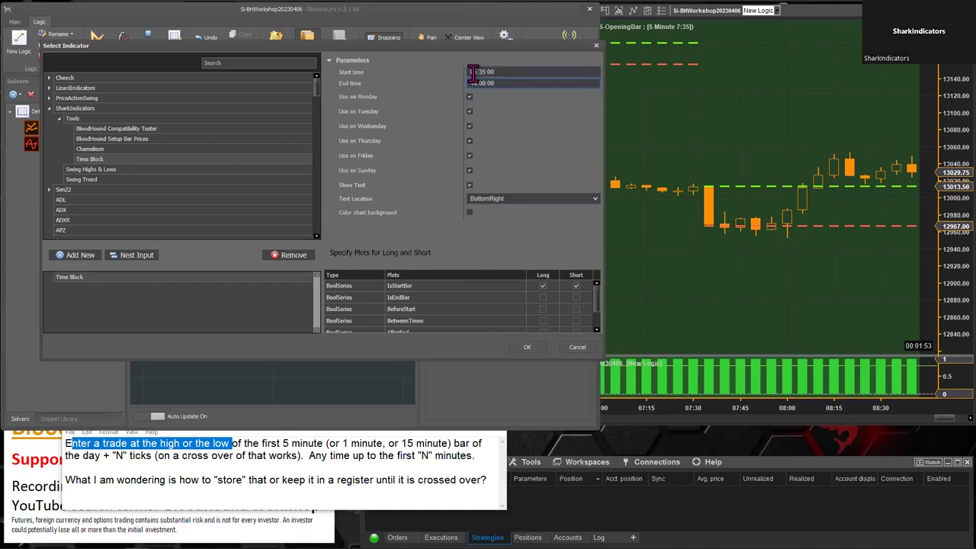
click(473, 71)
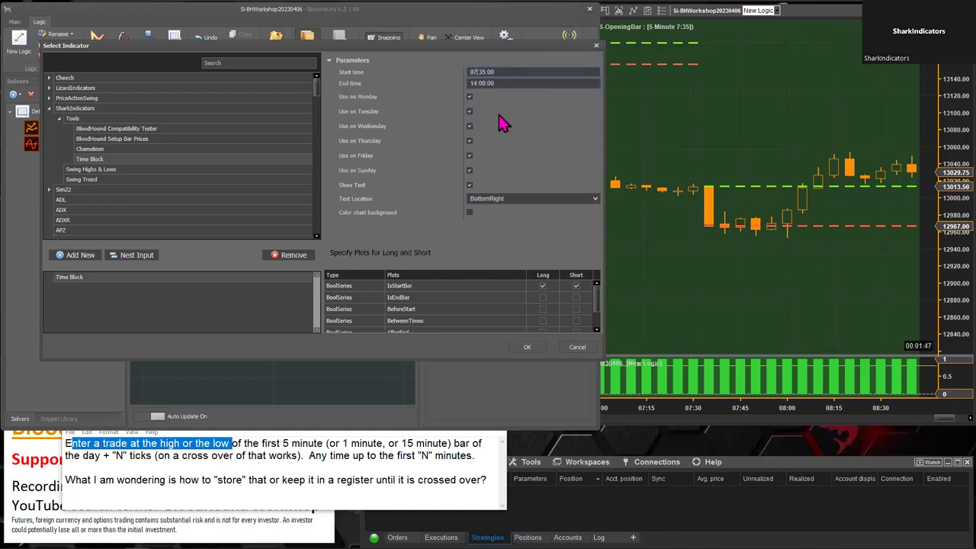
Step: Use the BetweenTimes plot for long and short, set the end time to 08:00:00, and accept the Time Block indicator
mouse_move(479, 6)
click(542, 320)
click(575, 320)
click(493, 82)
click(472, 83)
double_click(472, 83)
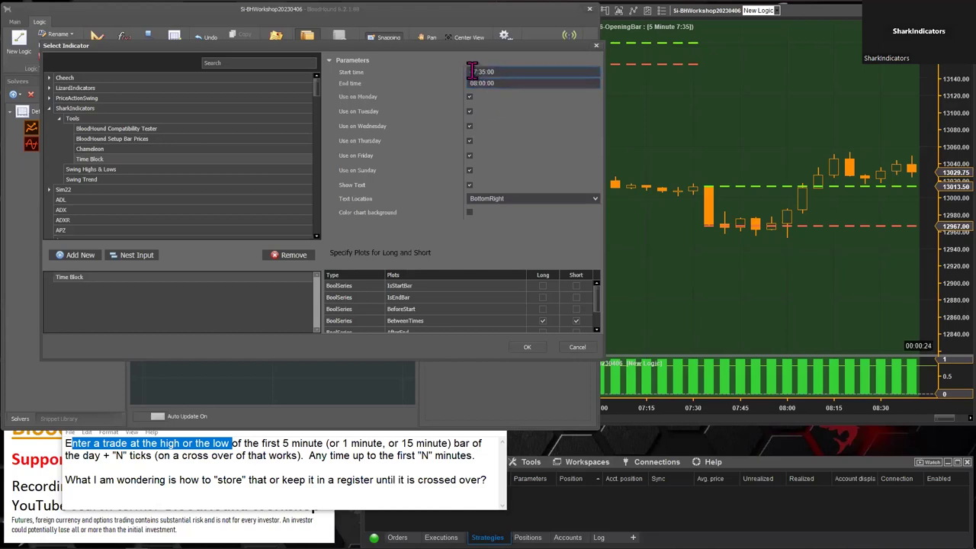
click(480, 83)
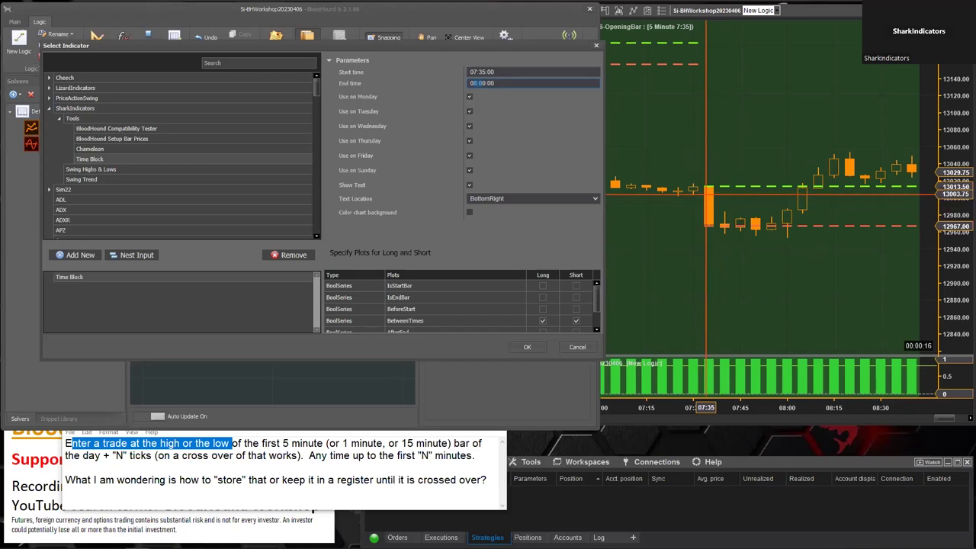
click(526, 348)
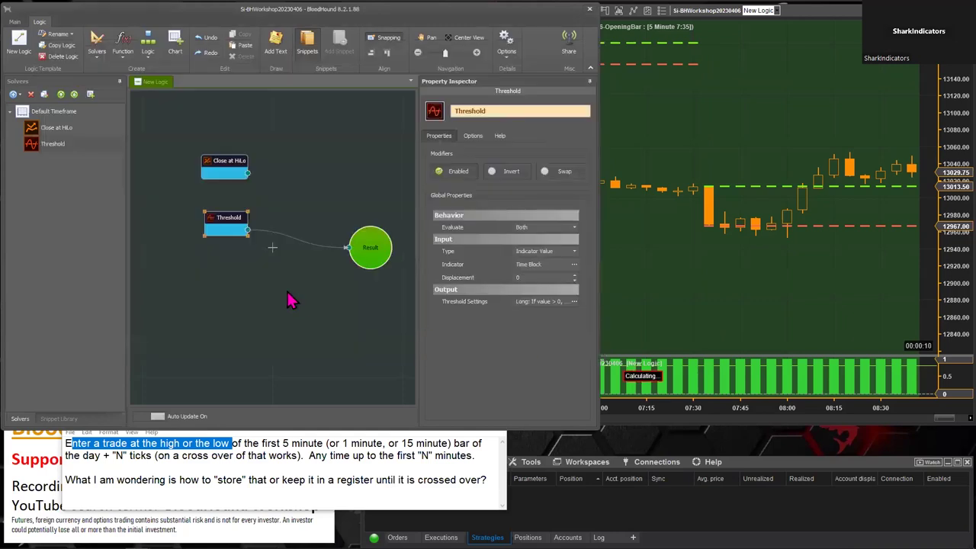
click(787, 221)
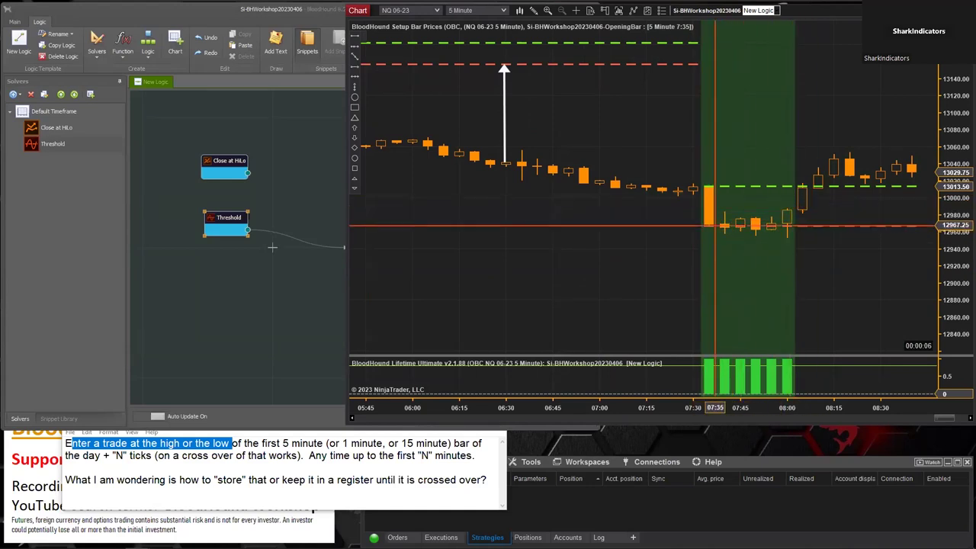
Step: Reopen the Threshold solver's Time Block parameters and review its start and end times against the opening bar on the chart
click(226, 219)
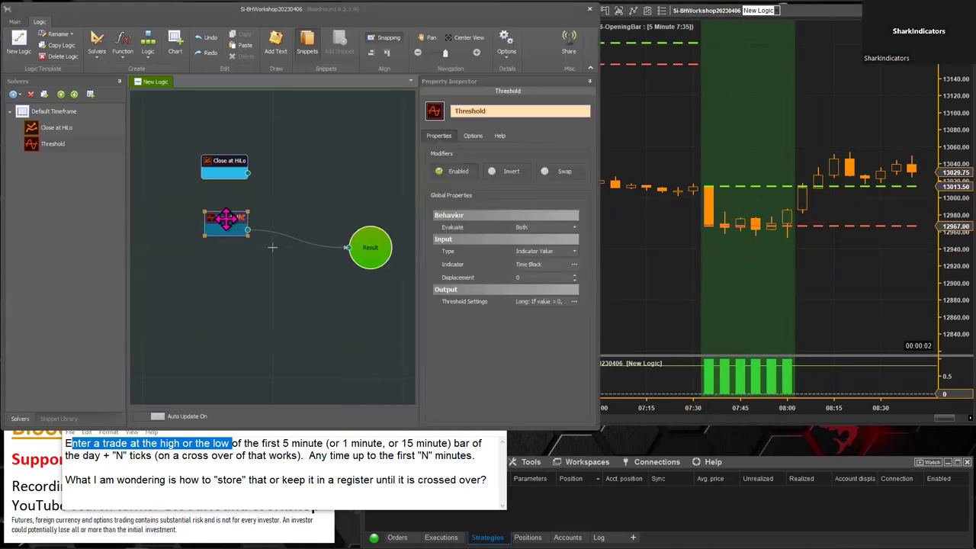
click(574, 264)
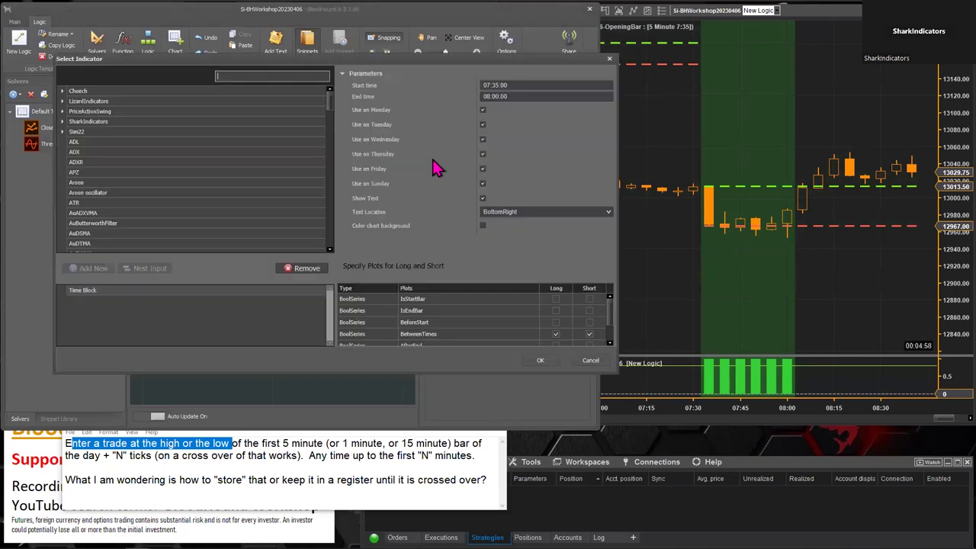
click(514, 87)
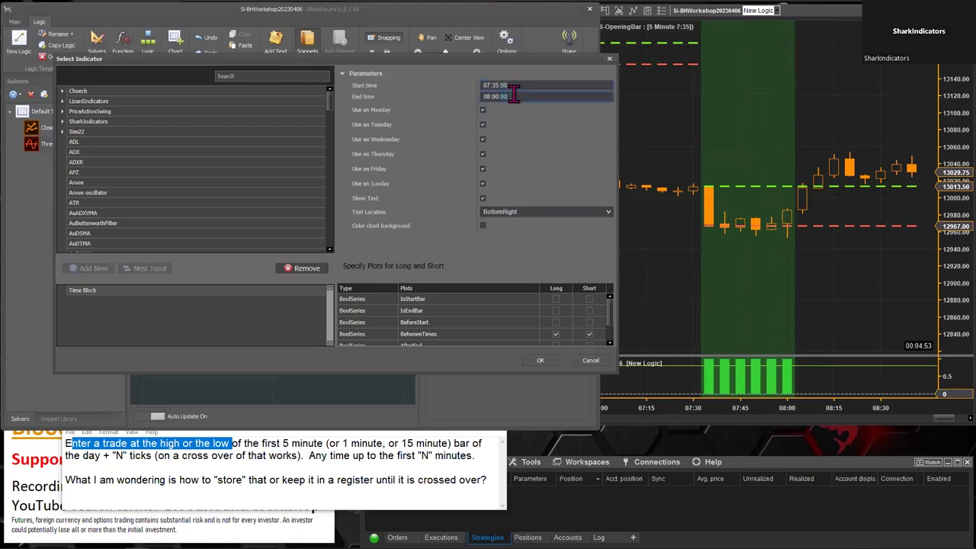
click(515, 95)
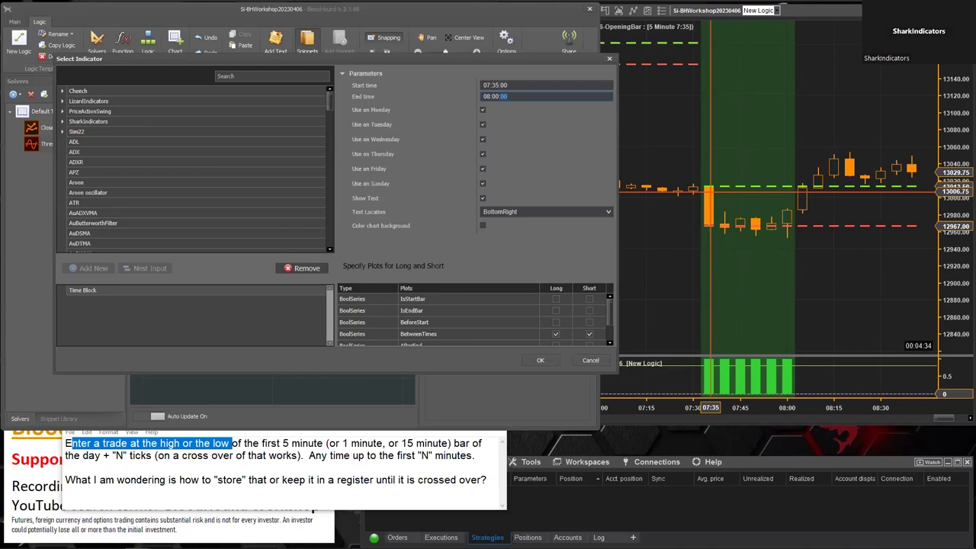
click(494, 96)
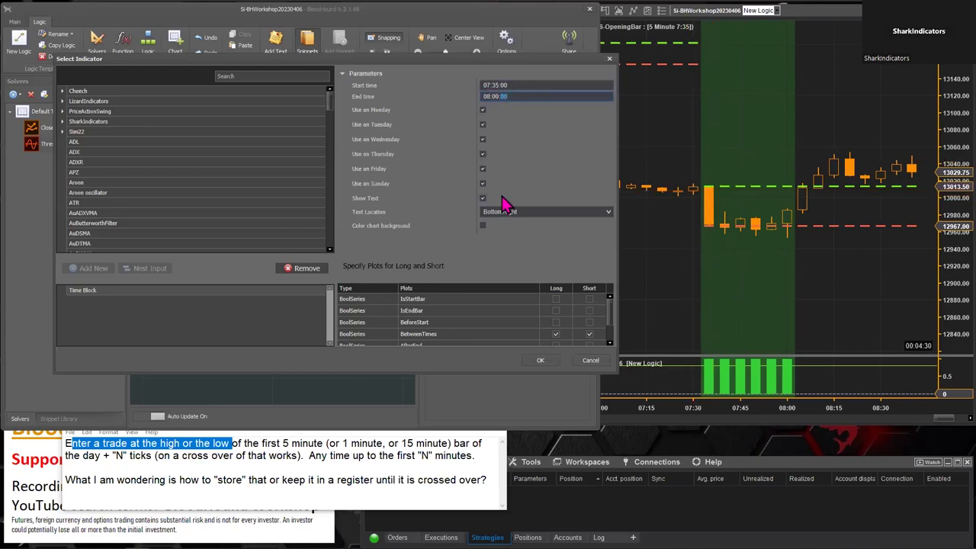
click(535, 361)
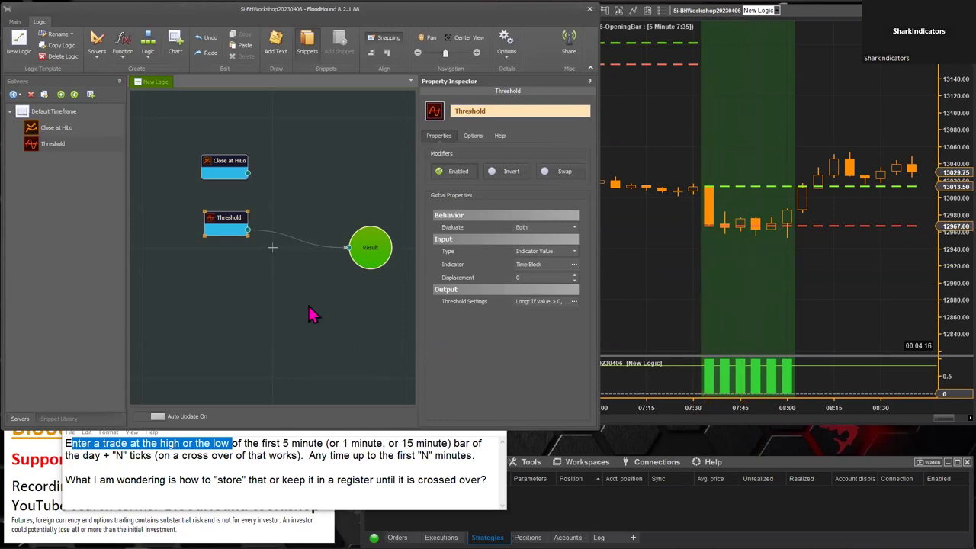
Step: Set the Threshold rules so both the long and short outputs require the Time Block to equal 1, and accept them
click(221, 220)
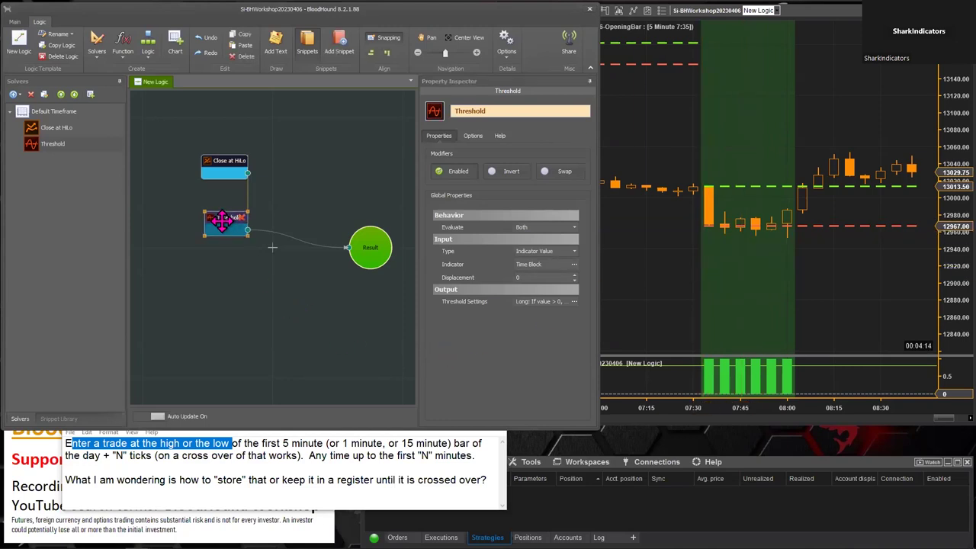
click(574, 301)
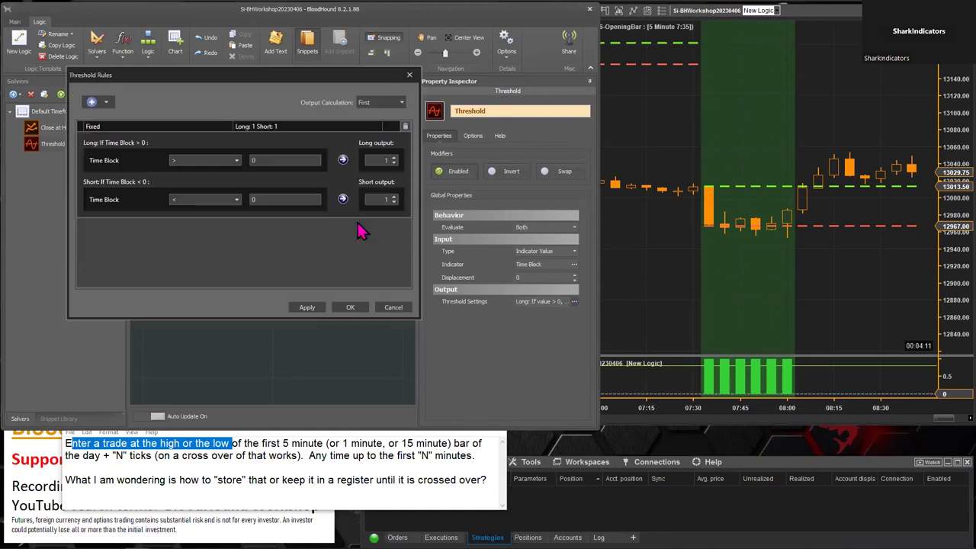
click(236, 161)
click(229, 174)
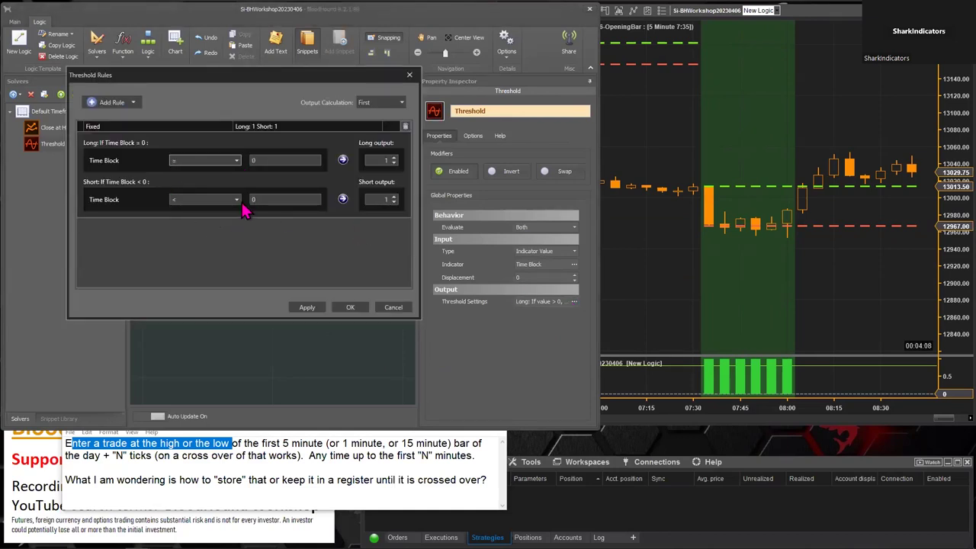
click(238, 202)
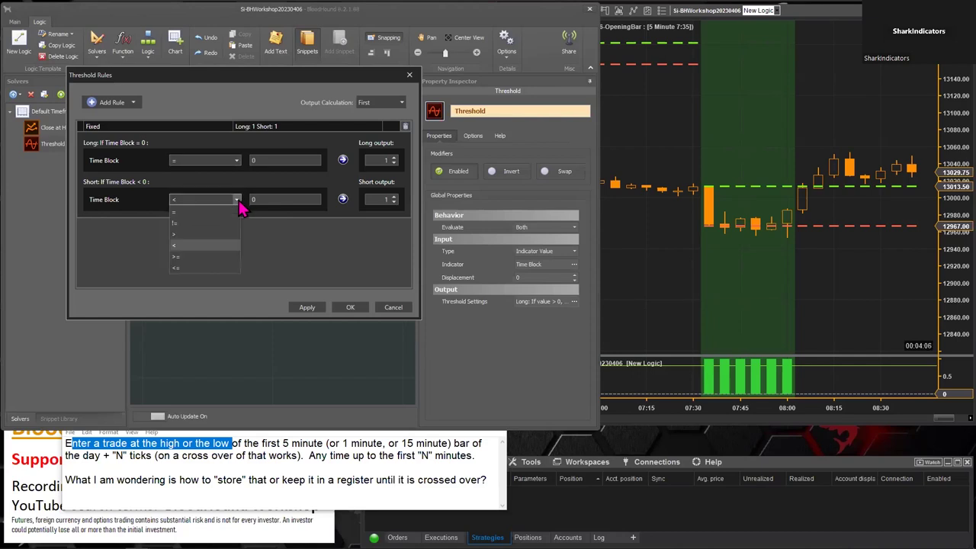
click(196, 213)
double_click(267, 160)
text(1)
click(277, 199)
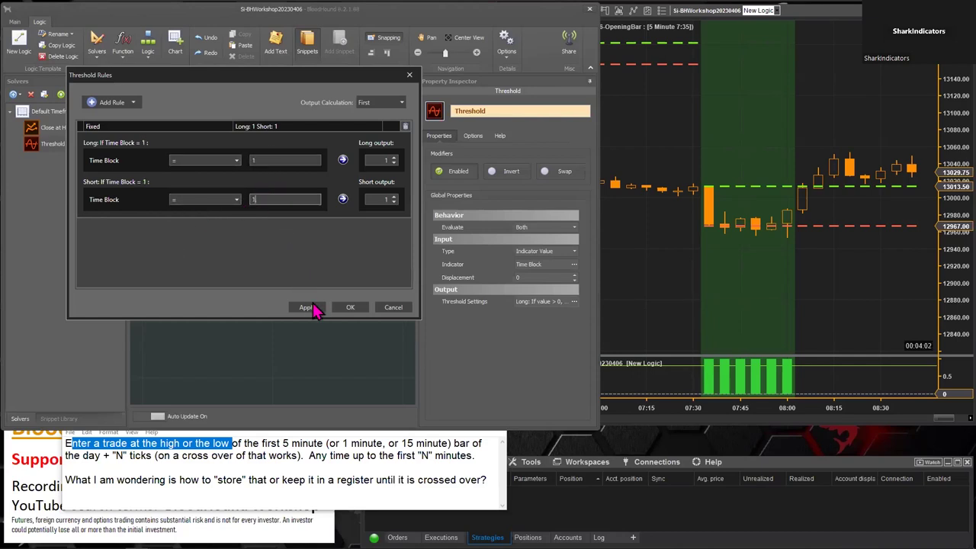
click(344, 307)
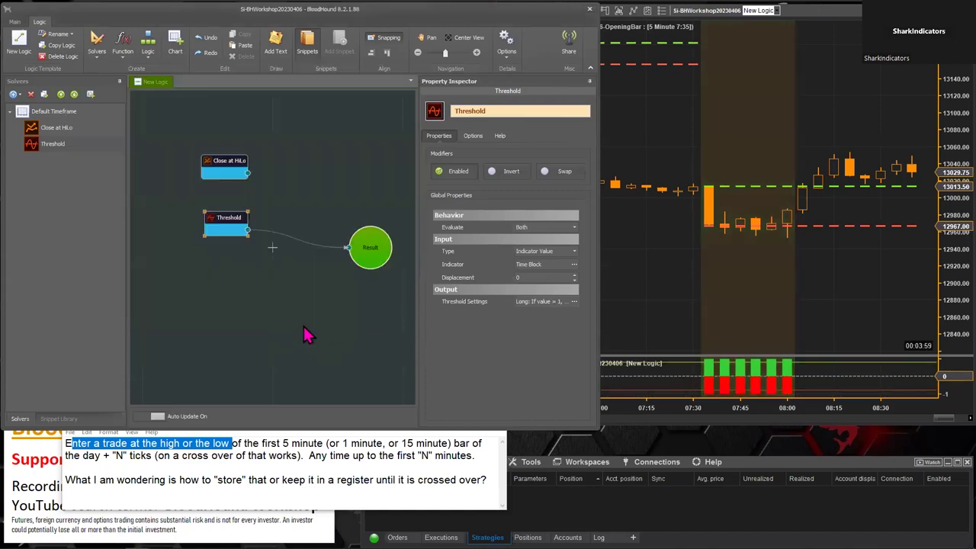
click(241, 234)
mouse_move(241, 233)
mouse_down()
mouse_move(221, 221)
mouse_move(243, 241)
mouse_up()
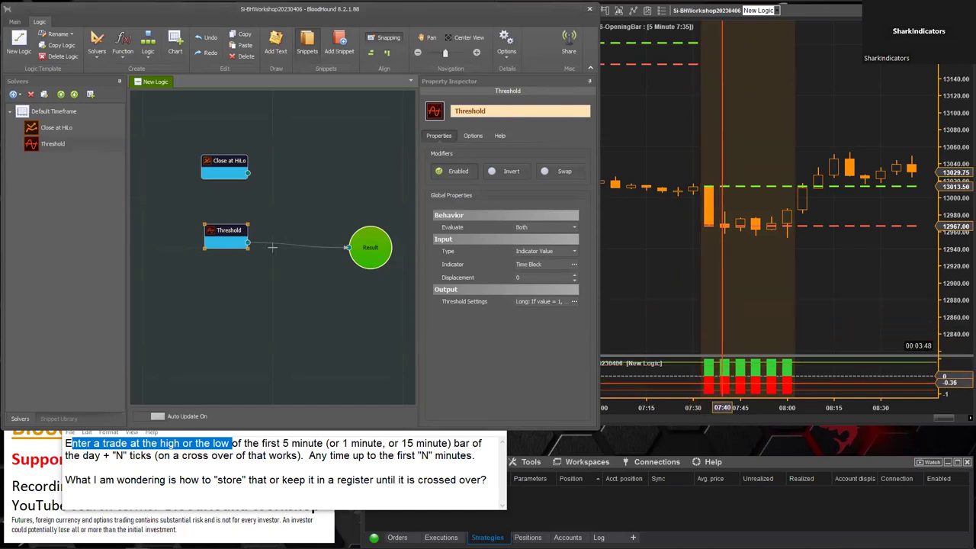
mouse_move(216, 234)
mouse_down()
mouse_move(213, 221)
mouse_move(232, 223)
mouse_up()
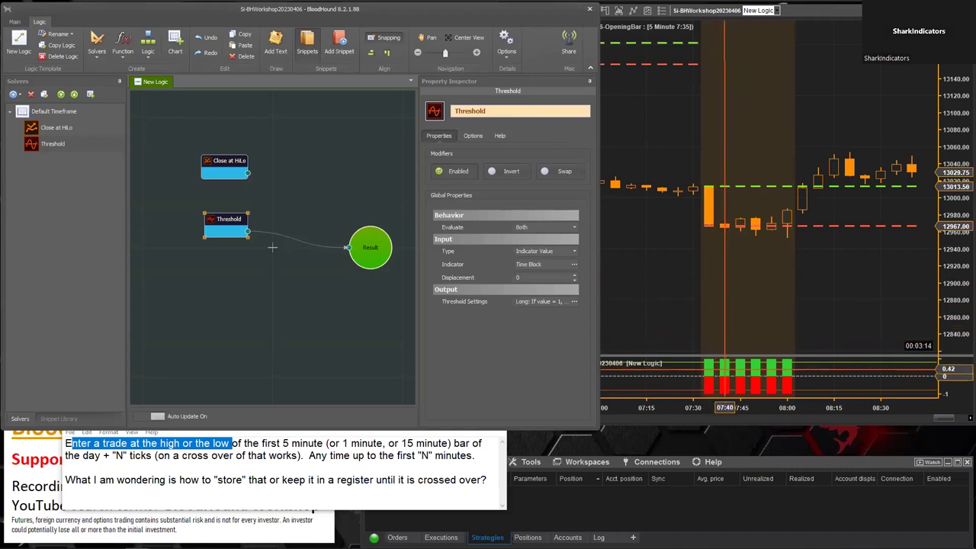
drag(217, 219, 223, 218)
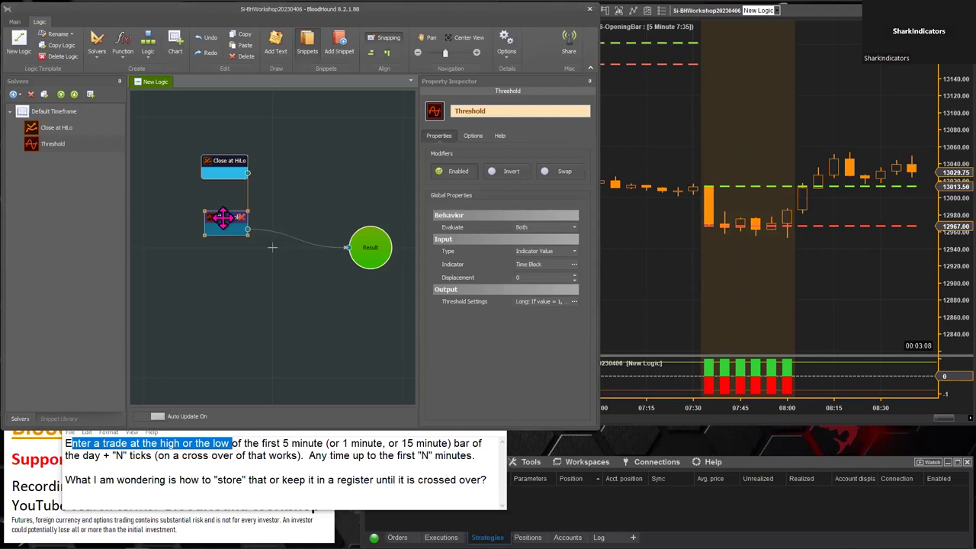
Step: Lower both solvers, add an And node, and route Close at HiLo and Threshold through it to the Result node
drag(223, 218, 223, 253)
drag(221, 160, 222, 205)
right_click(291, 216)
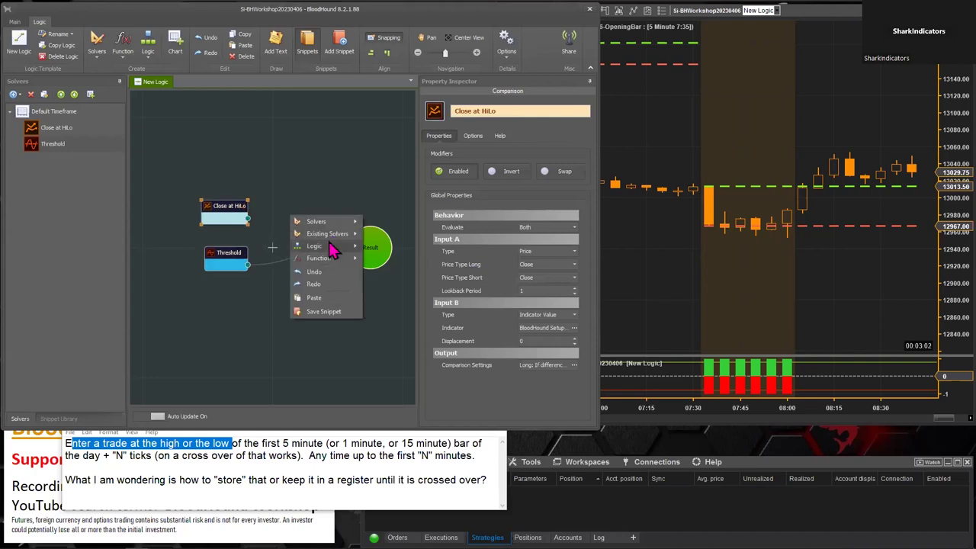
click(291, 223)
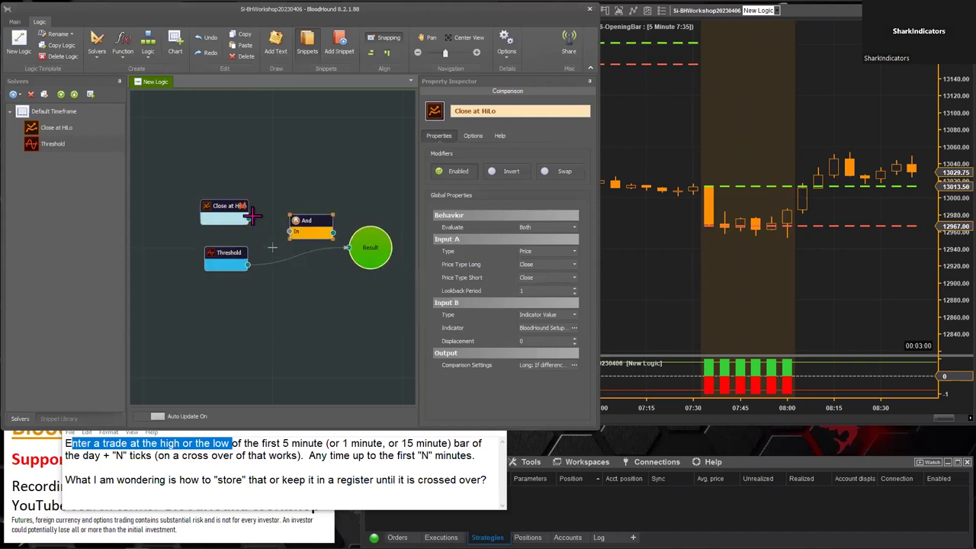
drag(249, 267, 278, 220)
drag(314, 279, 199, 197)
drag(274, 221, 292, 222)
click(302, 326)
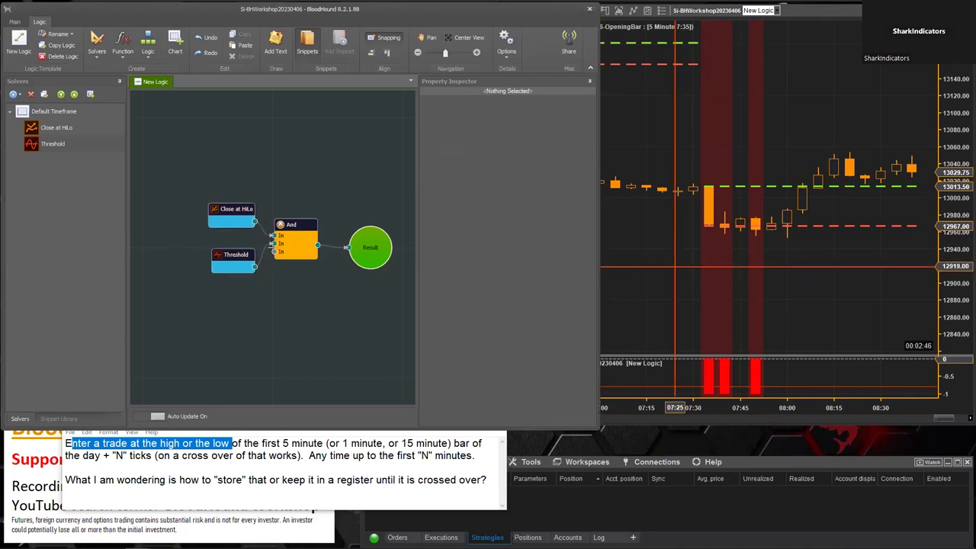
Step: Delete the white upward arrow from the chart
click(674, 196)
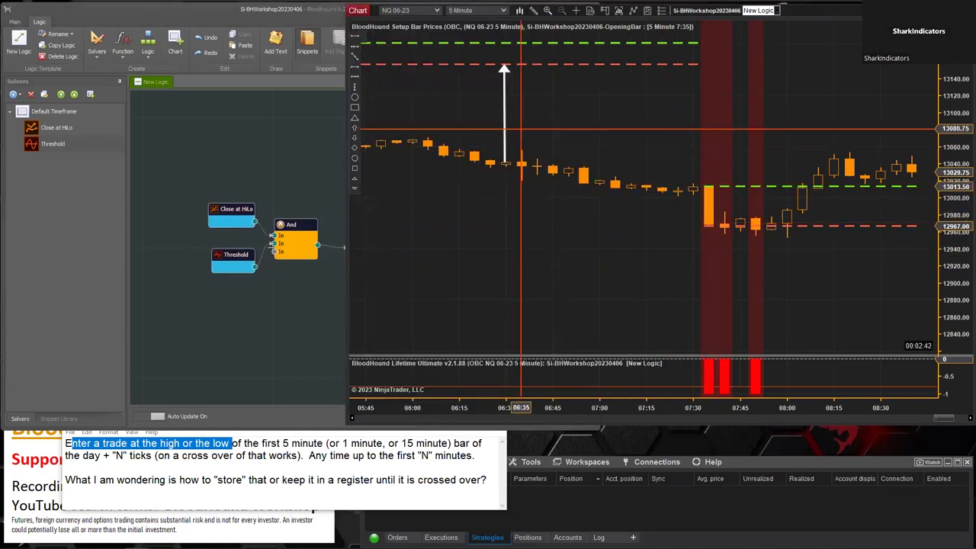
click(504, 116)
key(Delete)
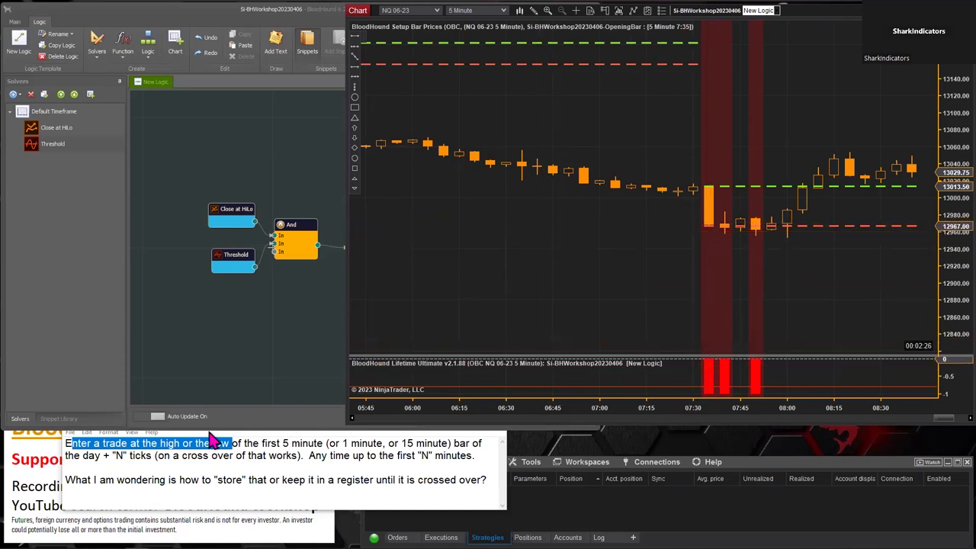
Step: Highlight the '+ "N" ticks' requirement in the Notepad question
click(156, 444)
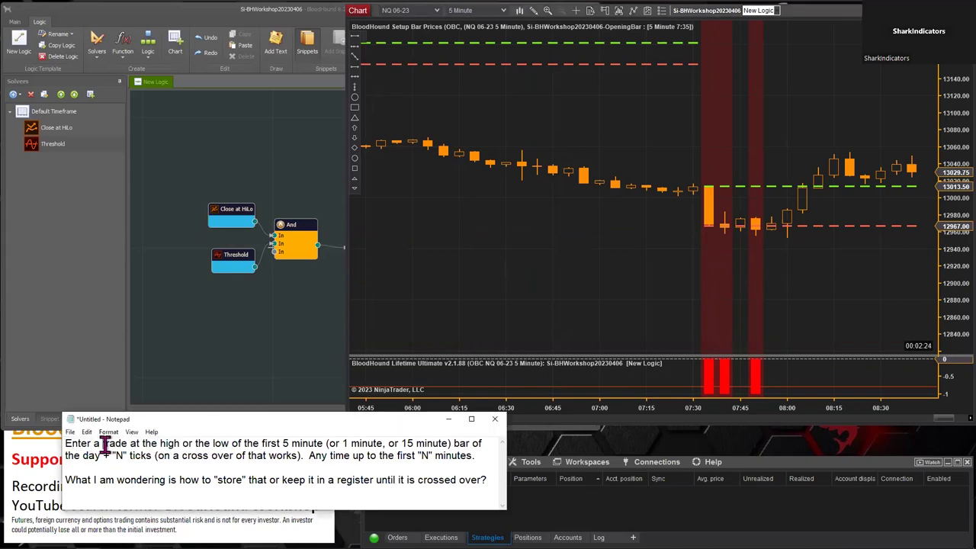
drag(103, 444, 247, 443)
drag(100, 455, 154, 456)
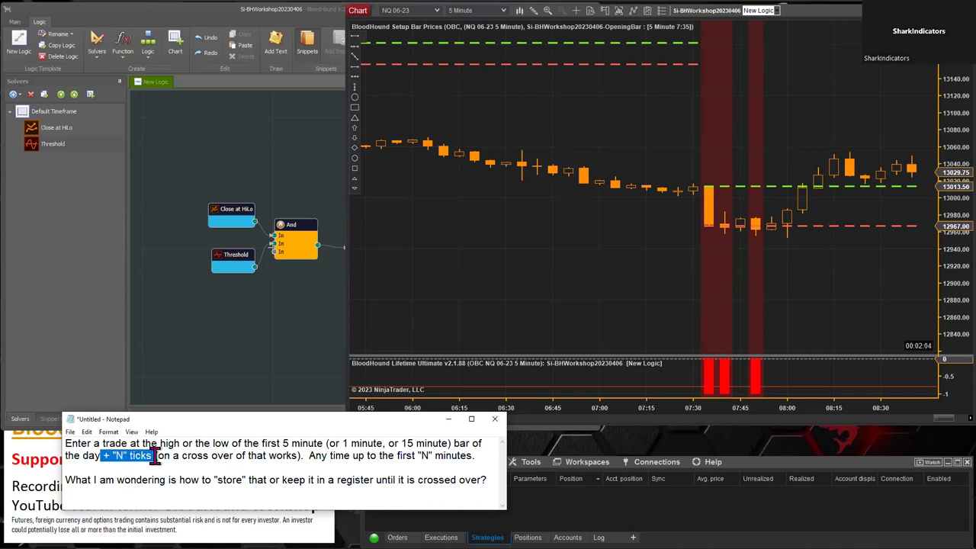
drag(155, 456, 156, 456)
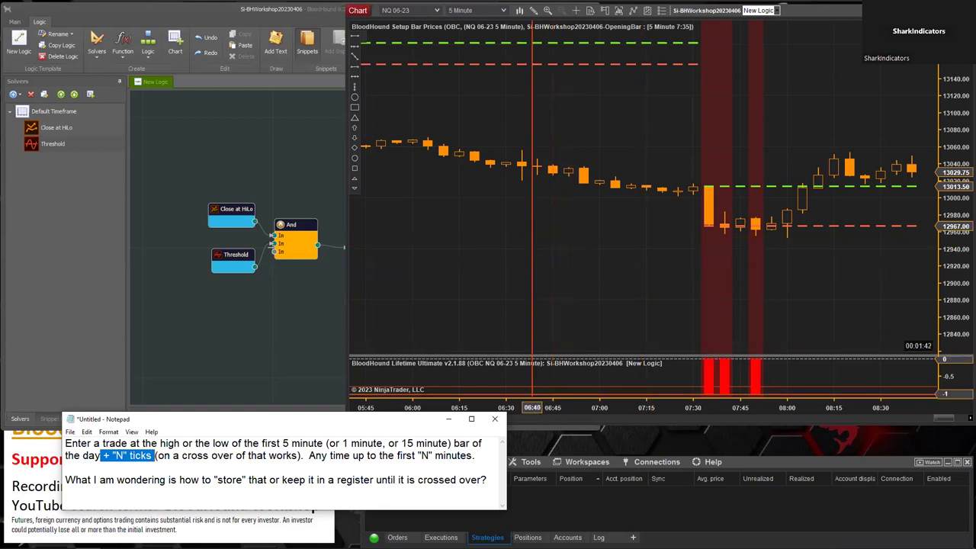
Step: Close BloodHound and examine the short signals between 07:40 and 08:00 in an earlier session on the chart
click(277, 320)
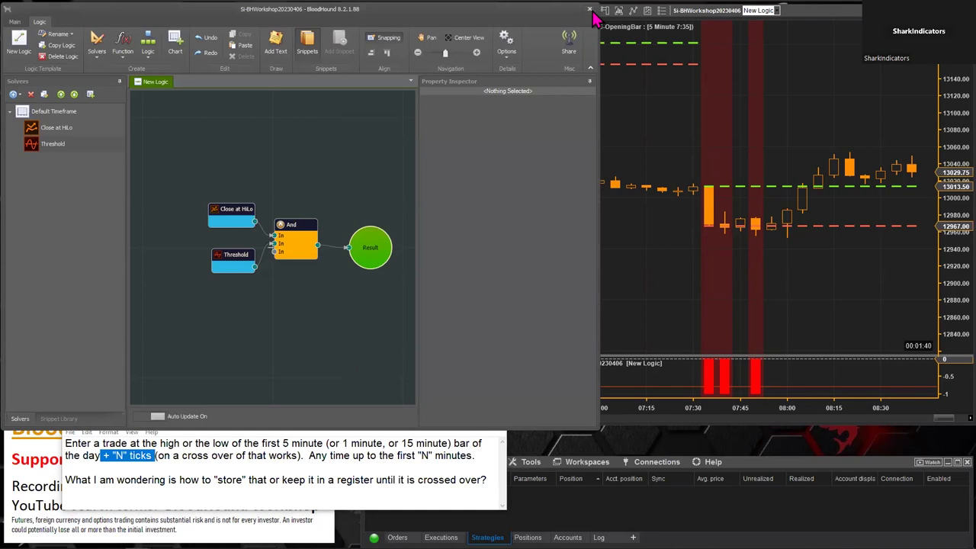
click(591, 10)
drag(633, 412, 838, 411)
scroll(734, 282, up, 10)
drag(771, 408, 560, 408)
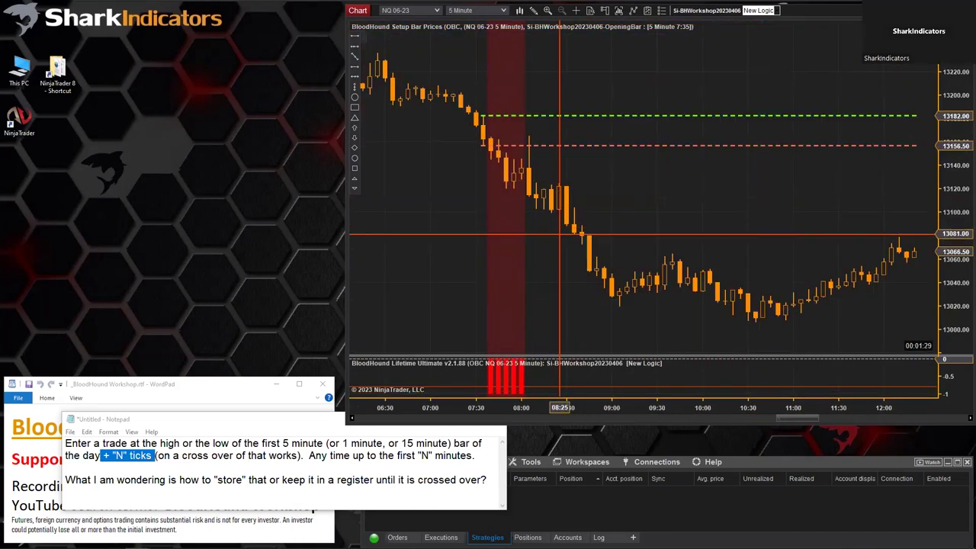
scroll(734, 279, up, 5)
scroll(572, 379, down, 1)
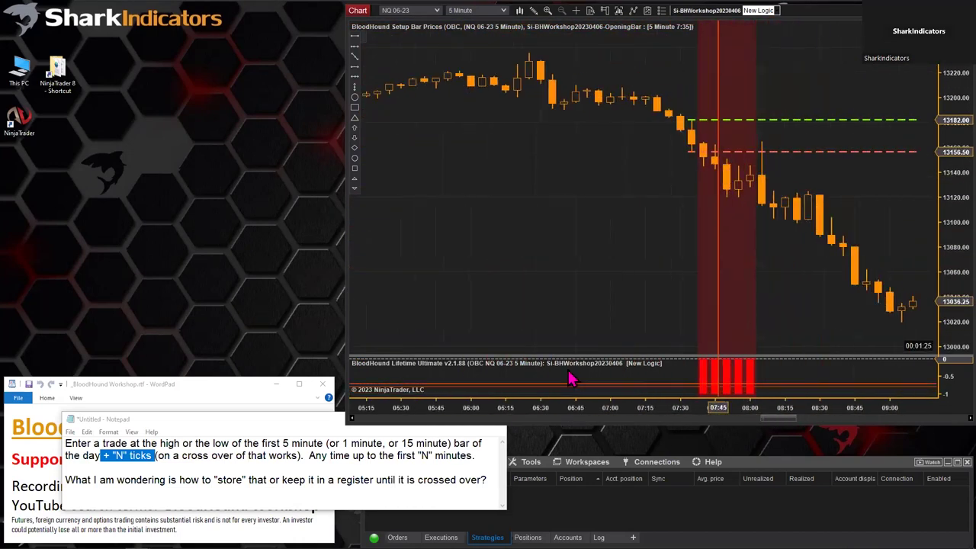
scroll(455, 220, up, 3)
scroll(573, 157, up, 3)
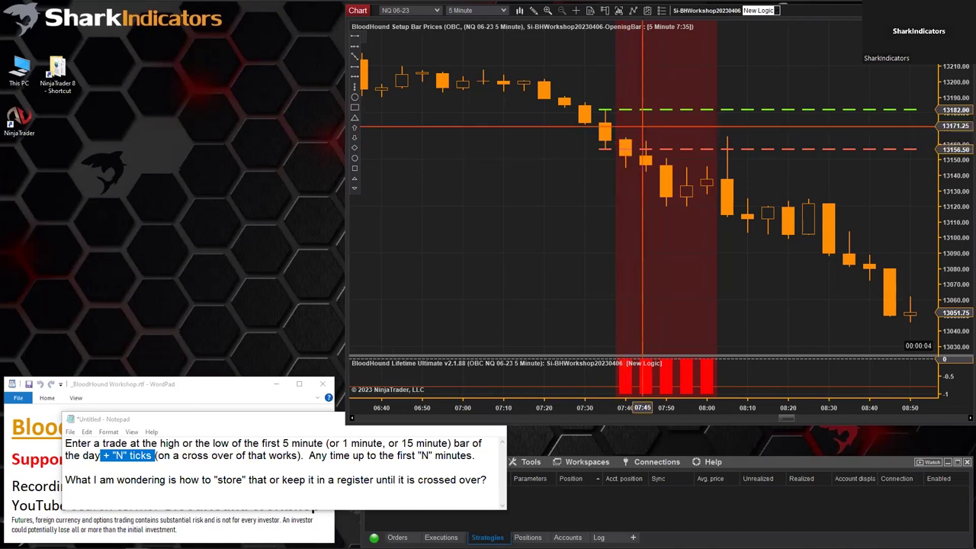
Step: Reopen BloodHound and rename the Close HiLo comparison solver to 'Close 1.5Pt near HiLo'
drag(573, 204, 662, 207)
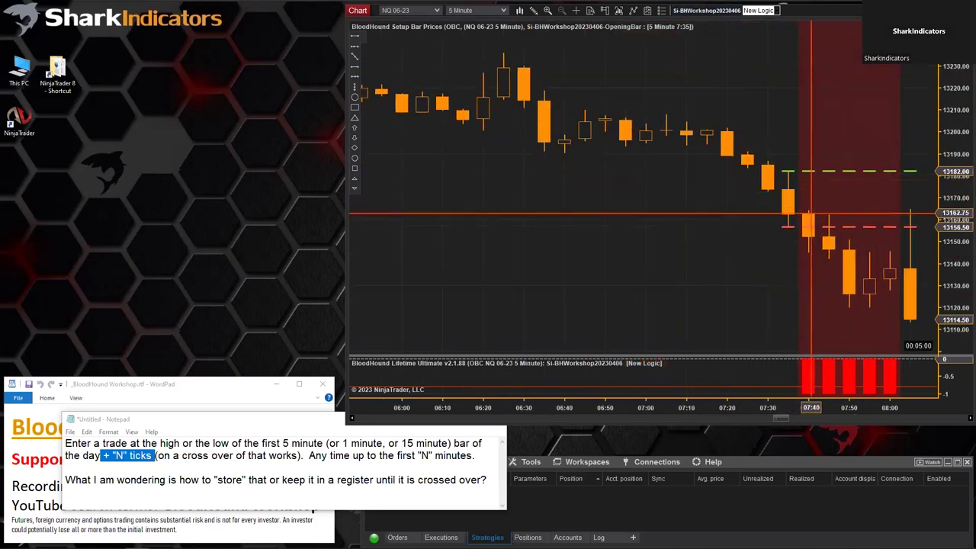
click(705, 11)
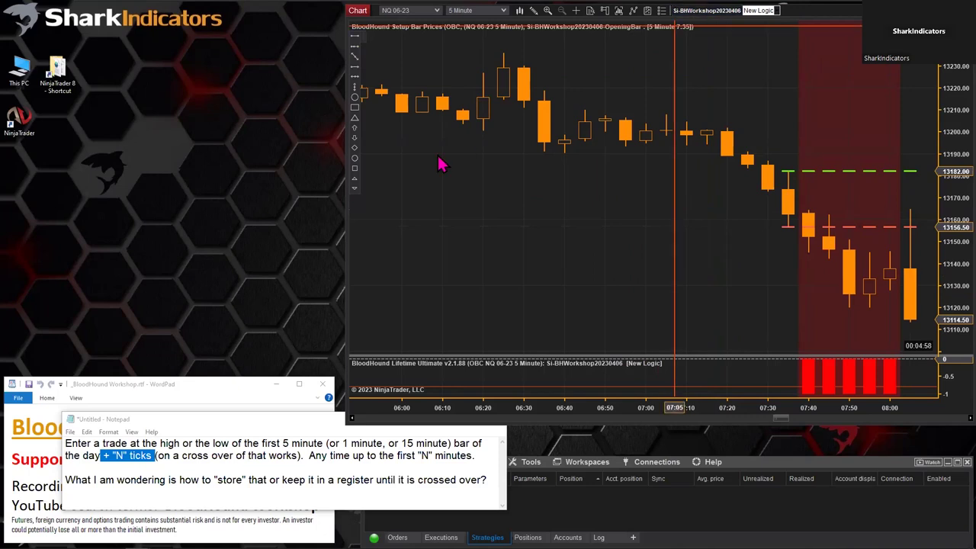
drag(231, 215, 222, 203)
click(474, 110)
key(Delete)
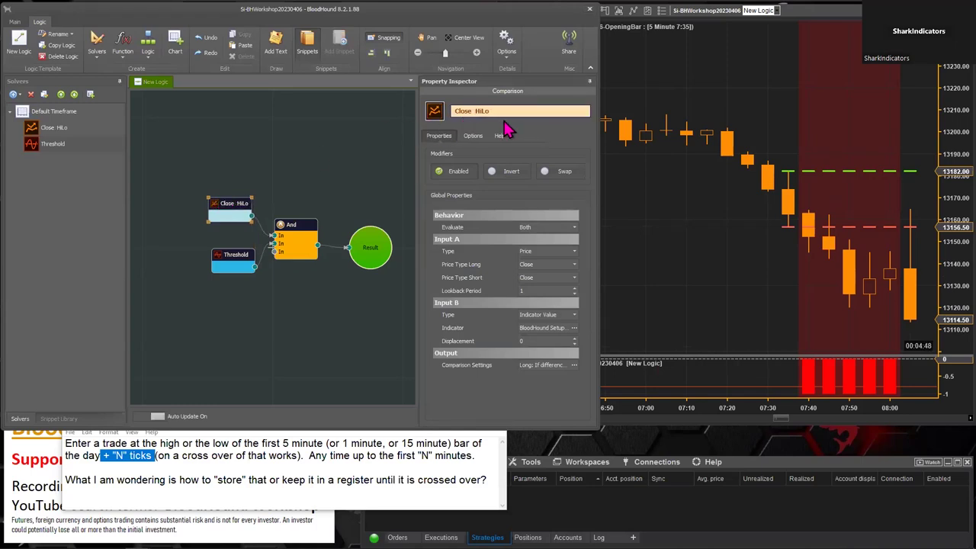
text(1.5Pt)
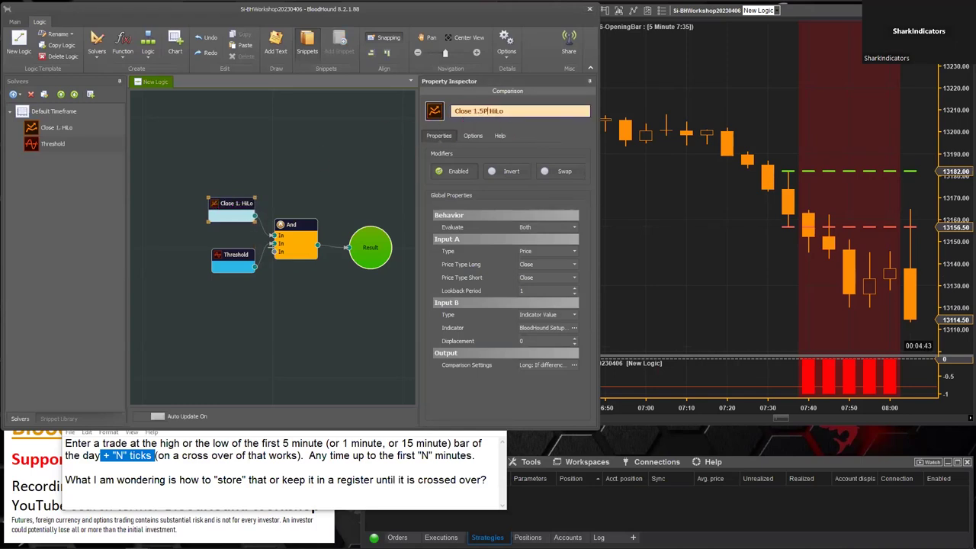
text( near)
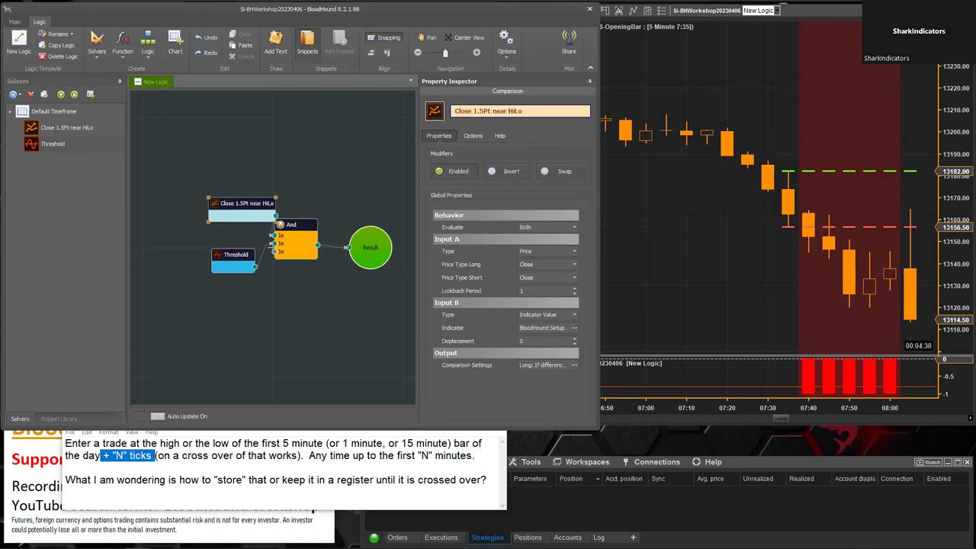
Step: Insert 'SetupBar' before HiLo so the comparison solver is named 'Close 1.5Pt near SetupBar HiLo'
drag(456, 112, 463, 113)
click(474, 111)
drag(495, 112, 500, 113)
text(Op)
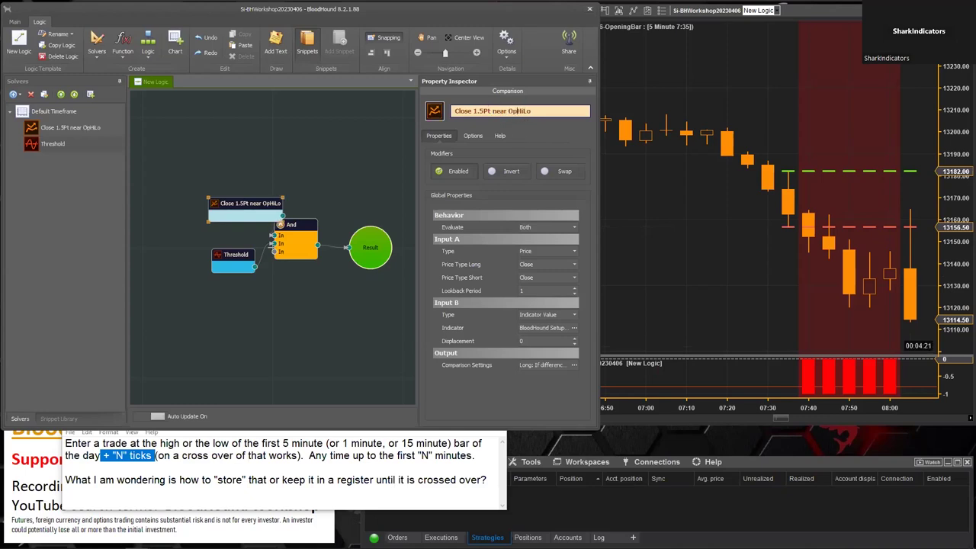
text(enBa)
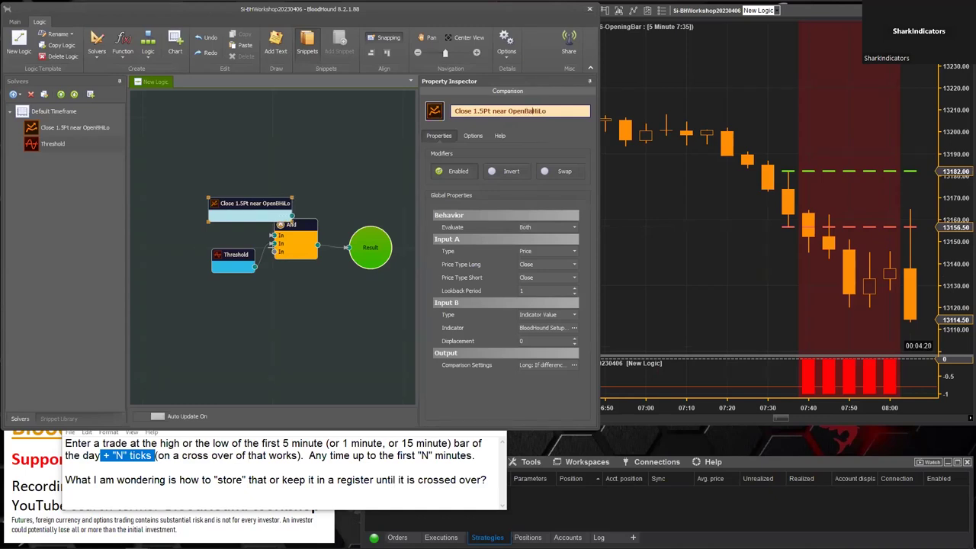
key(BackSpace)
key(BackSpace)
key(BackSpace)
key(BackSpace)
key(BackSpace)
text(Setup)
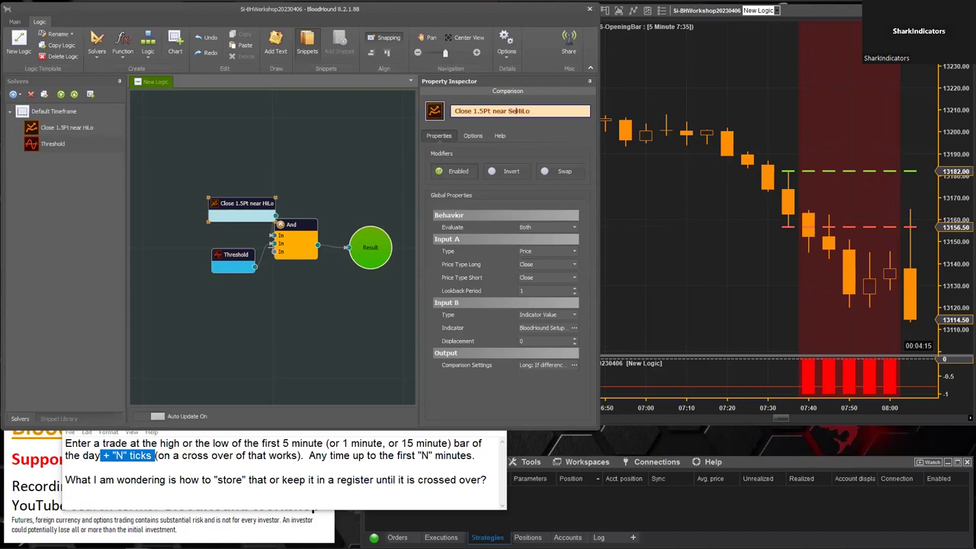
text(Bar)
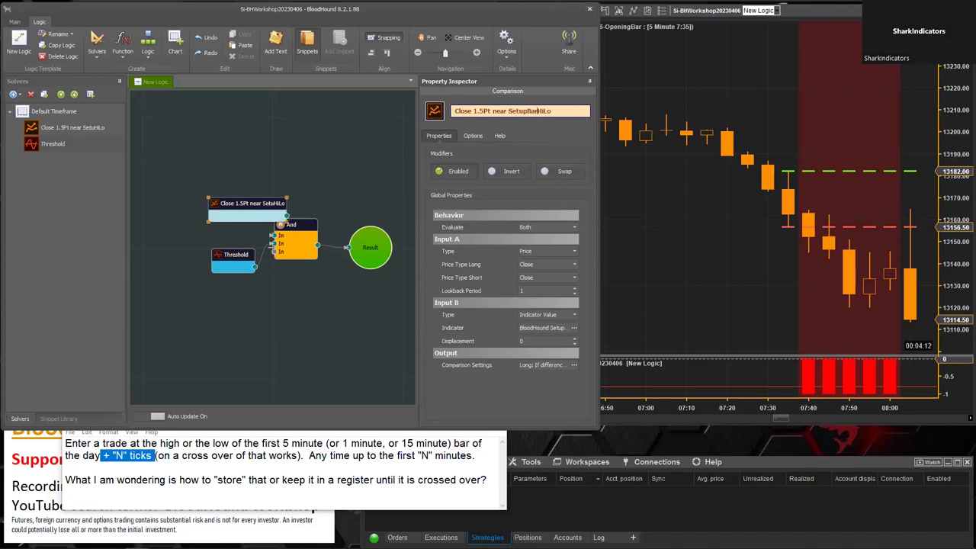
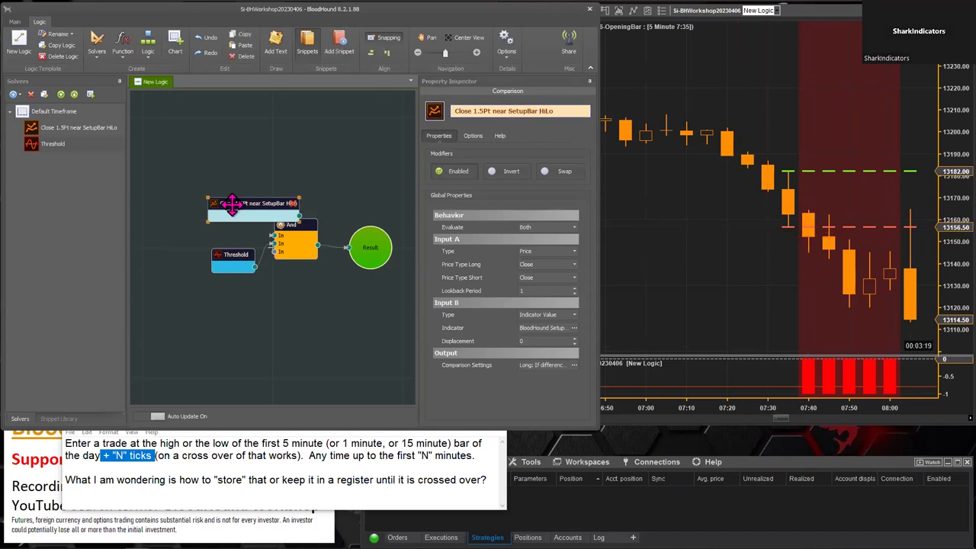
Step: Move the renamed comparison solver clear of the And node and nudge the Threshold solver up slightly
drag(221, 204, 177, 207)
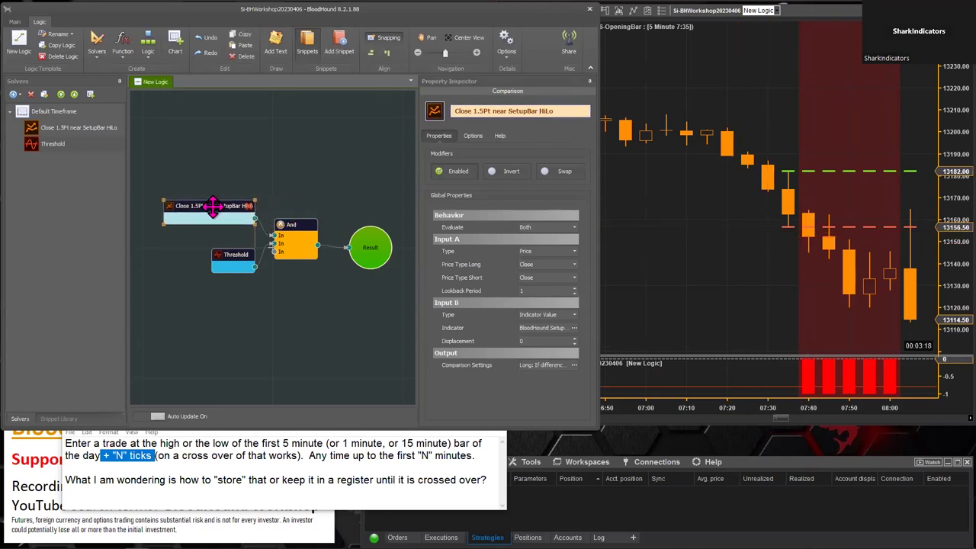
click(229, 253)
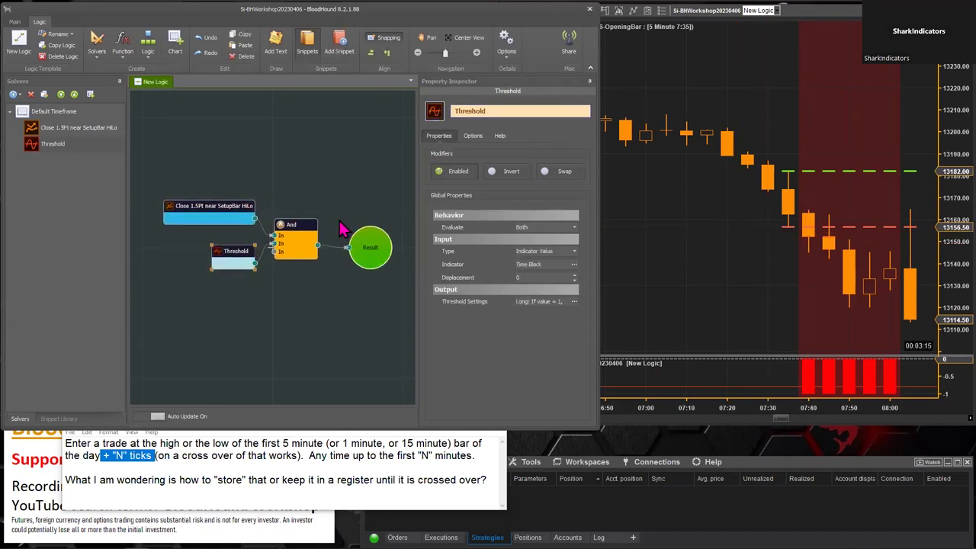
click(341, 189)
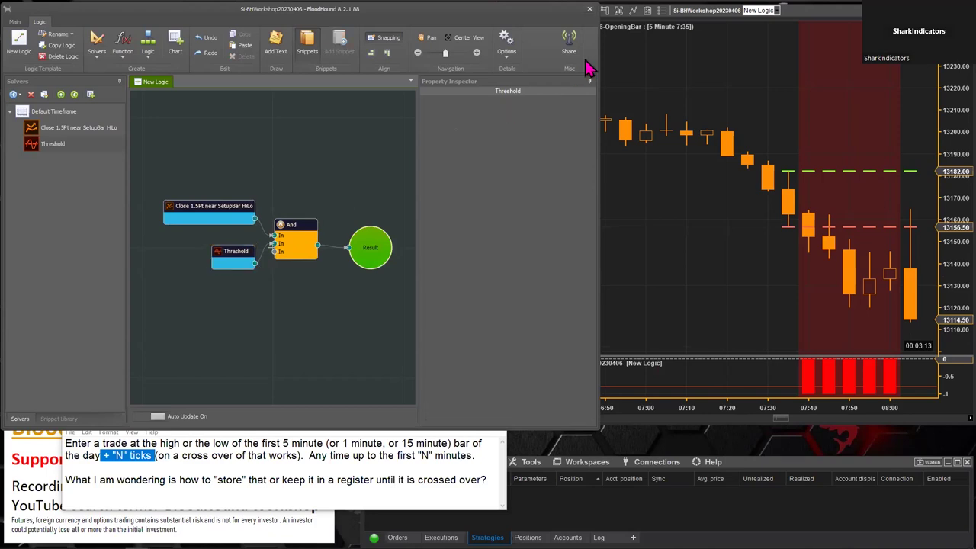
Step: Close BloodHound and examine the long and short signals after the opening bar across several sessions on the chart
click(589, 11)
scroll(624, 381, up, 5)
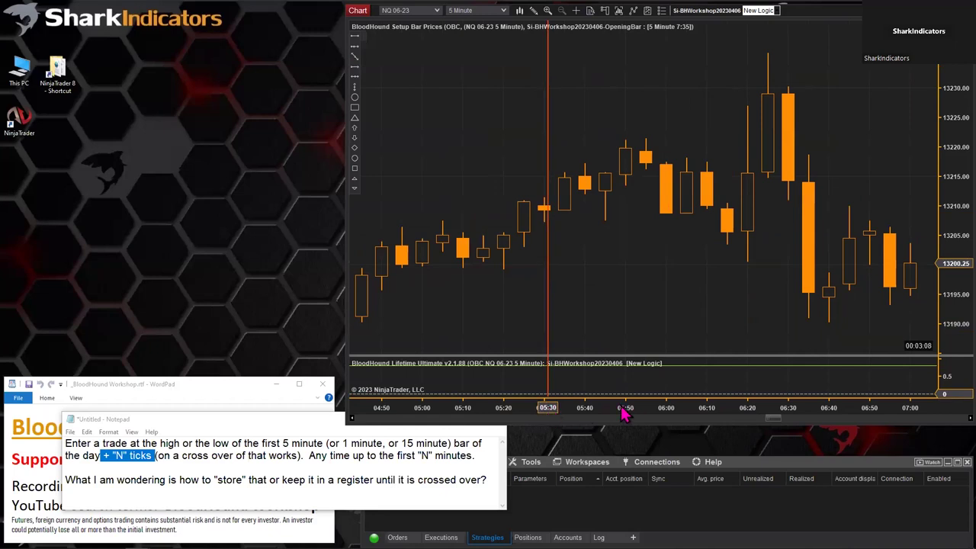
scroll(624, 411, down, 5)
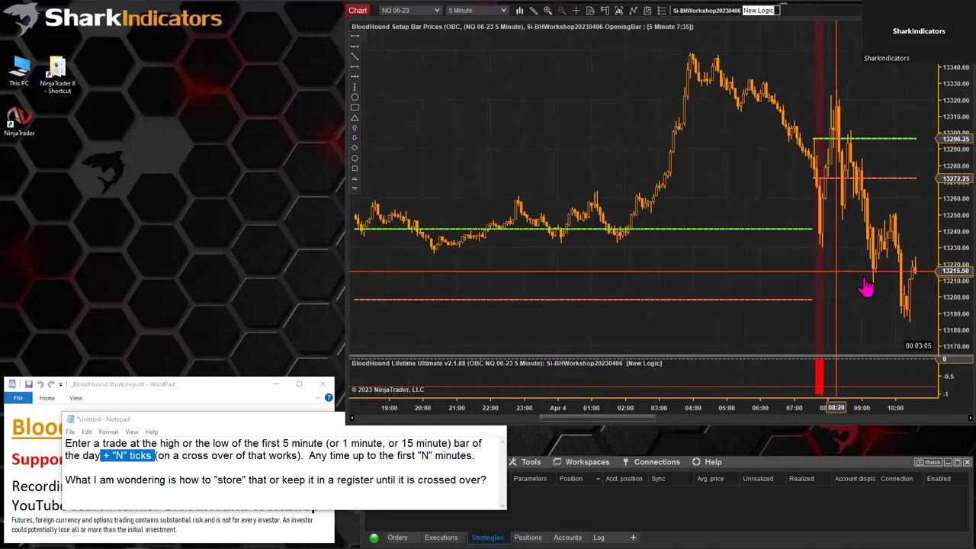
scroll(875, 411, up, 5)
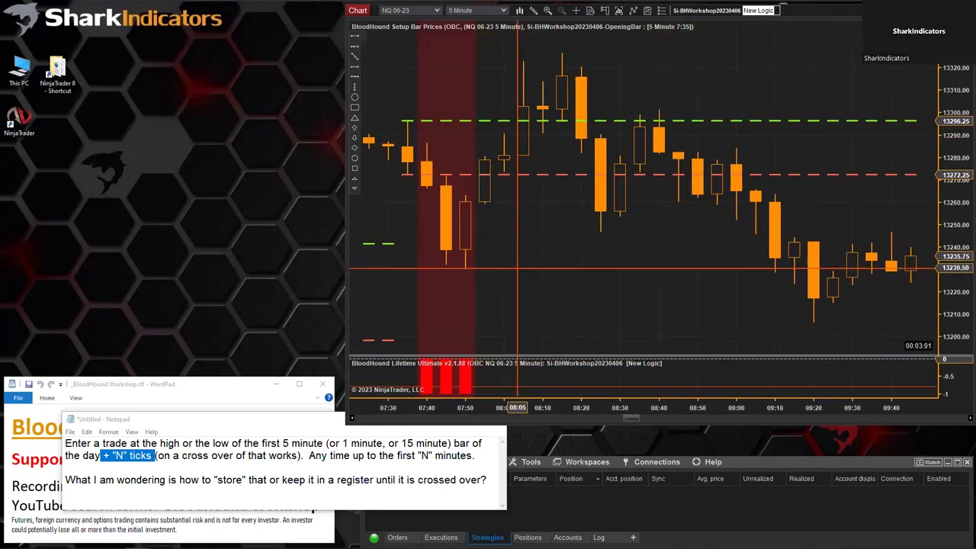
drag(520, 273, 791, 285)
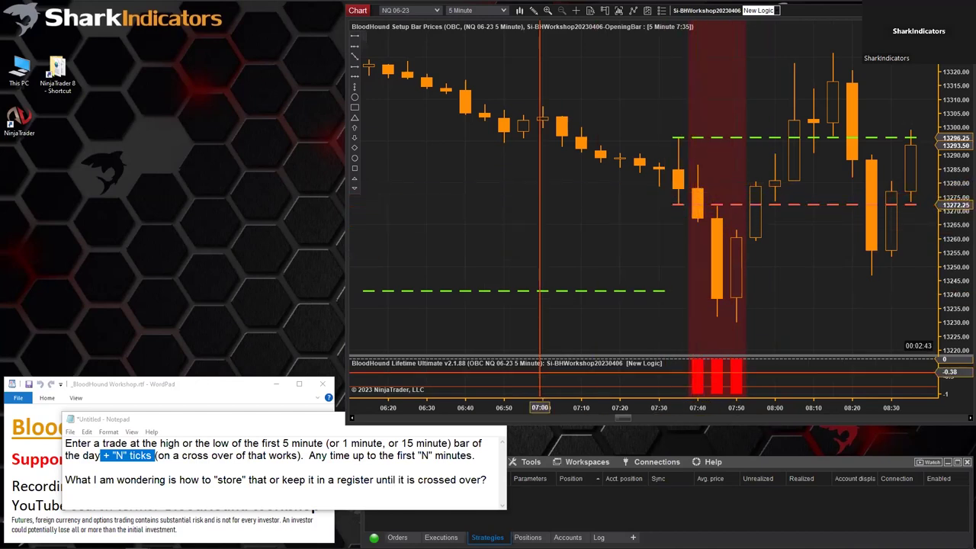
scroll(430, 417, up, 10)
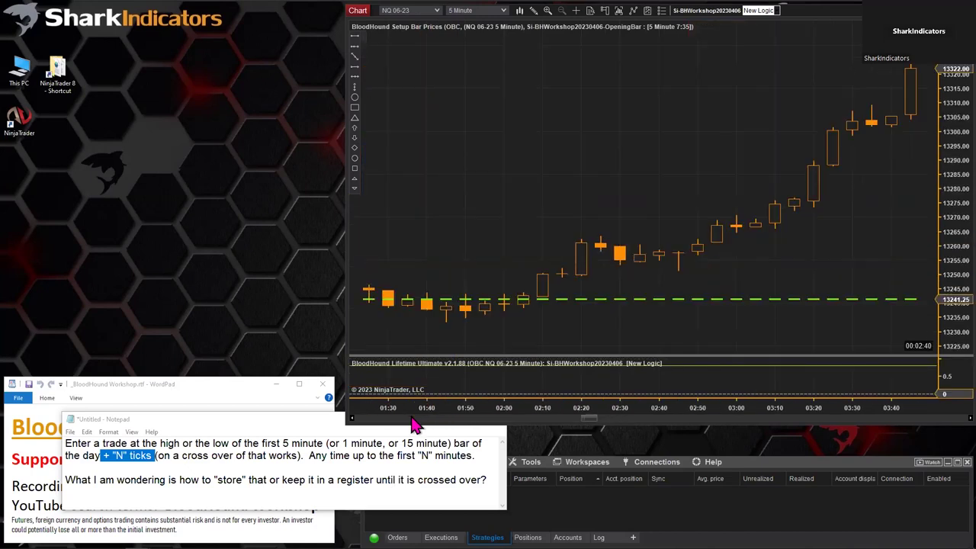
scroll(411, 425, down, 10)
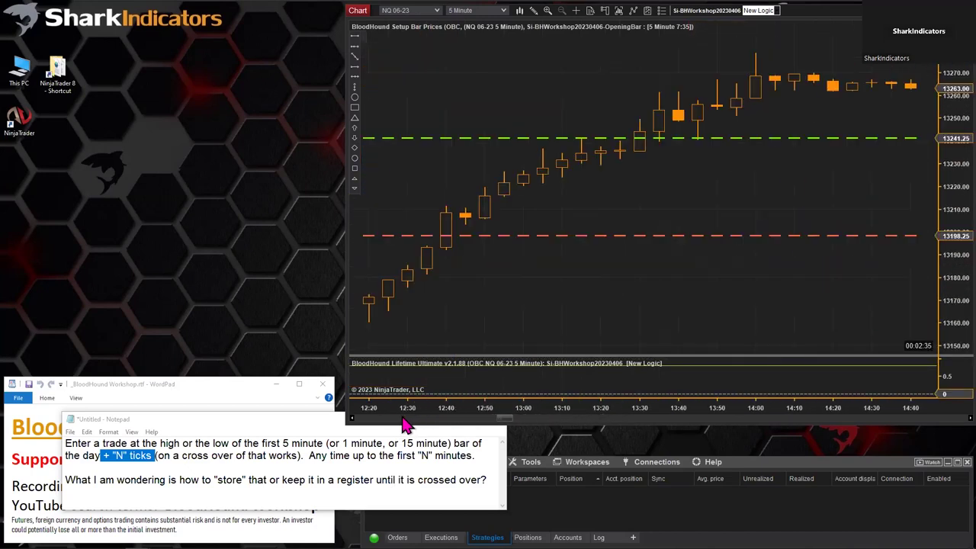
scroll(767, 305, up, 5)
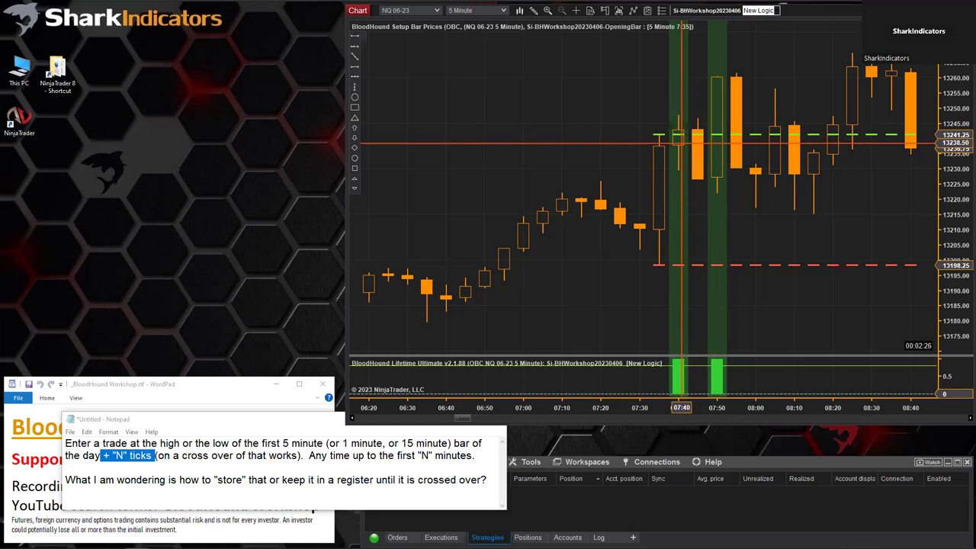
scroll(601, 272, up, 15)
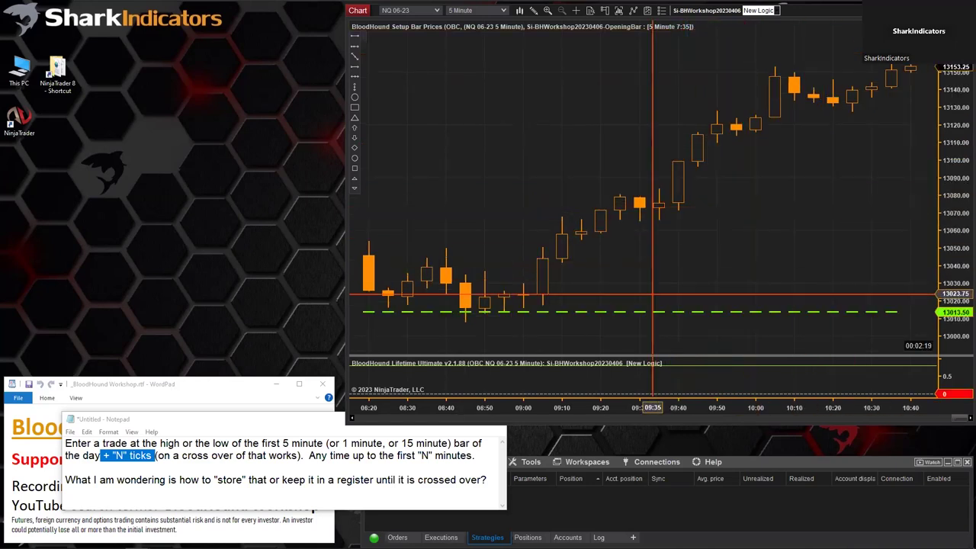
scroll(595, 273, down, 4)
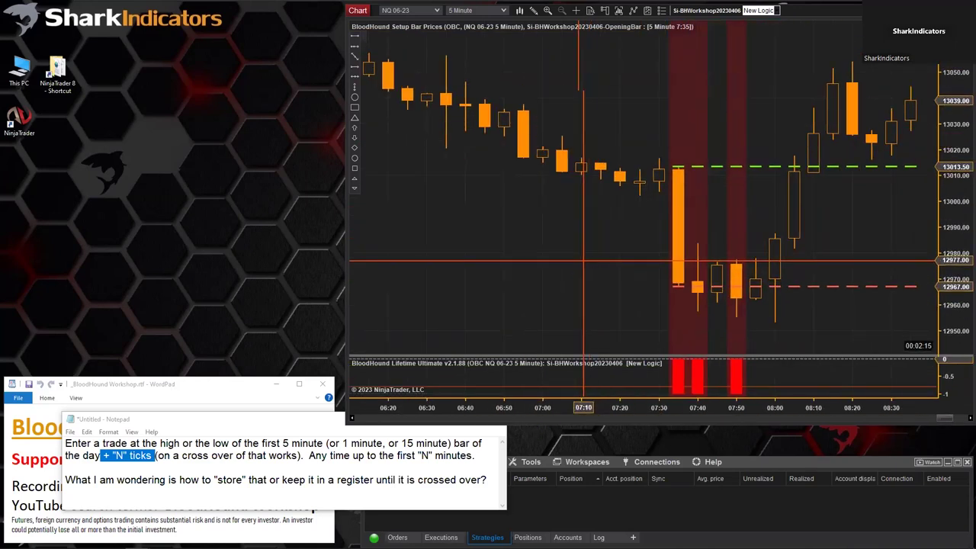
Step: Review the properties of the Close 1.5Pt near SetupBar HiLo solver in BloodHound, and close the window
click(706, 11)
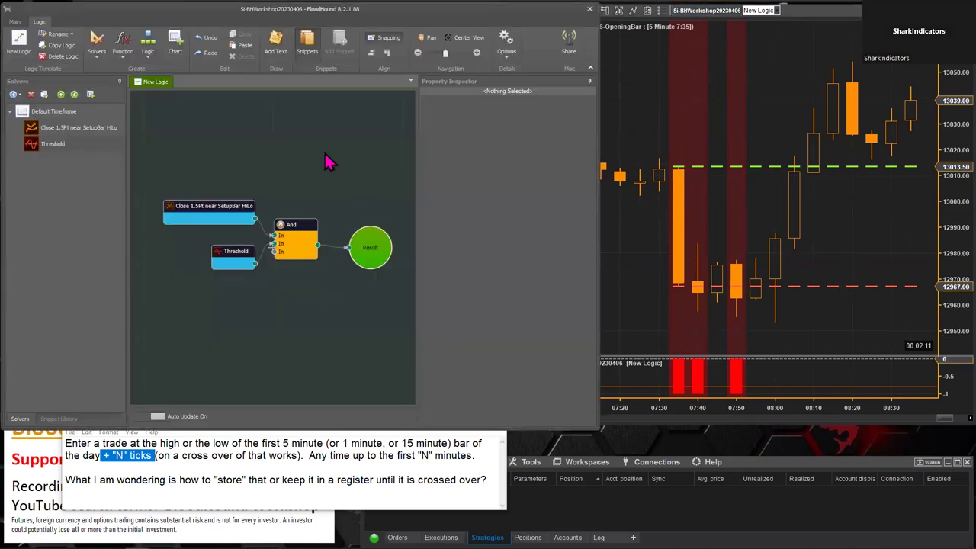
click(212, 207)
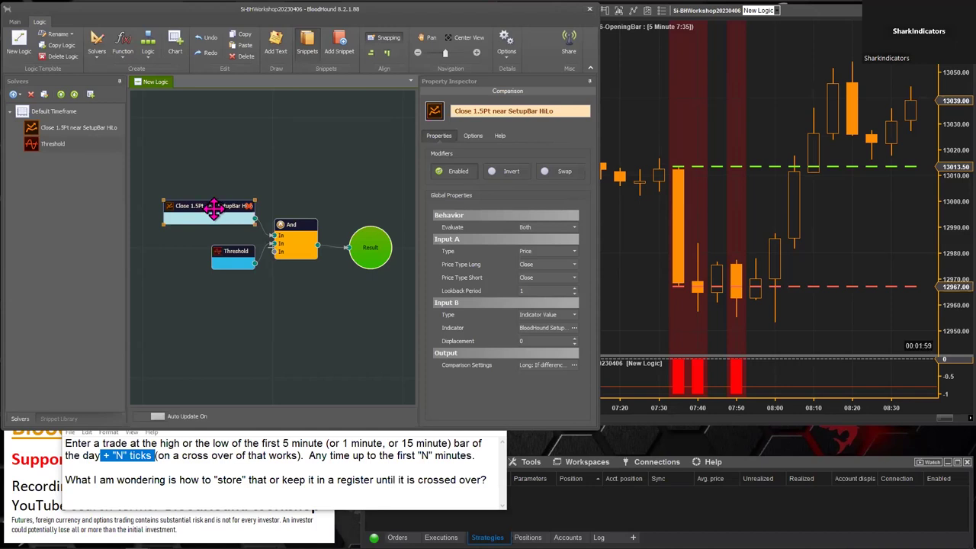
click(590, 9)
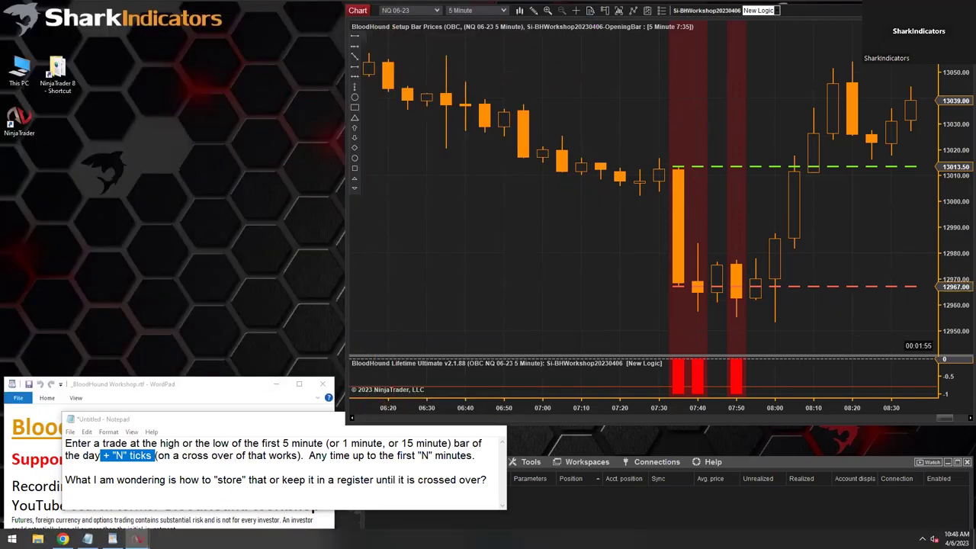
Step: Switch to Chrome, review the BloodHound Setup Bar Prices documentation, highlight its title and circular-reference warning, and minimize the browser
click(63, 539)
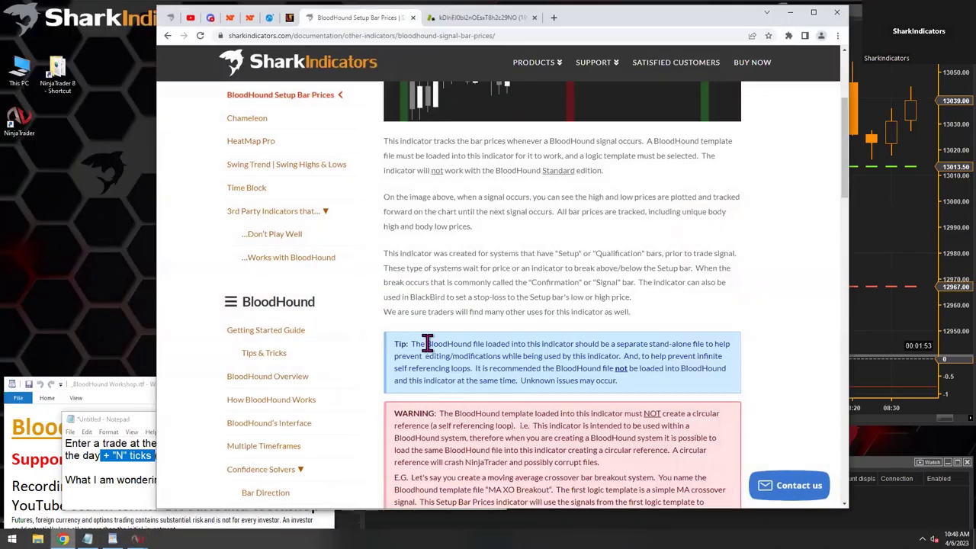
scroll(427, 349, up, 3)
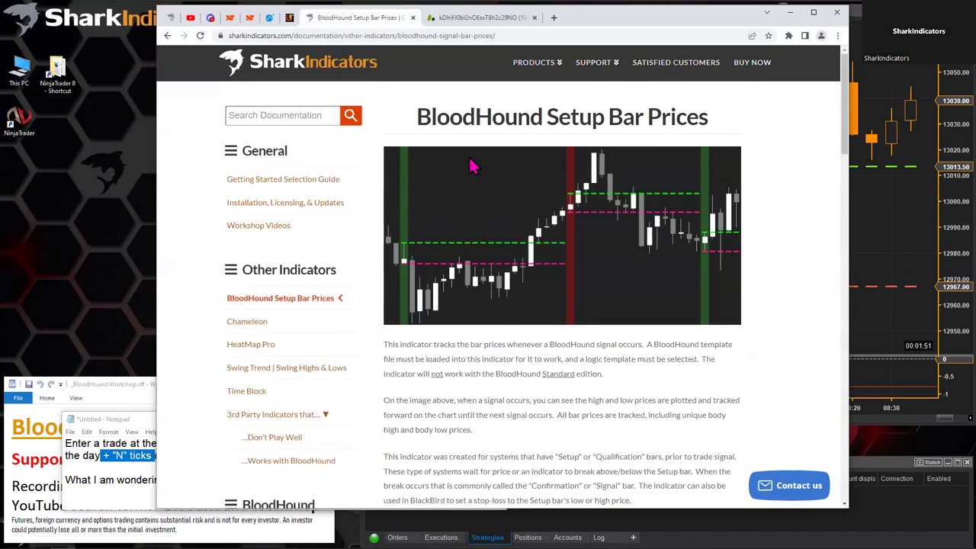
drag(559, 114, 717, 114)
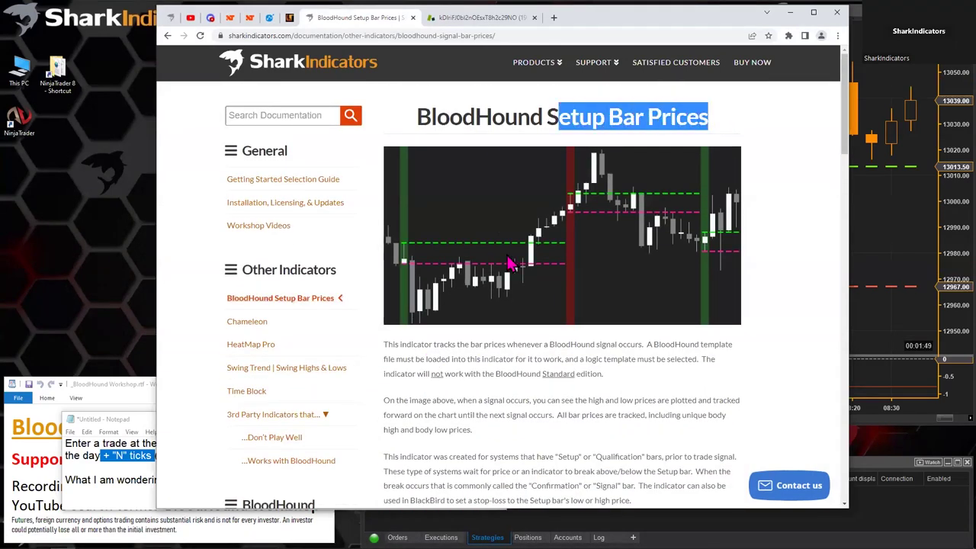
scroll(465, 301, down, 4)
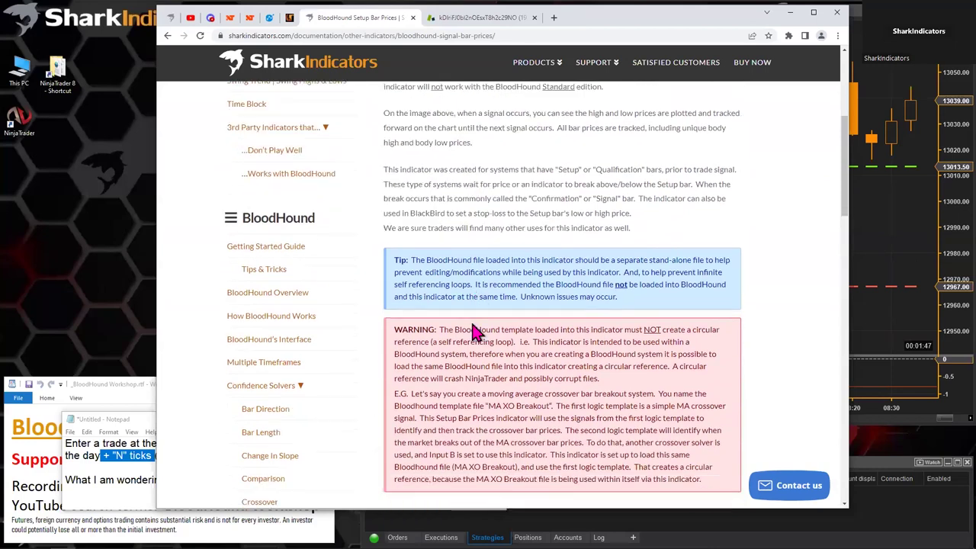
drag(399, 312, 680, 444)
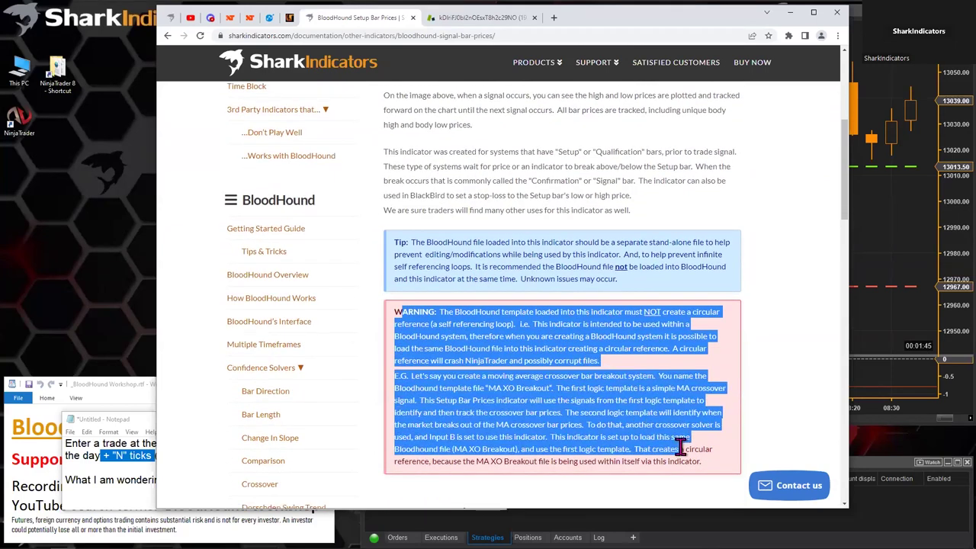
scroll(669, 304, up, 4)
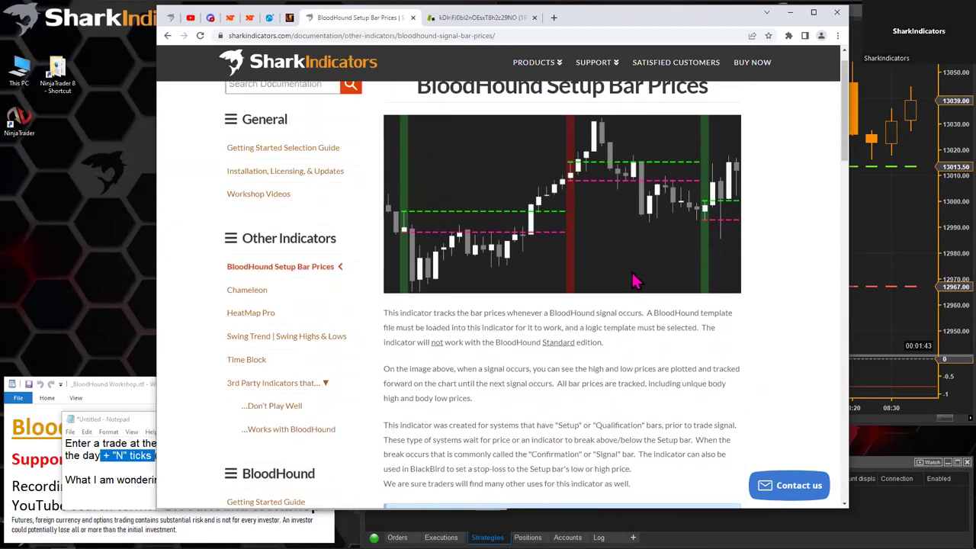
click(790, 12)
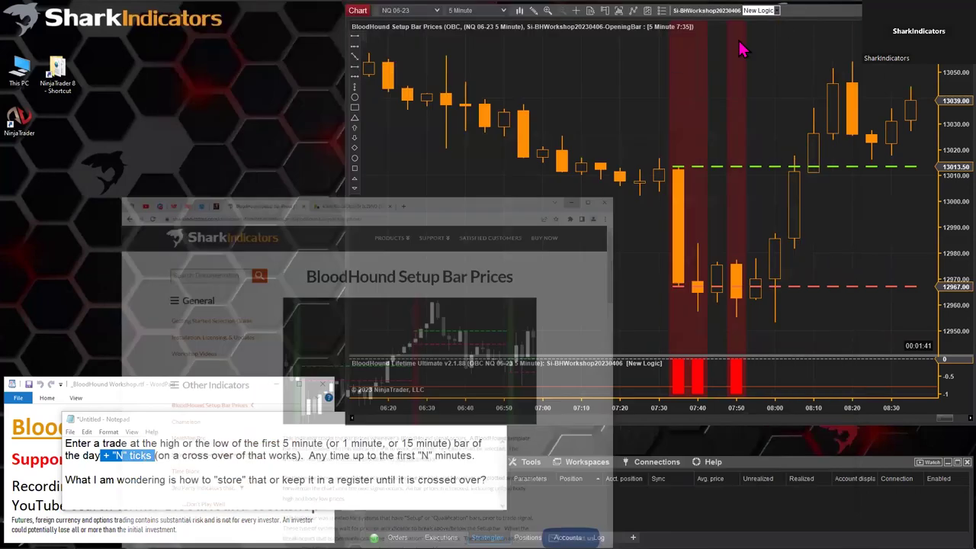
Step: Open the chart's Indicators window, move it clear of the signals, and show the BloodHound Setup Bar Prices properties
right_click(564, 67)
click(604, 136)
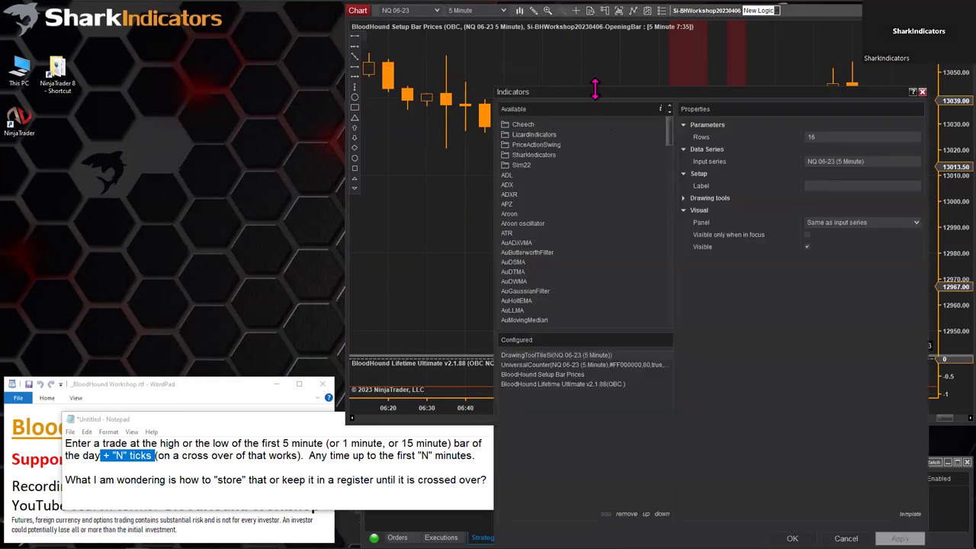
drag(595, 89, 164, 54)
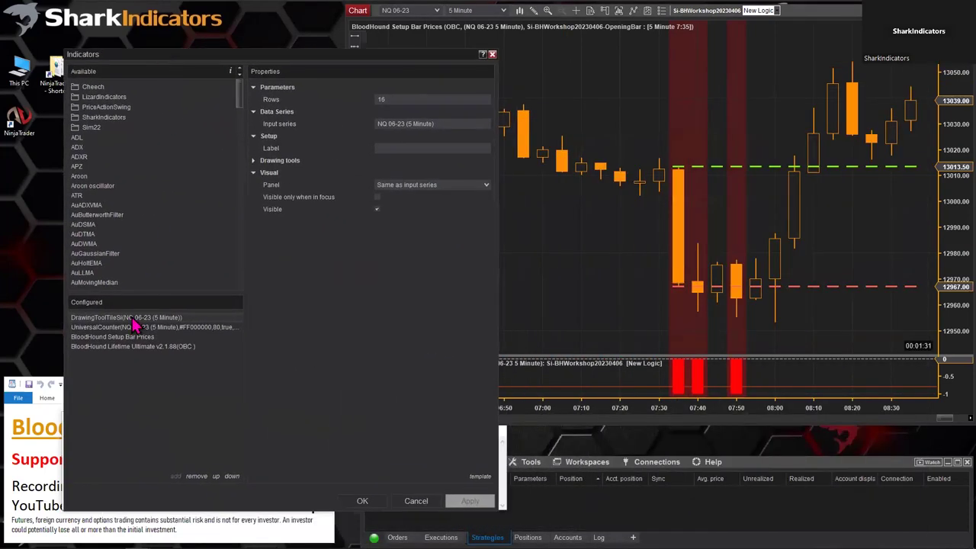
click(97, 340)
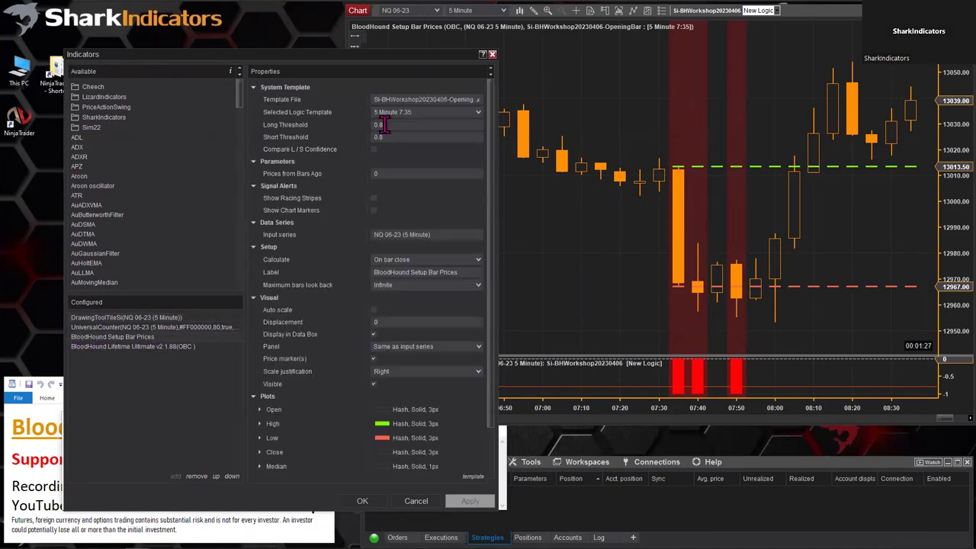
Step: Compare the template files and selected logic of BloodHound Setup Bar Prices and BloodHound Lifetime Ultimate, and close the Indicators window
click(385, 100)
click(375, 100)
click(112, 350)
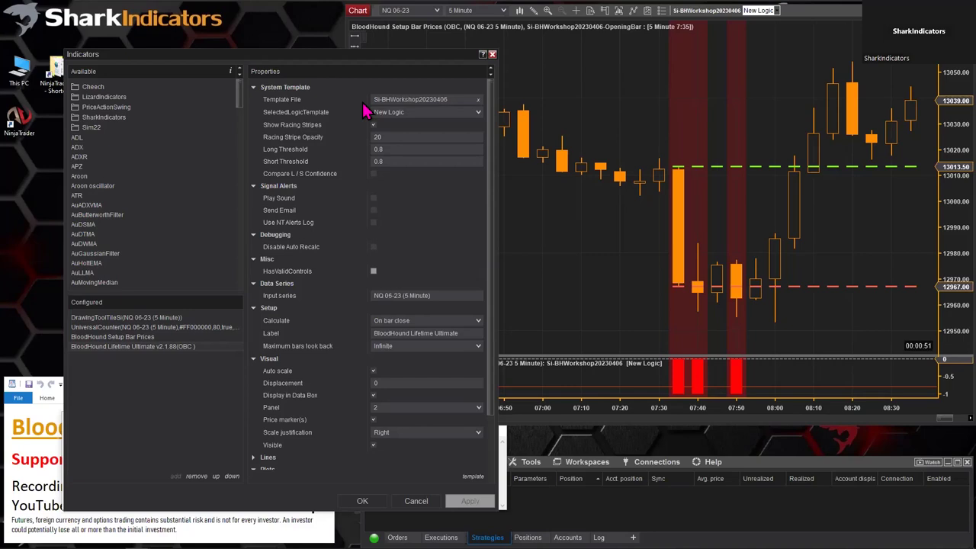
click(141, 338)
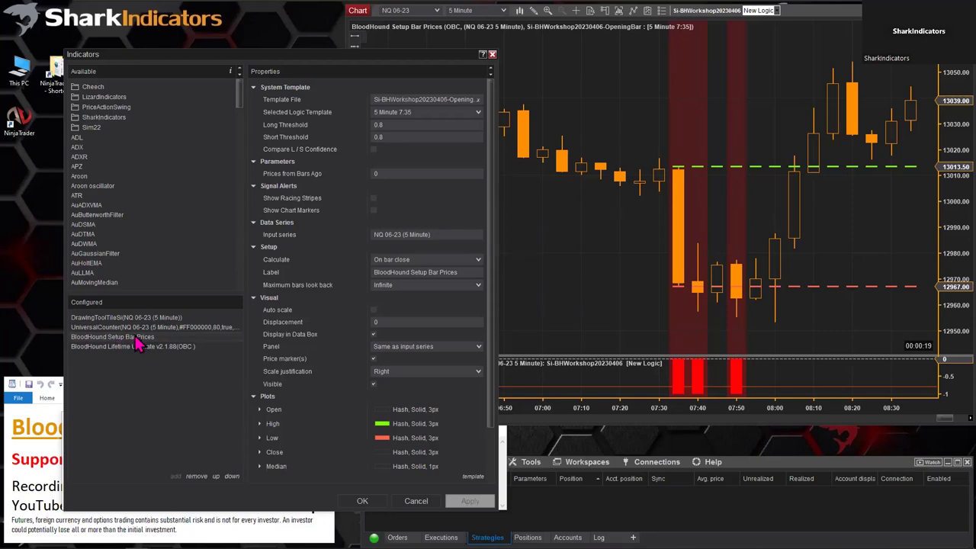
click(389, 101)
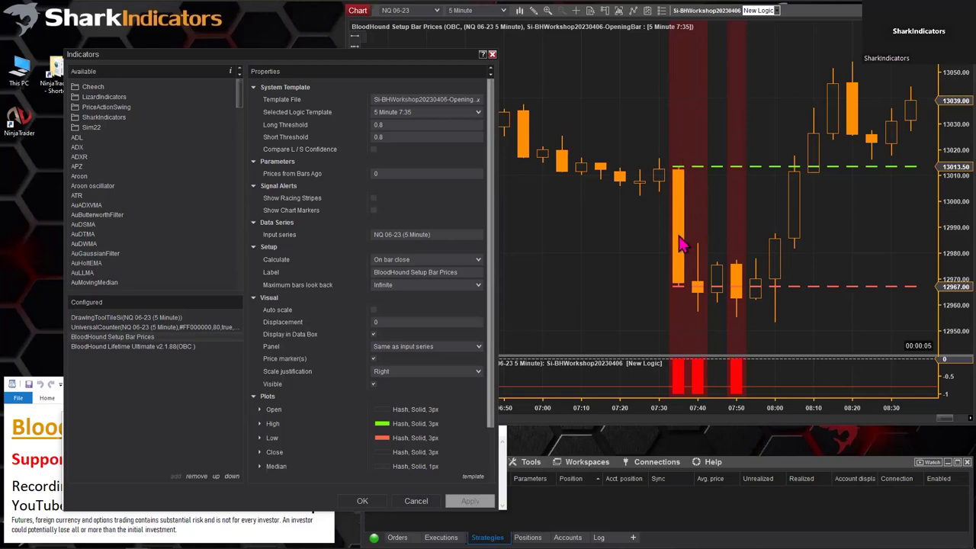
click(98, 351)
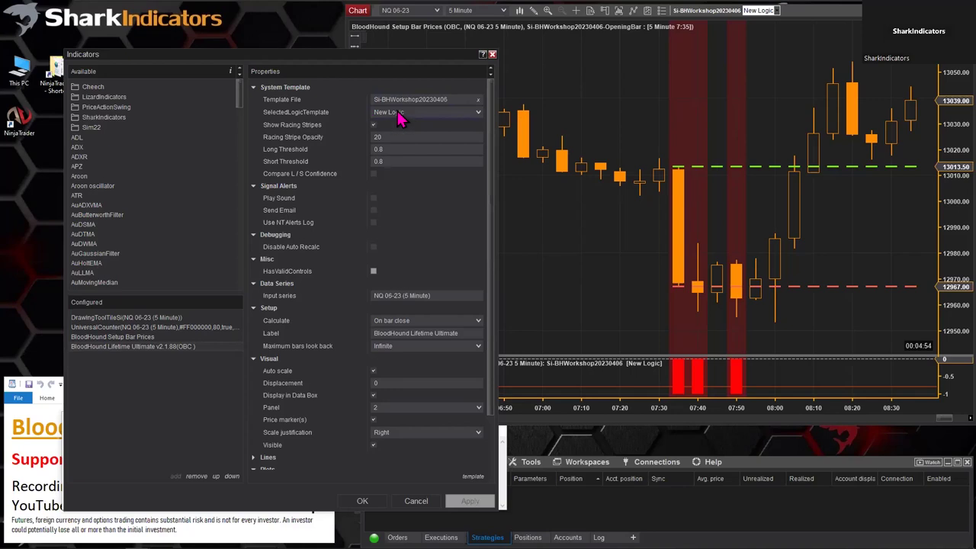
click(493, 54)
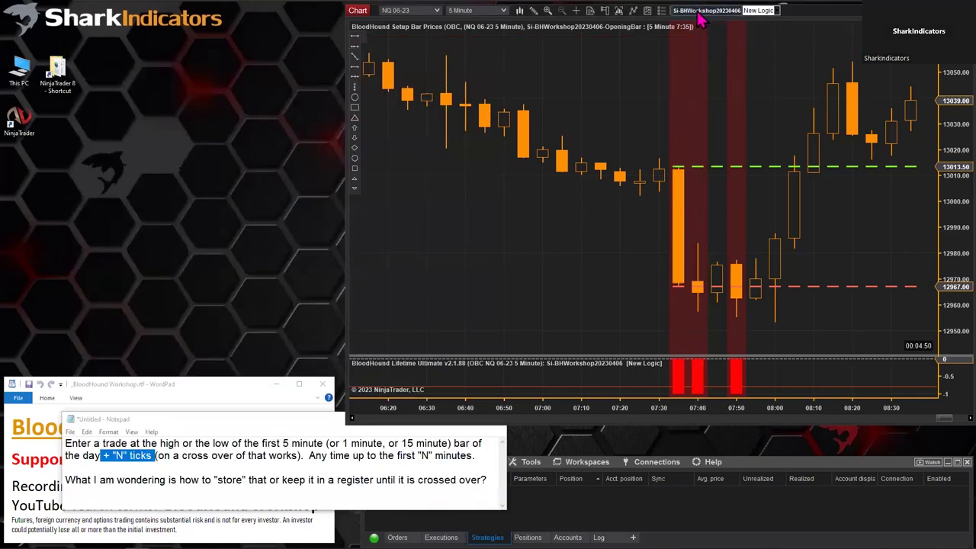
Step: Open the BloodHound logic editor and name the Close 1.5Pt near SetupBar HiLo solver "Opening Bar Signal"
click(698, 10)
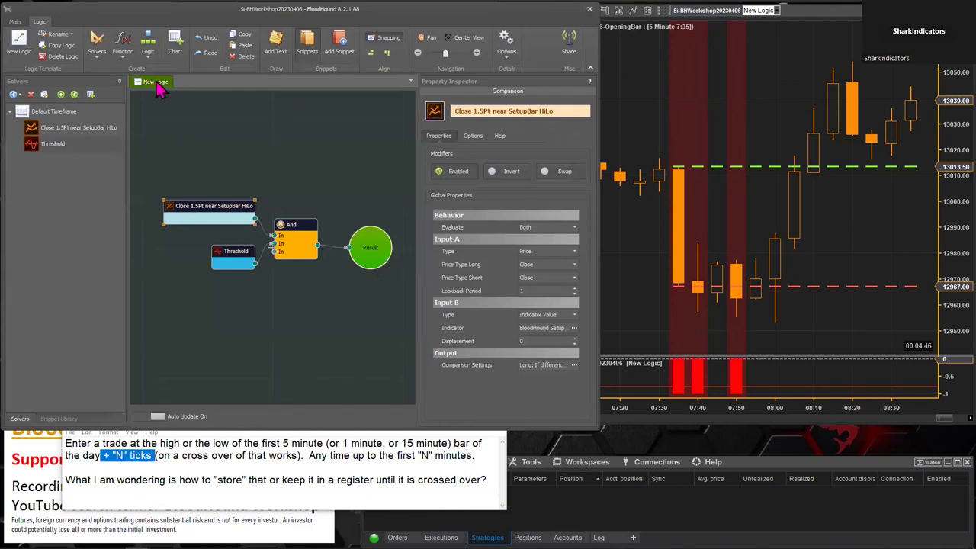
click(159, 87)
click(496, 111)
key(ctrl+a)
key(BackSpace)
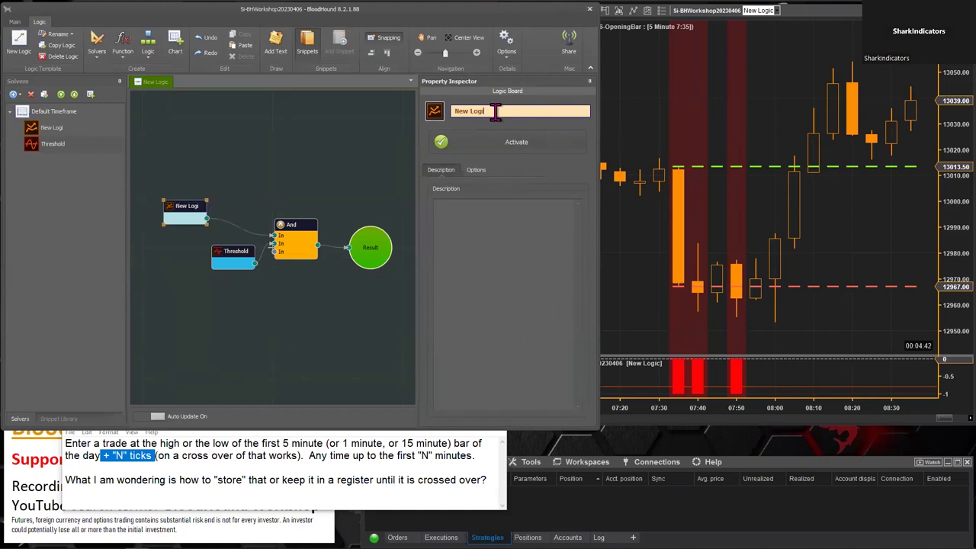
text(Opening Bar Signal)
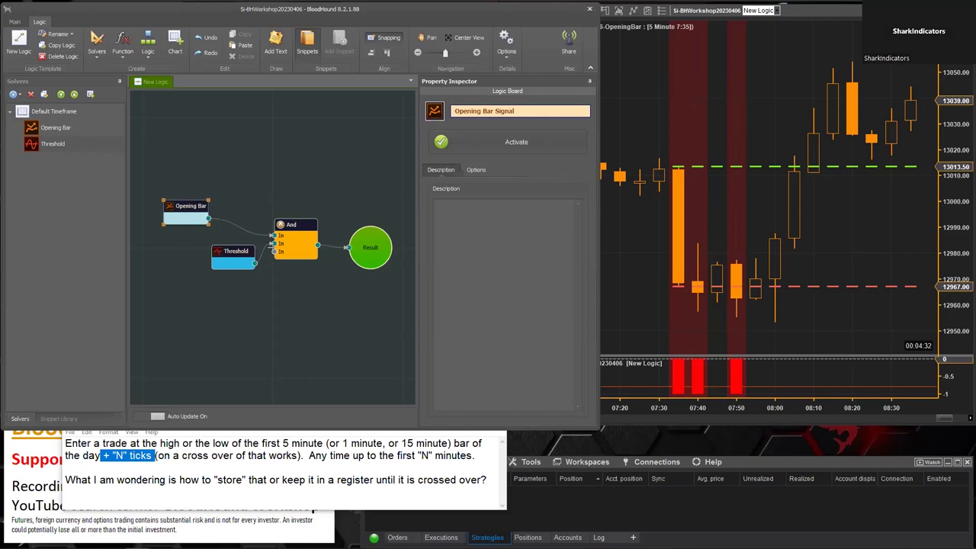
click(177, 146)
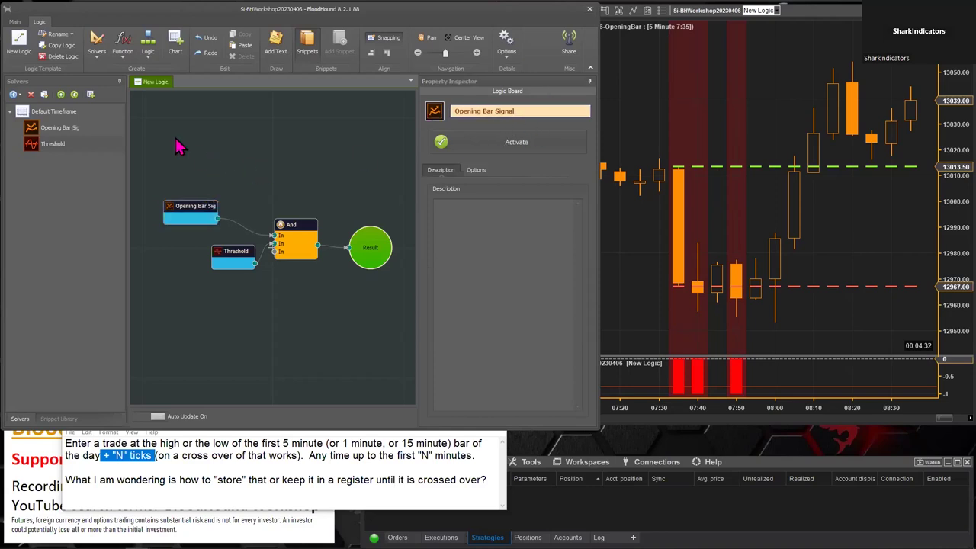
Step: Rename the New Logic board as "Opening Bar Signal"
click(159, 85)
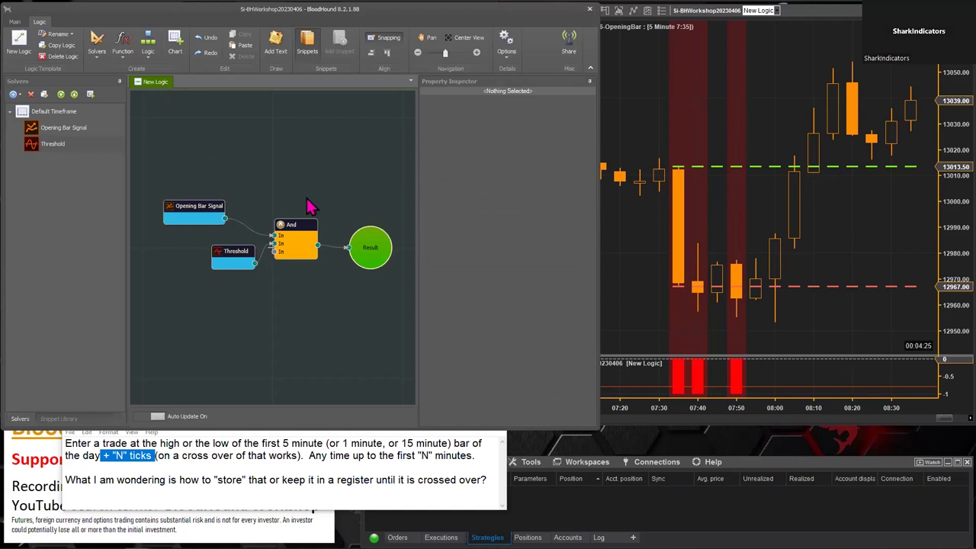
click(370, 245)
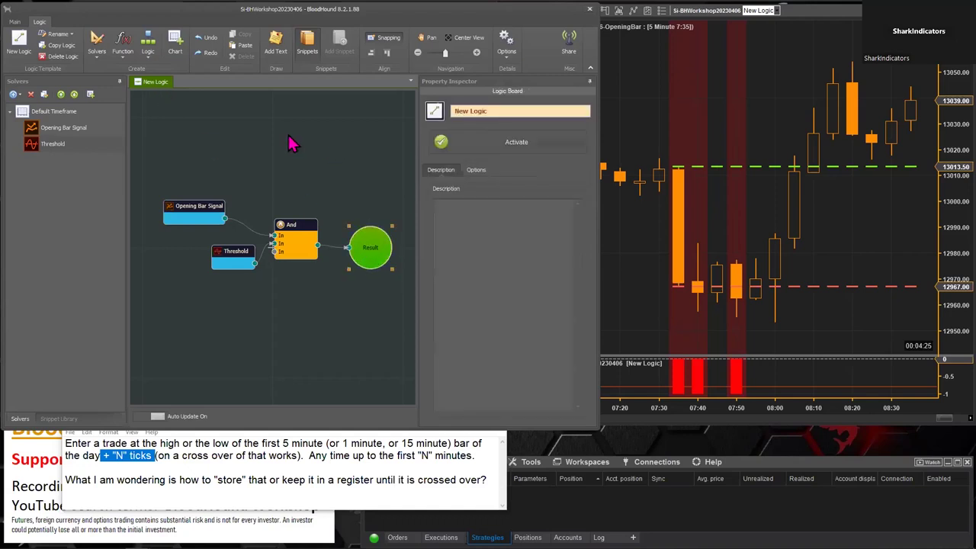
right_click(159, 85)
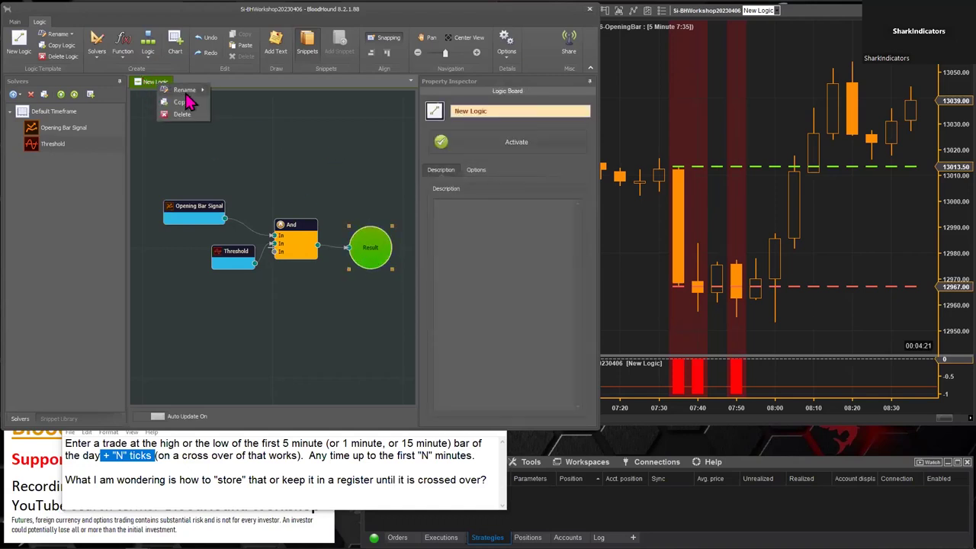
mouse_move(190, 90)
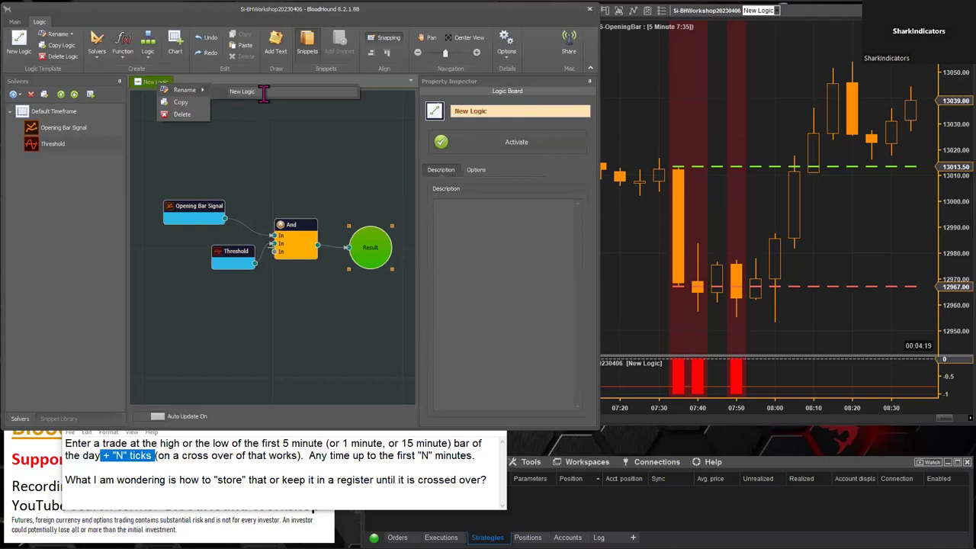
text(Ope)
key(Return)
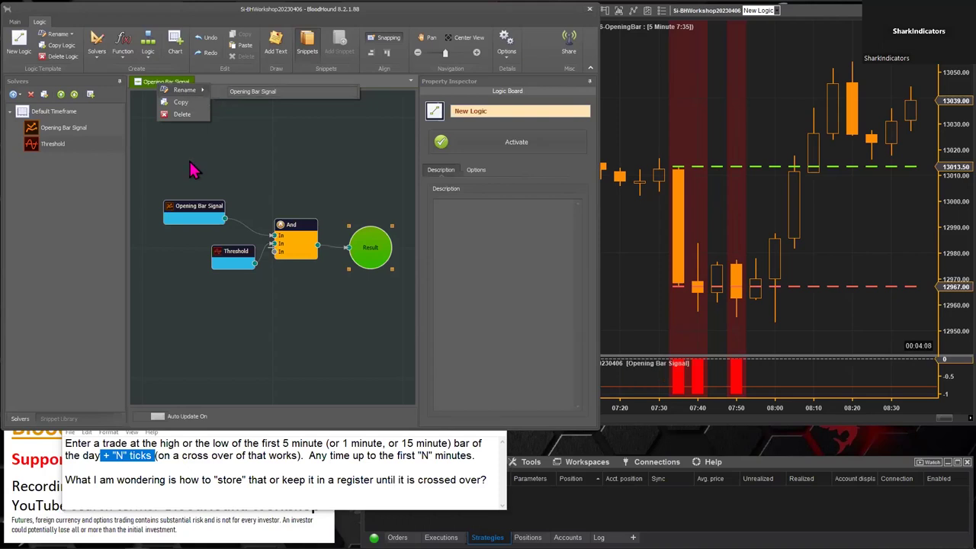
click(219, 159)
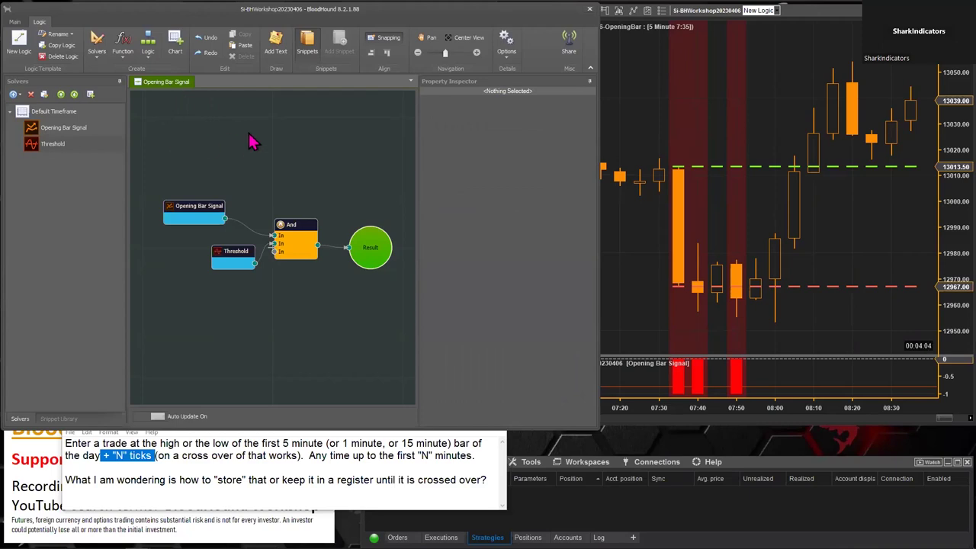
Step: Close BloodHound, reload NinjaScript on the chart, and select the Opening Bar Signal logic for the chart
click(589, 10)
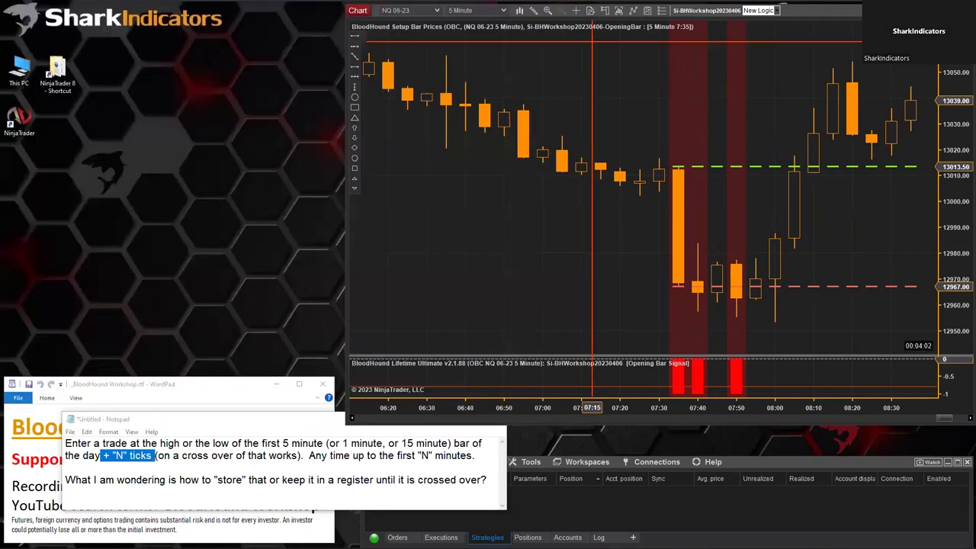
click(760, 11)
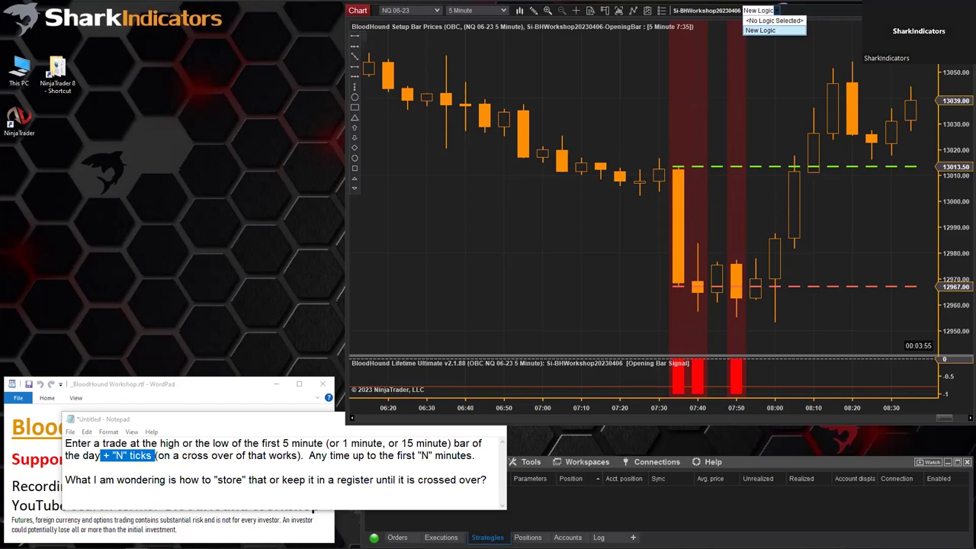
click(664, 74)
right_click(627, 74)
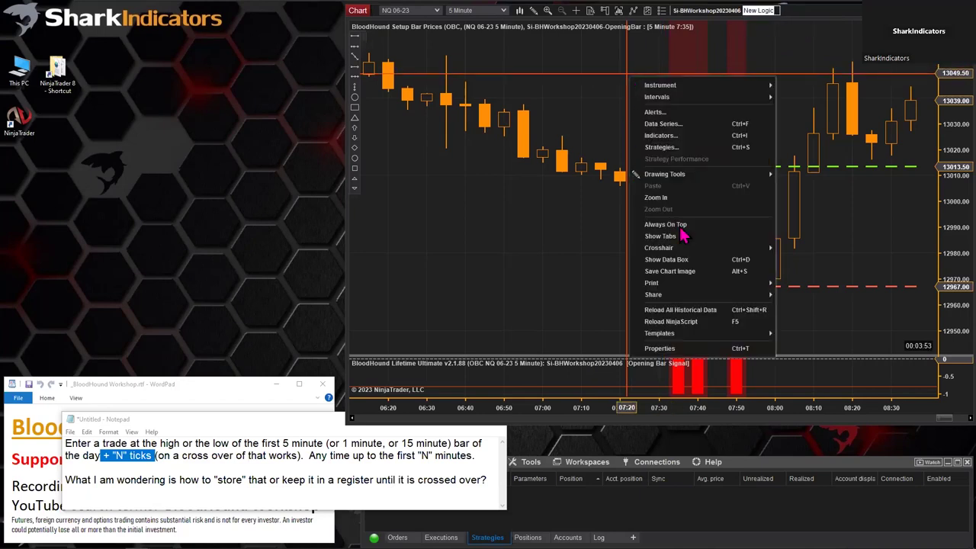
click(671, 320)
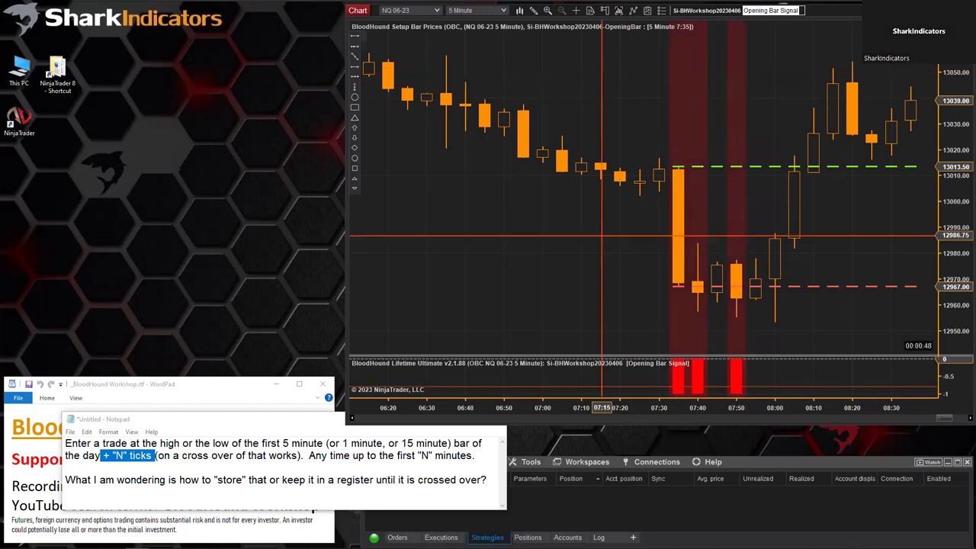
click(800, 11)
click(774, 29)
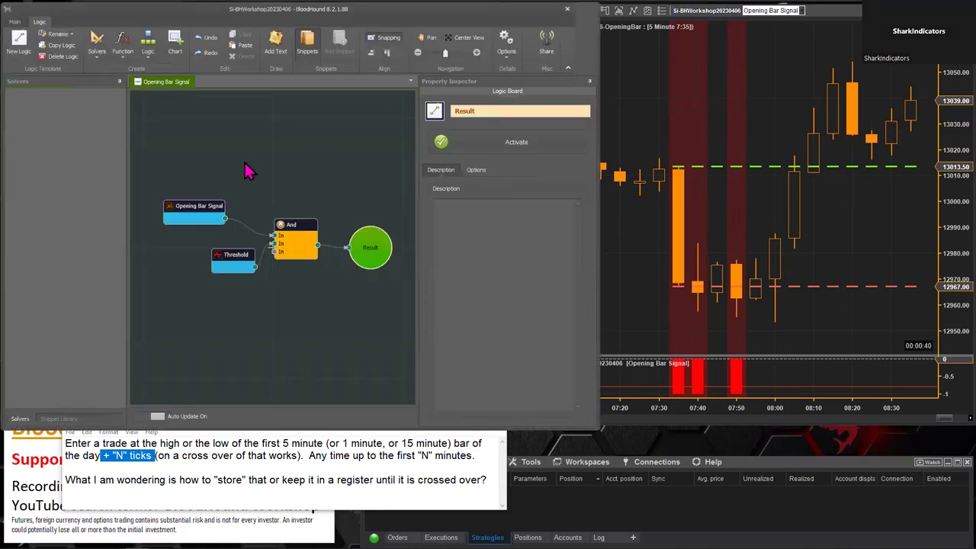
Step: Move the Opening Bar Signal solver closer to the And node, and rename the Threshold solver as "25 Minute span"
drag(193, 209, 207, 211)
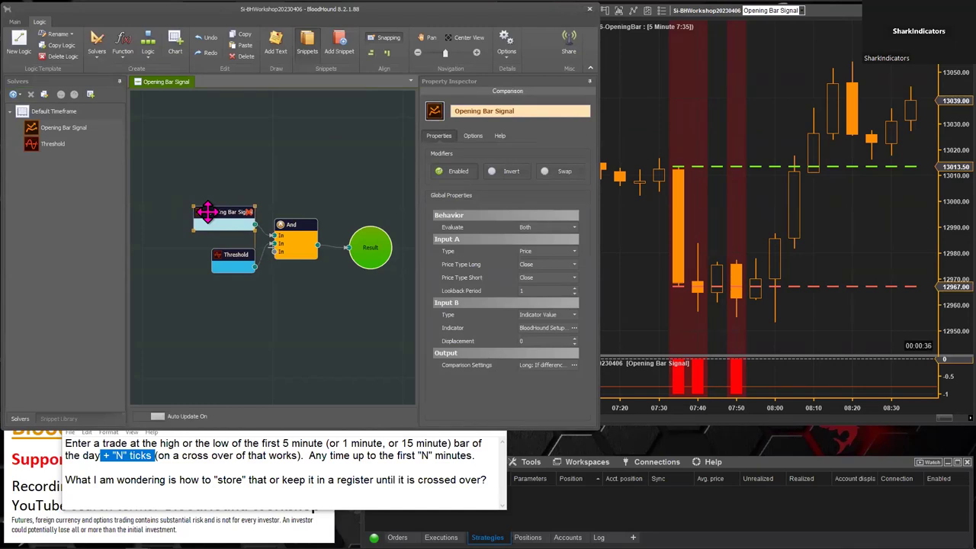
click(212, 255)
click(492, 110)
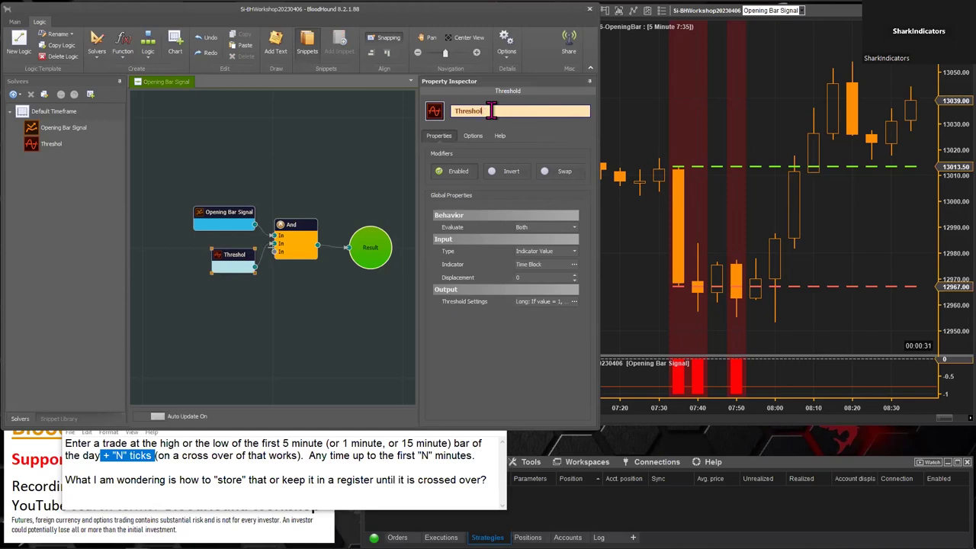
key(BackSpace)
key(BackSpace)
key(BackSpace)
text(30)
text(25 Min)
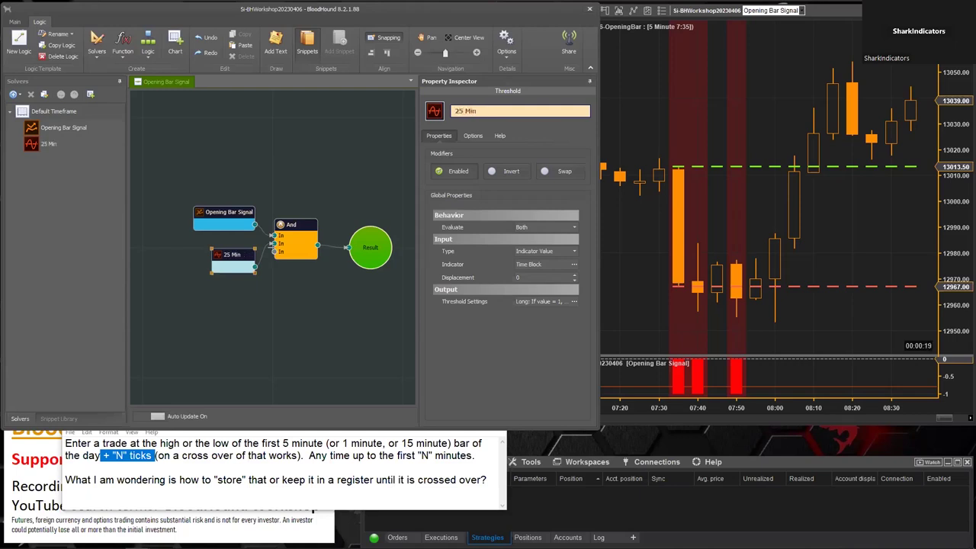
text(ute window)
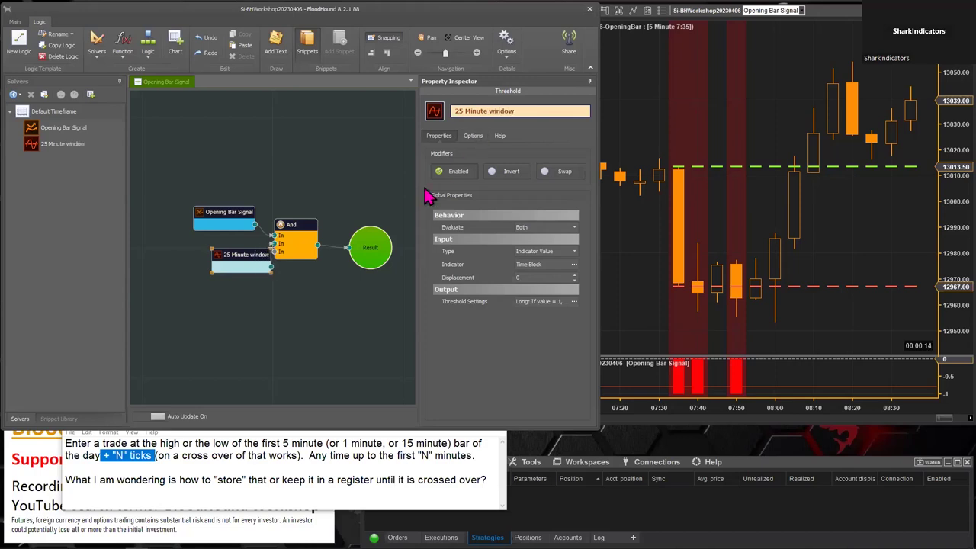
key(BackSpace)
key(BackSpace)
key(BackSpace)
key(BackSpace)
key(BackSpace)
key(BackSpace)
text(span)
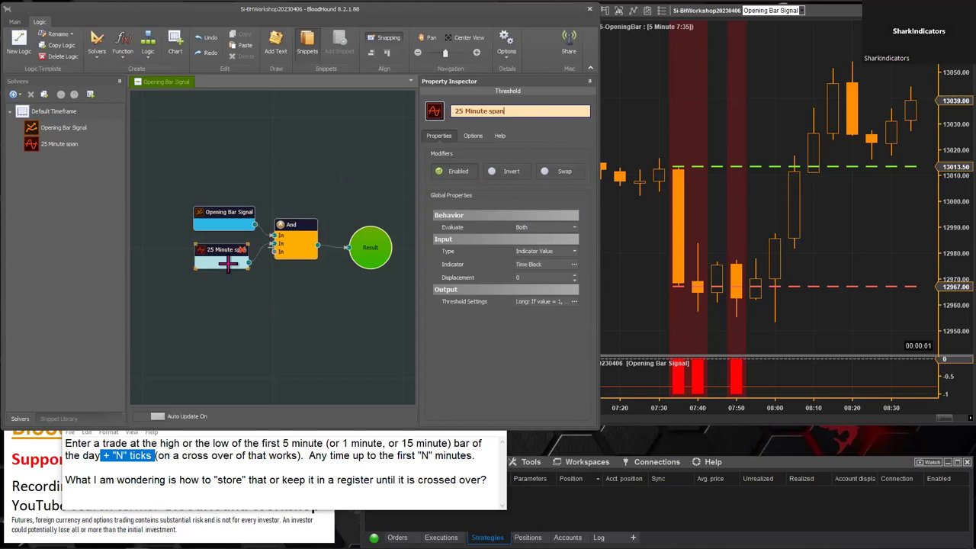
Step: Shift the Opening Bar Signal solver slightly away from the And node, and highlight "25 Minute" in the time solver's name
click(223, 217)
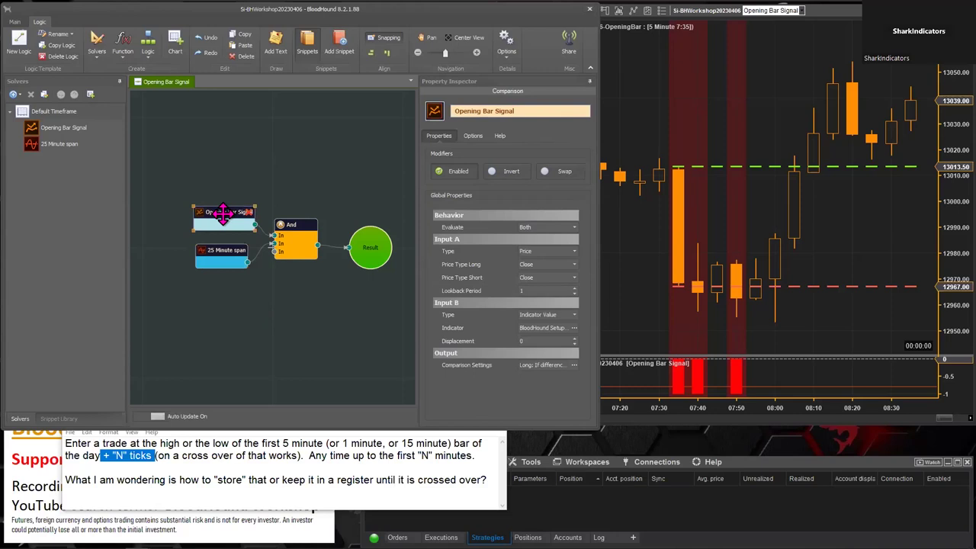
drag(223, 213, 222, 212)
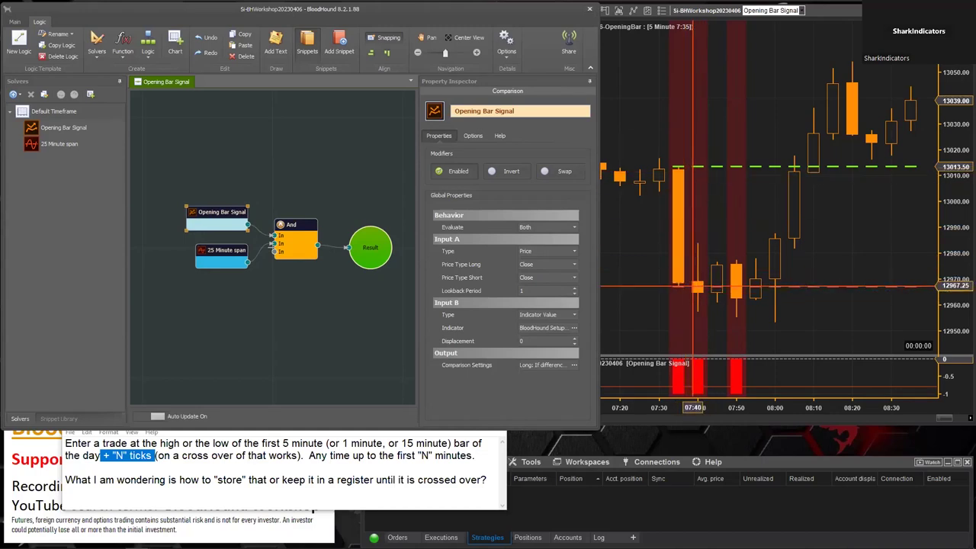
mouse_move(218, 254)
mouse_down()
mouse_move(202, 258)
mouse_move(218, 251)
mouse_up()
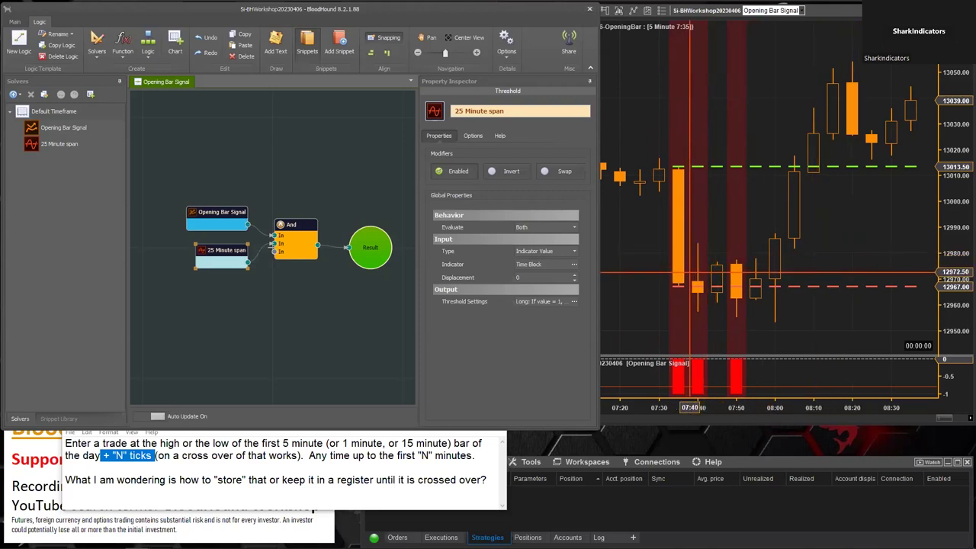
click(456, 112)
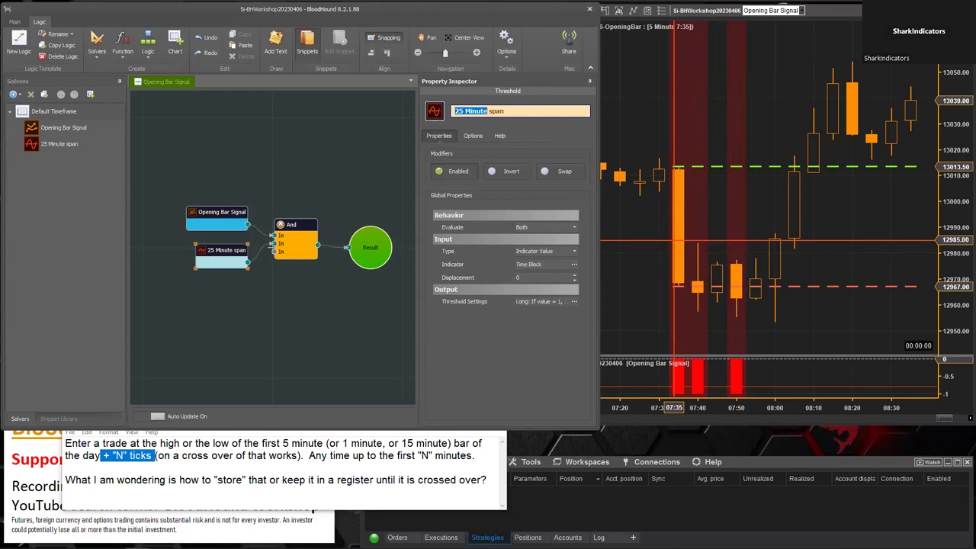
click(217, 219)
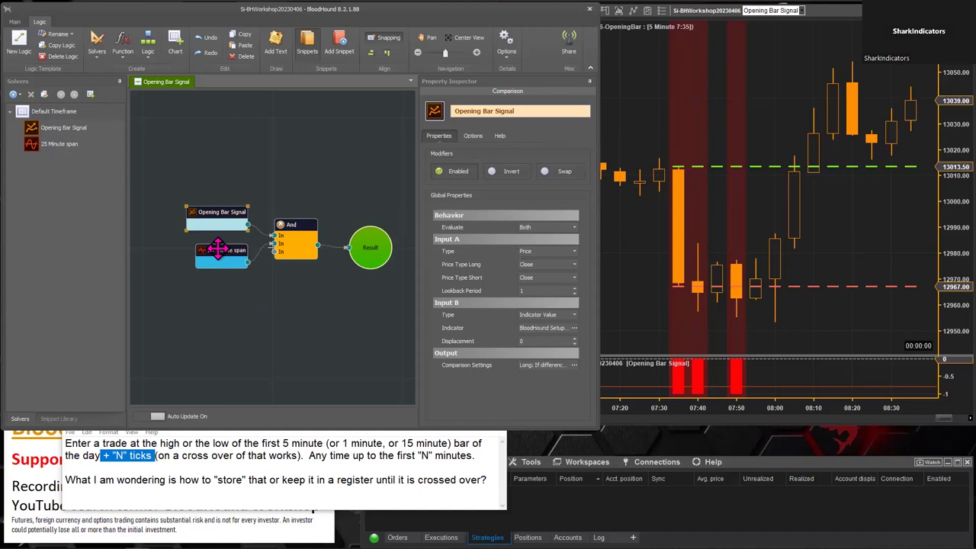
Step: Move the 25 Minute span and Result nodes lower on the board, and connect the solver directly to Result
drag(218, 246, 218, 287)
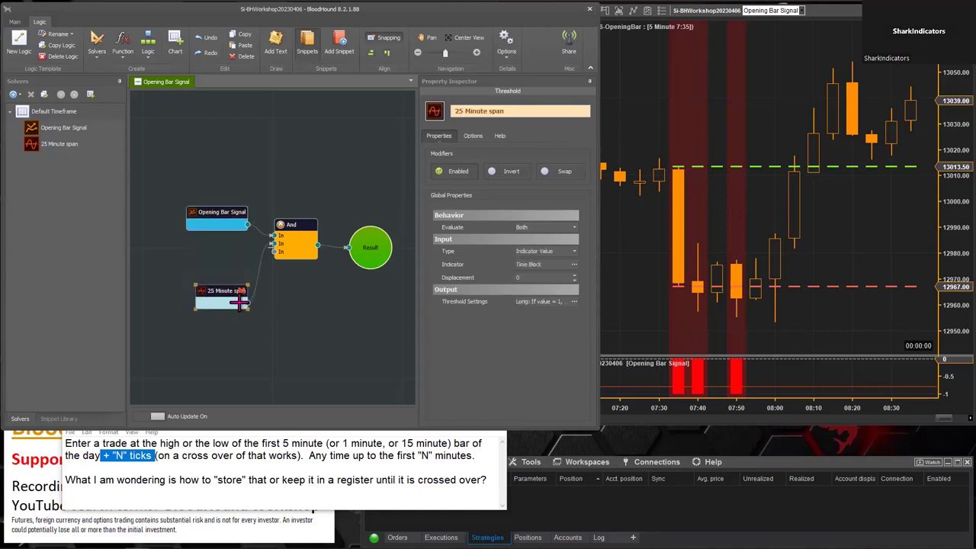
drag(370, 251, 370, 279)
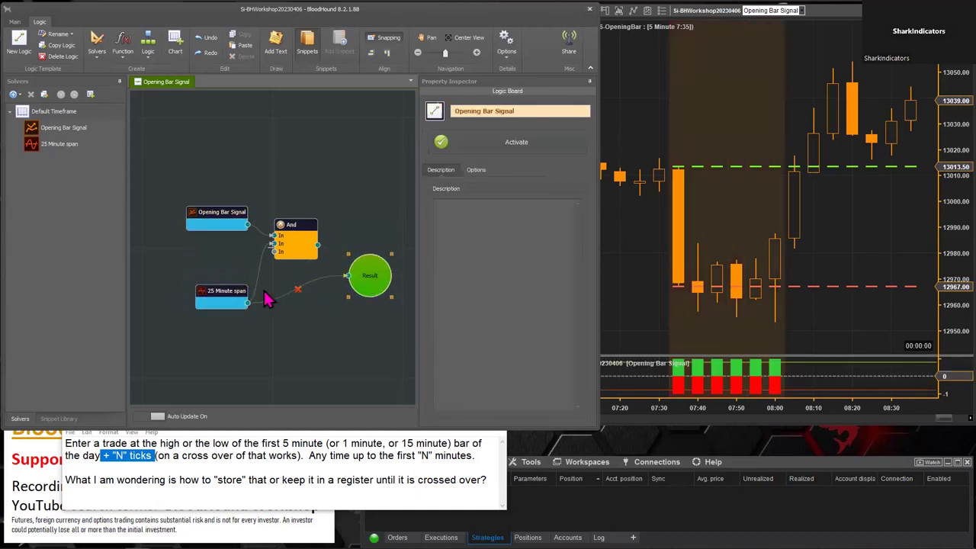
click(220, 287)
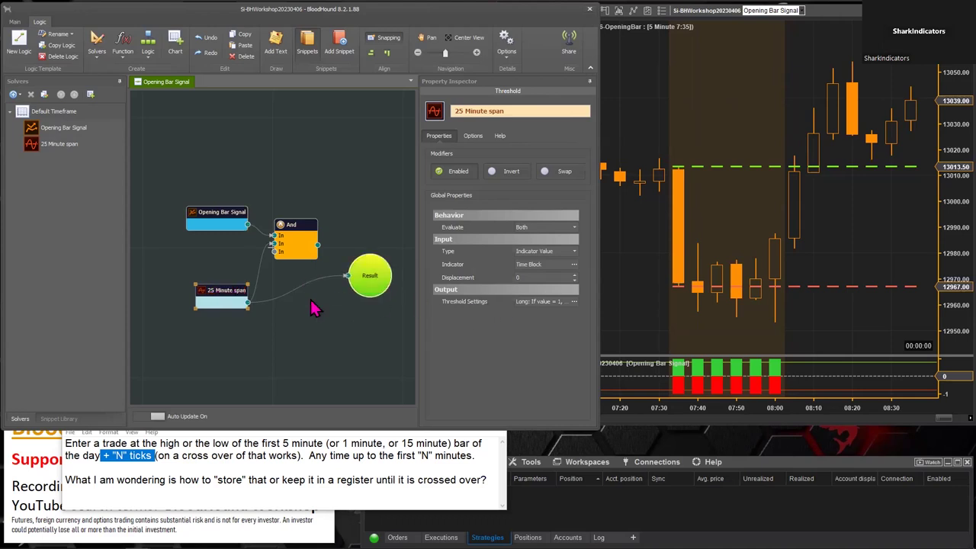
Step: Reconnect the And node's output to Result in place of the direct 25 Minute span connection
drag(319, 244, 364, 276)
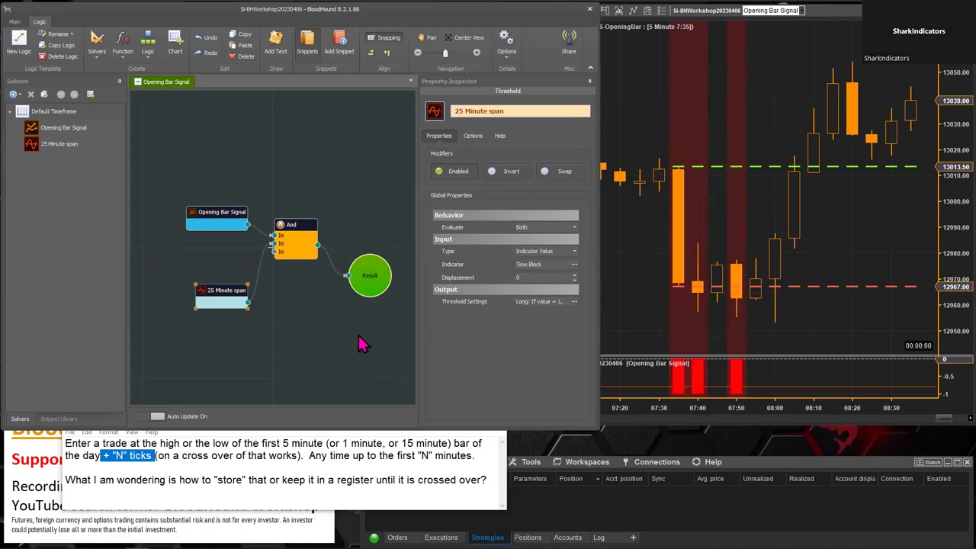
drag(216, 288, 214, 288)
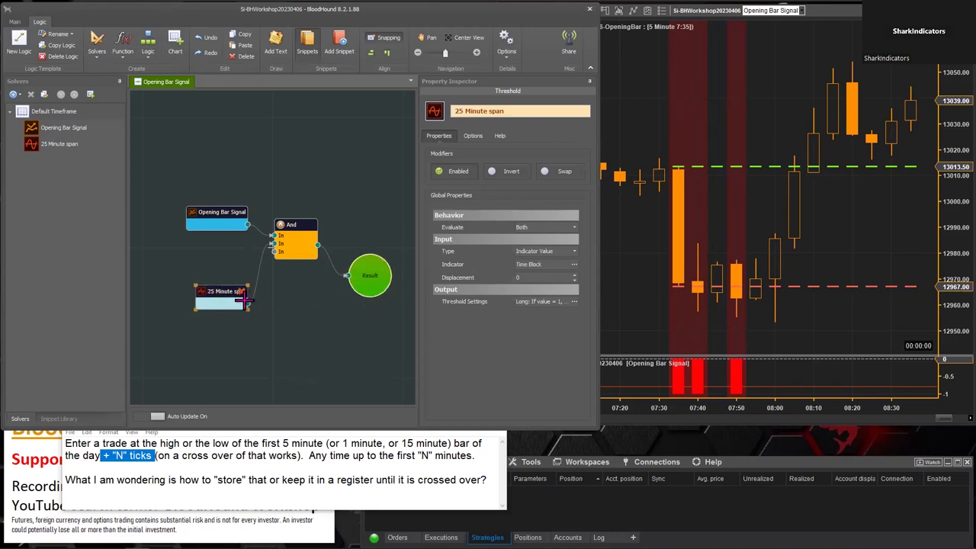
Step: Connect the 25 Minute span solver directly to Result, and set its Time Block end time to 08:30:00
drag(348, 276, 233, 301)
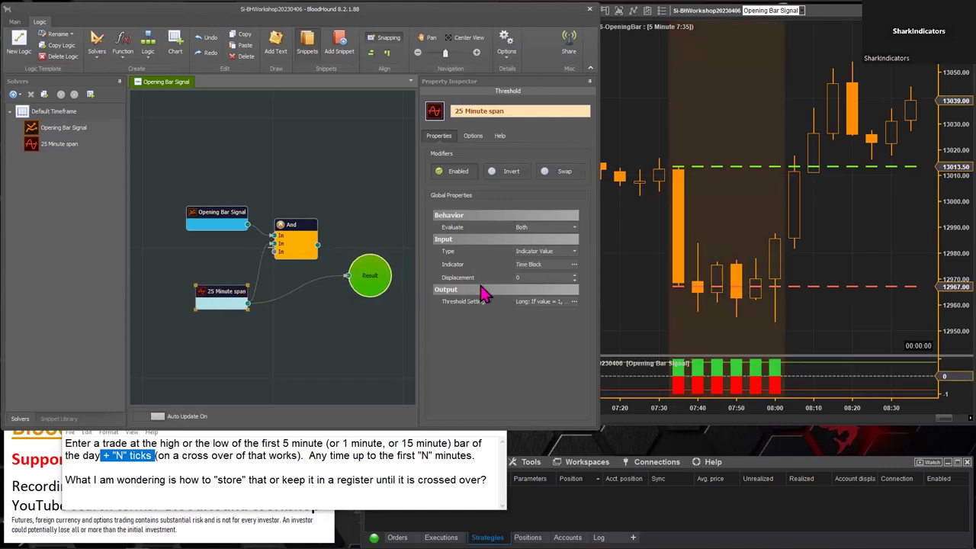
click(575, 264)
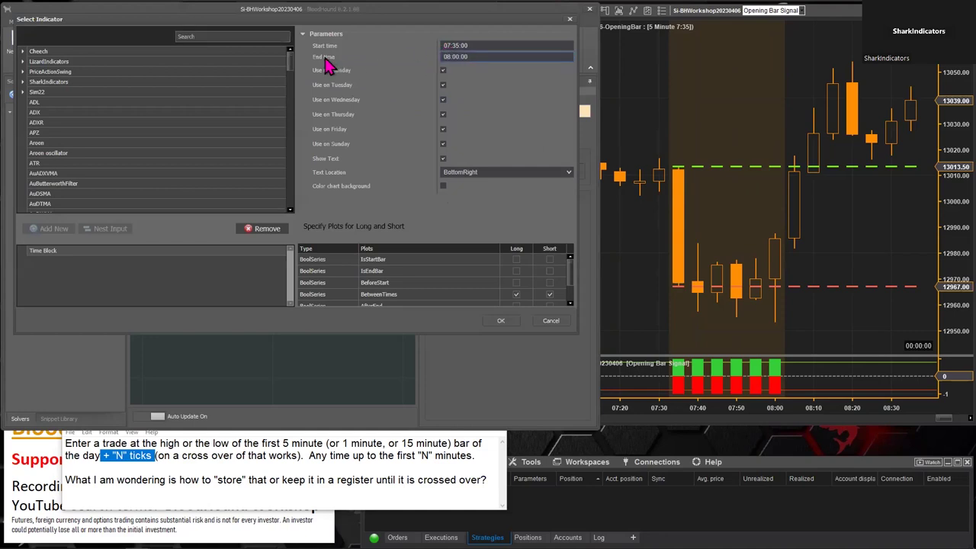
click(456, 57)
text(30)
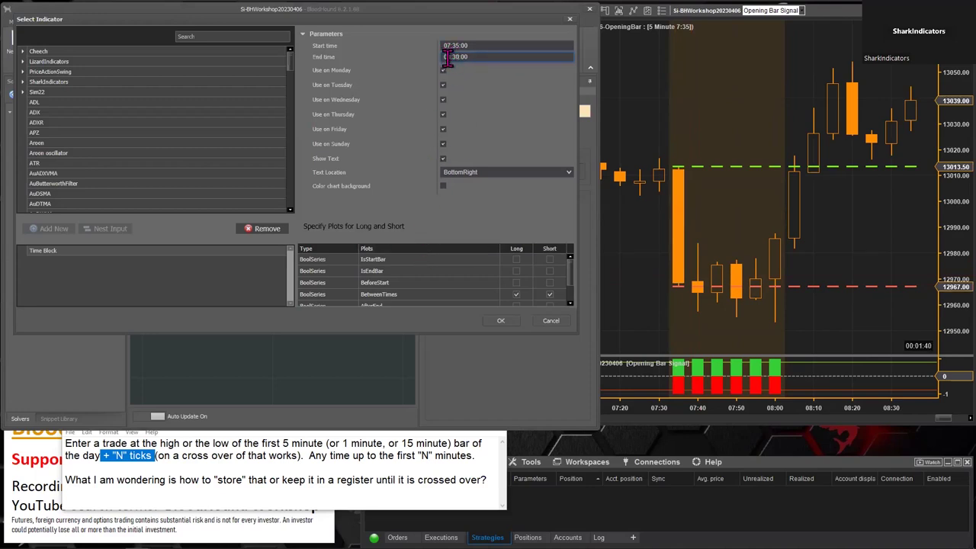
click(474, 58)
click(498, 321)
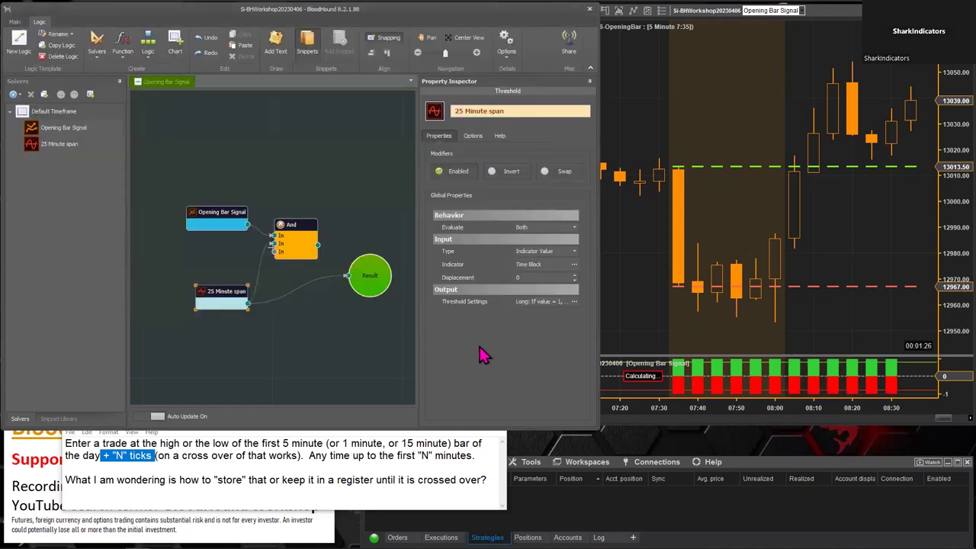
Step: Reconnect the And node's output to Result, and widen the gap between the two nodes on an enlarged board
drag(234, 290, 374, 253)
scroll(300, 322, up, 1)
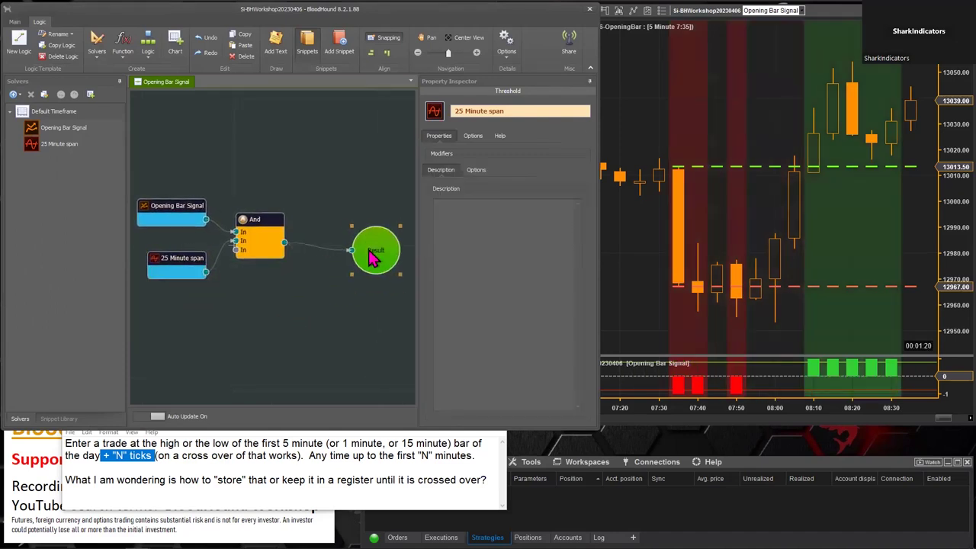
click(779, 331)
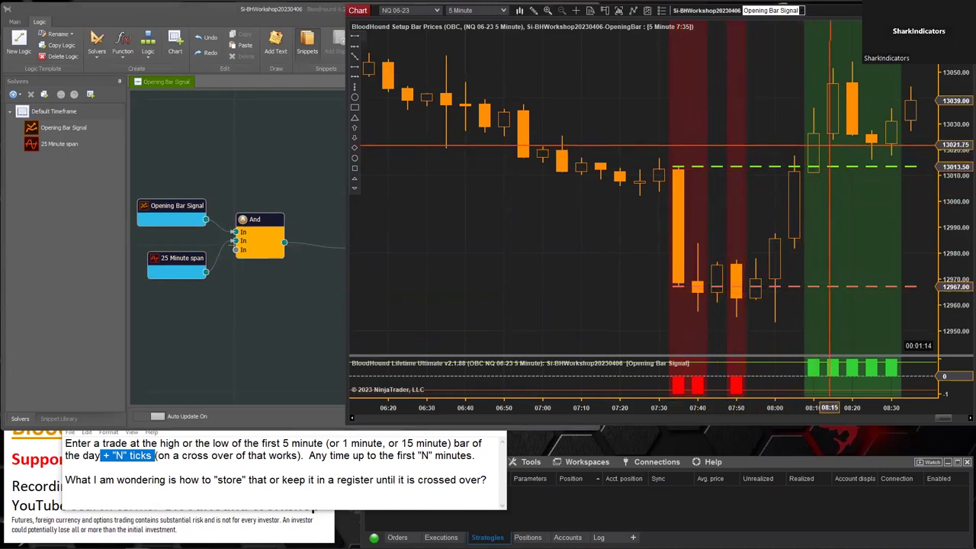
click(285, 329)
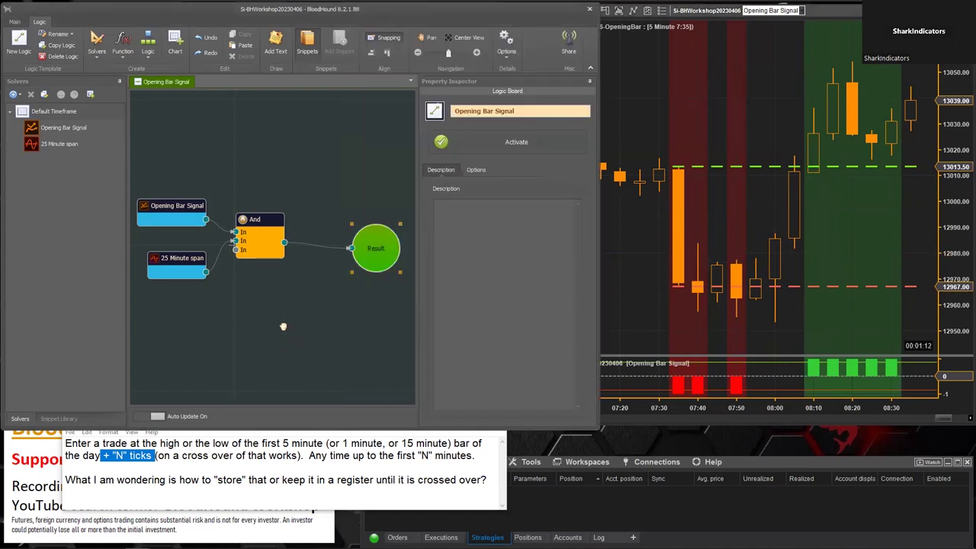
click(120, 82)
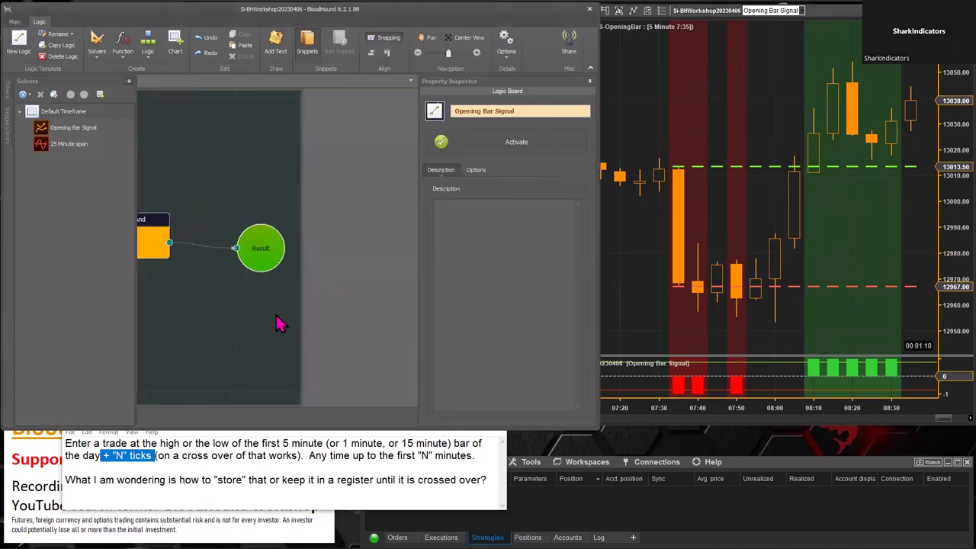
drag(313, 261, 357, 258)
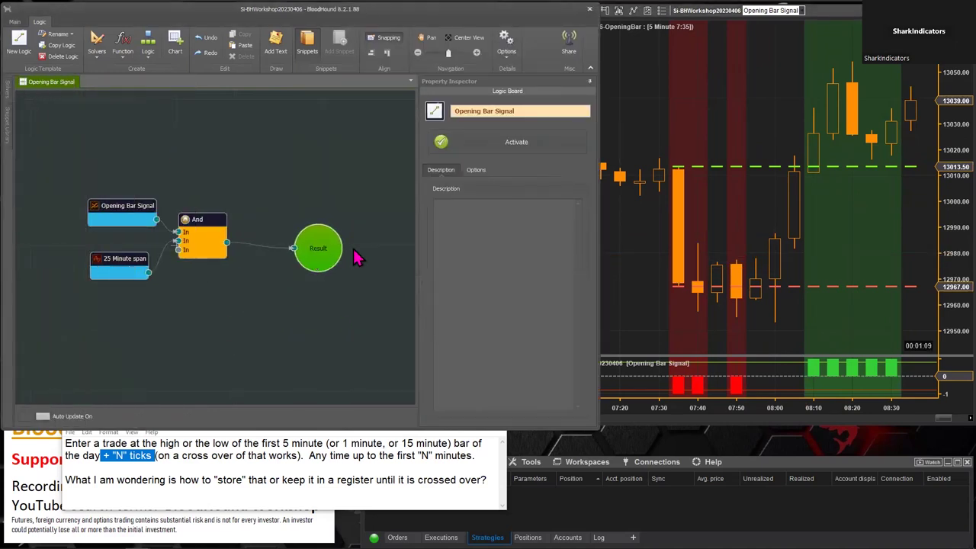
Step: Add a Signal Blocker function and wire it between the And node and Result
right_click(249, 140)
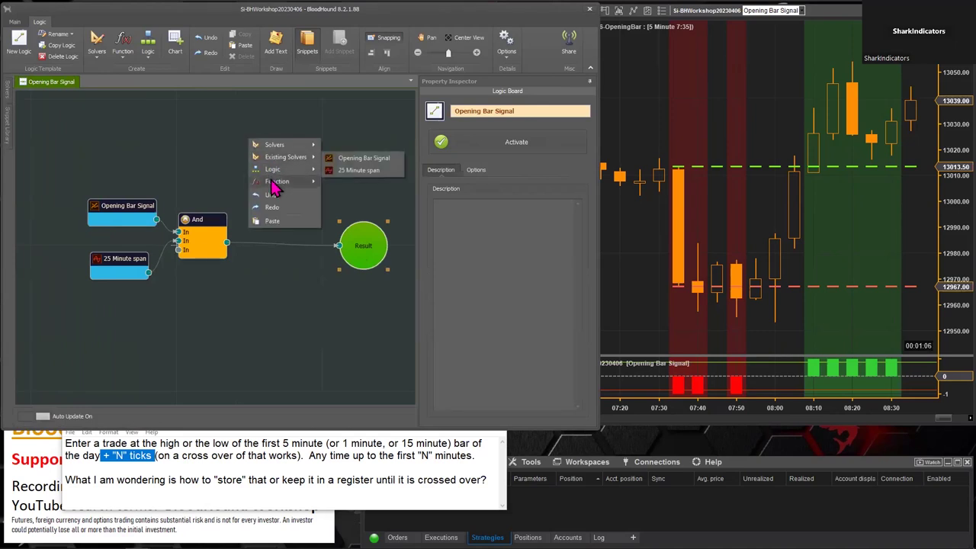
mouse_move(278, 186)
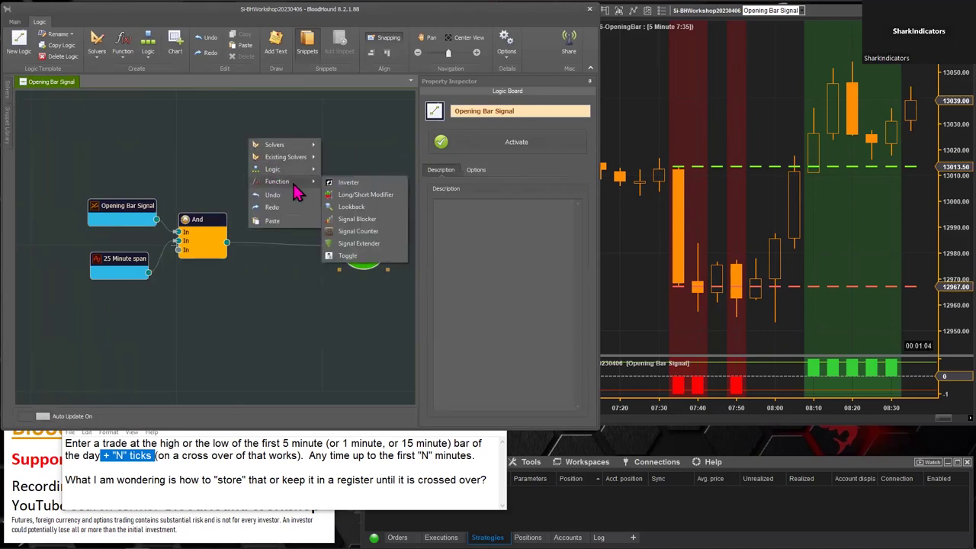
click(357, 219)
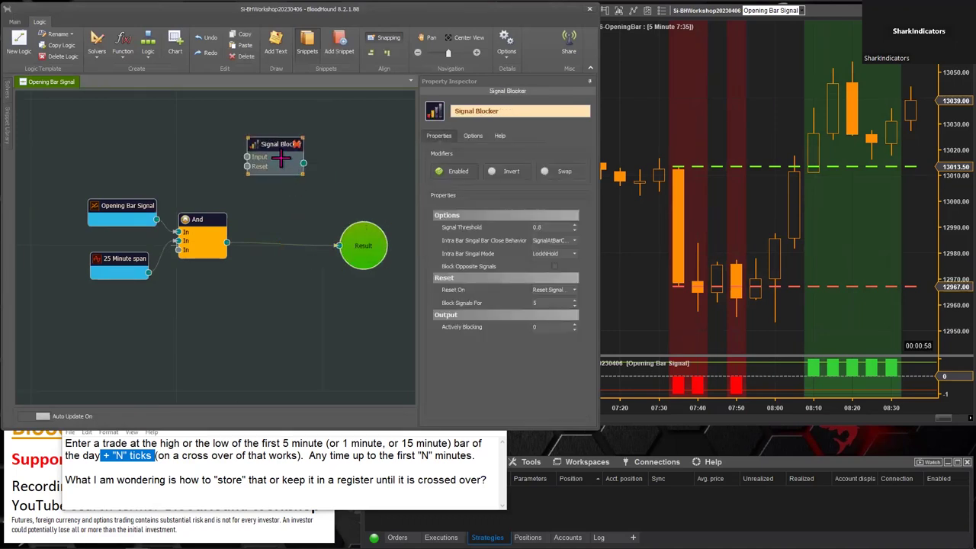
drag(269, 164, 270, 207)
mouse_move(227, 243)
mouse_down()
mouse_move(258, 204)
mouse_move(355, 245)
mouse_up()
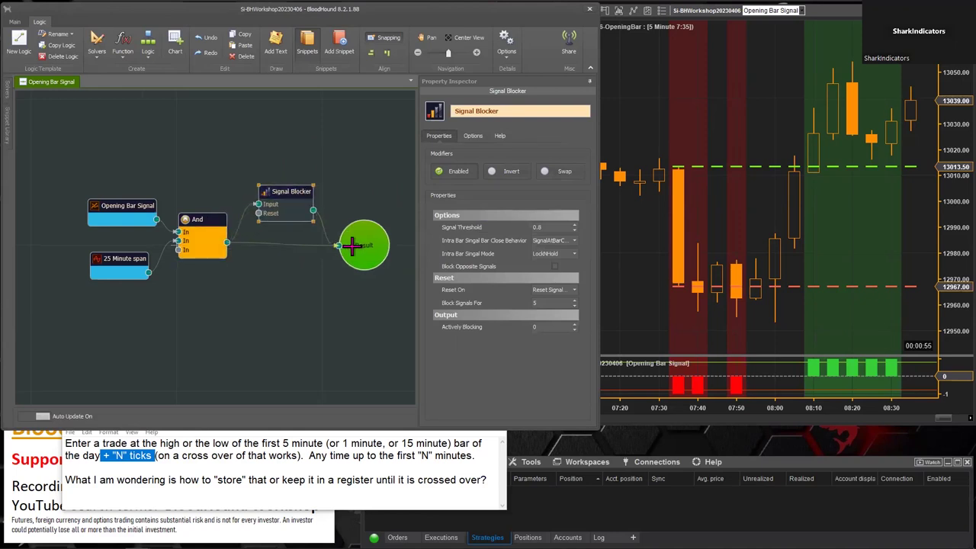
drag(281, 202, 266, 241)
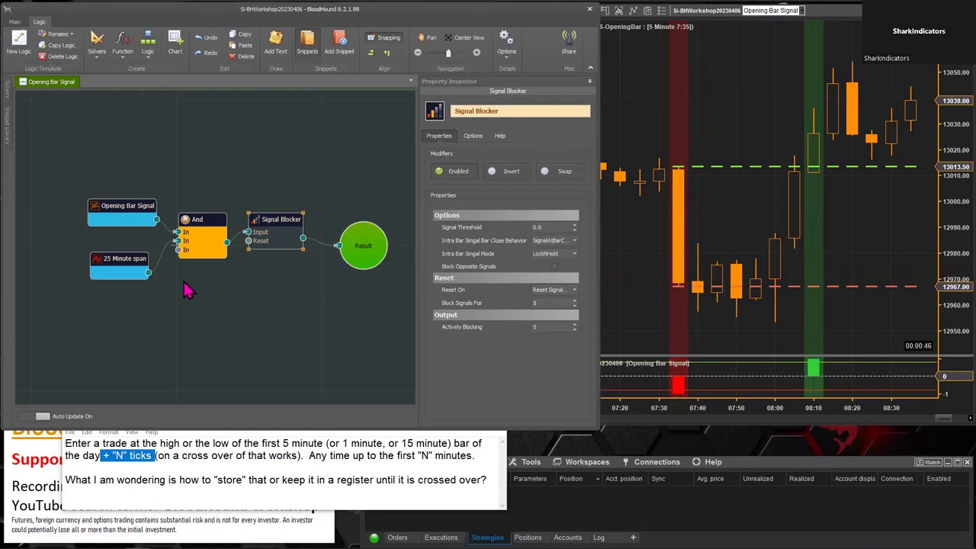
Step: Wire the 25 Minute span directly to Result to view its time window, and reconnect the Signal Blocker to Result
click(348, 258)
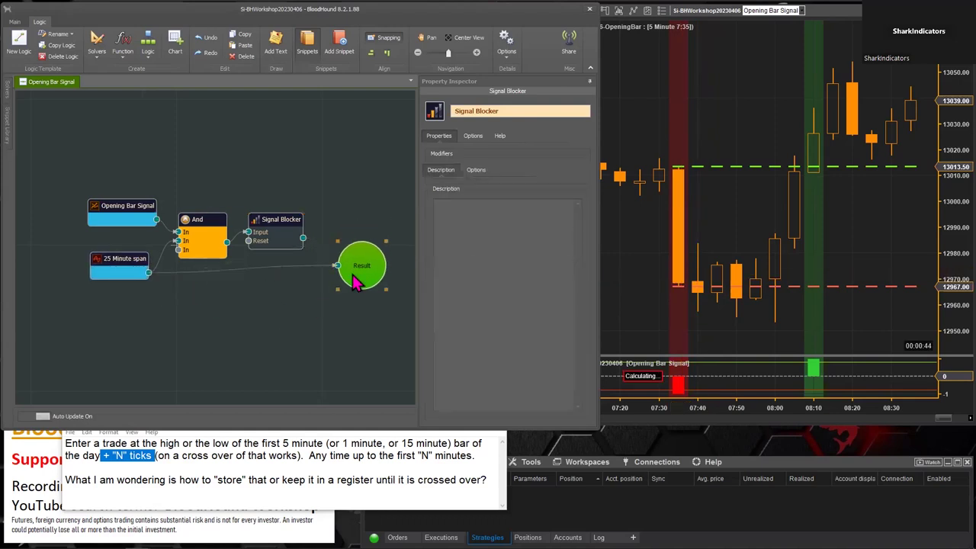
drag(356, 283, 356, 285)
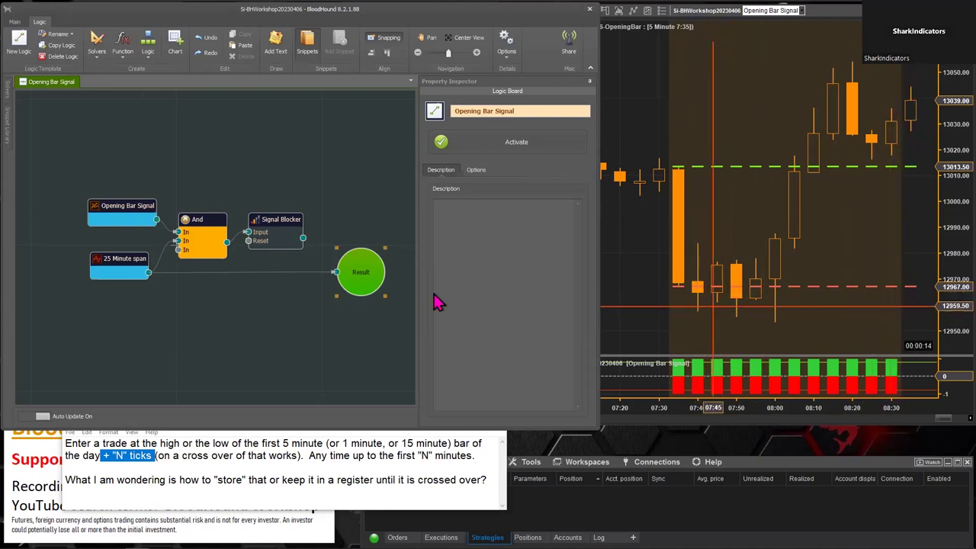
click(303, 239)
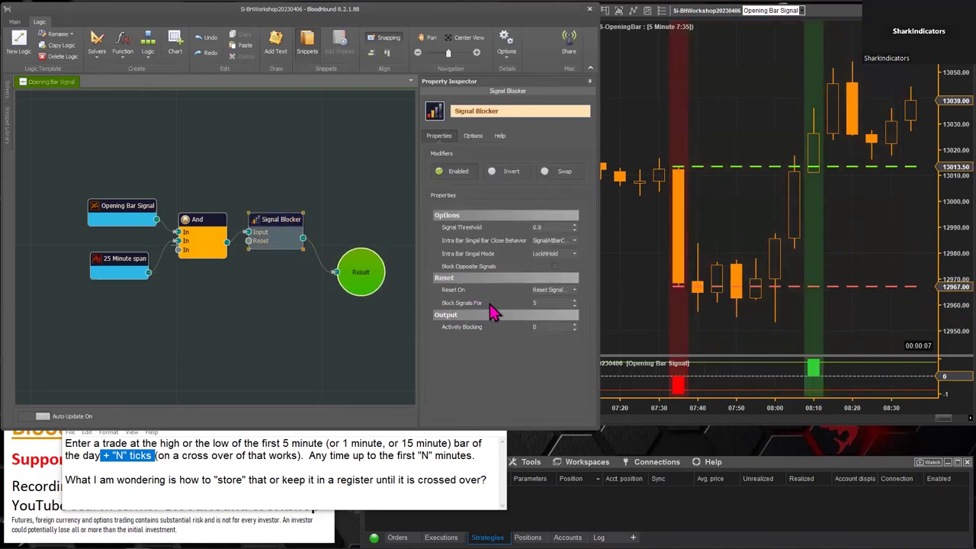
Step: Set the Signal Blocker to block signals for 11 bars, with Reset On set to None
click(564, 302)
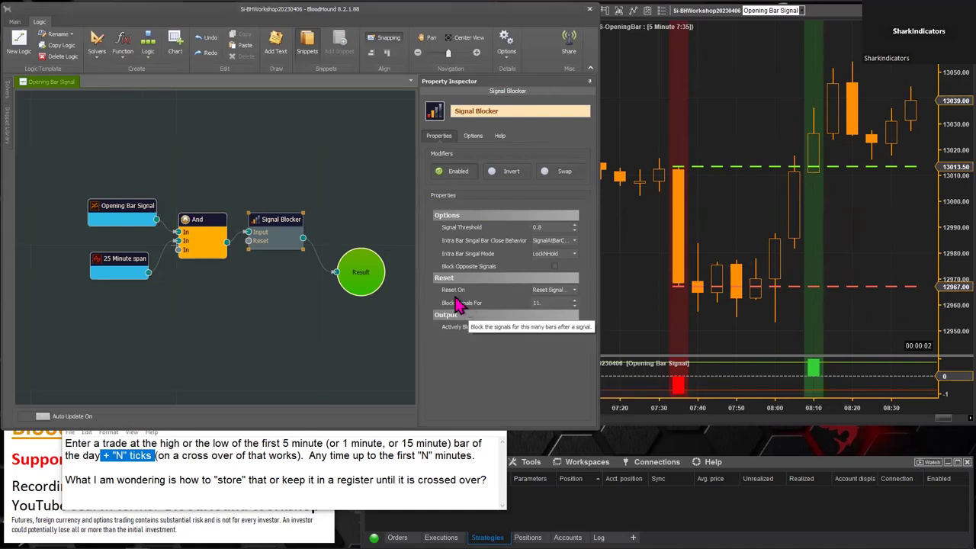
click(575, 291)
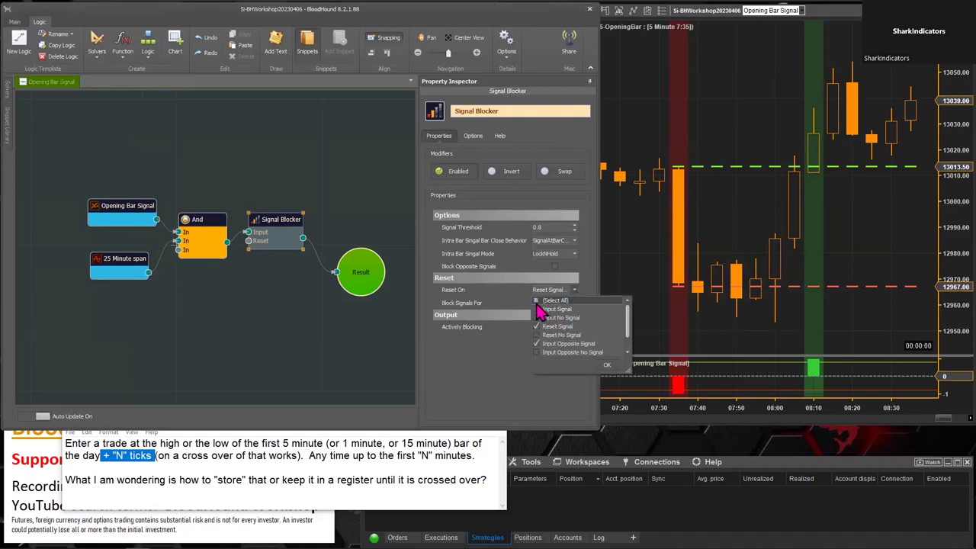
click(487, 373)
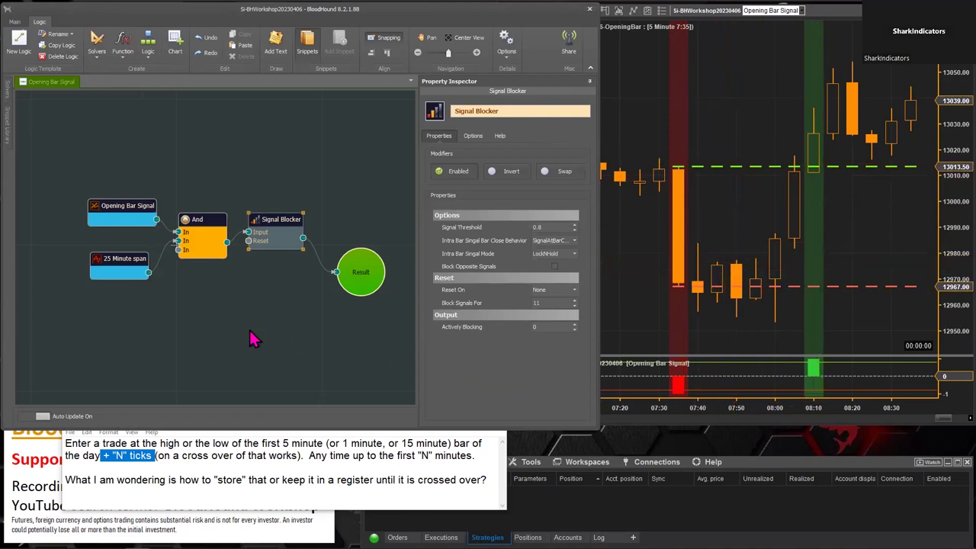
Step: Wire And directly to Result to compare the unblocked signals, and restore the Signal Blocker between the two nodes
drag(128, 276, 122, 259)
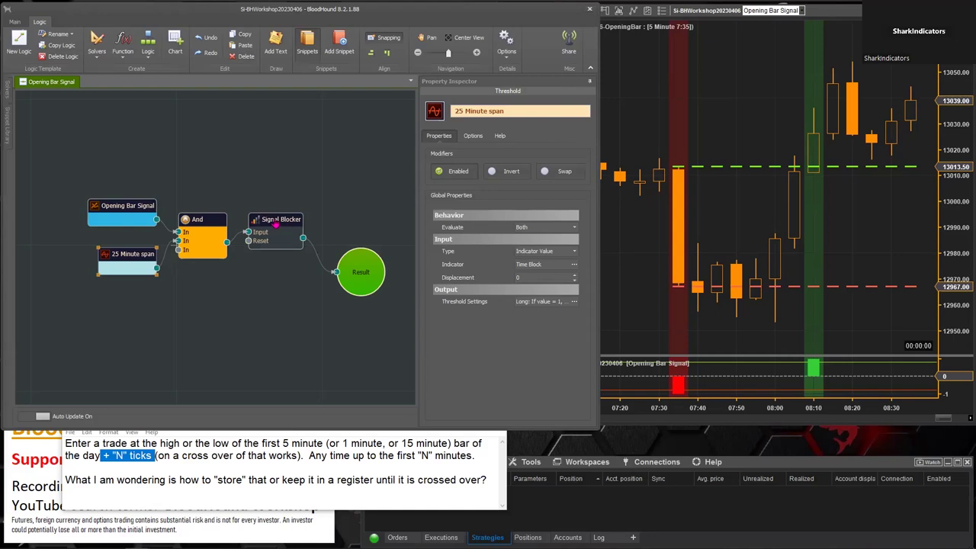
drag(273, 220, 269, 168)
drag(226, 241, 337, 271)
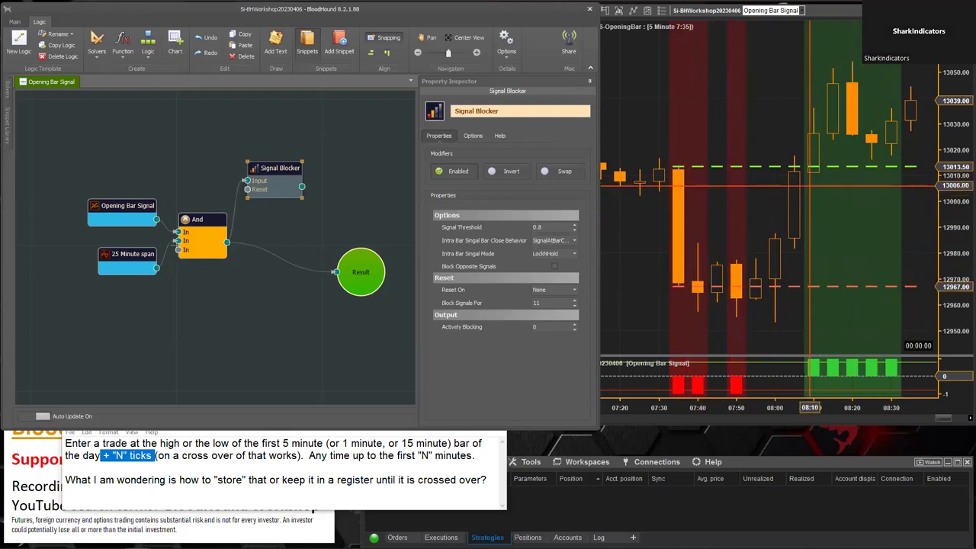
drag(302, 186, 339, 272)
drag(275, 168, 275, 217)
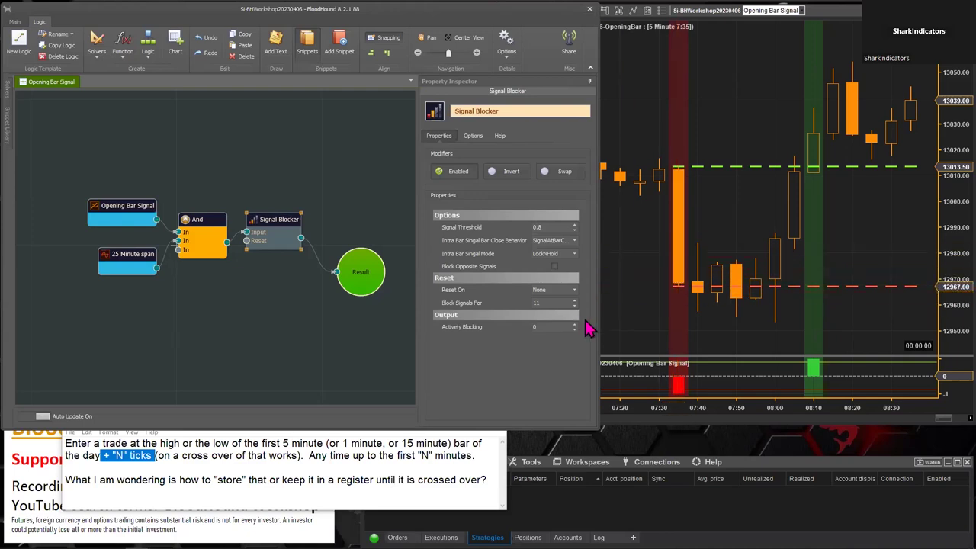
Step: Set the Signal Blocker's Actively Blocking output to 0.2 and examine the blocked bars on the chart
click(546, 328)
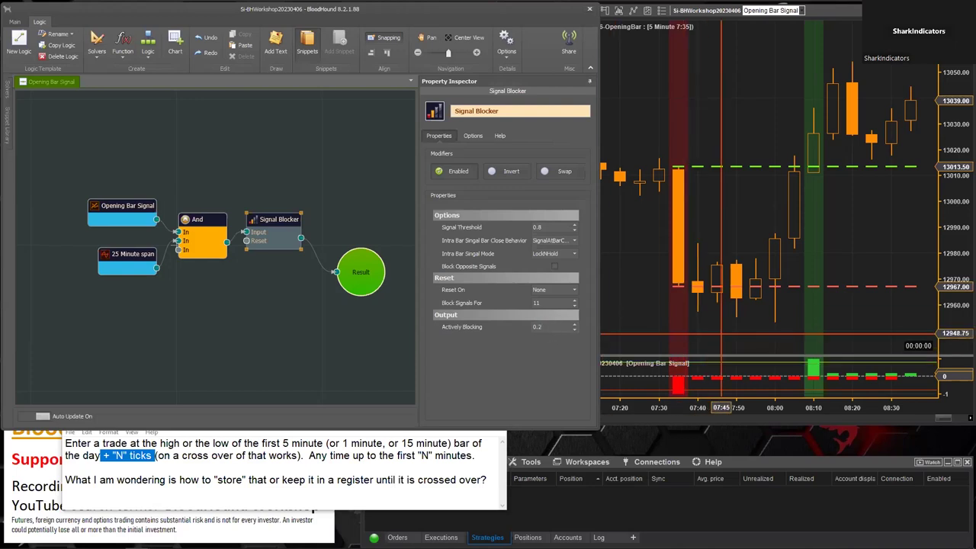
click(721, 229)
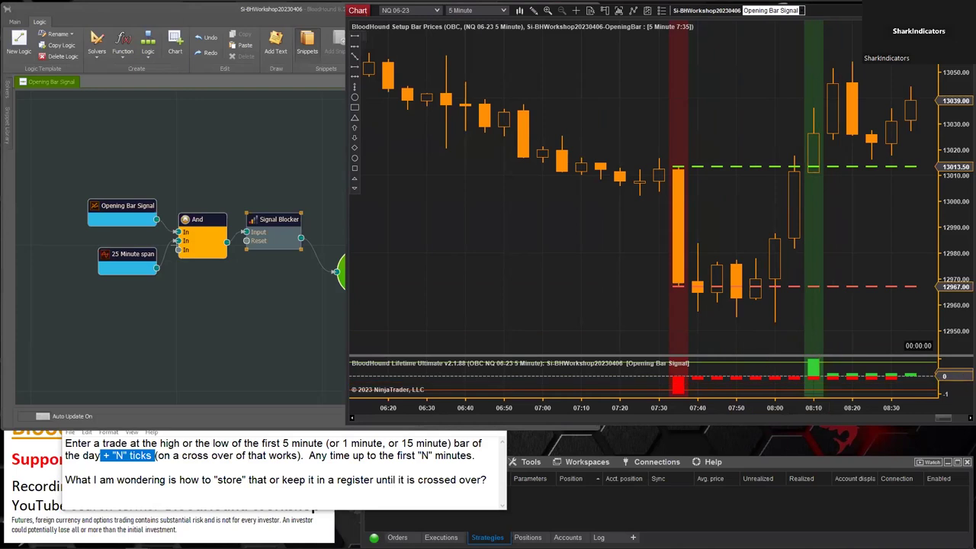
drag(737, 352, 546, 348)
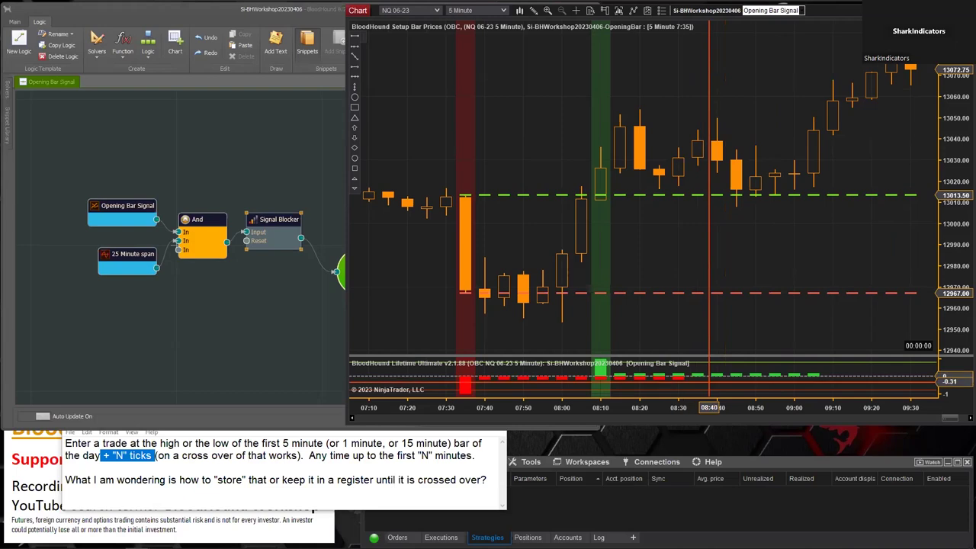
Step: Highlight the Signal Blocker's Block Signals For value and examine the long and short blocking periods on the chart
click(286, 227)
click(535, 307)
drag(546, 303, 536, 302)
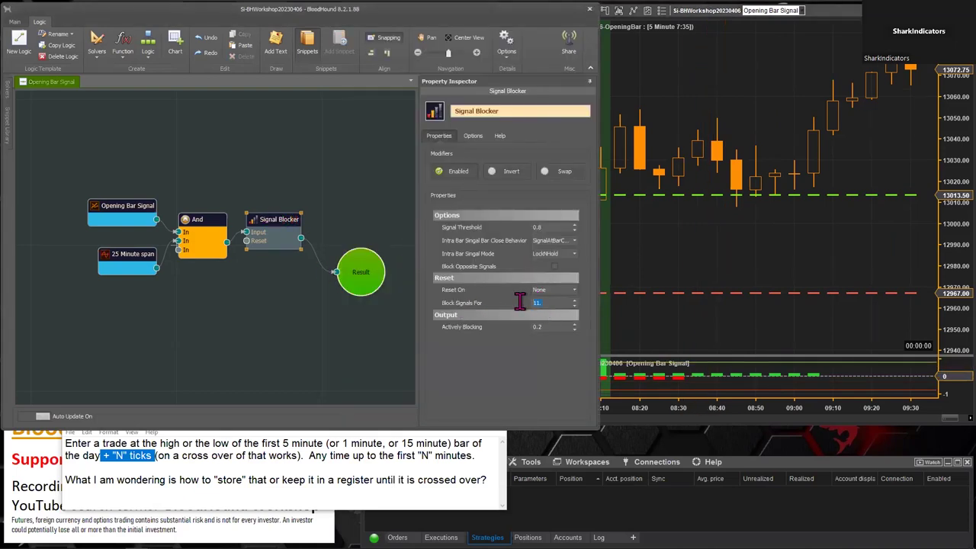
click(654, 390)
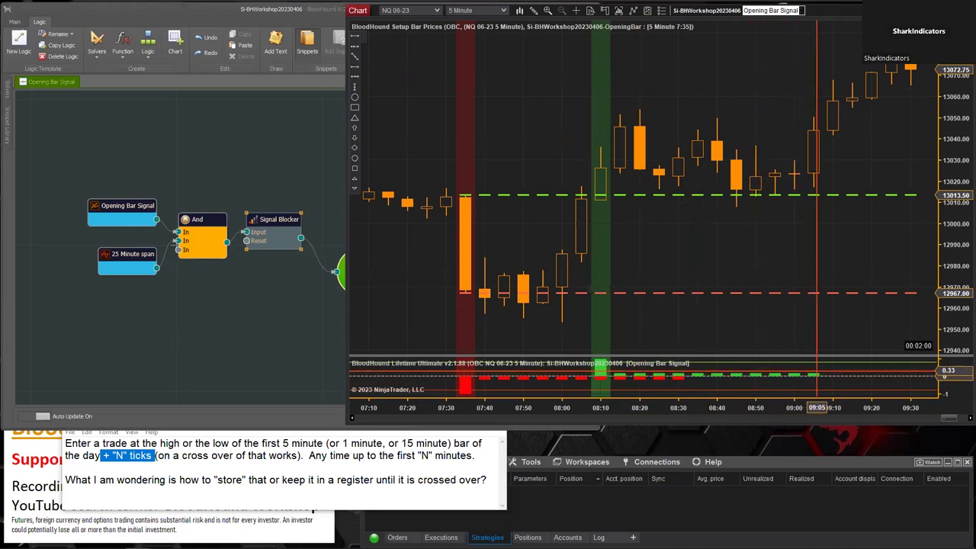
drag(875, 376, 642, 373)
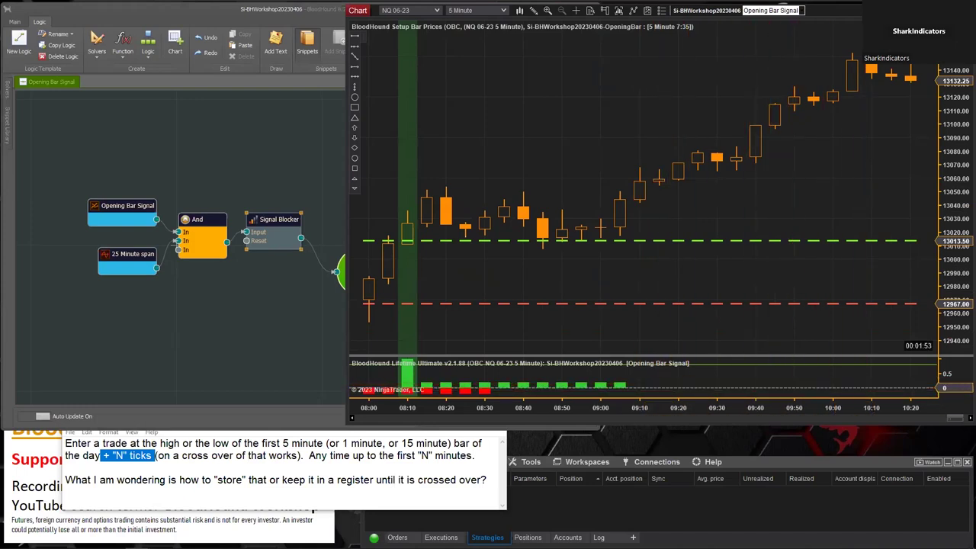
scroll(660, 286, up, 5)
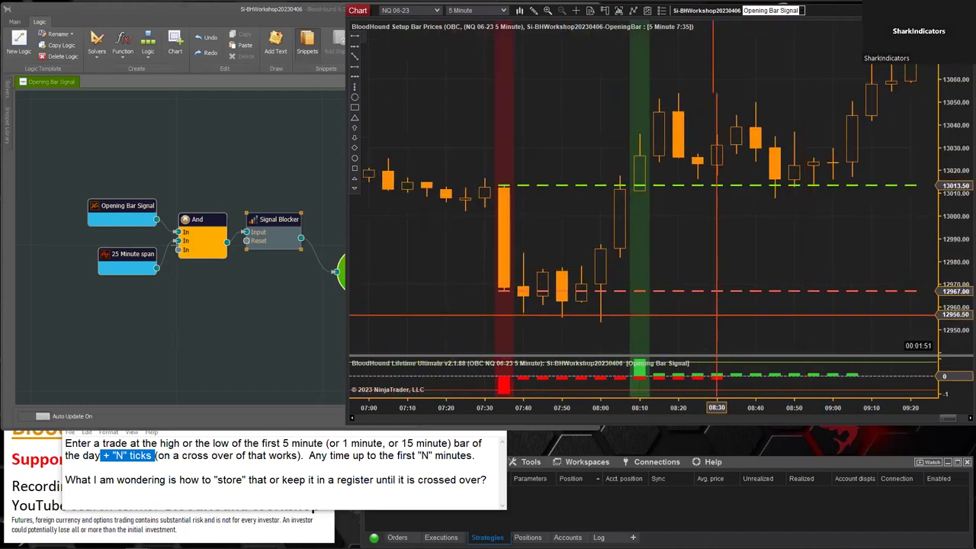
scroll(736, 323, up, 5)
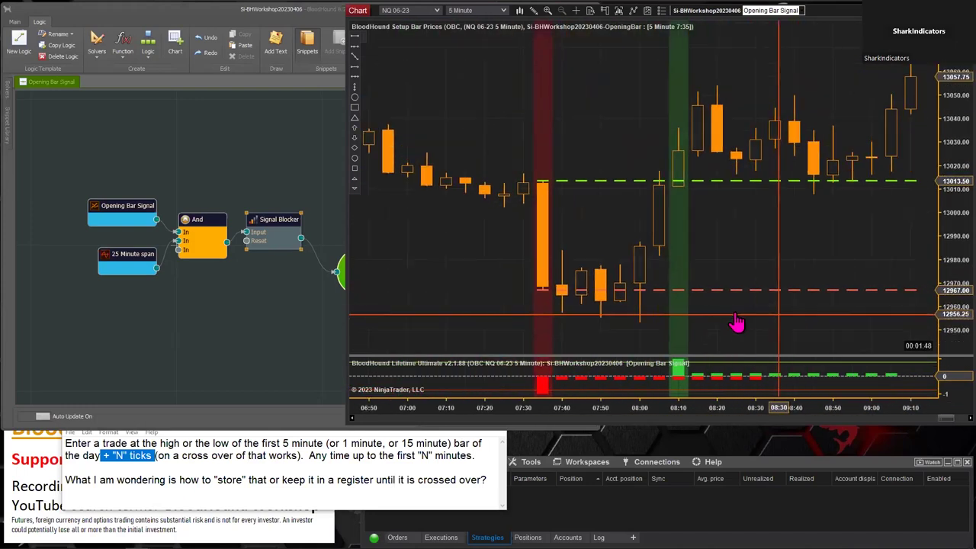
Step: Review the Signal Blocker's Actively Blocking setting and its Reset On options, keeping the reset at None
click(272, 221)
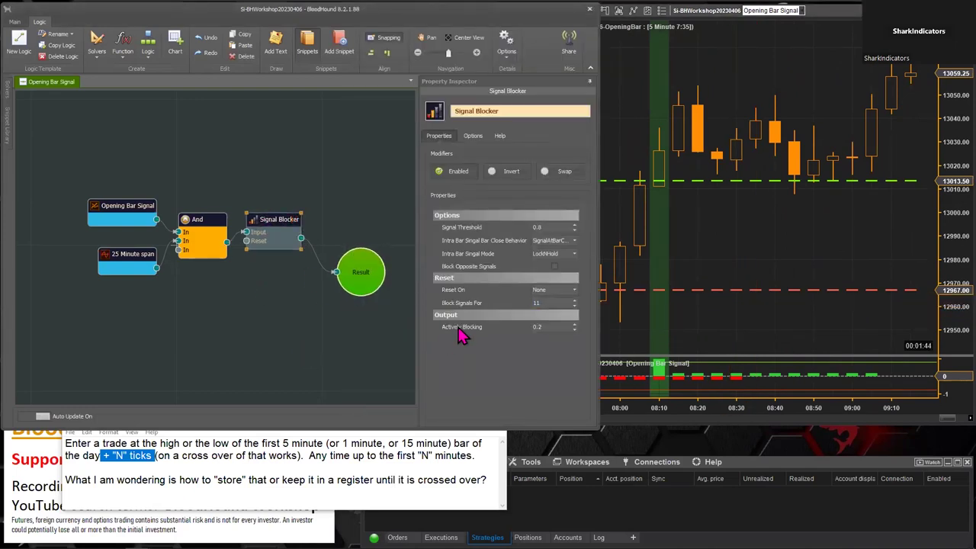
mouse_move(460, 333)
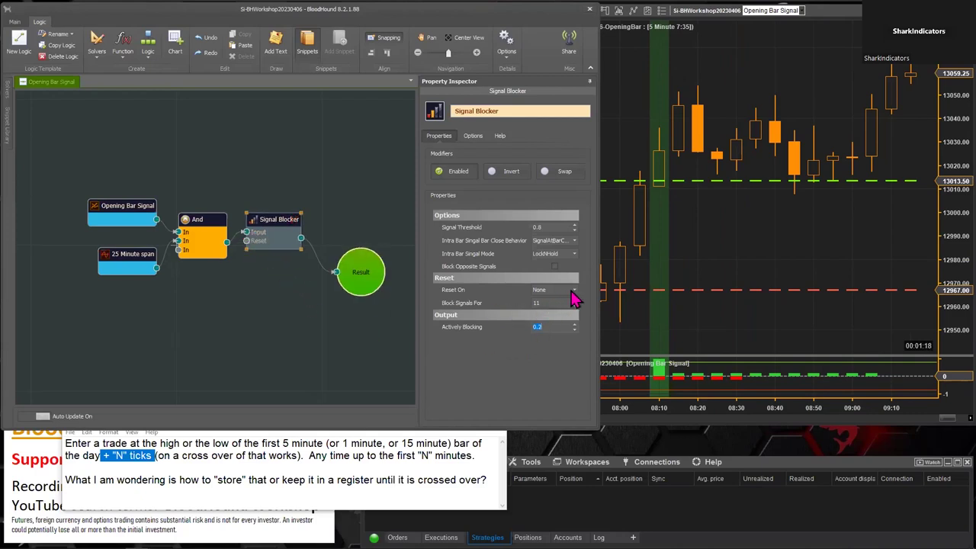
click(574, 290)
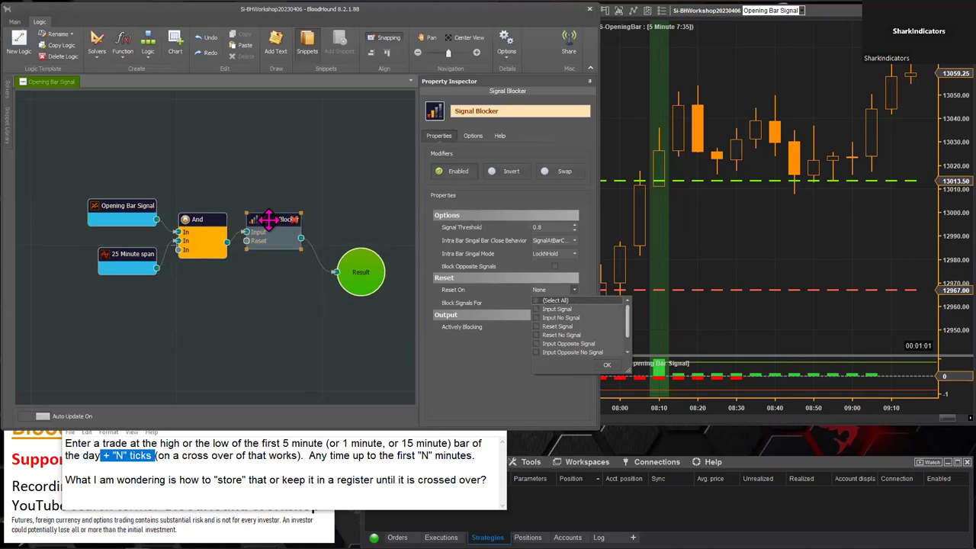
click(607, 367)
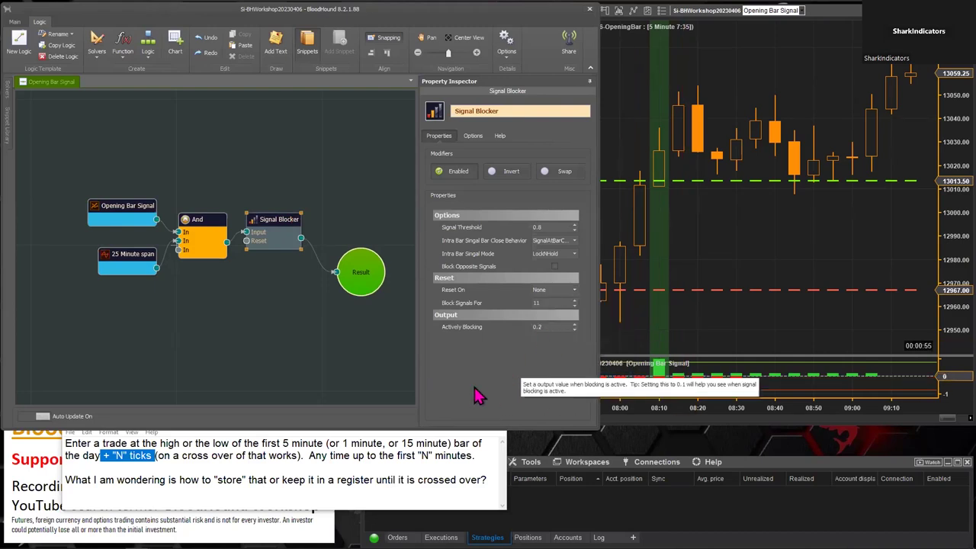
Step: Enable Block Opposite Signals on the Signal Blocker and examine the blocking of long and short signals after the opening bar on the chart
drag(744, 328, 818, 329)
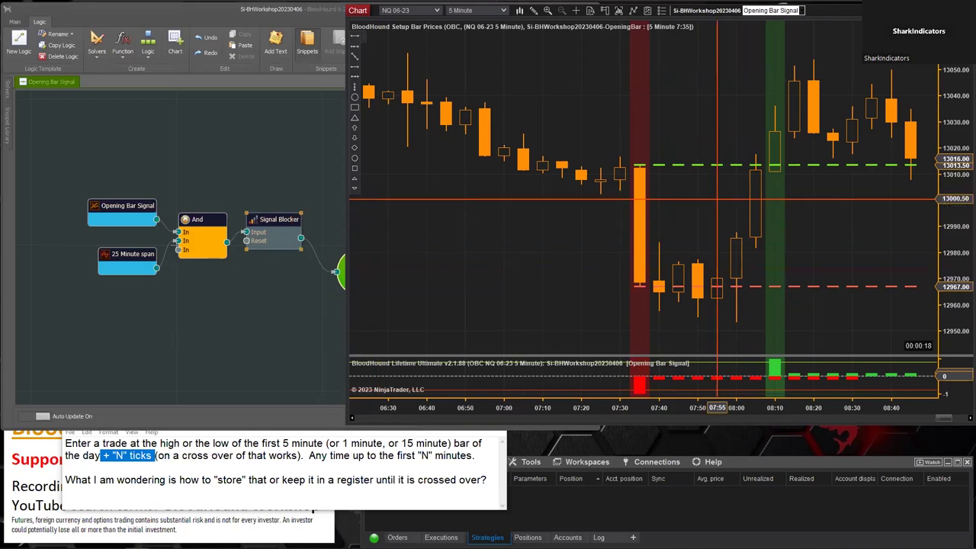
click(265, 219)
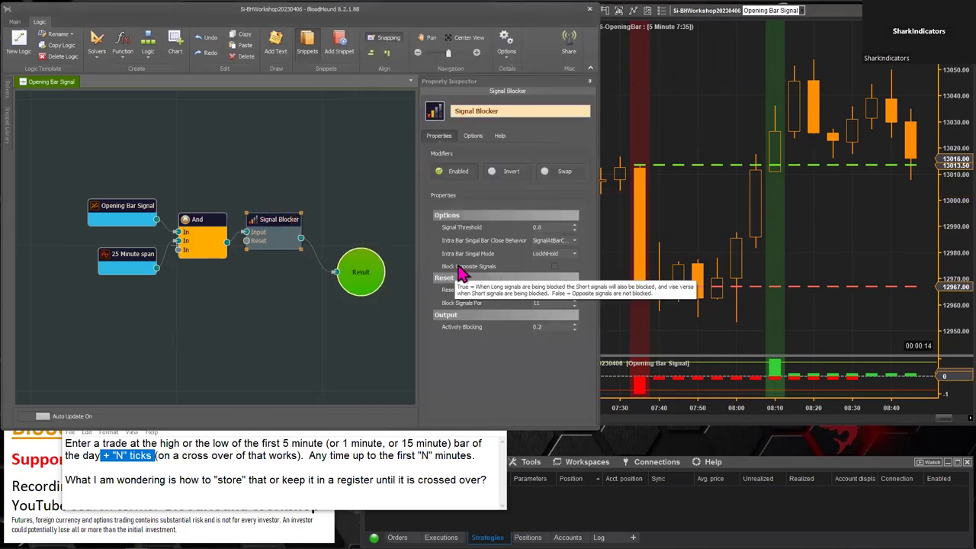
click(554, 266)
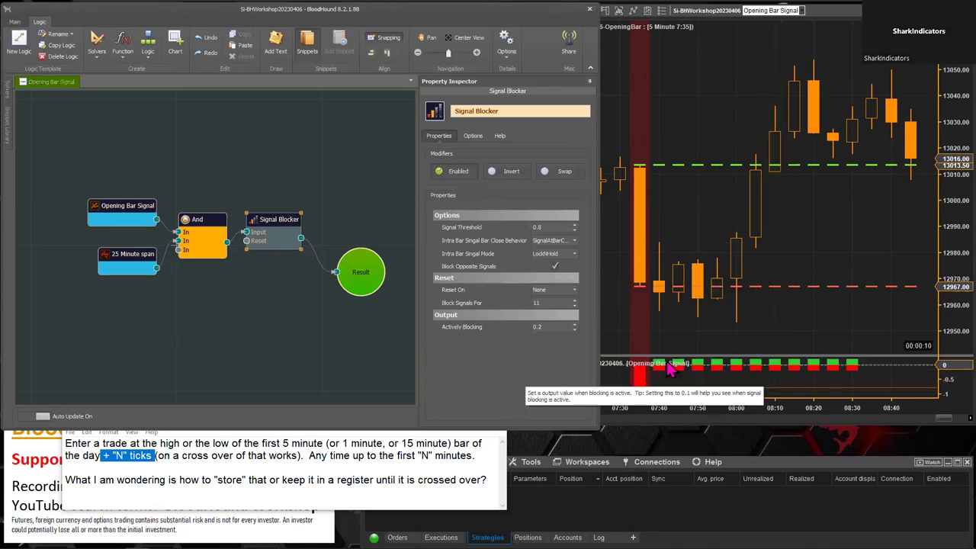
click(696, 366)
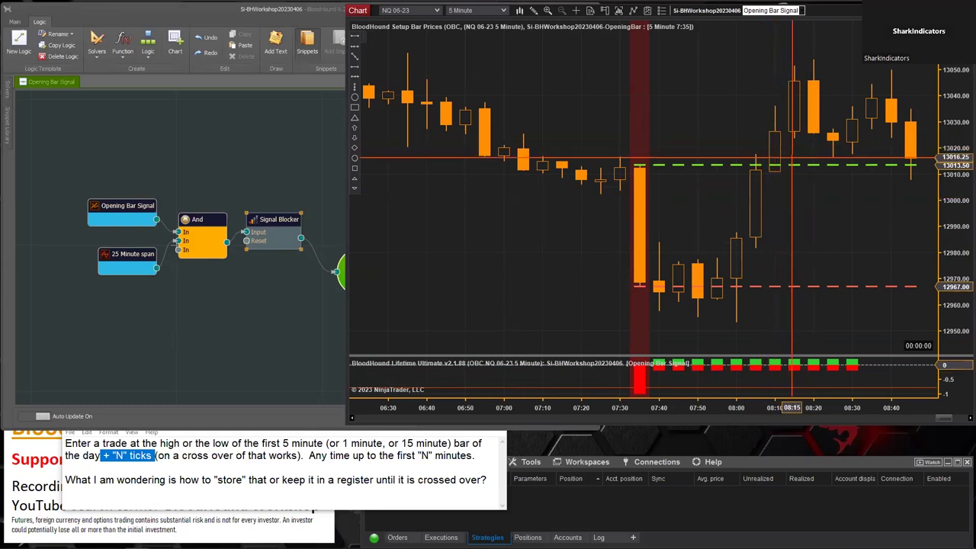
Step: Turn off the Signal Blocker's Block Opposite Signals option again
click(271, 223)
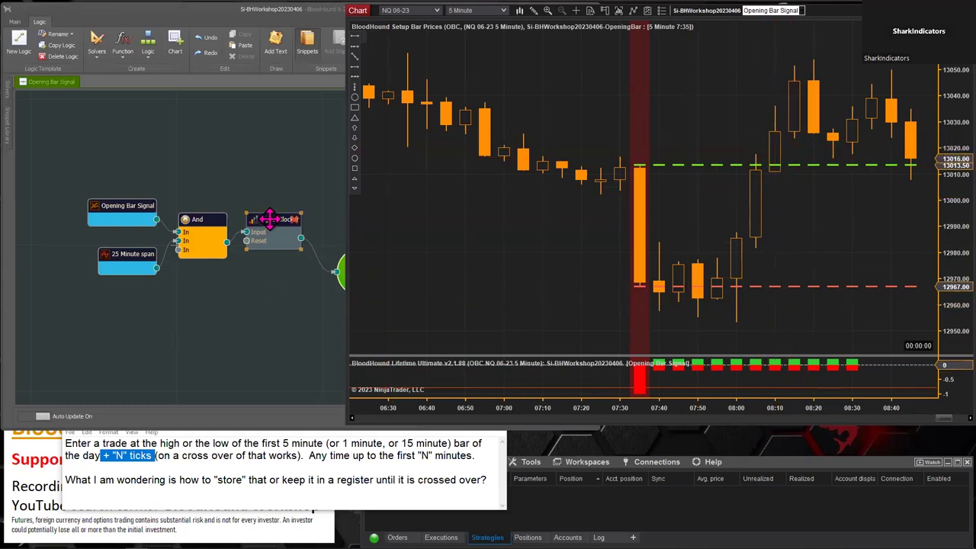
mouse_move(467, 273)
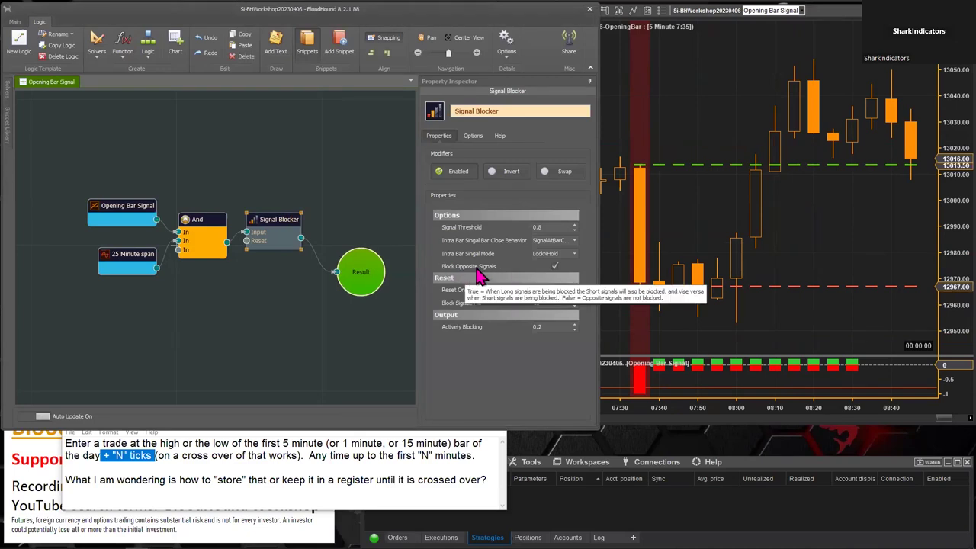
click(555, 266)
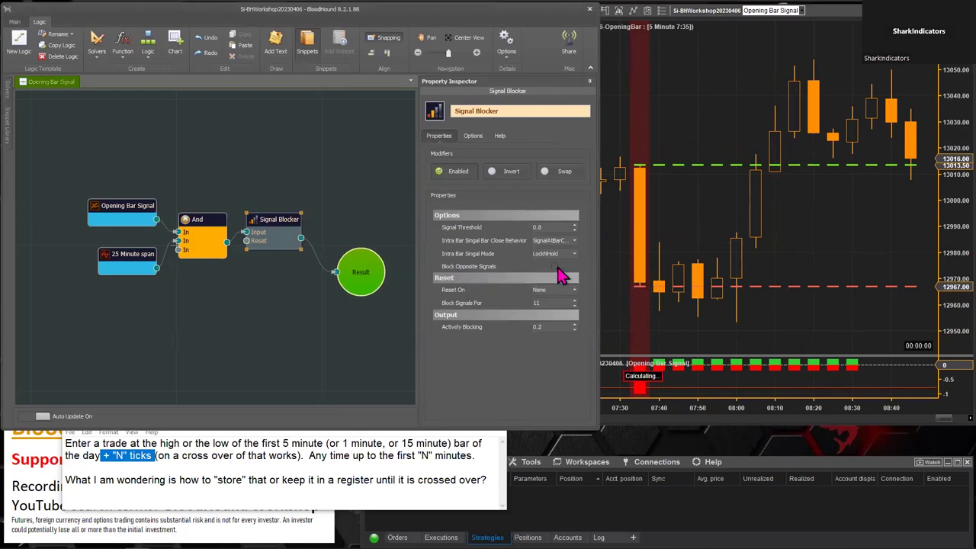